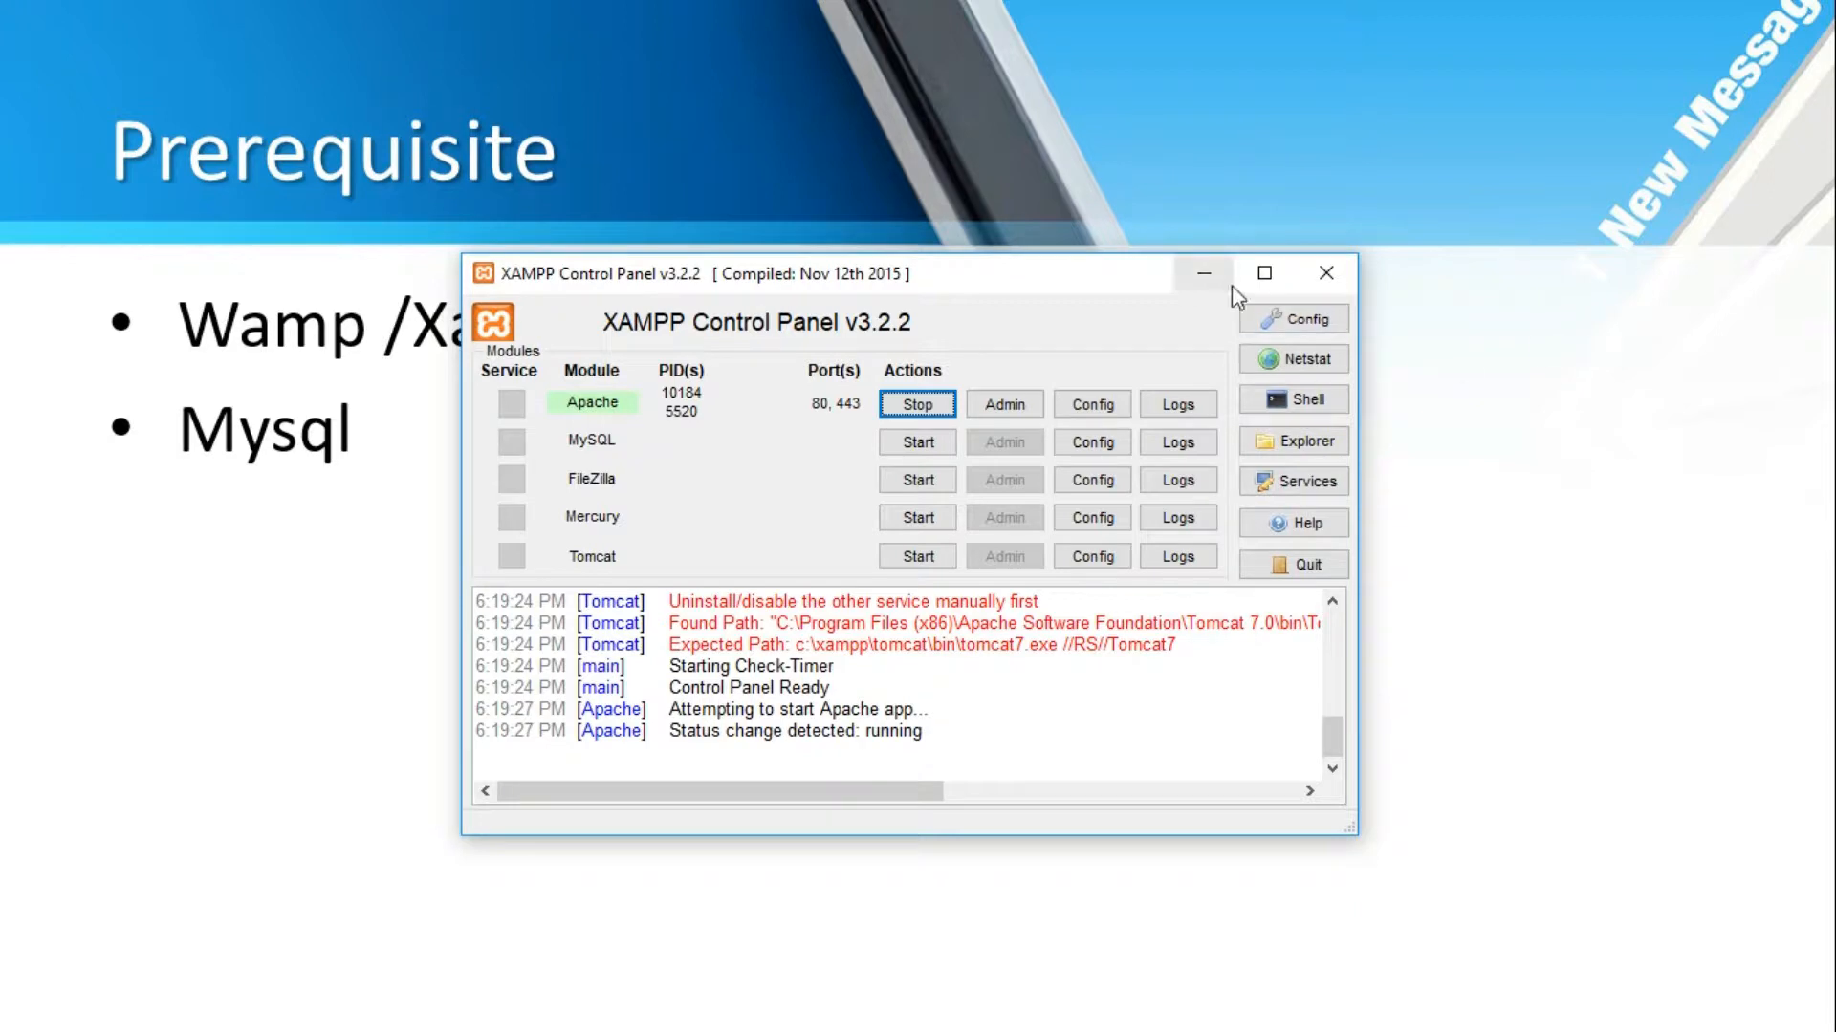
Open the C:\xampp install folder in File Explorer using the Explorer button in XAMPP Control Panel
click(1300, 444)
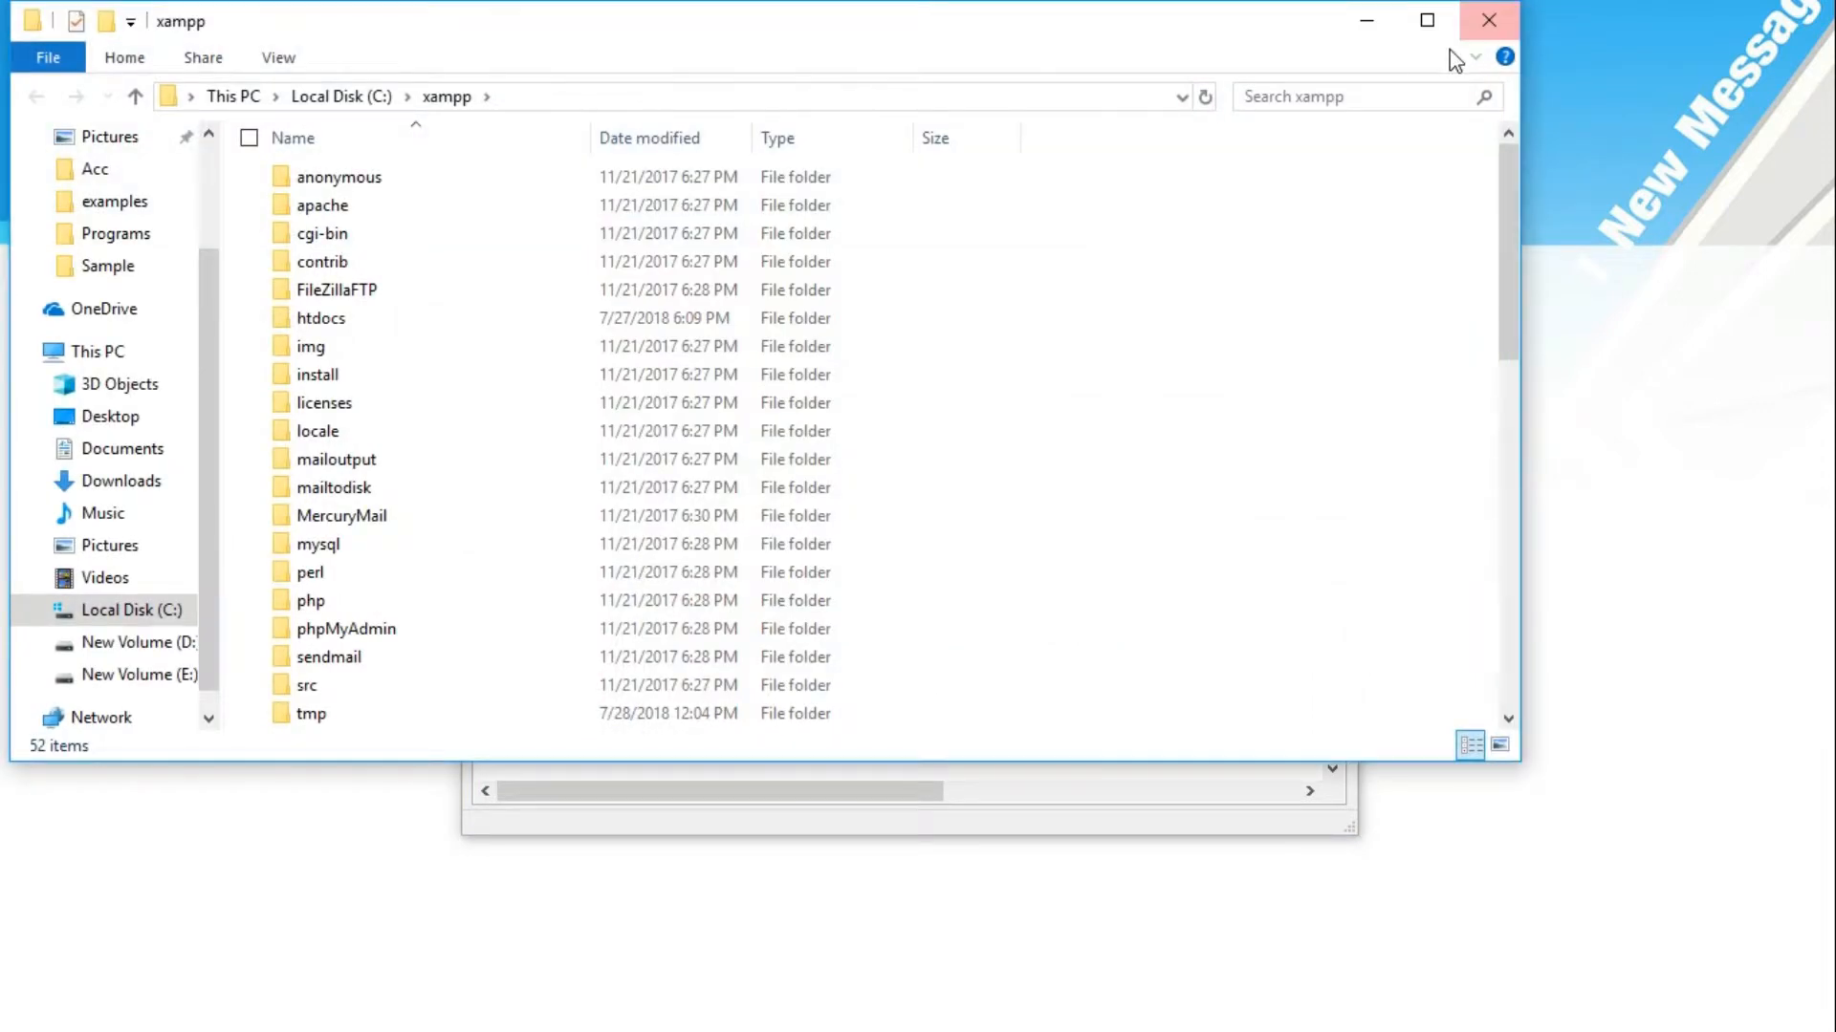
Maximize Explorer, go into htdocs and rename its wordpress folder to wordpress3
click(1427, 20)
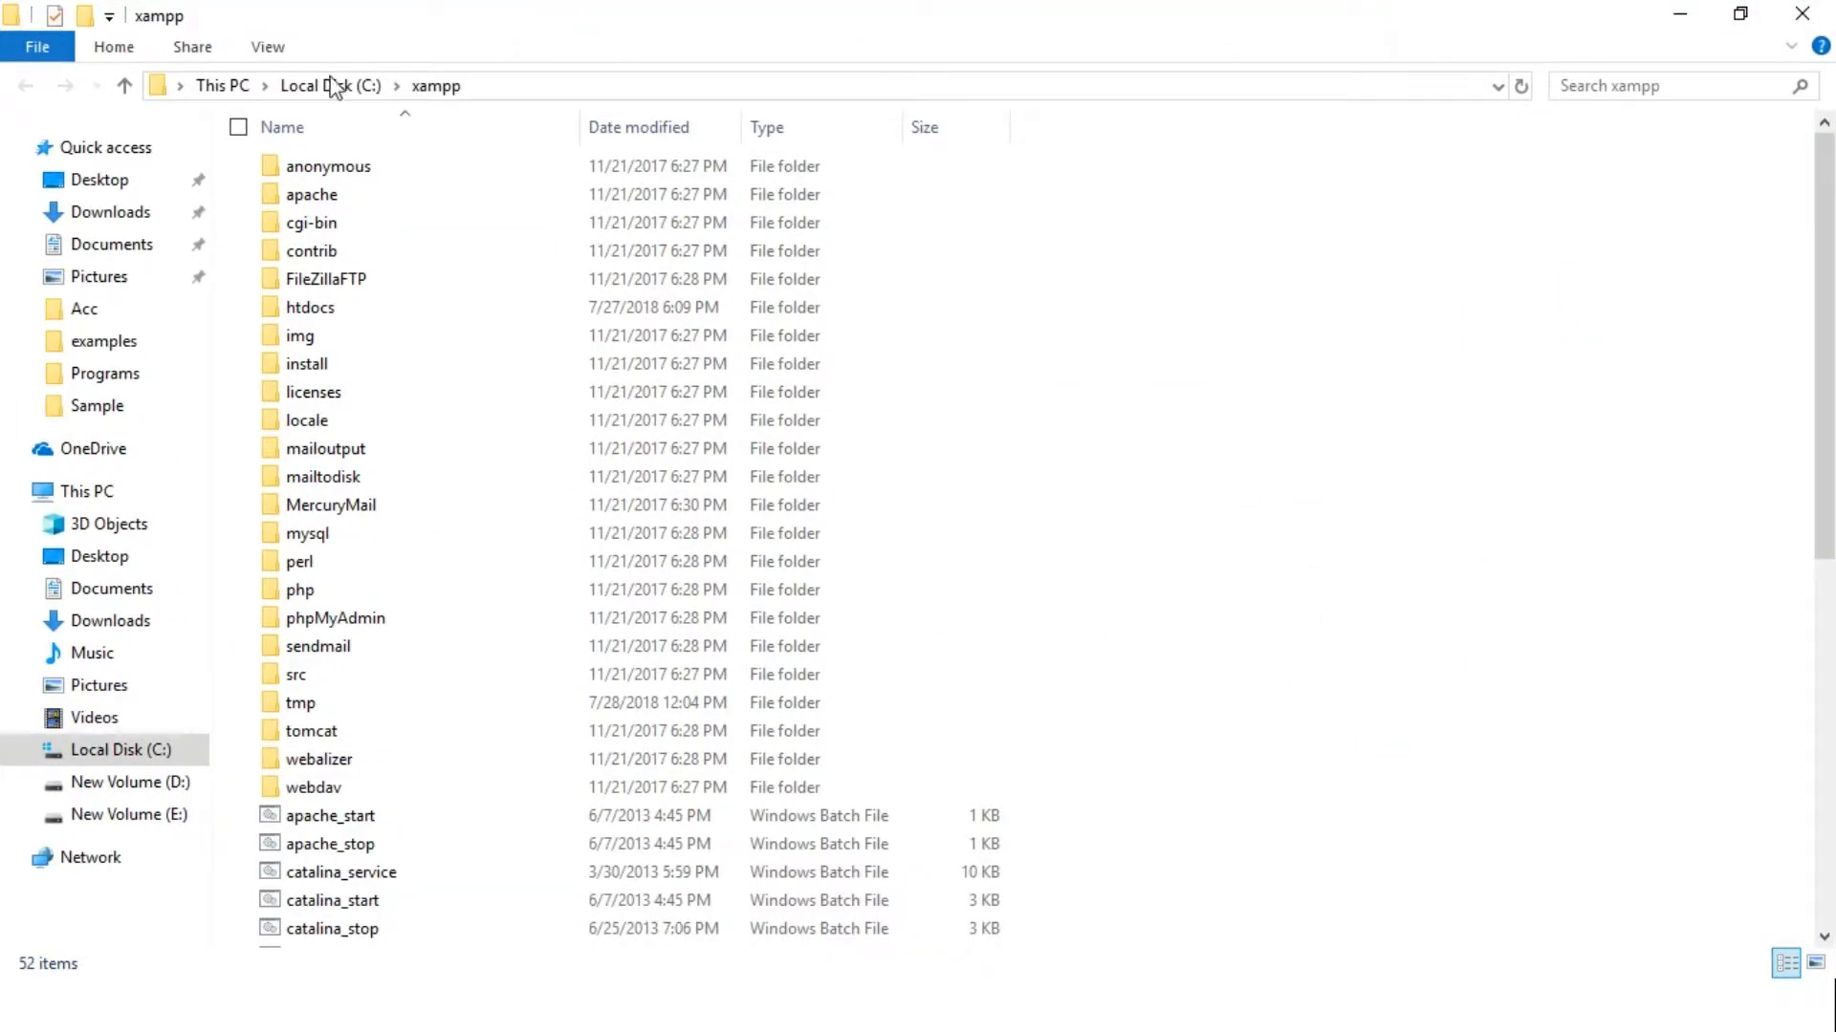
double_click(329, 309)
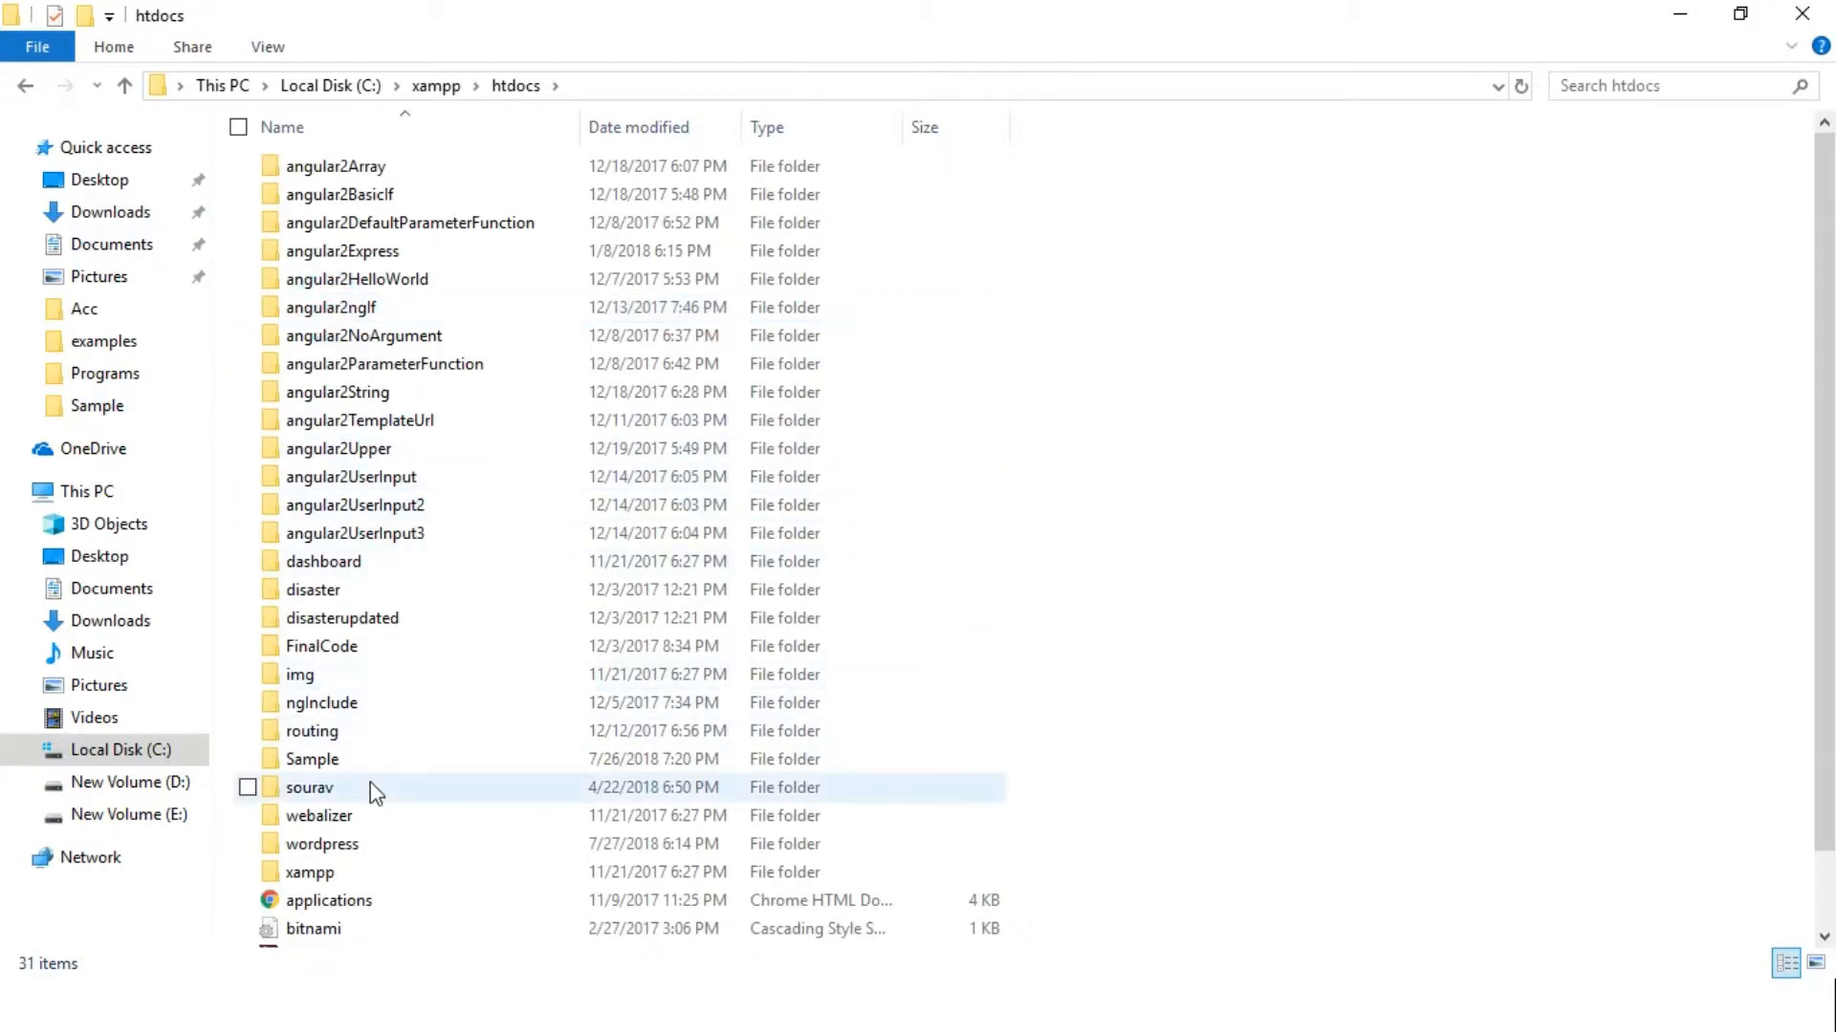
click(349, 853)
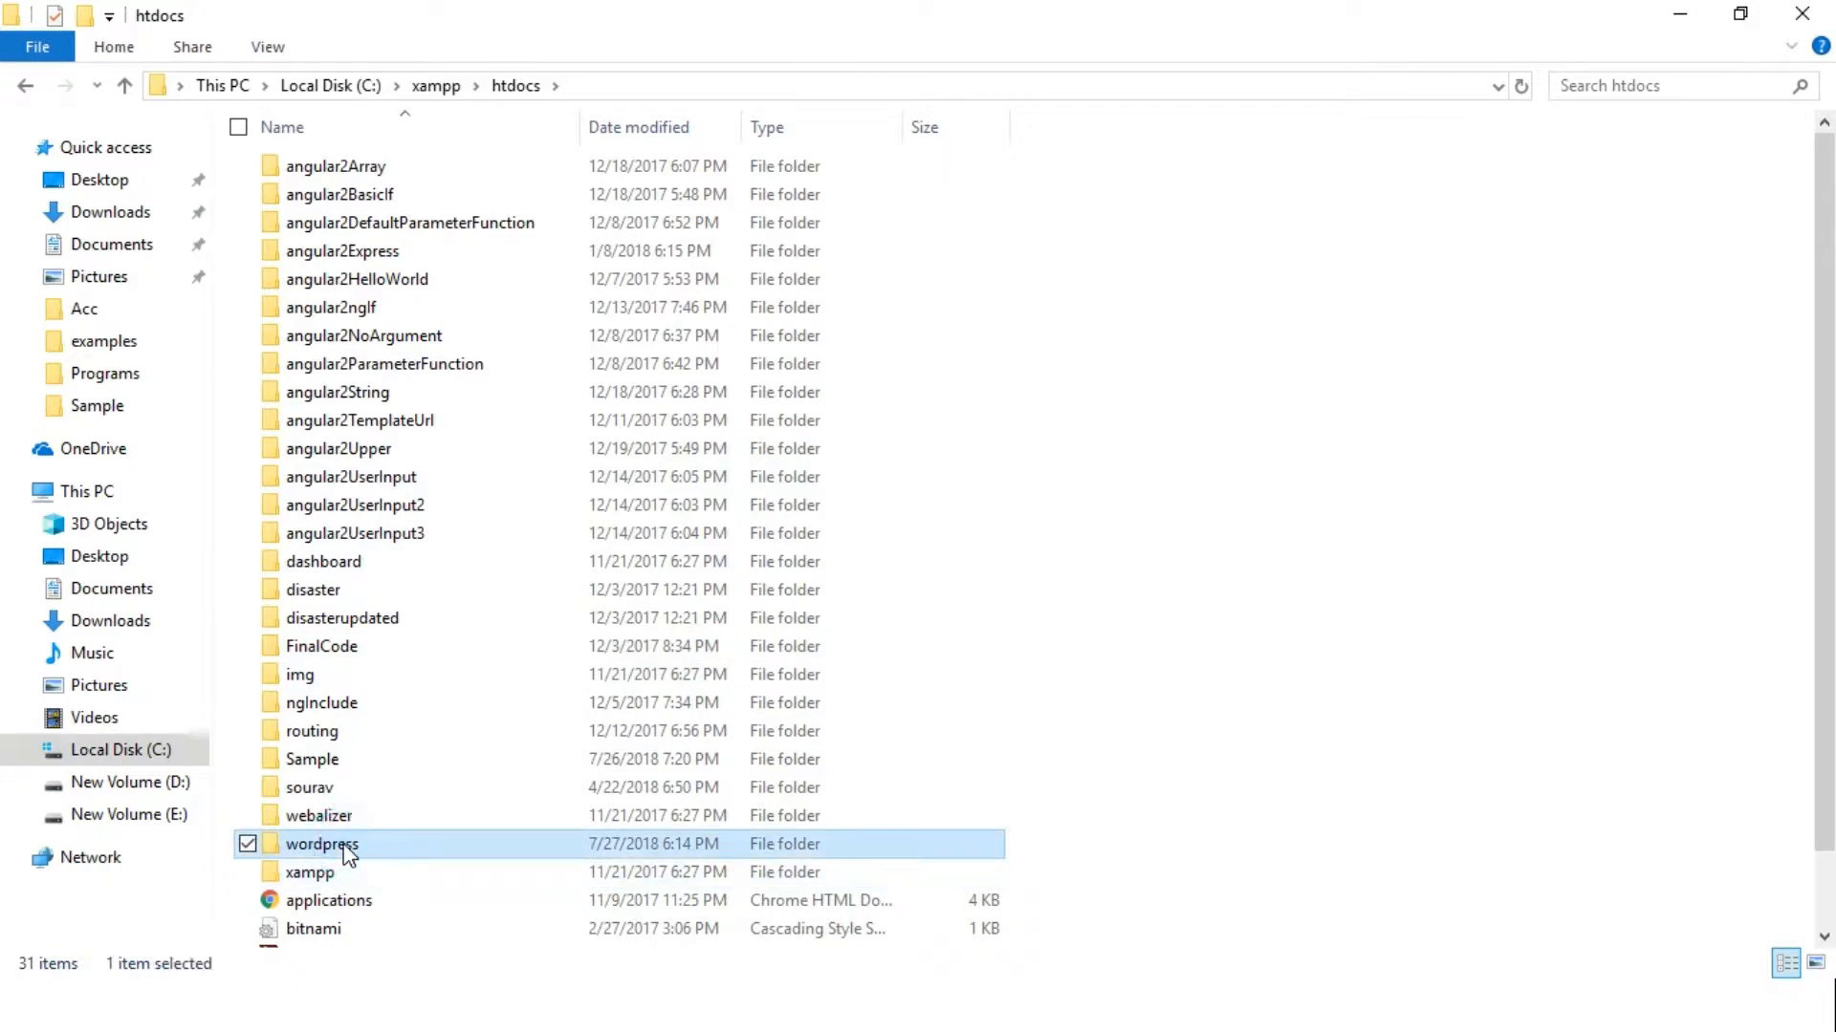
click(346, 845)
click(345, 845)
text(3)
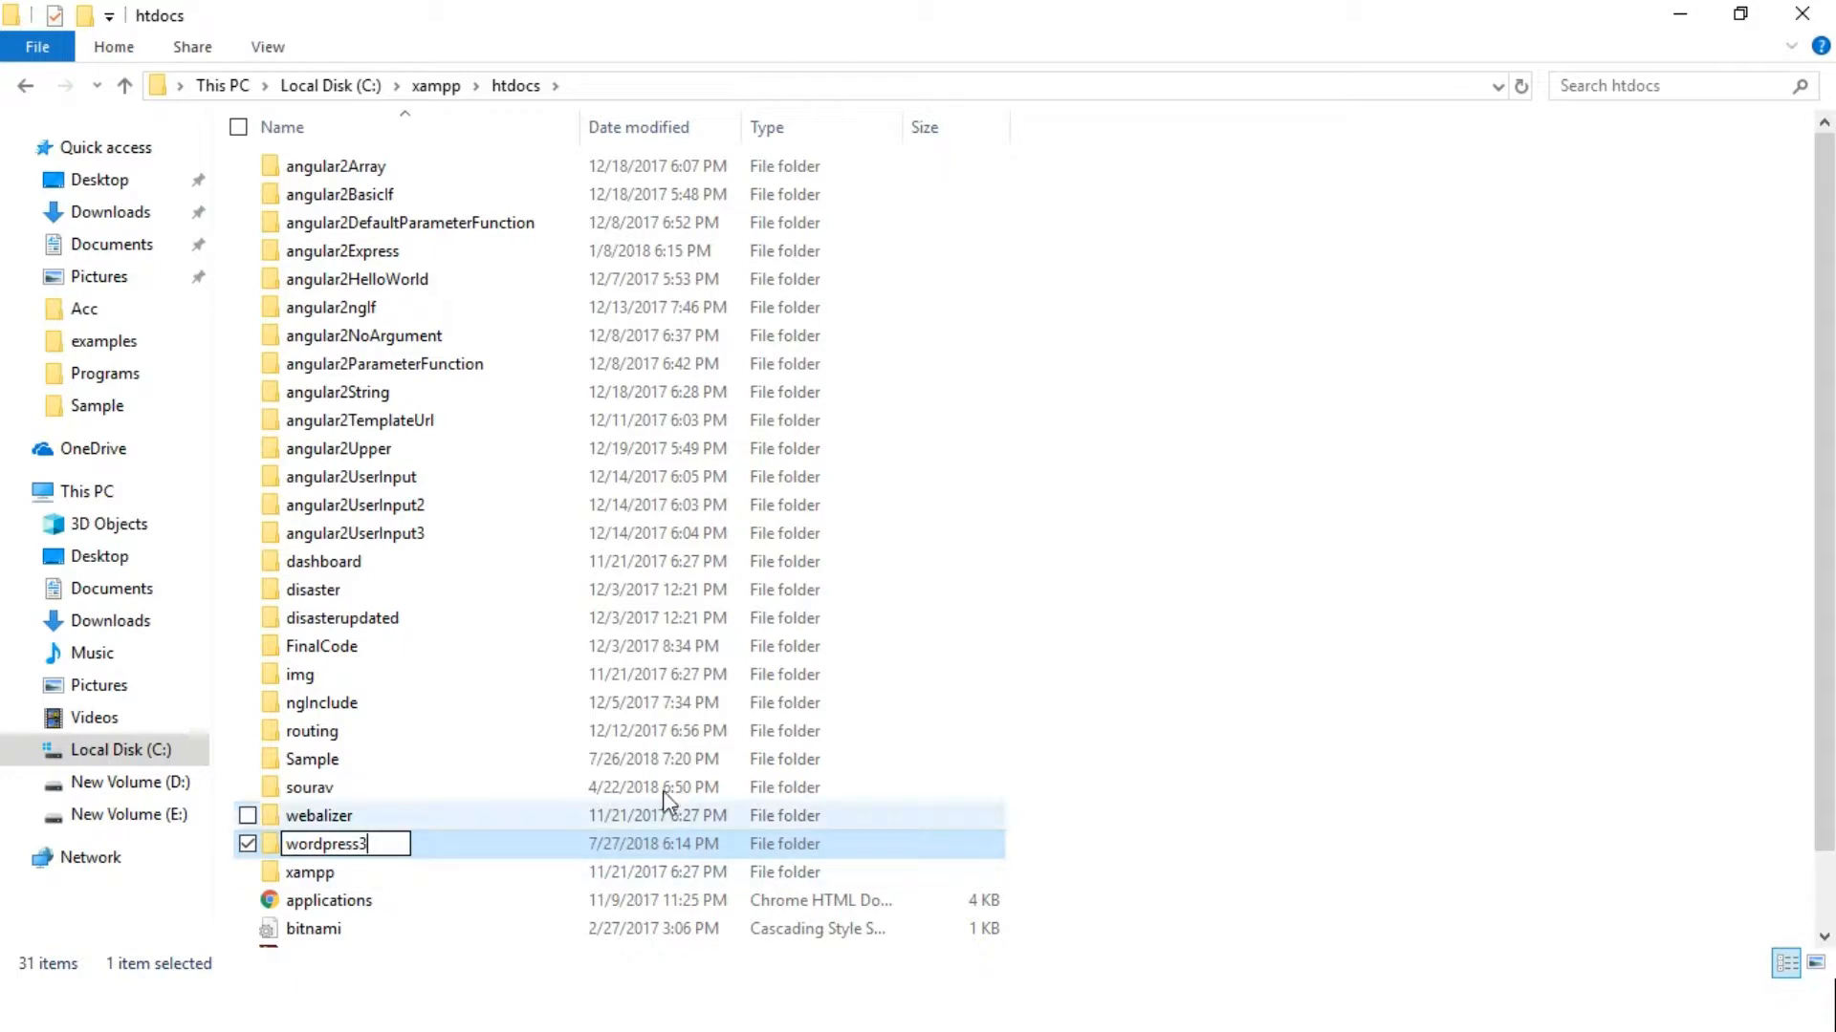
click(1319, 511)
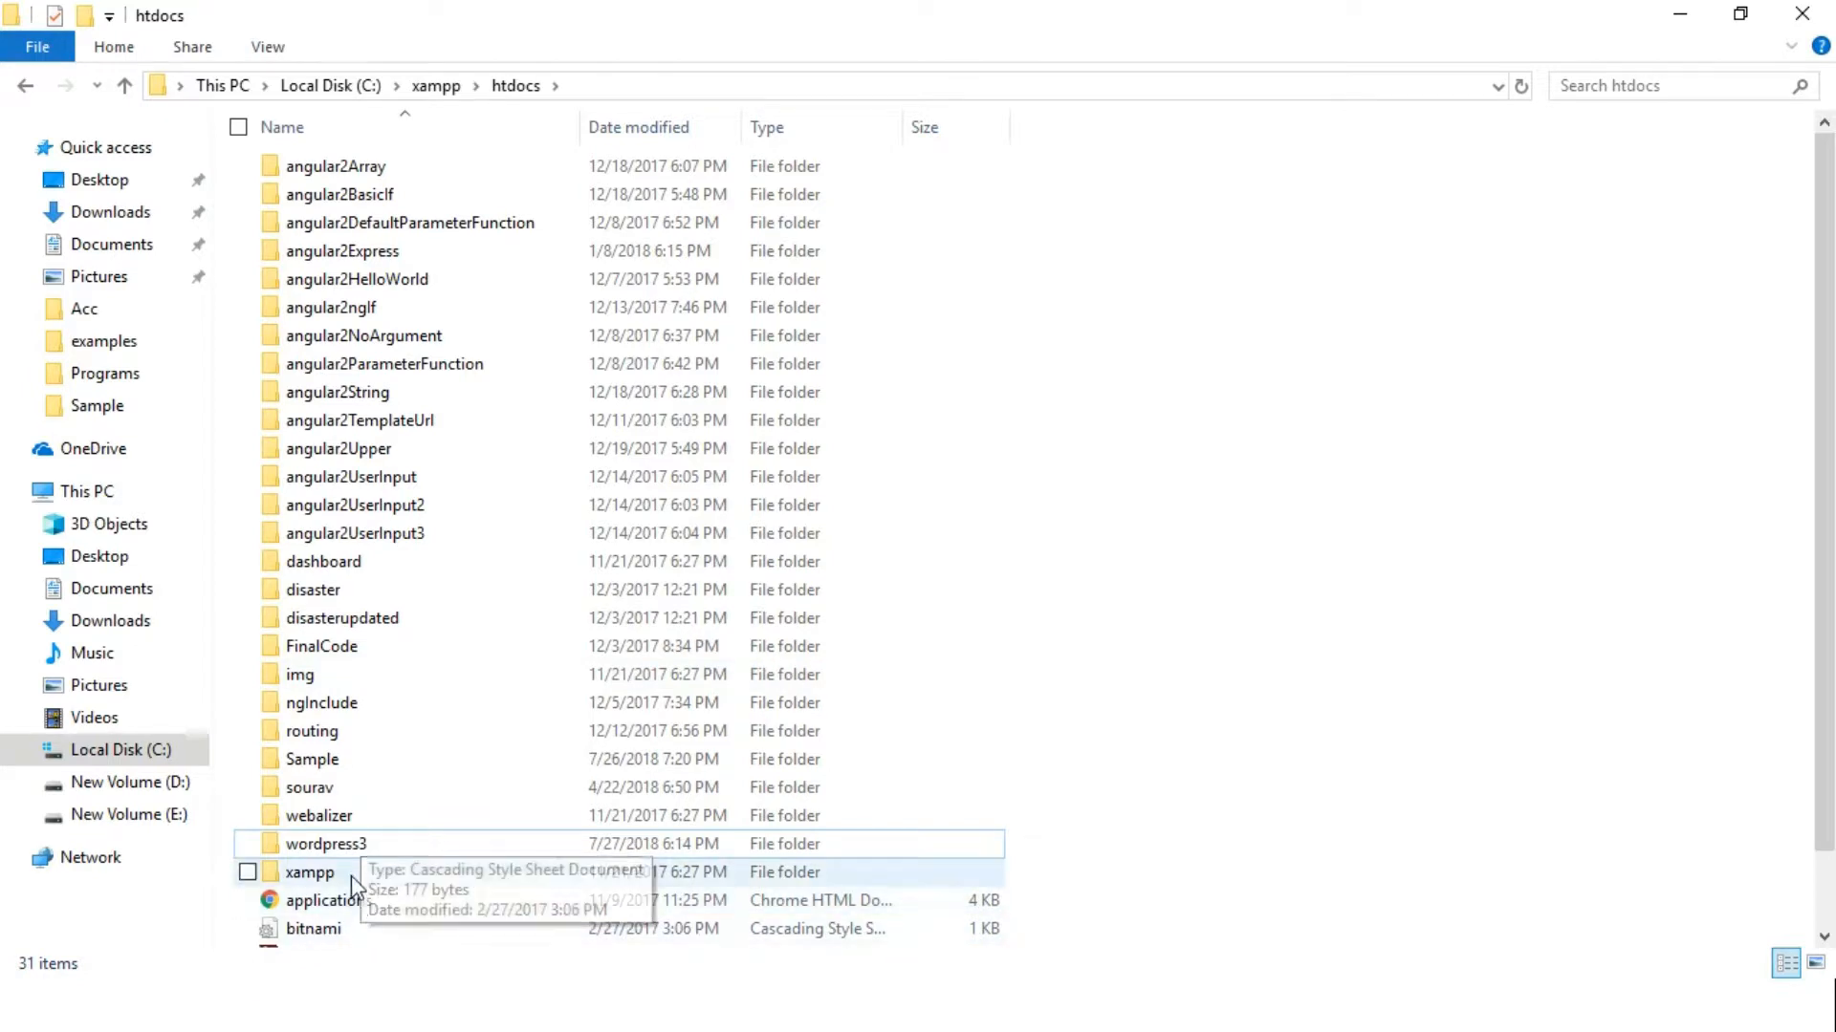
click(600, 93)
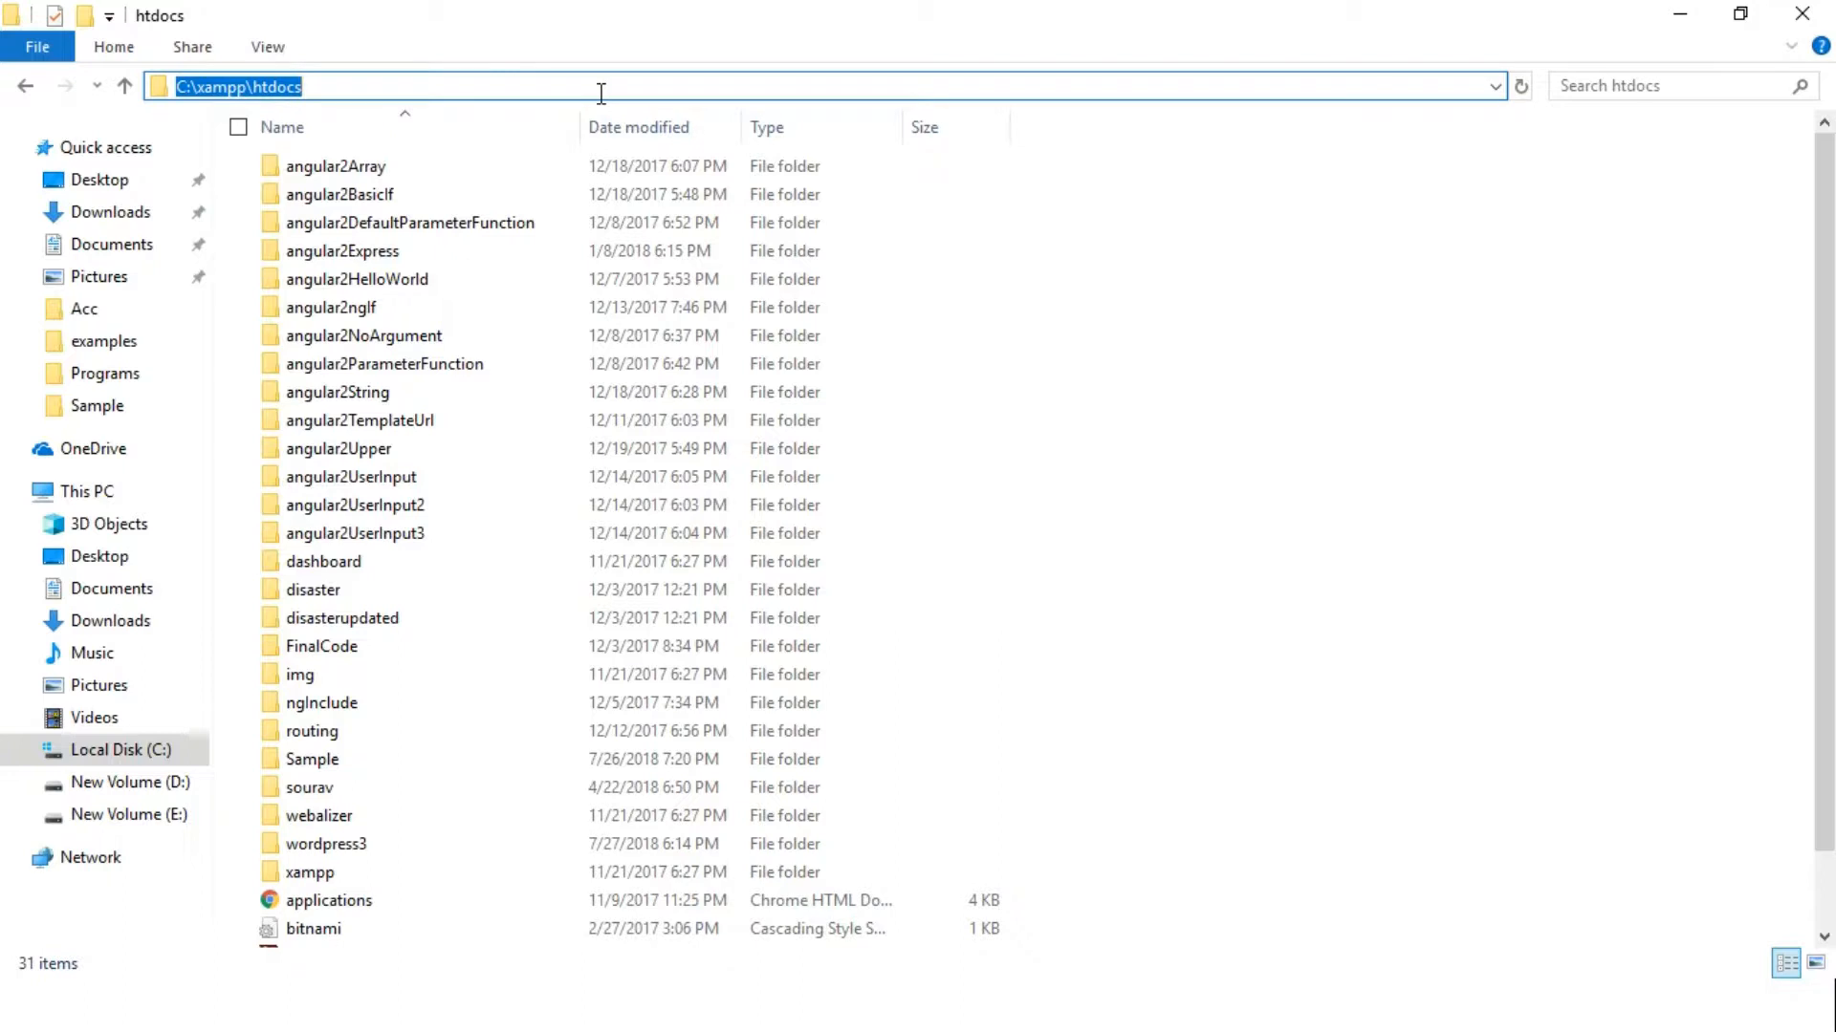
Launch Chrome, go to wordpress.org and open its Download WordPress 4.9.8 page
key(super)
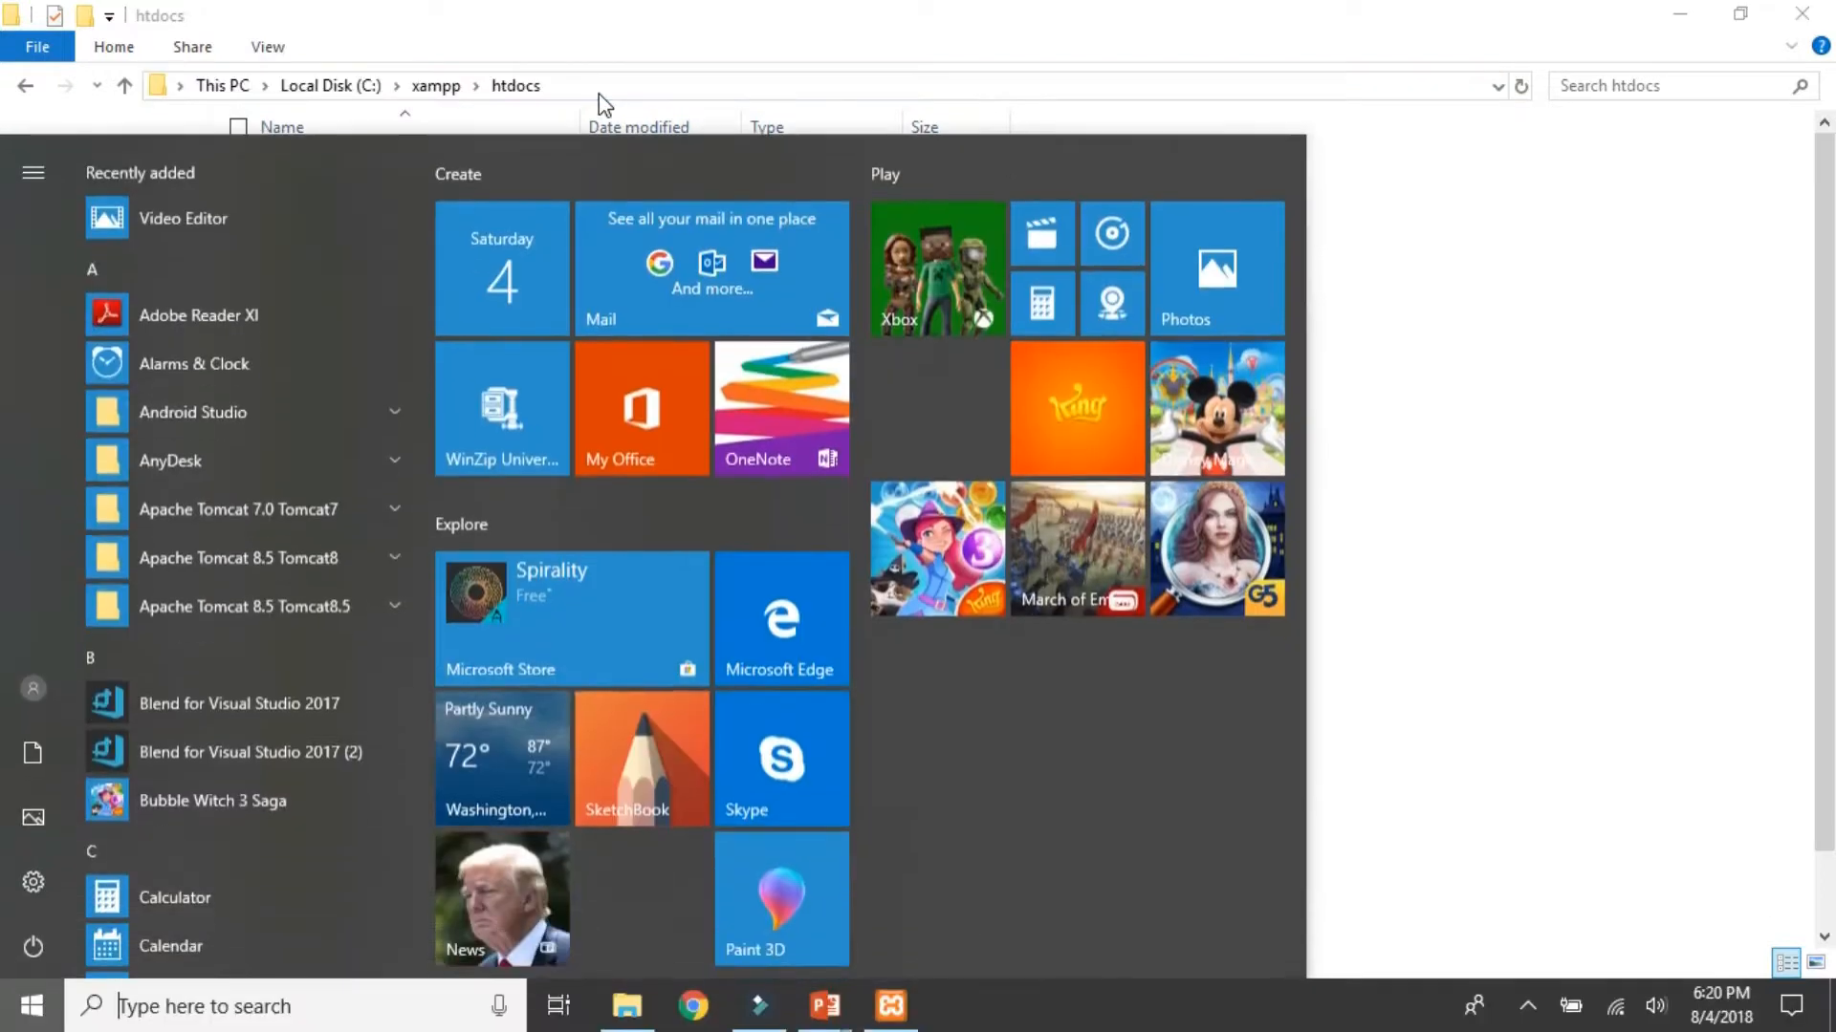
text(g)
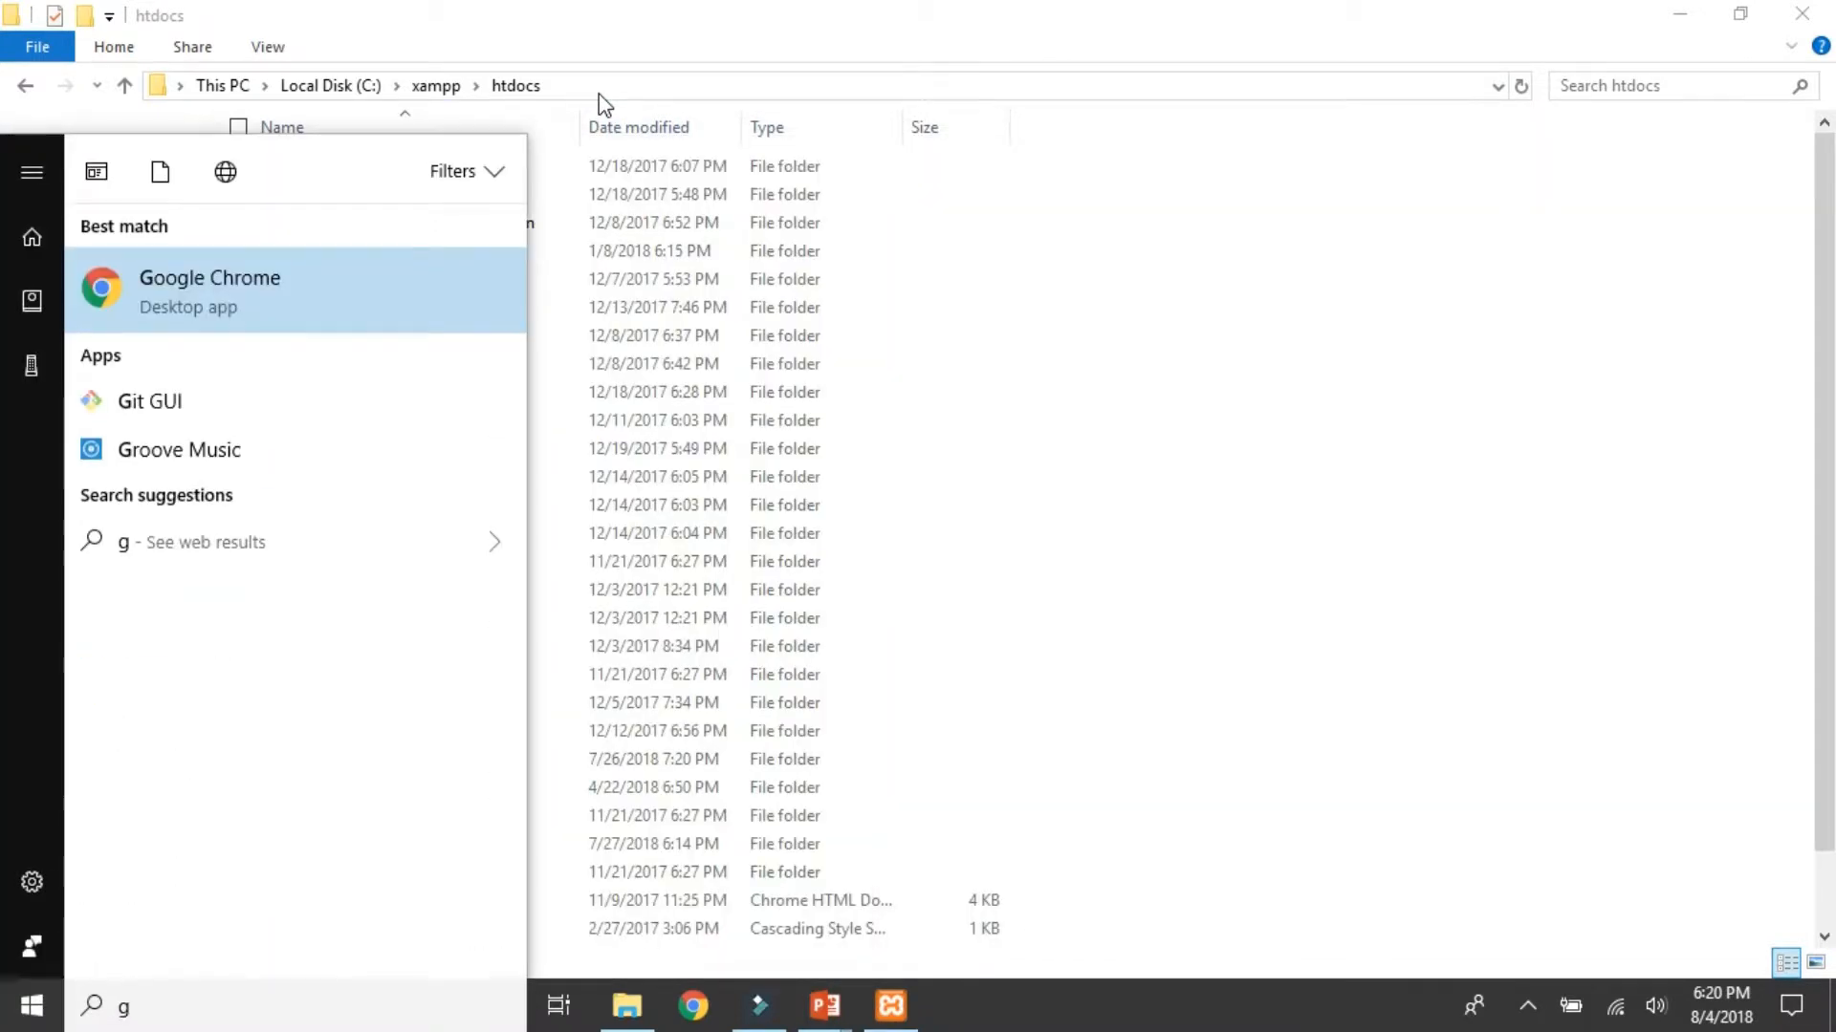
key(Return)
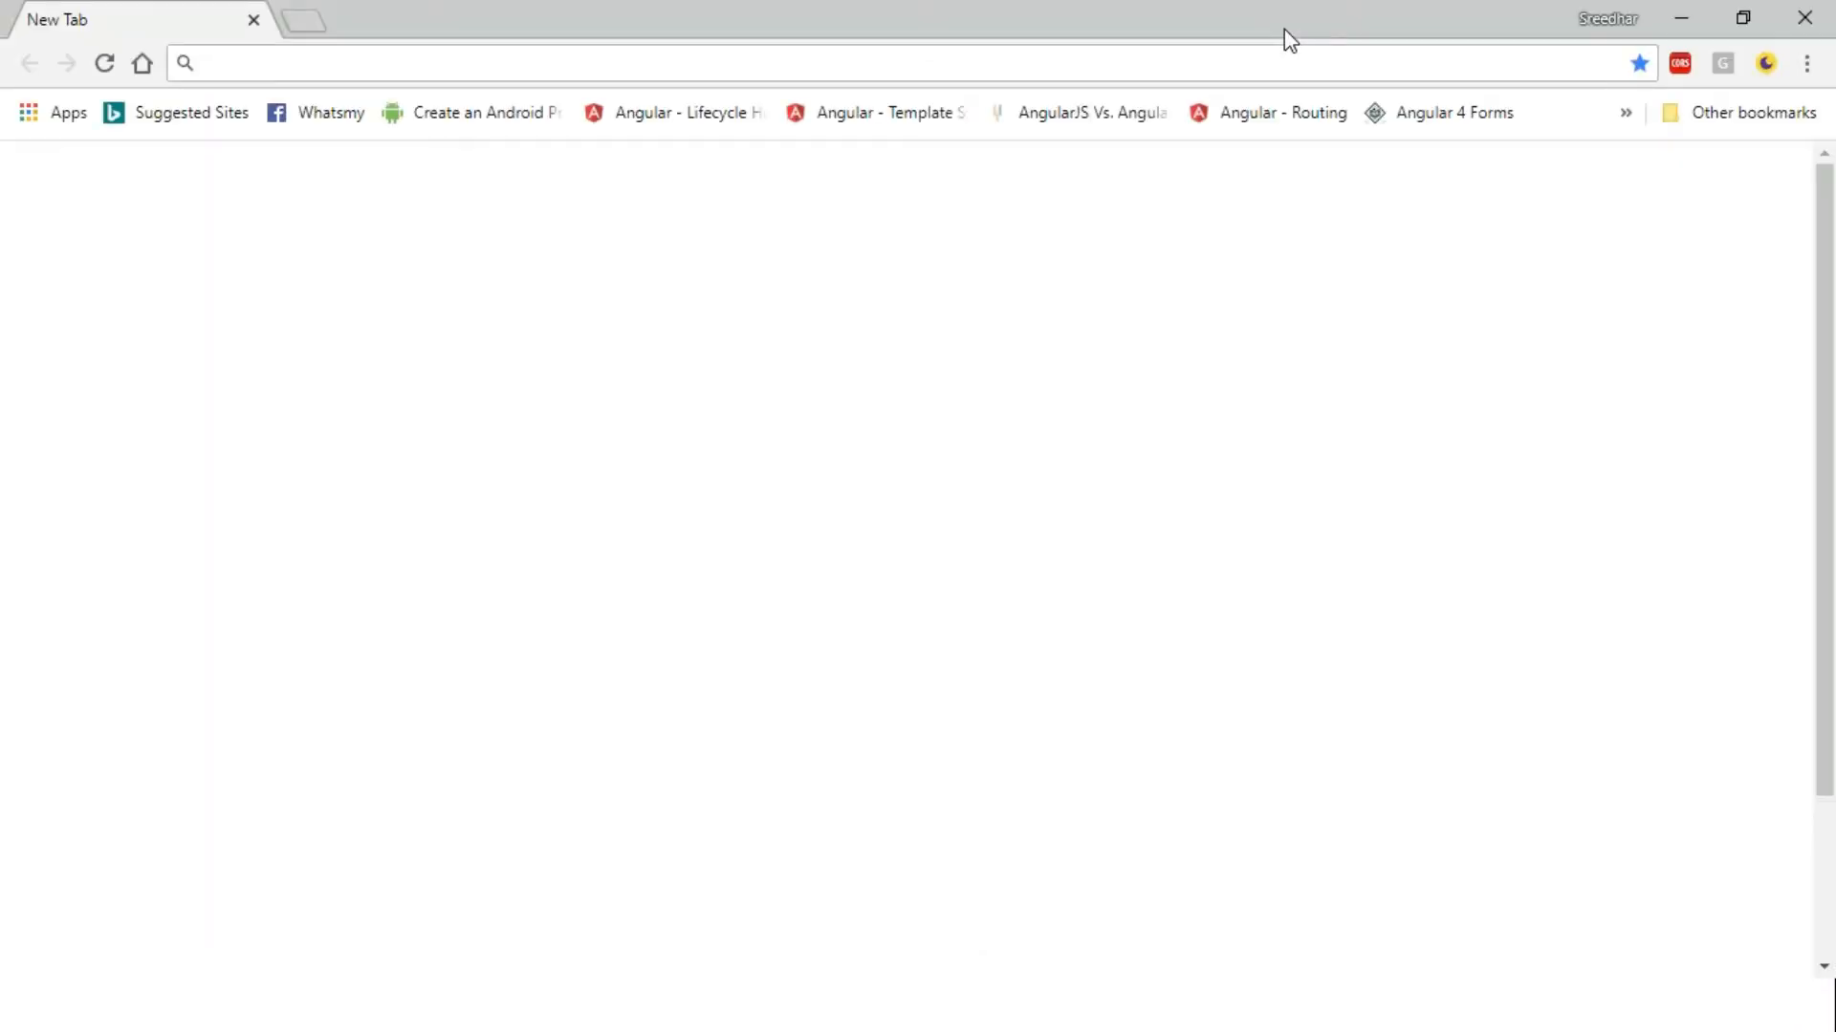
text(wordpress.org)
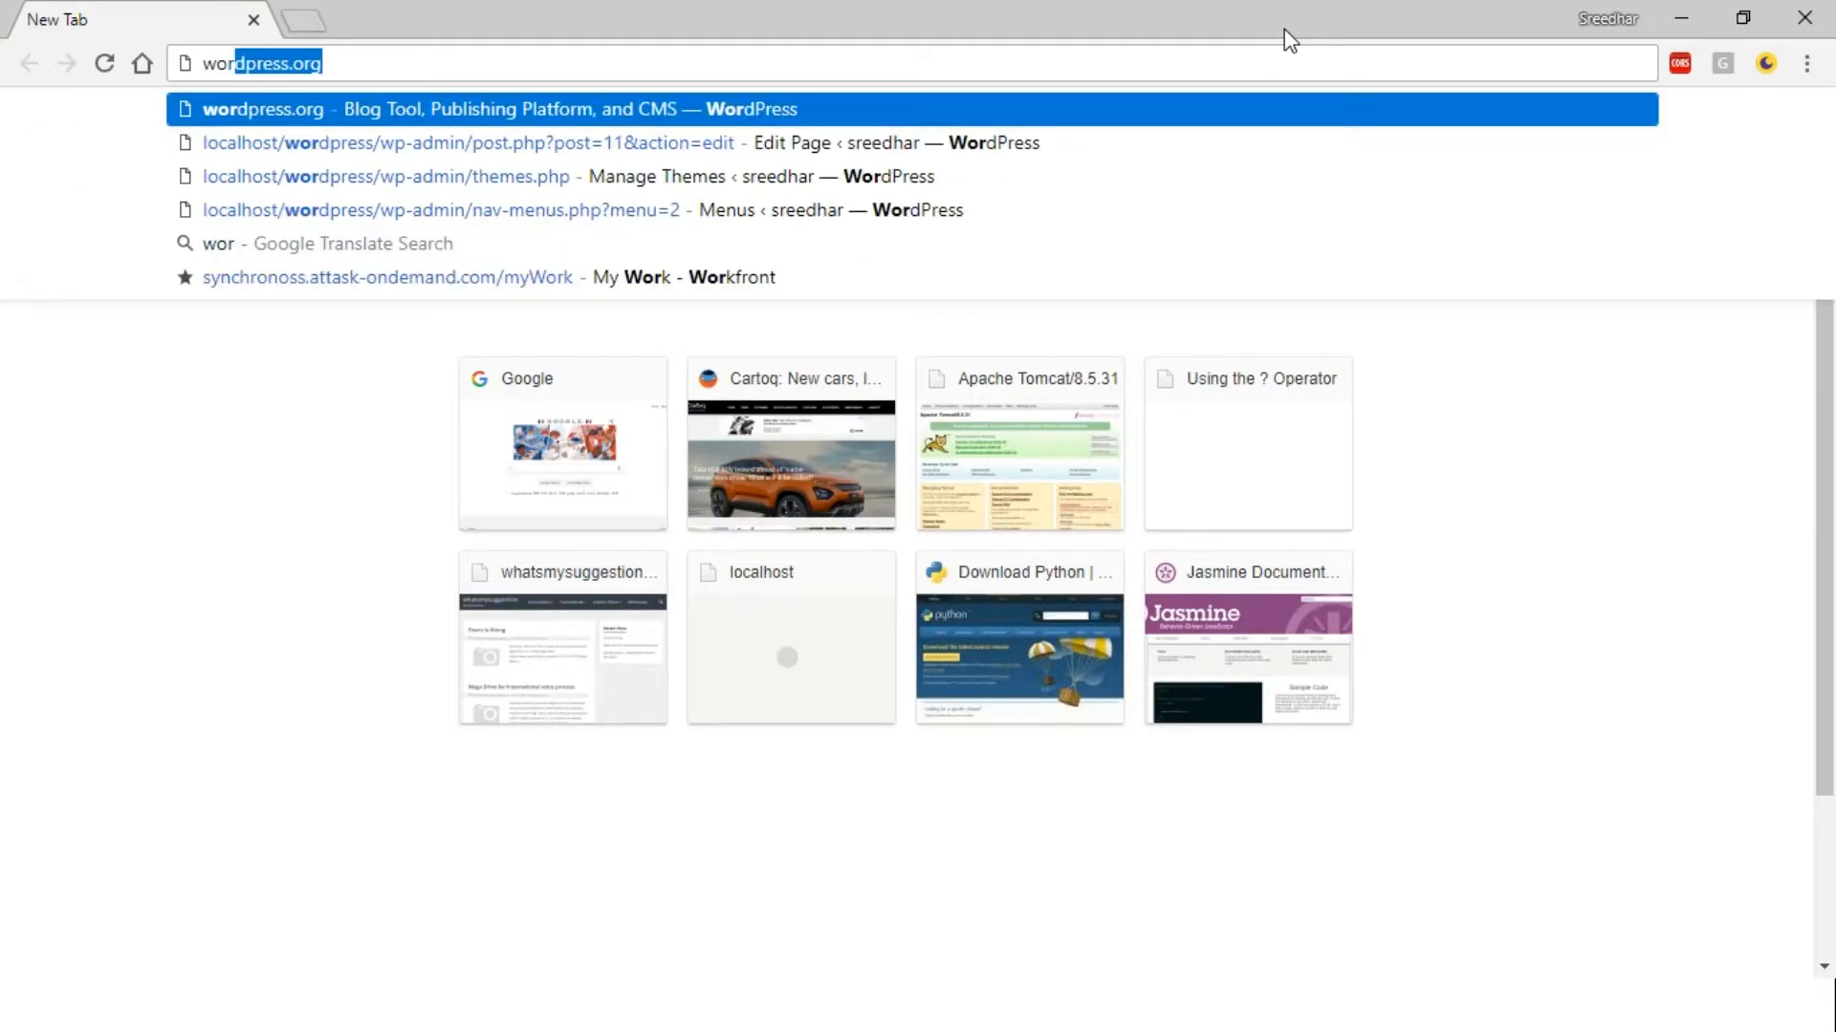
key(Return)
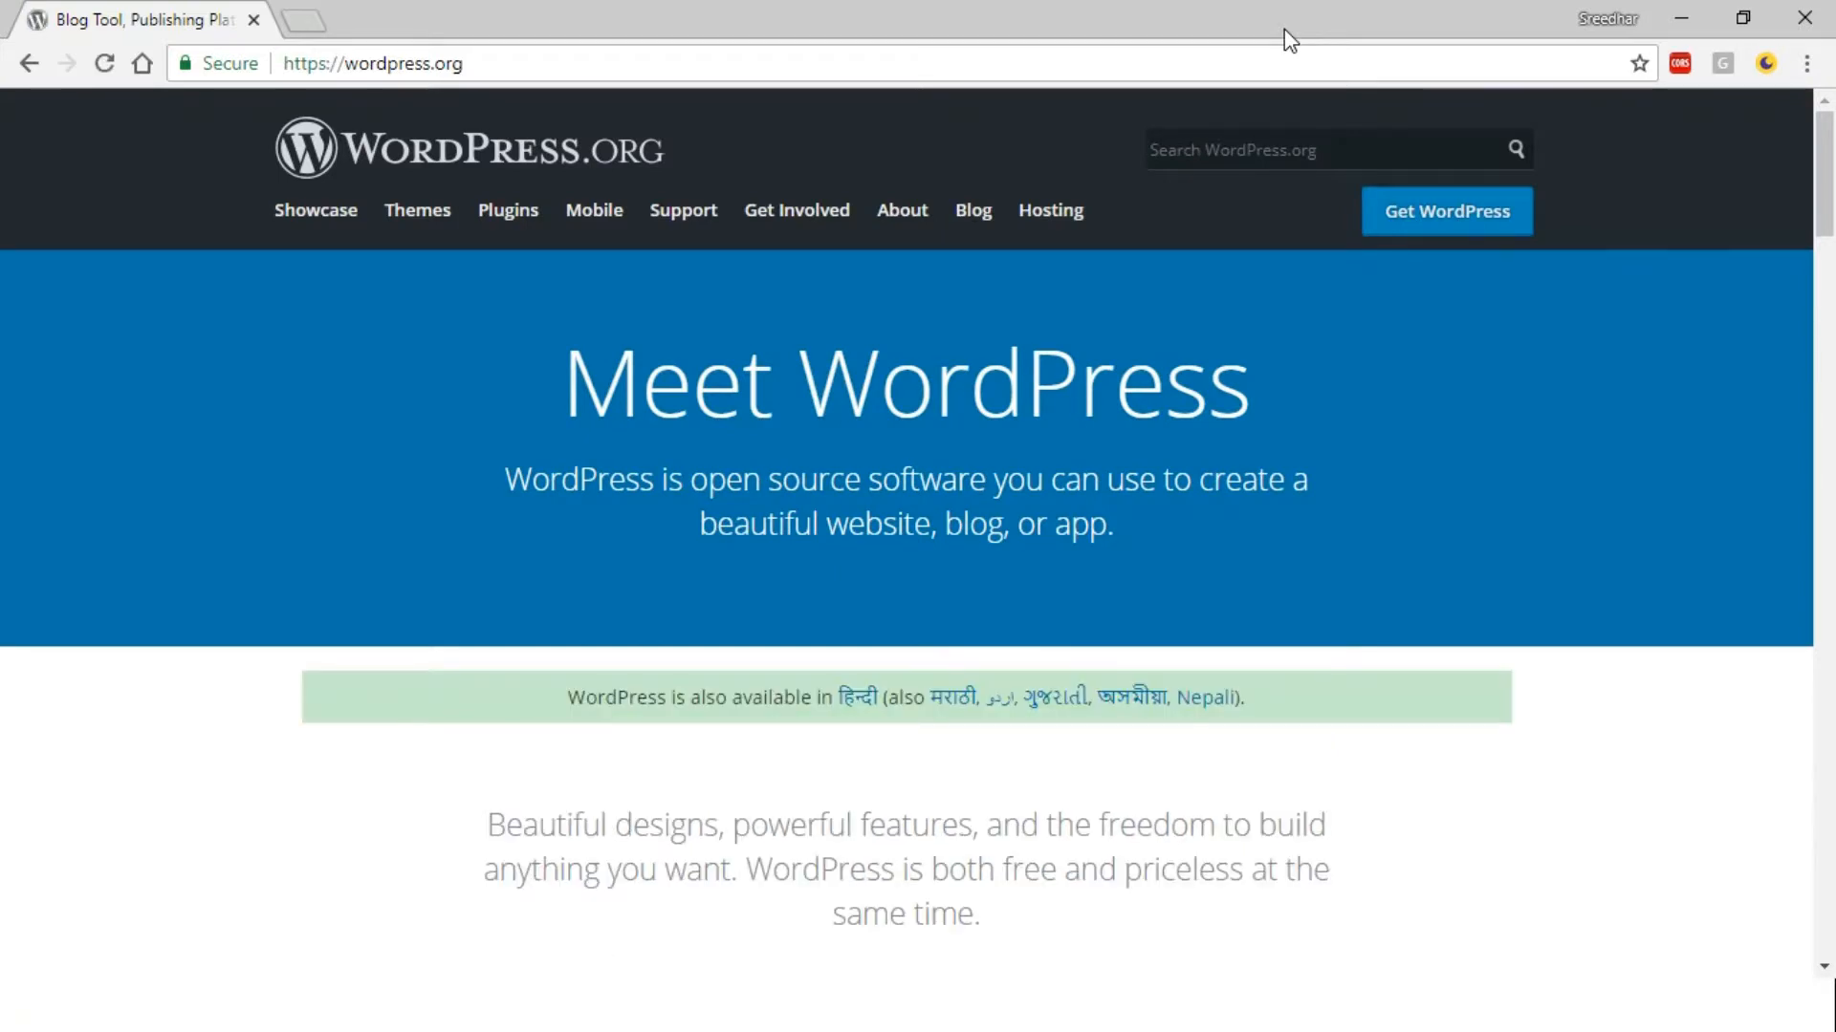
click(1468, 234)
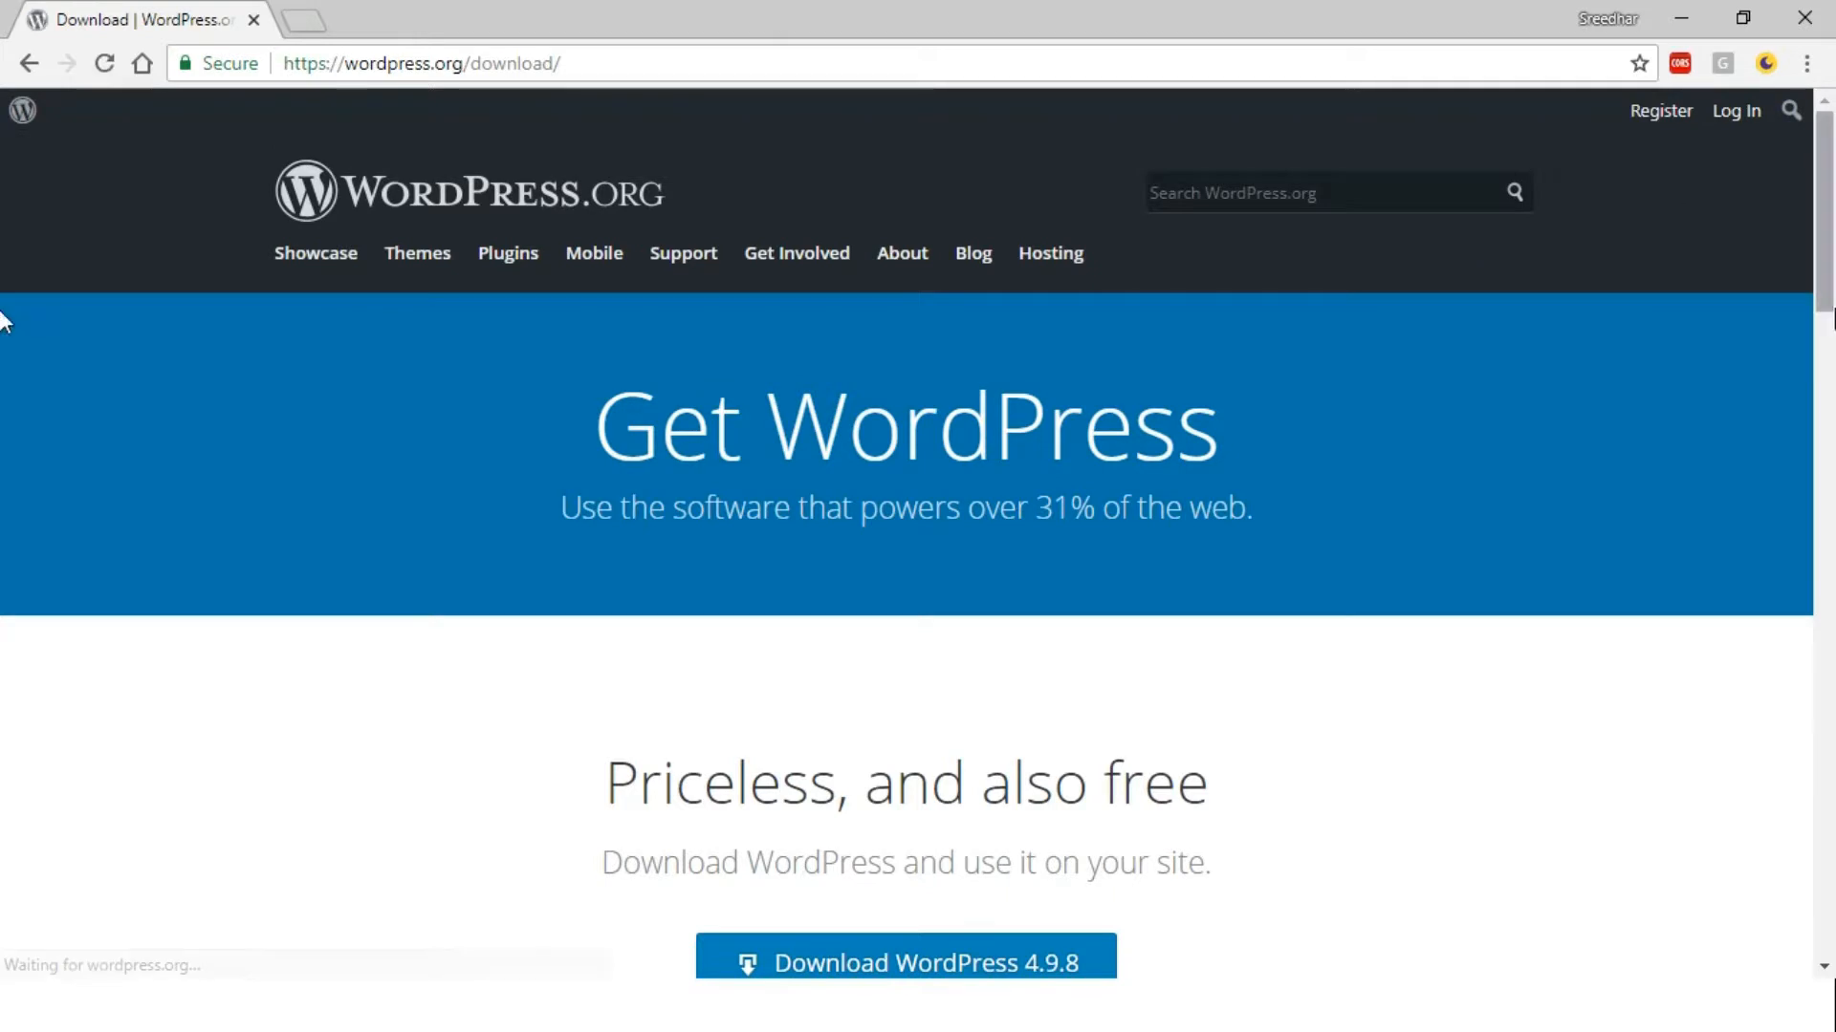
drag(1826, 234, 1826, 306)
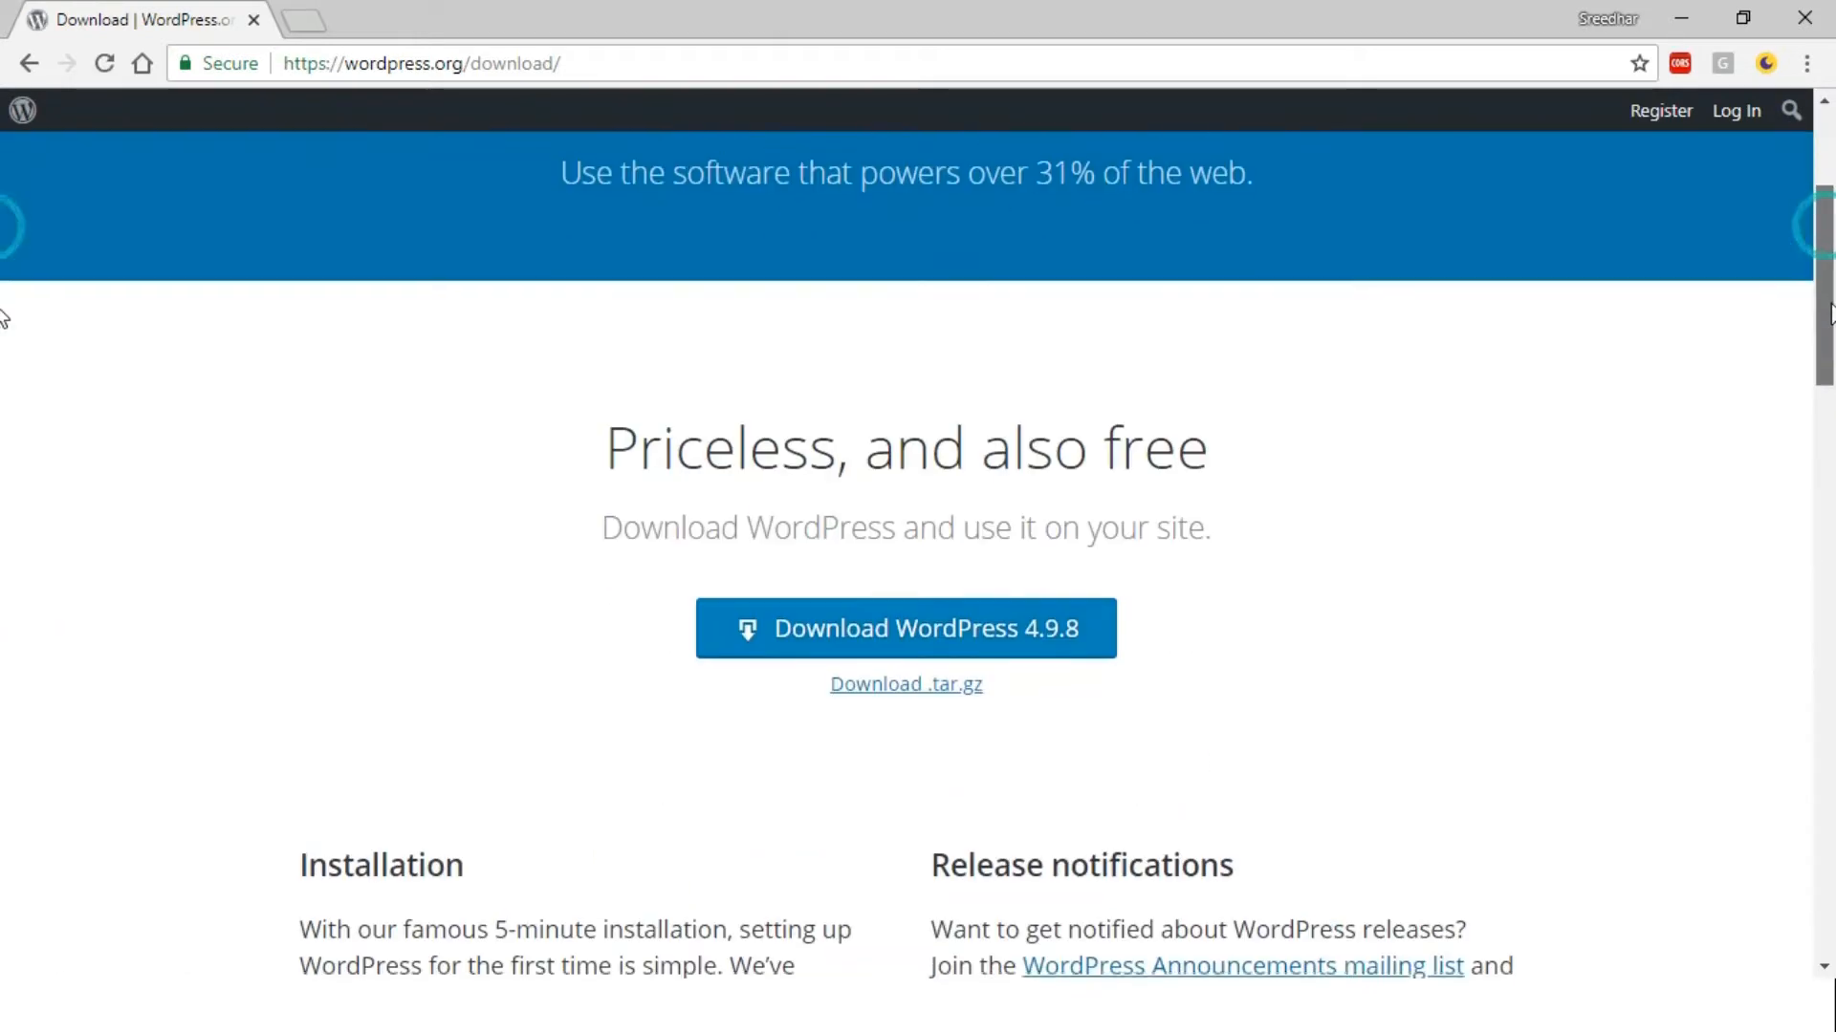
Download wordpress-4.9.8.zip and set it to open automatically when done
click(932, 633)
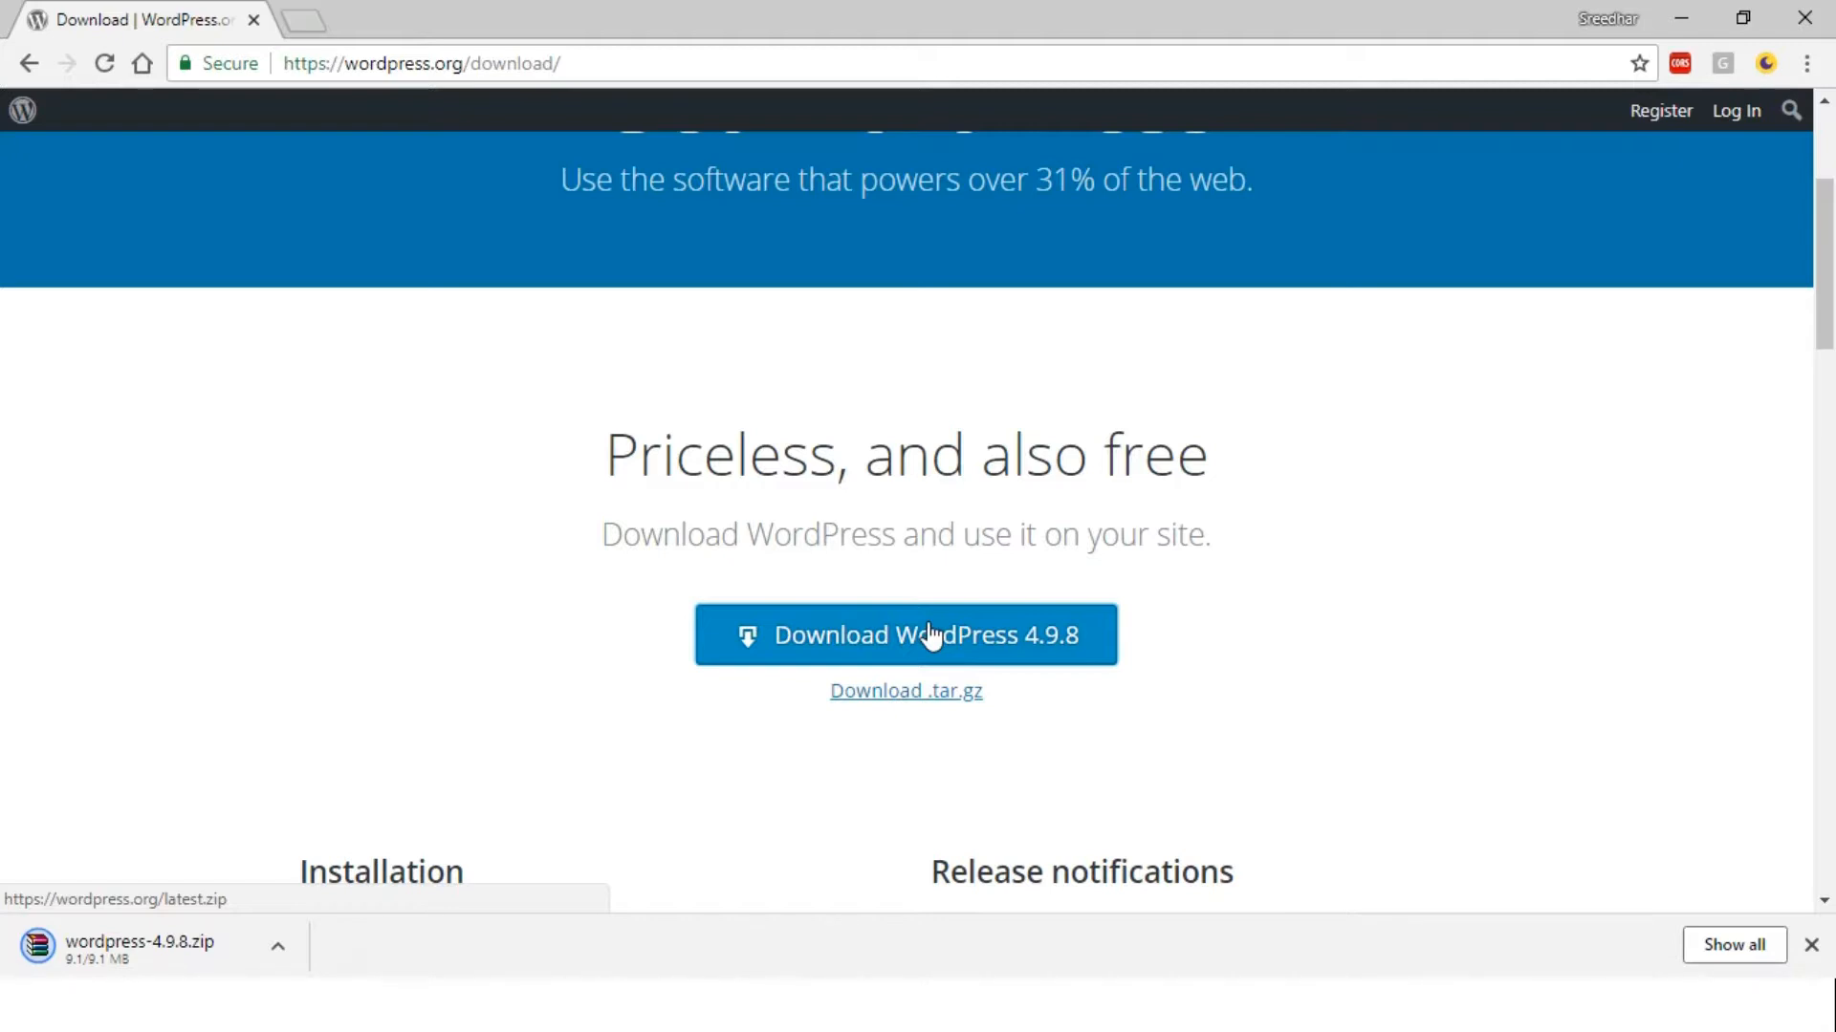
click(278, 946)
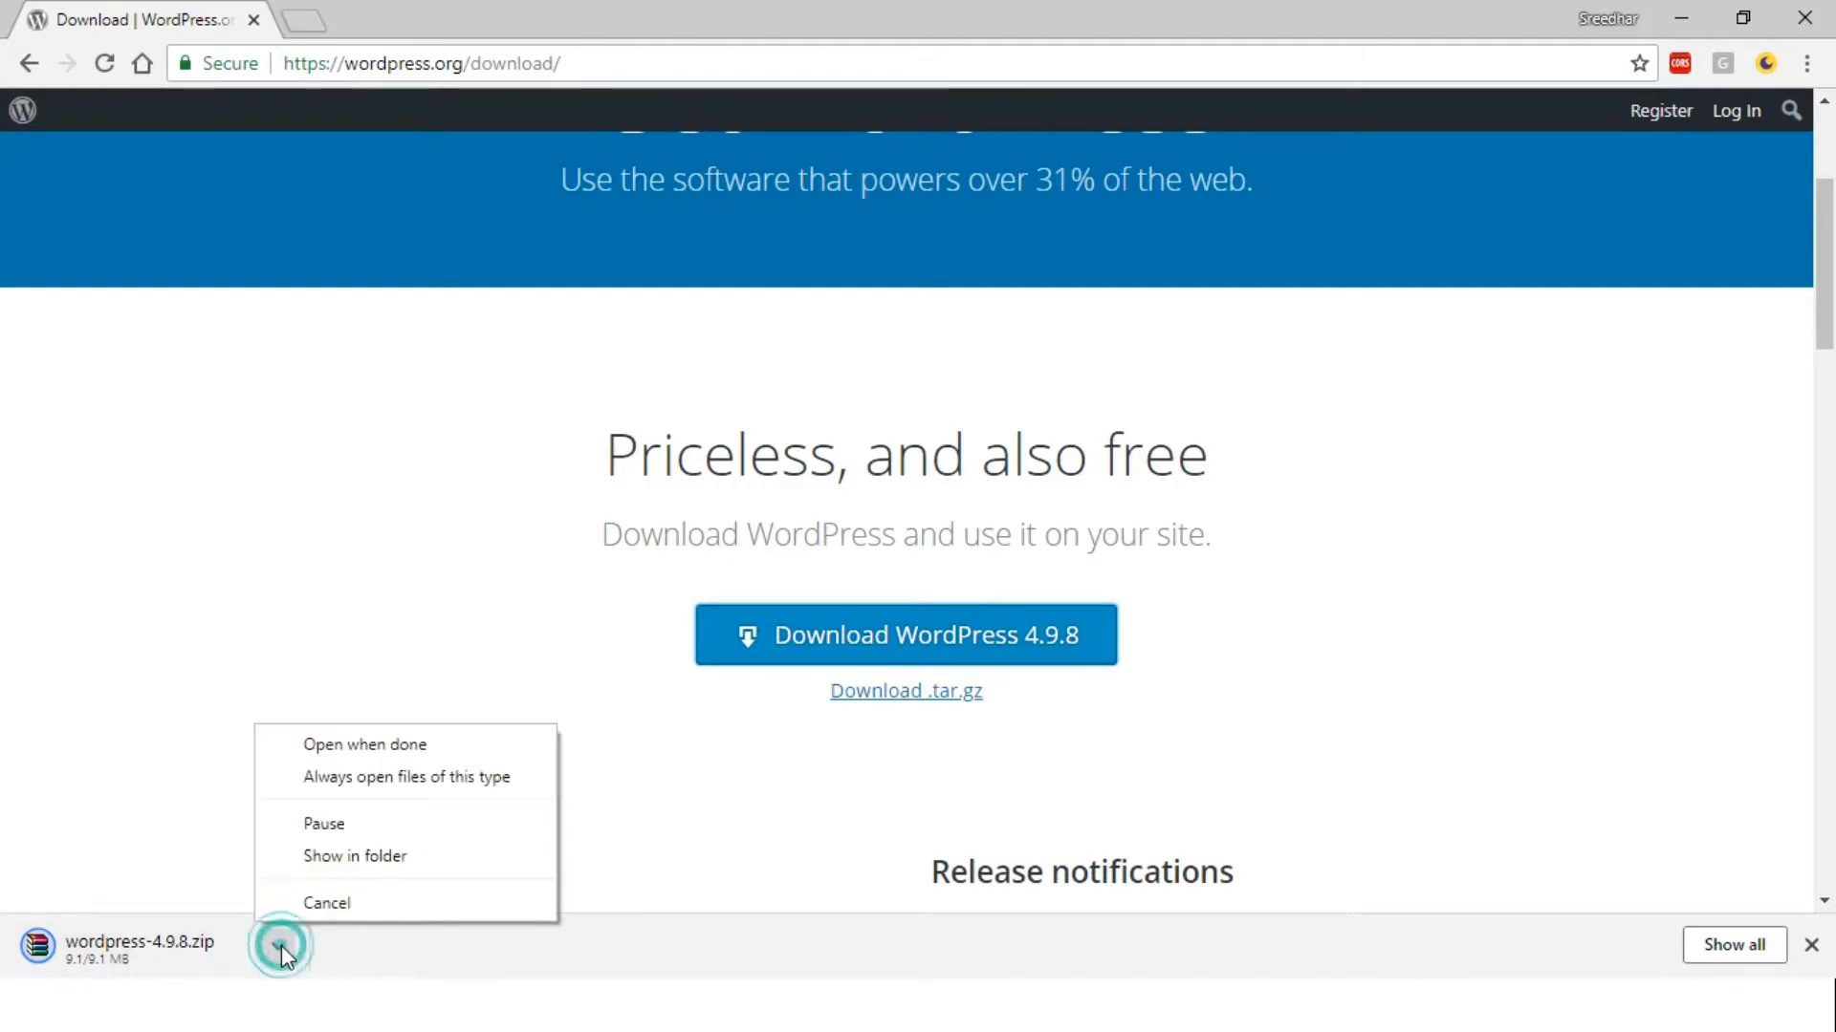
click(377, 857)
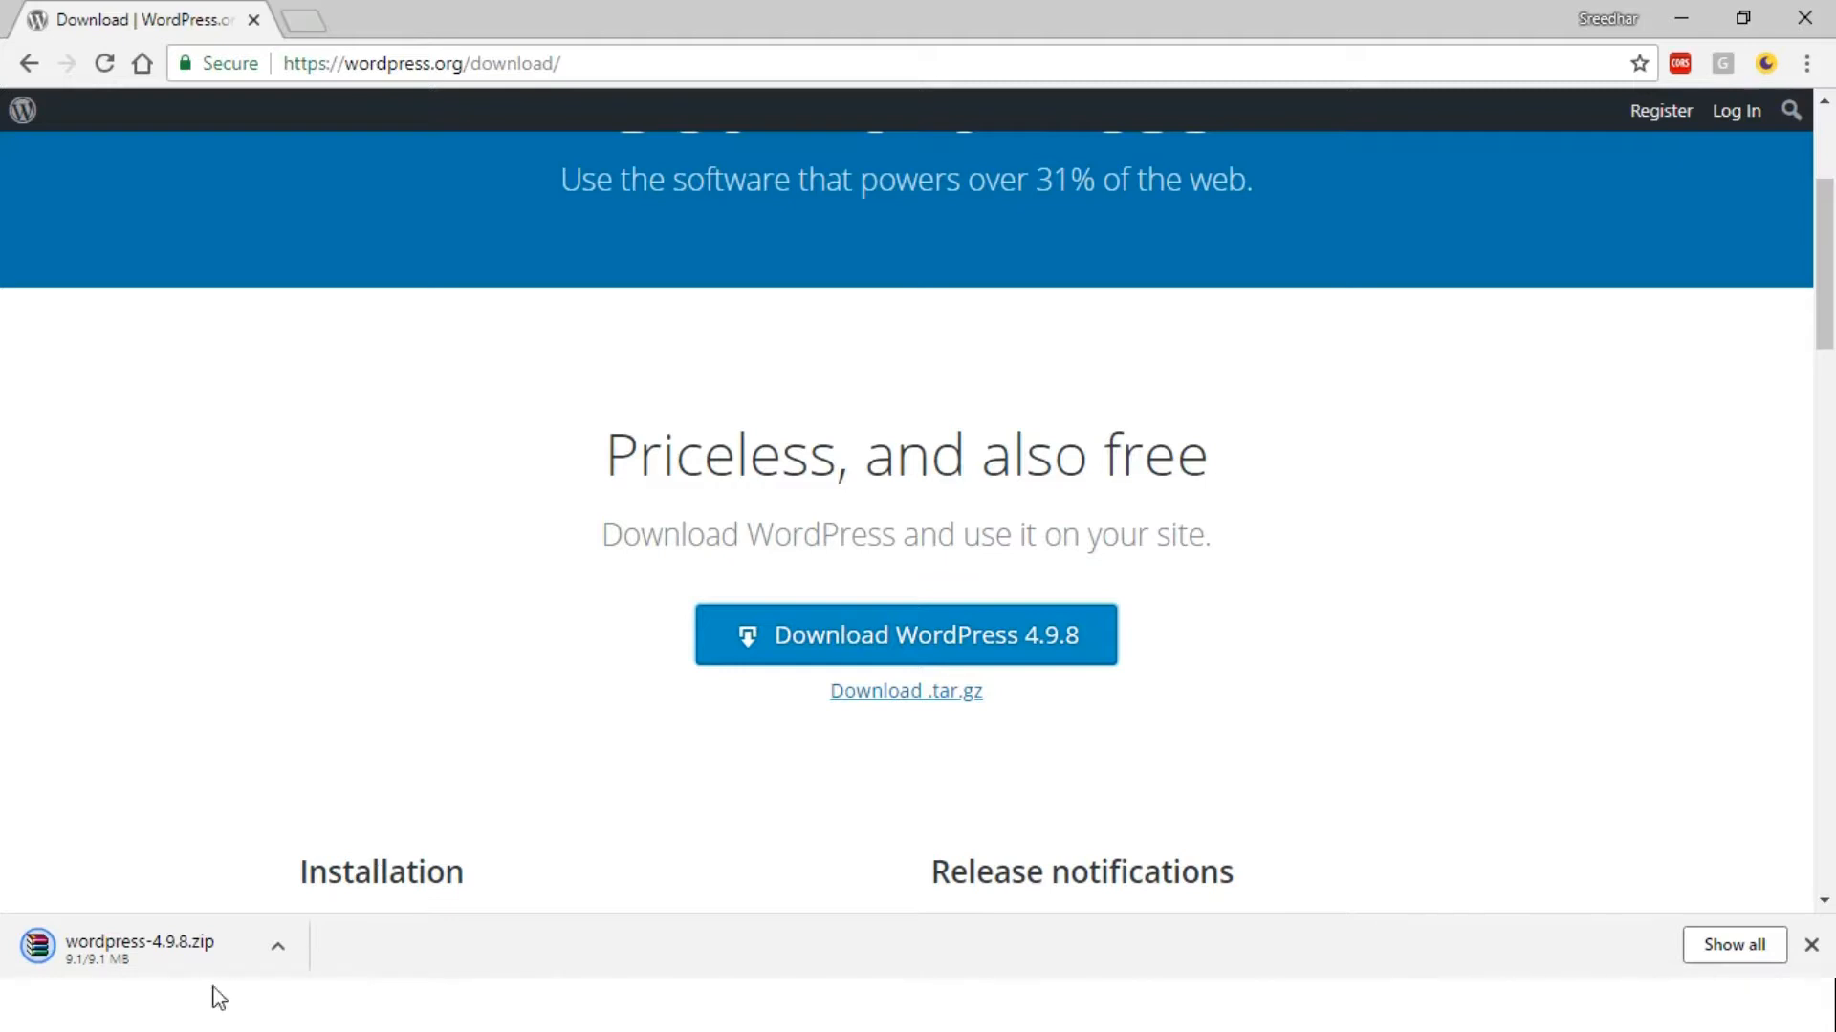
click(275, 948)
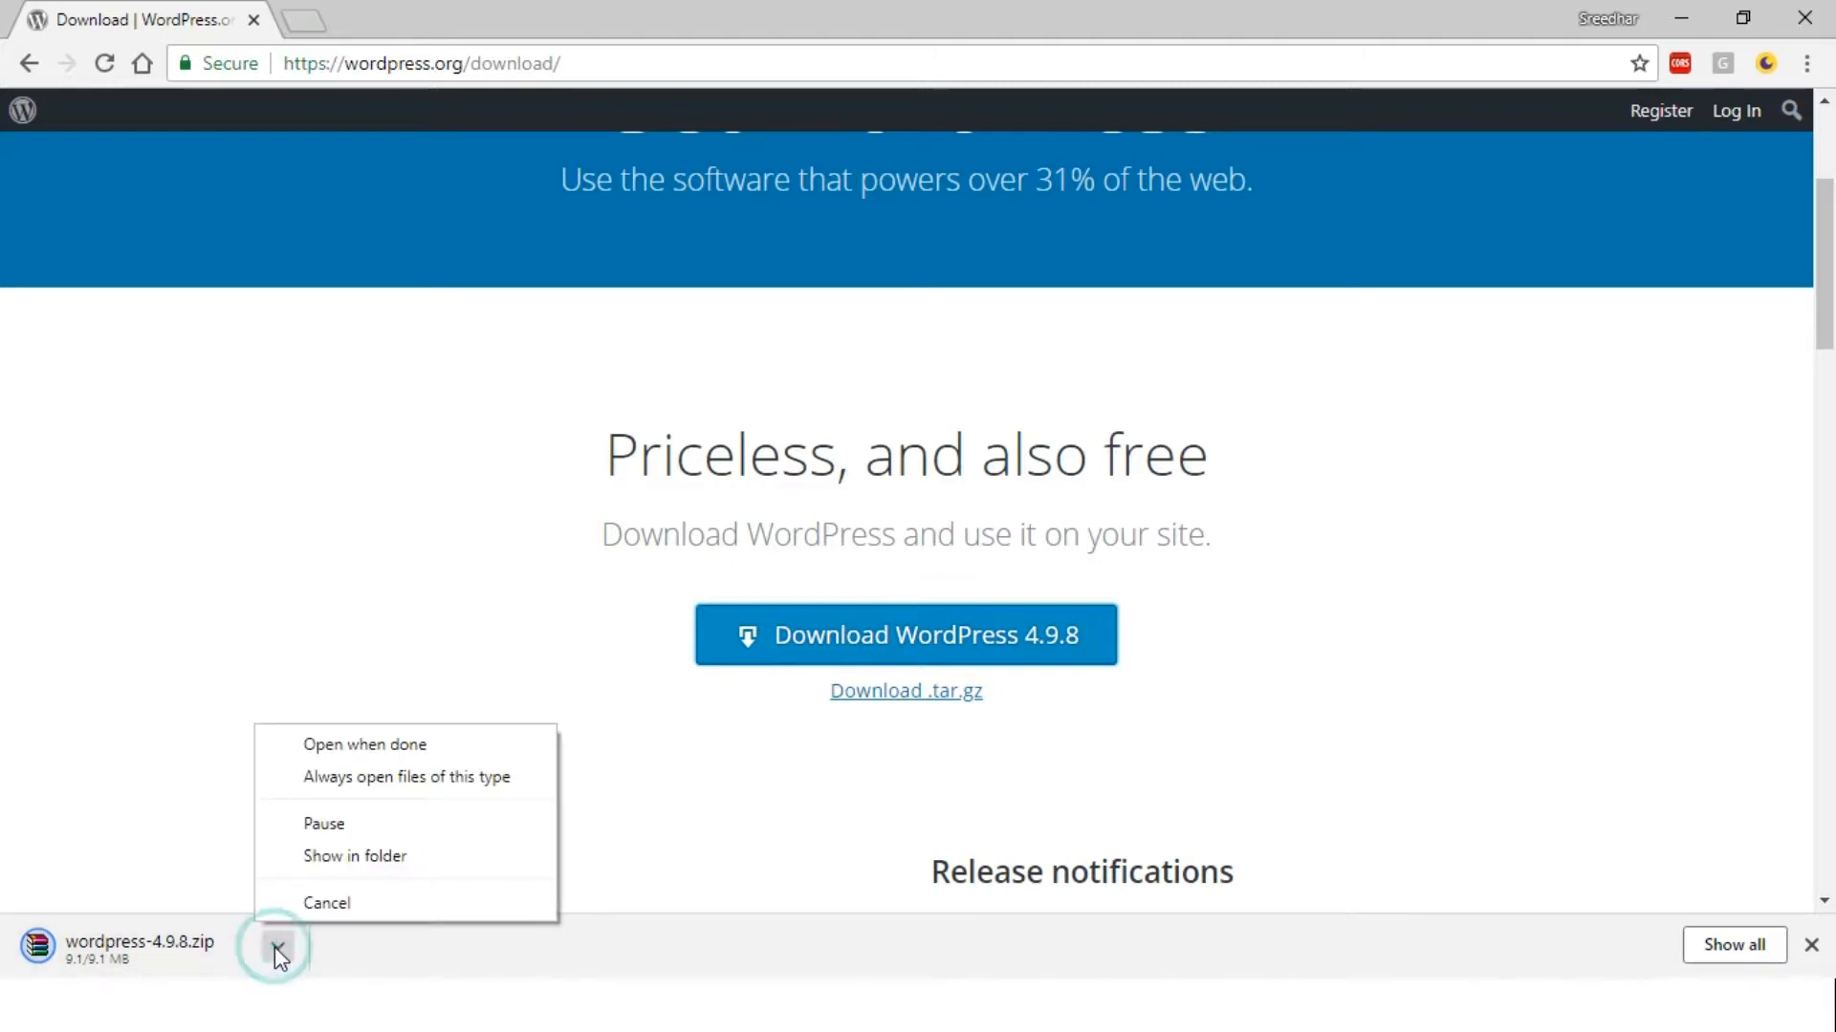
click(373, 856)
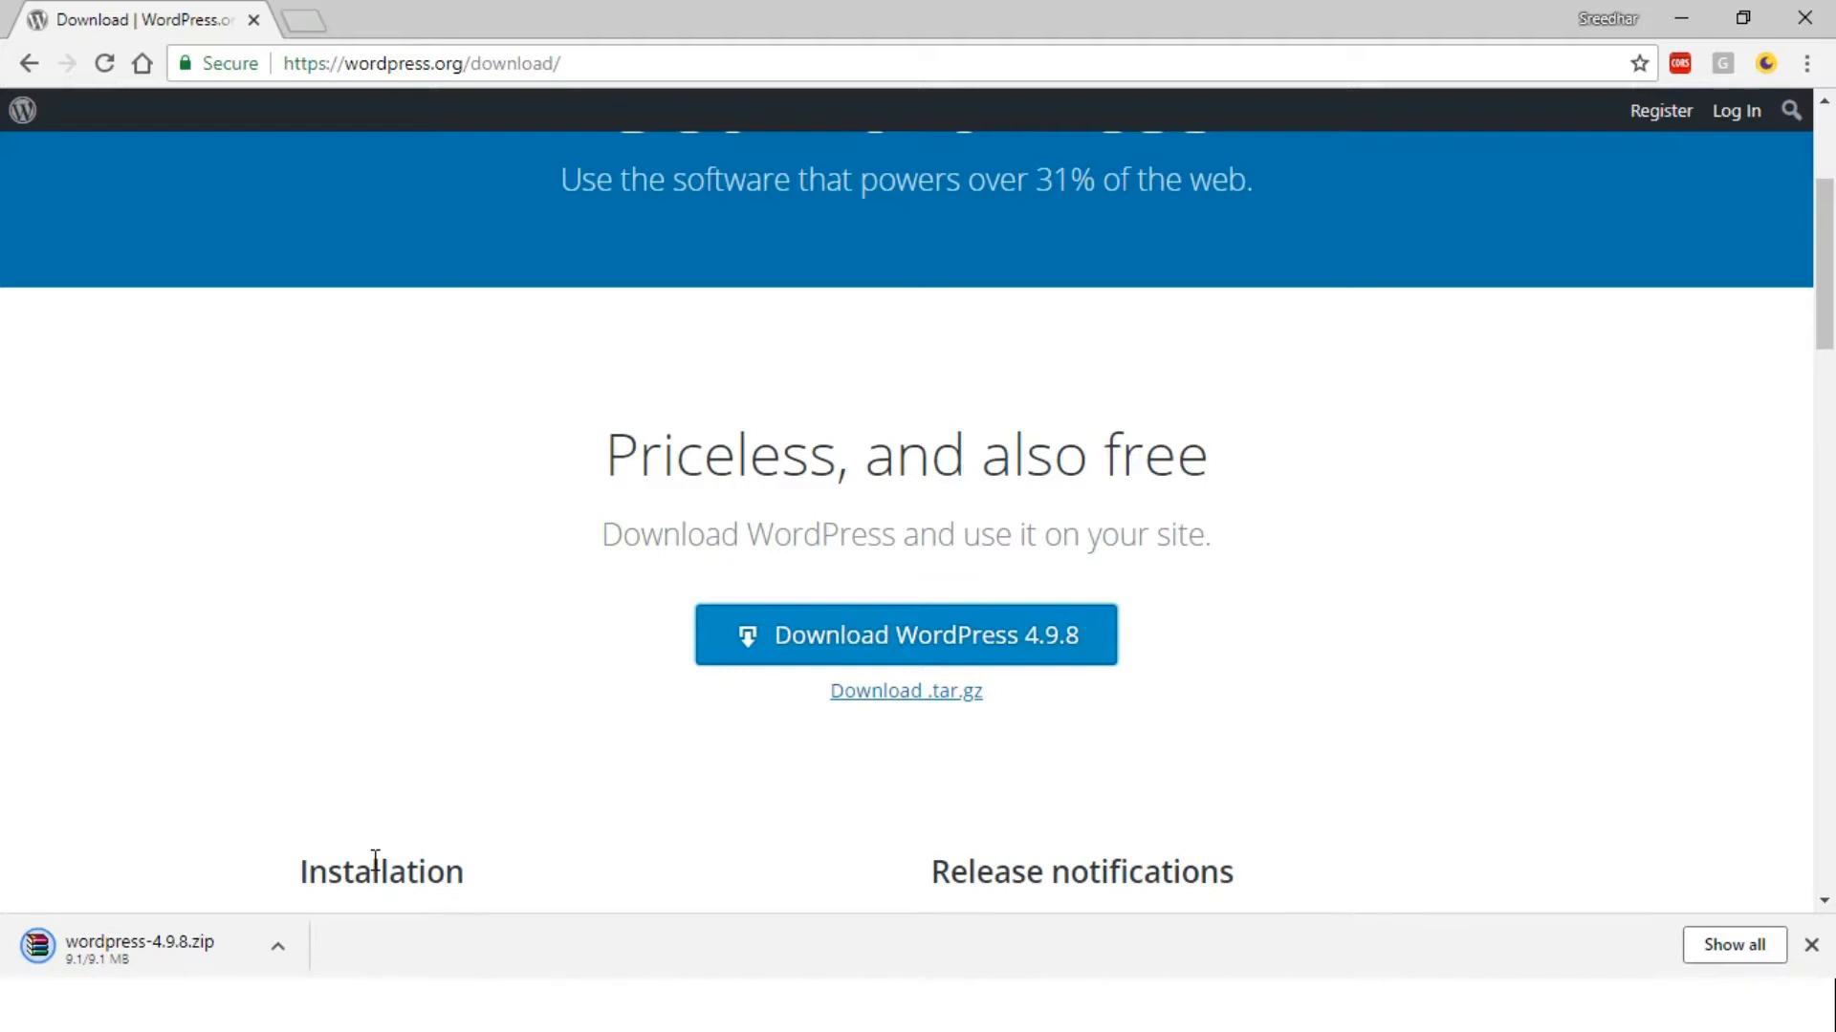
click(278, 948)
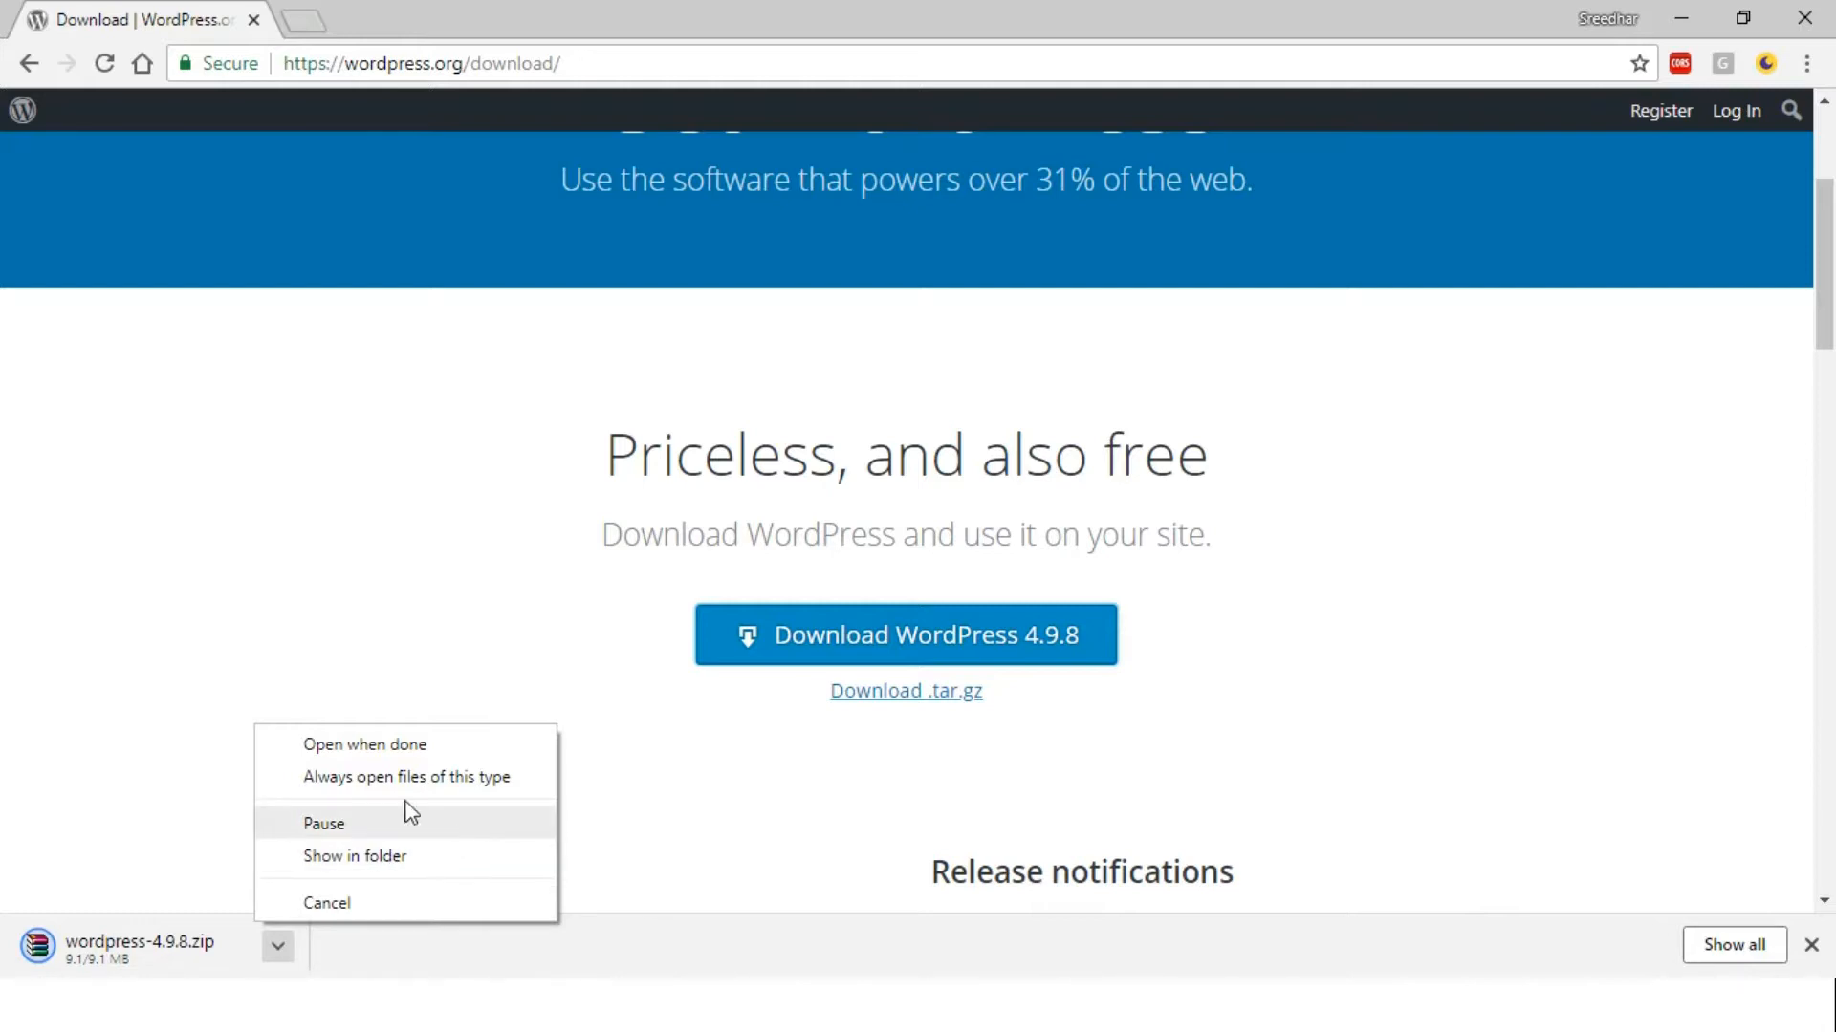
click(435, 745)
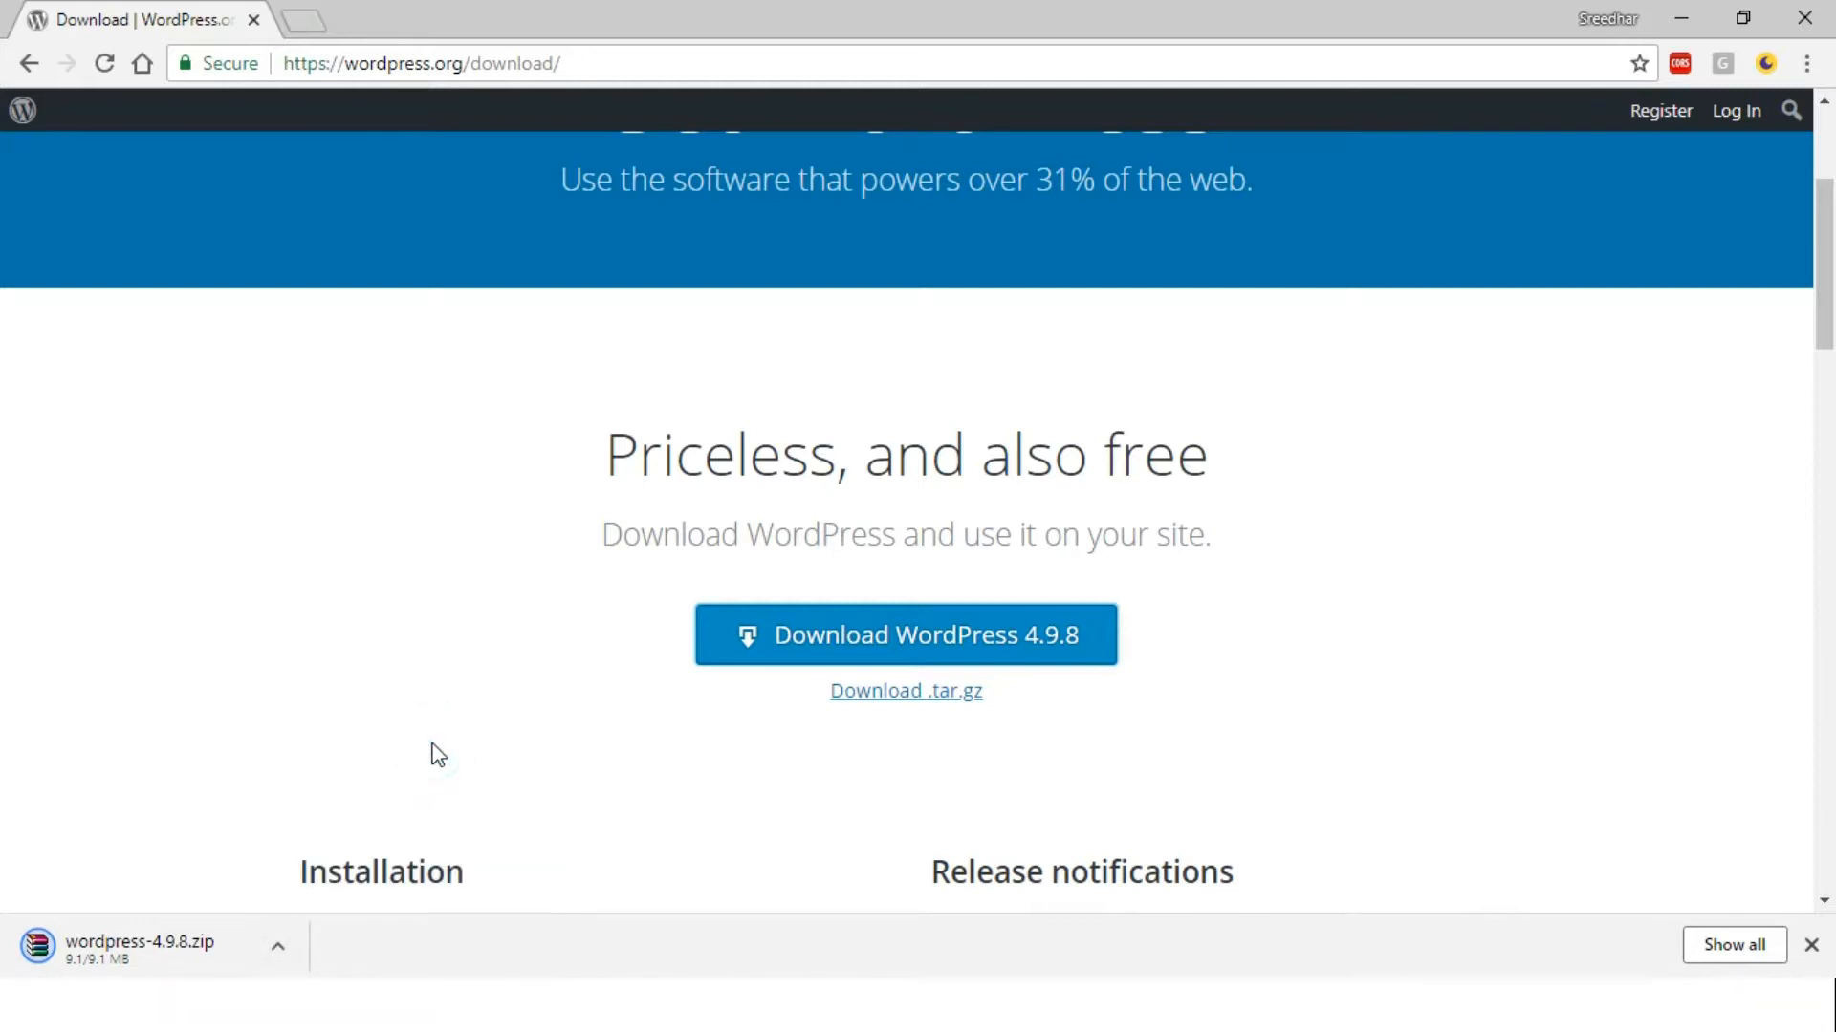
click(279, 946)
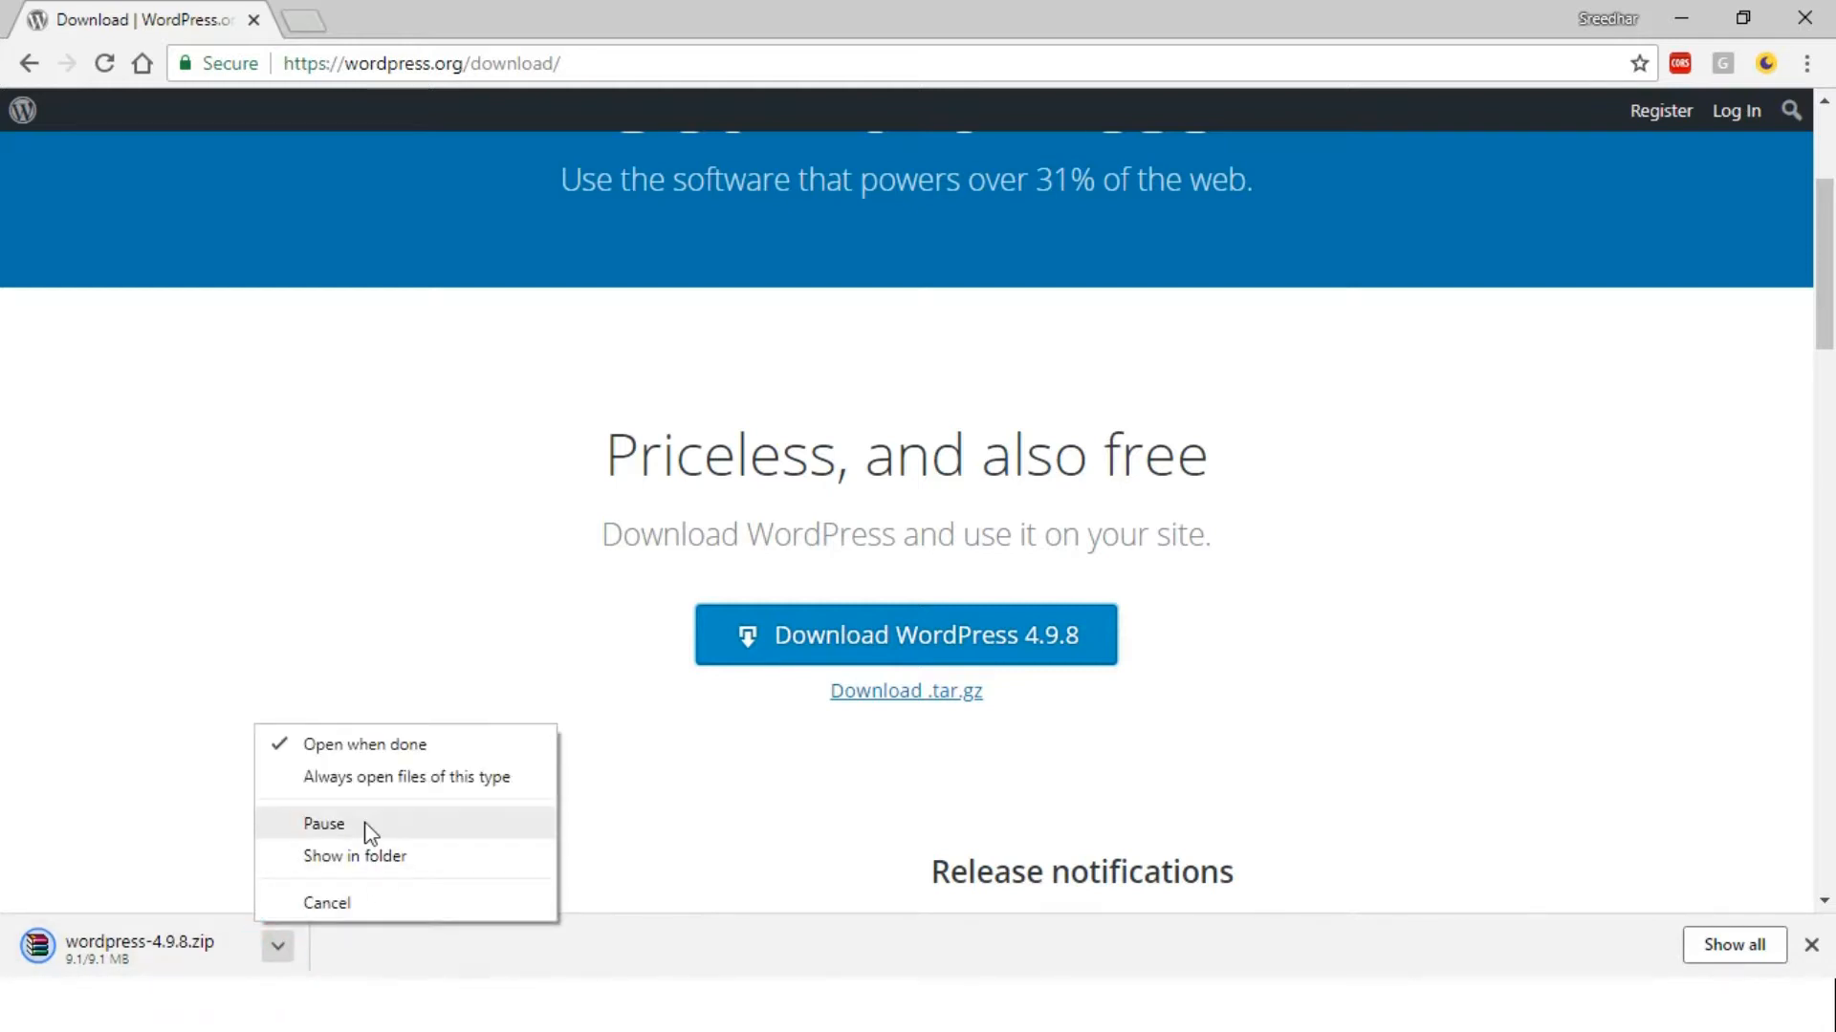
click(368, 858)
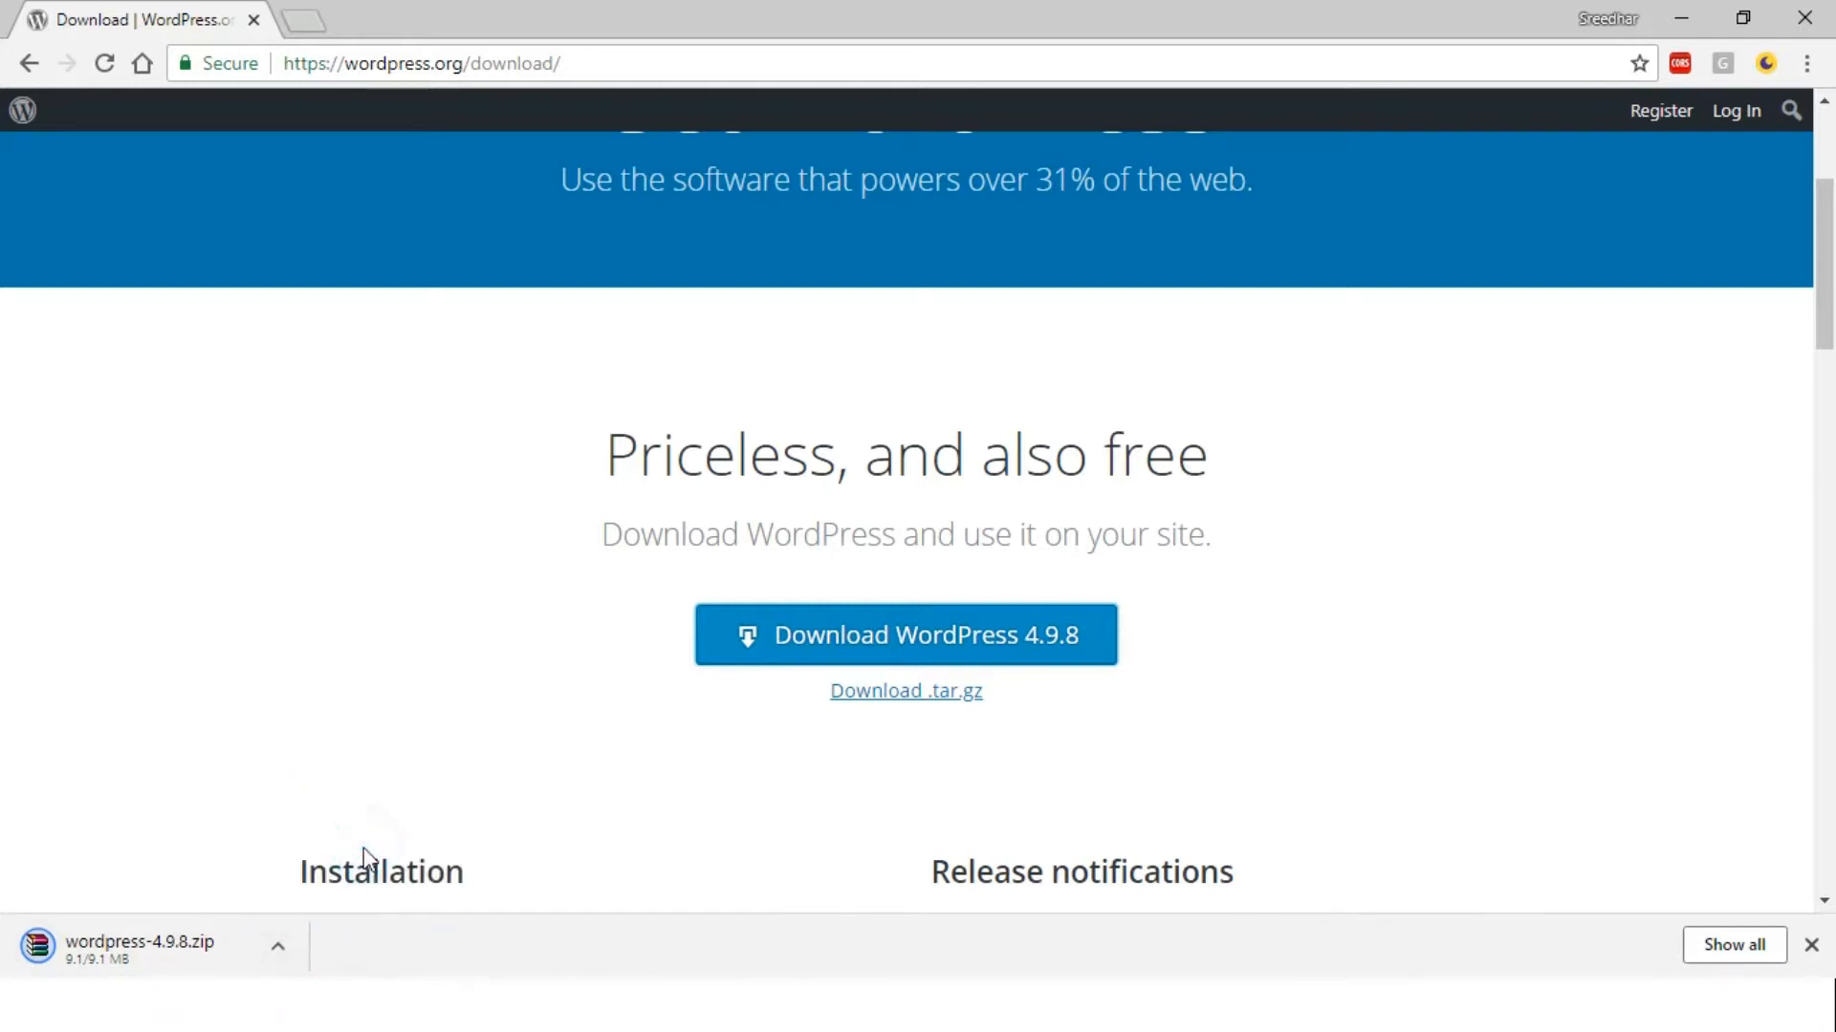
Pause the WordPress download, then resume it
right_click(128, 971)
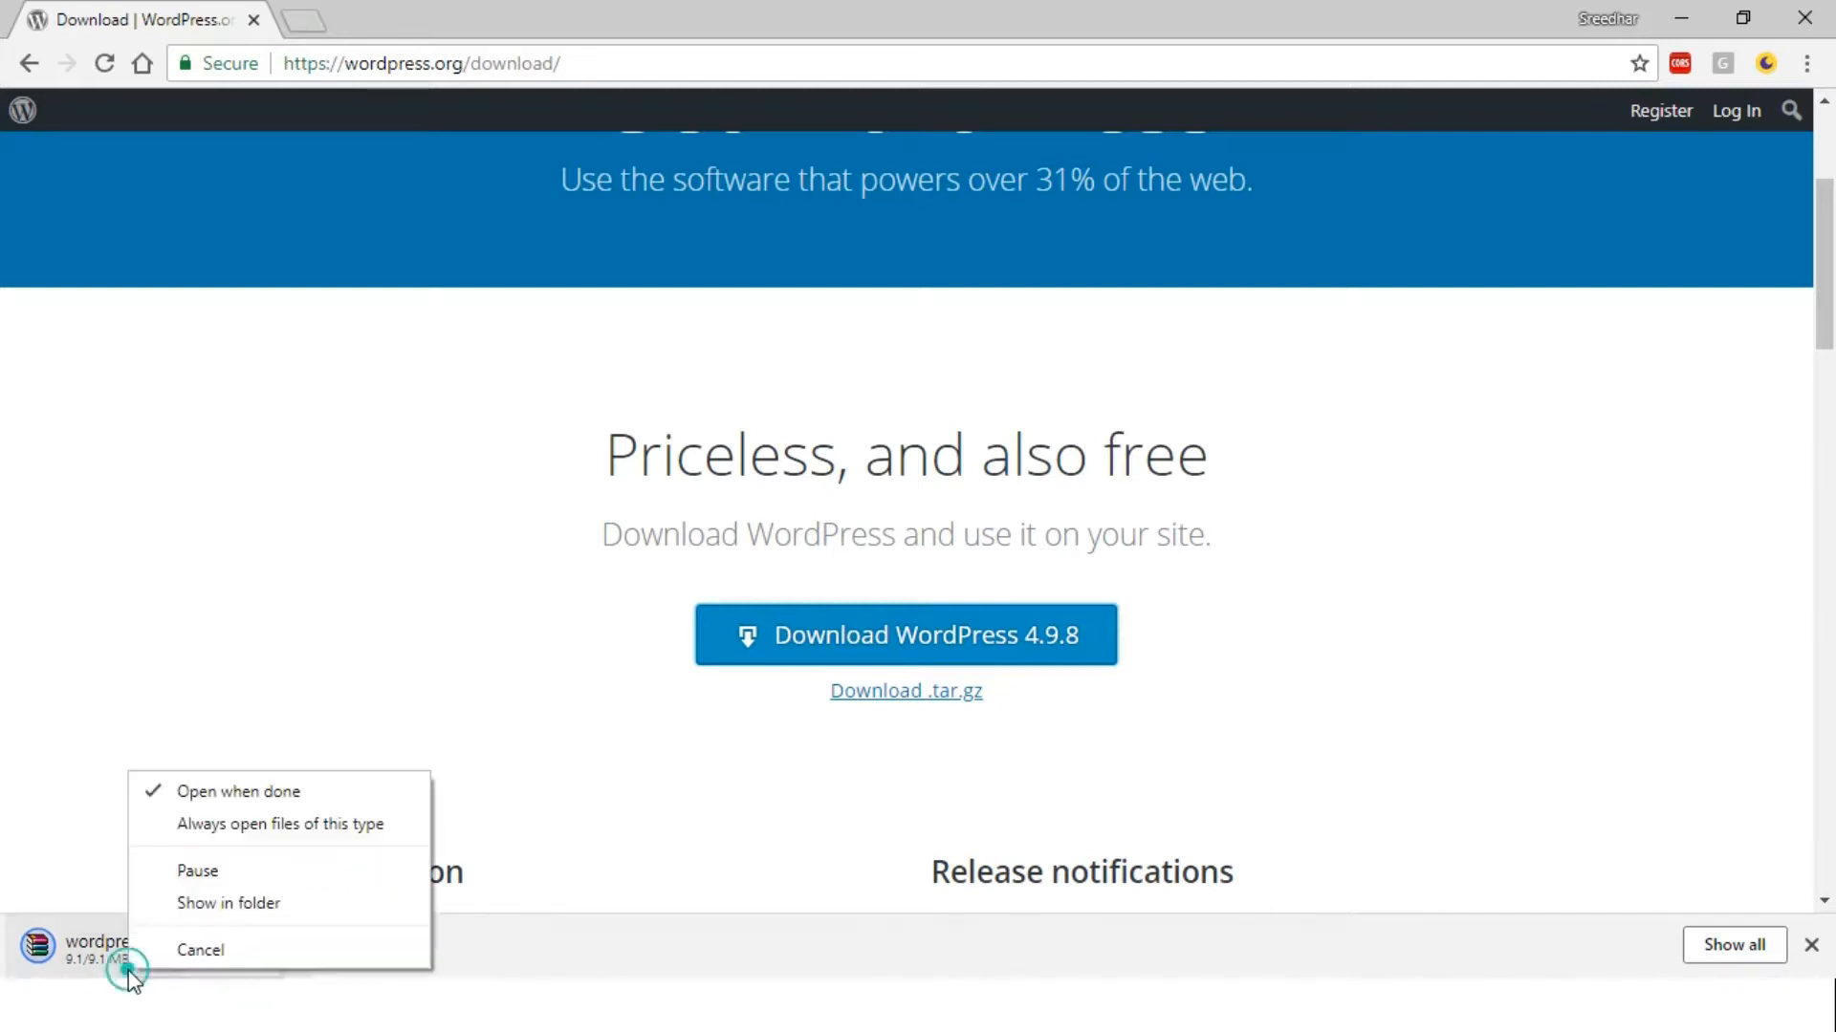
click(229, 881)
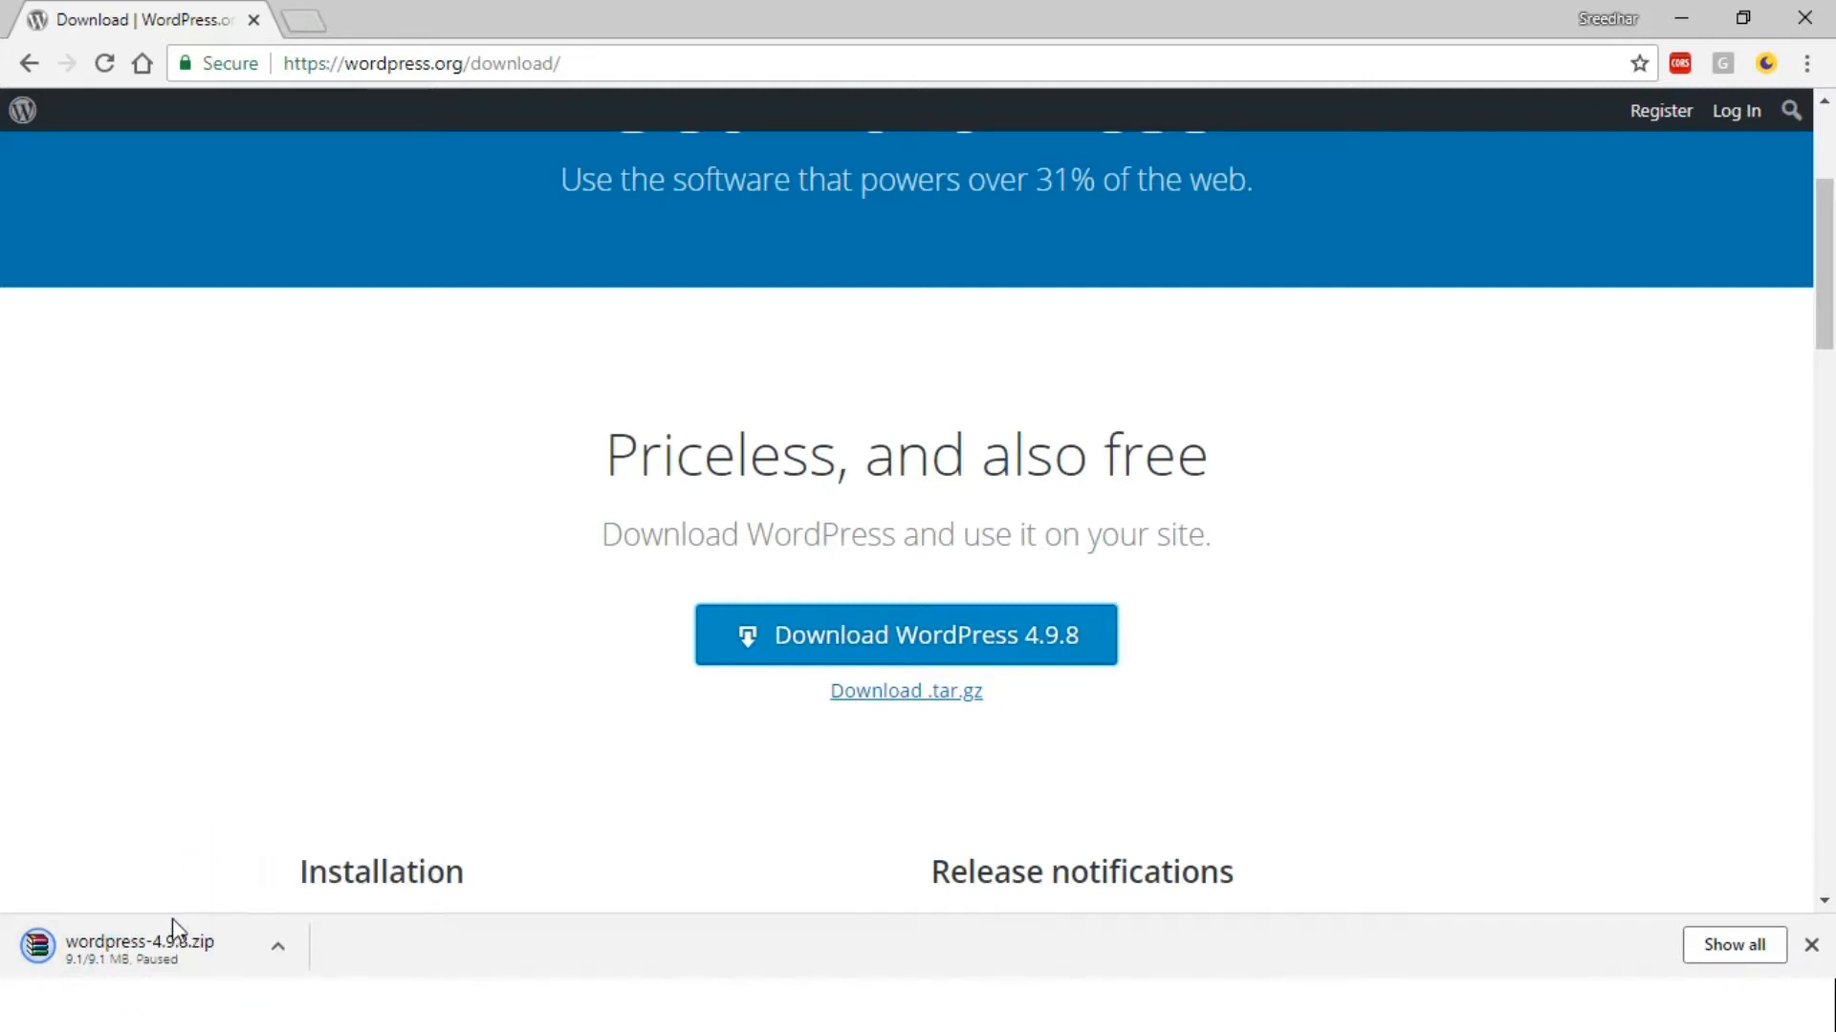
right_click(163, 937)
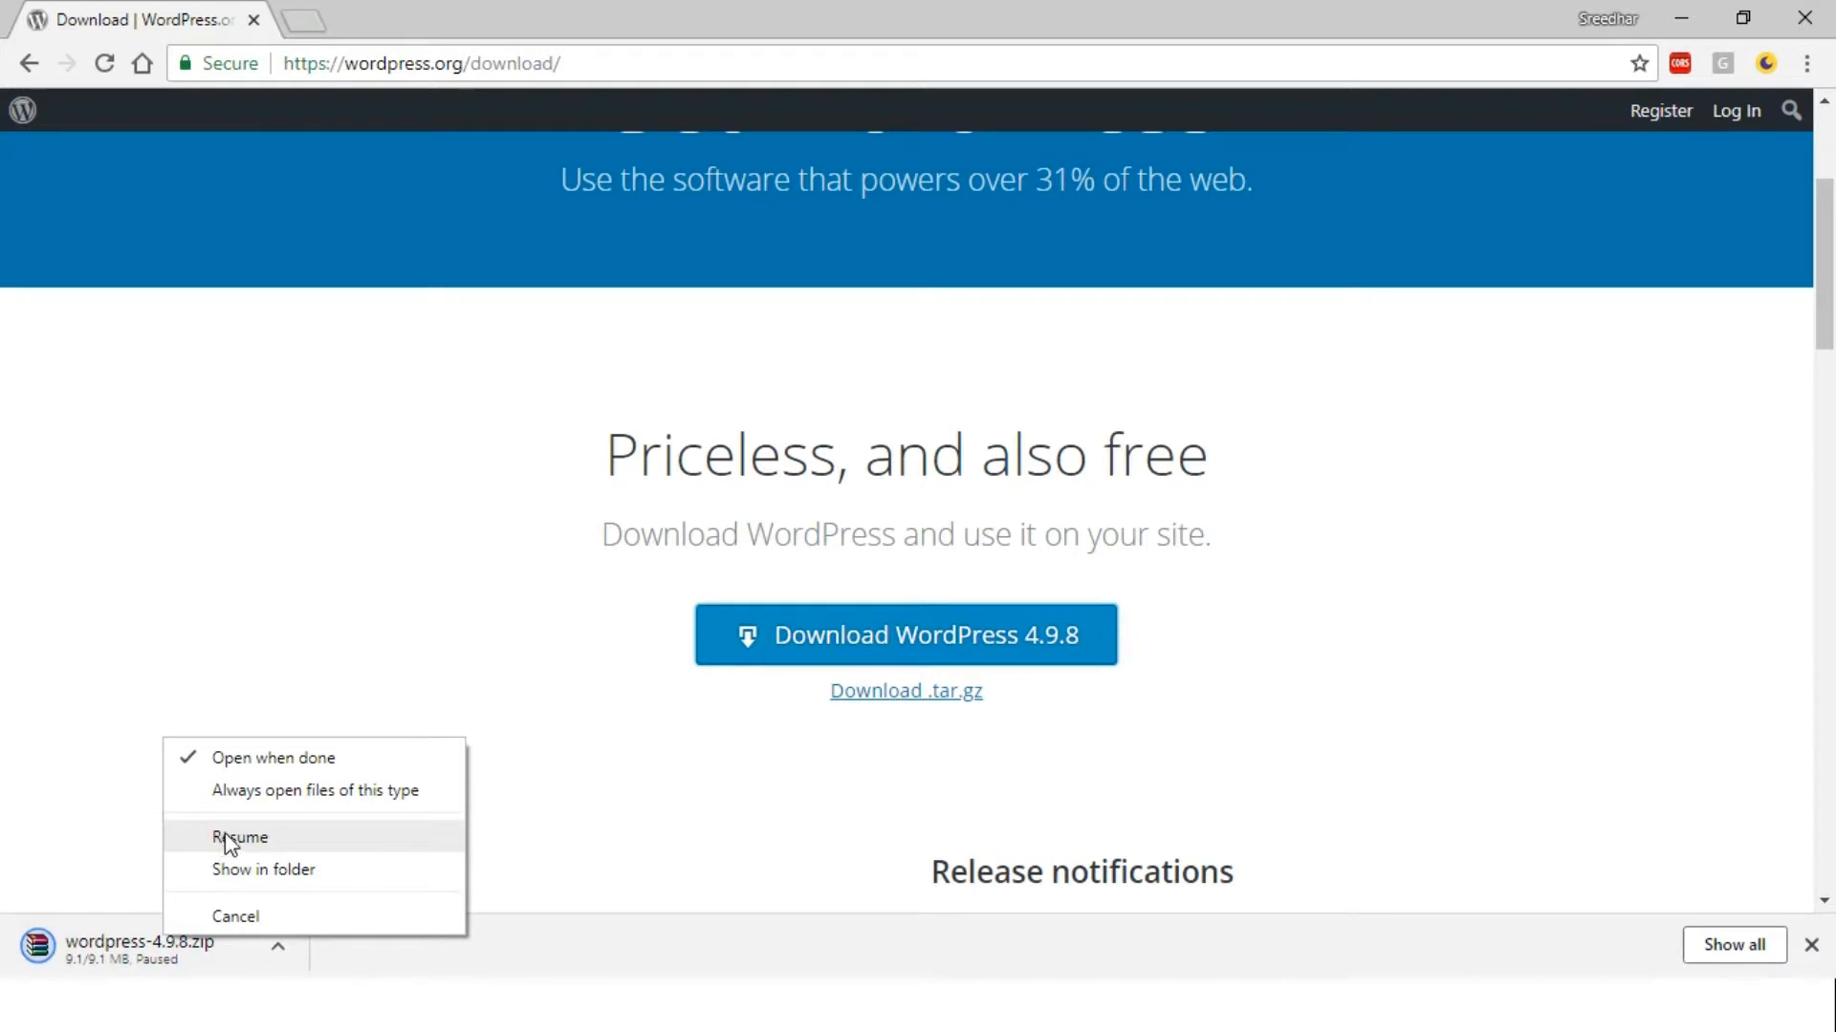
click(226, 839)
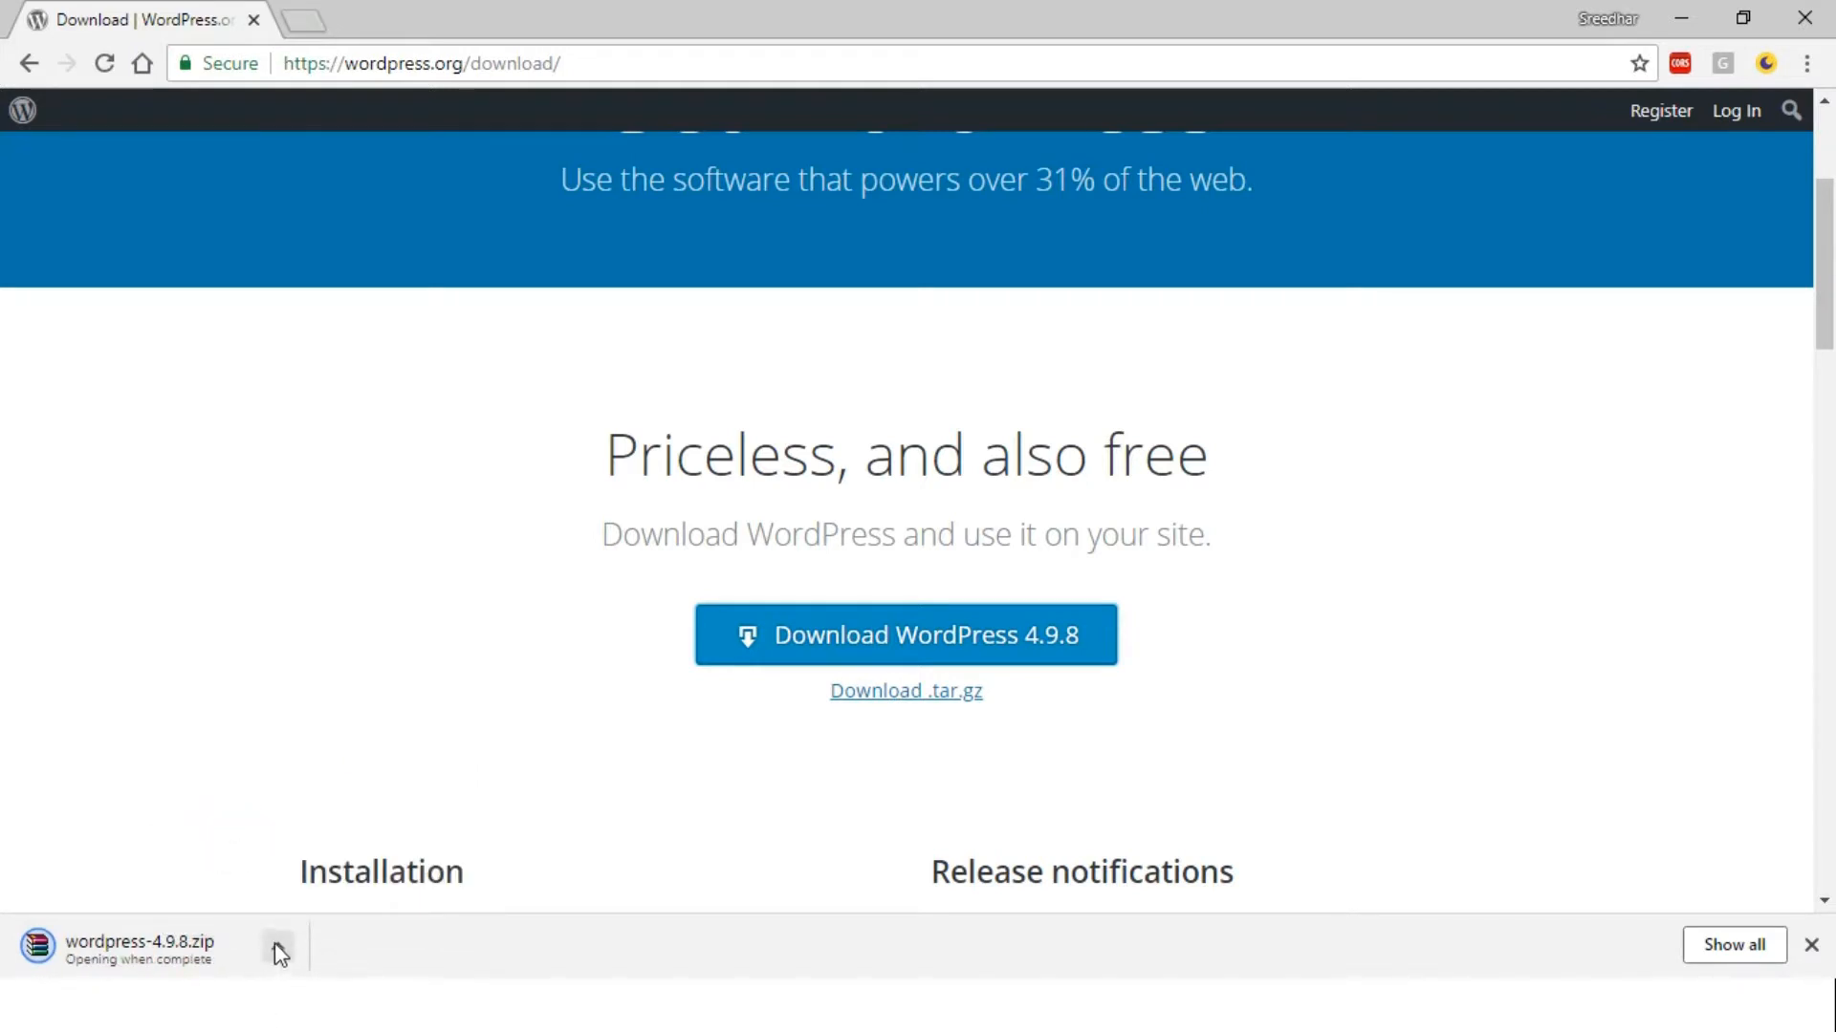
click(275, 947)
Open wordpress-4.9.8.zip in WinRAR, dismiss the licence reminder, close the archive and return to Explorer
click(348, 858)
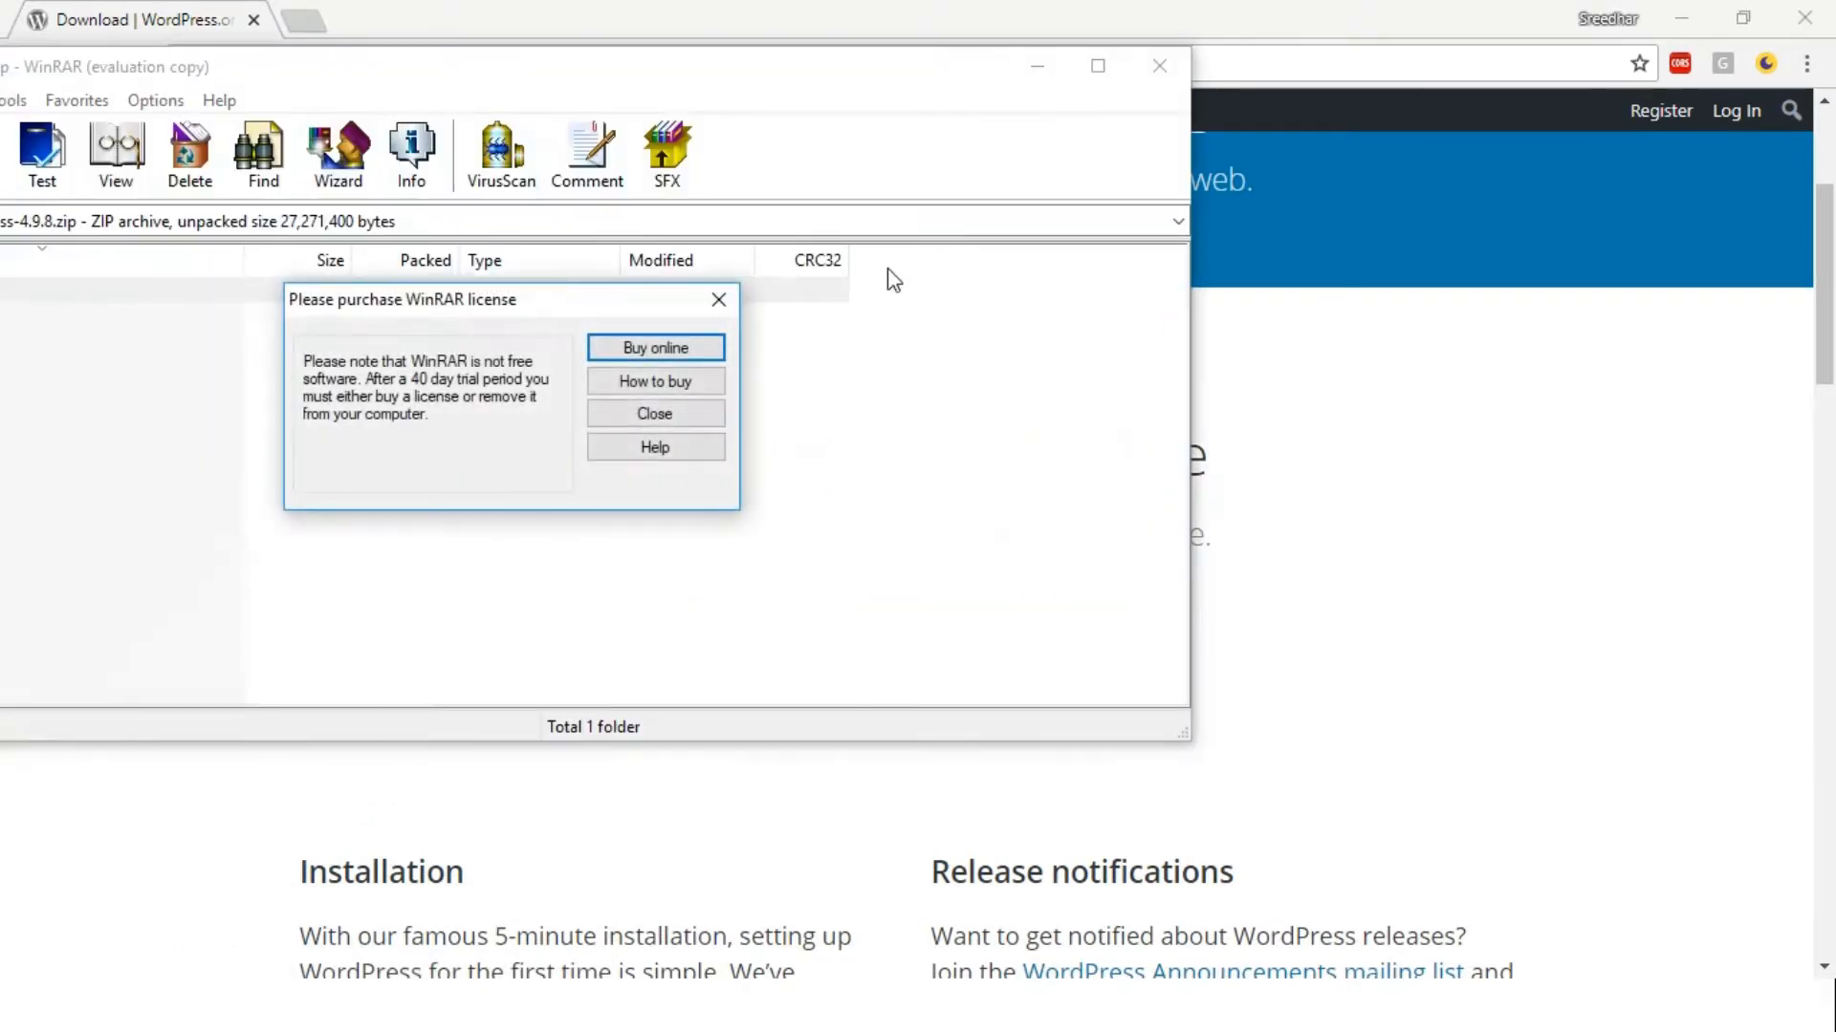
click(686, 413)
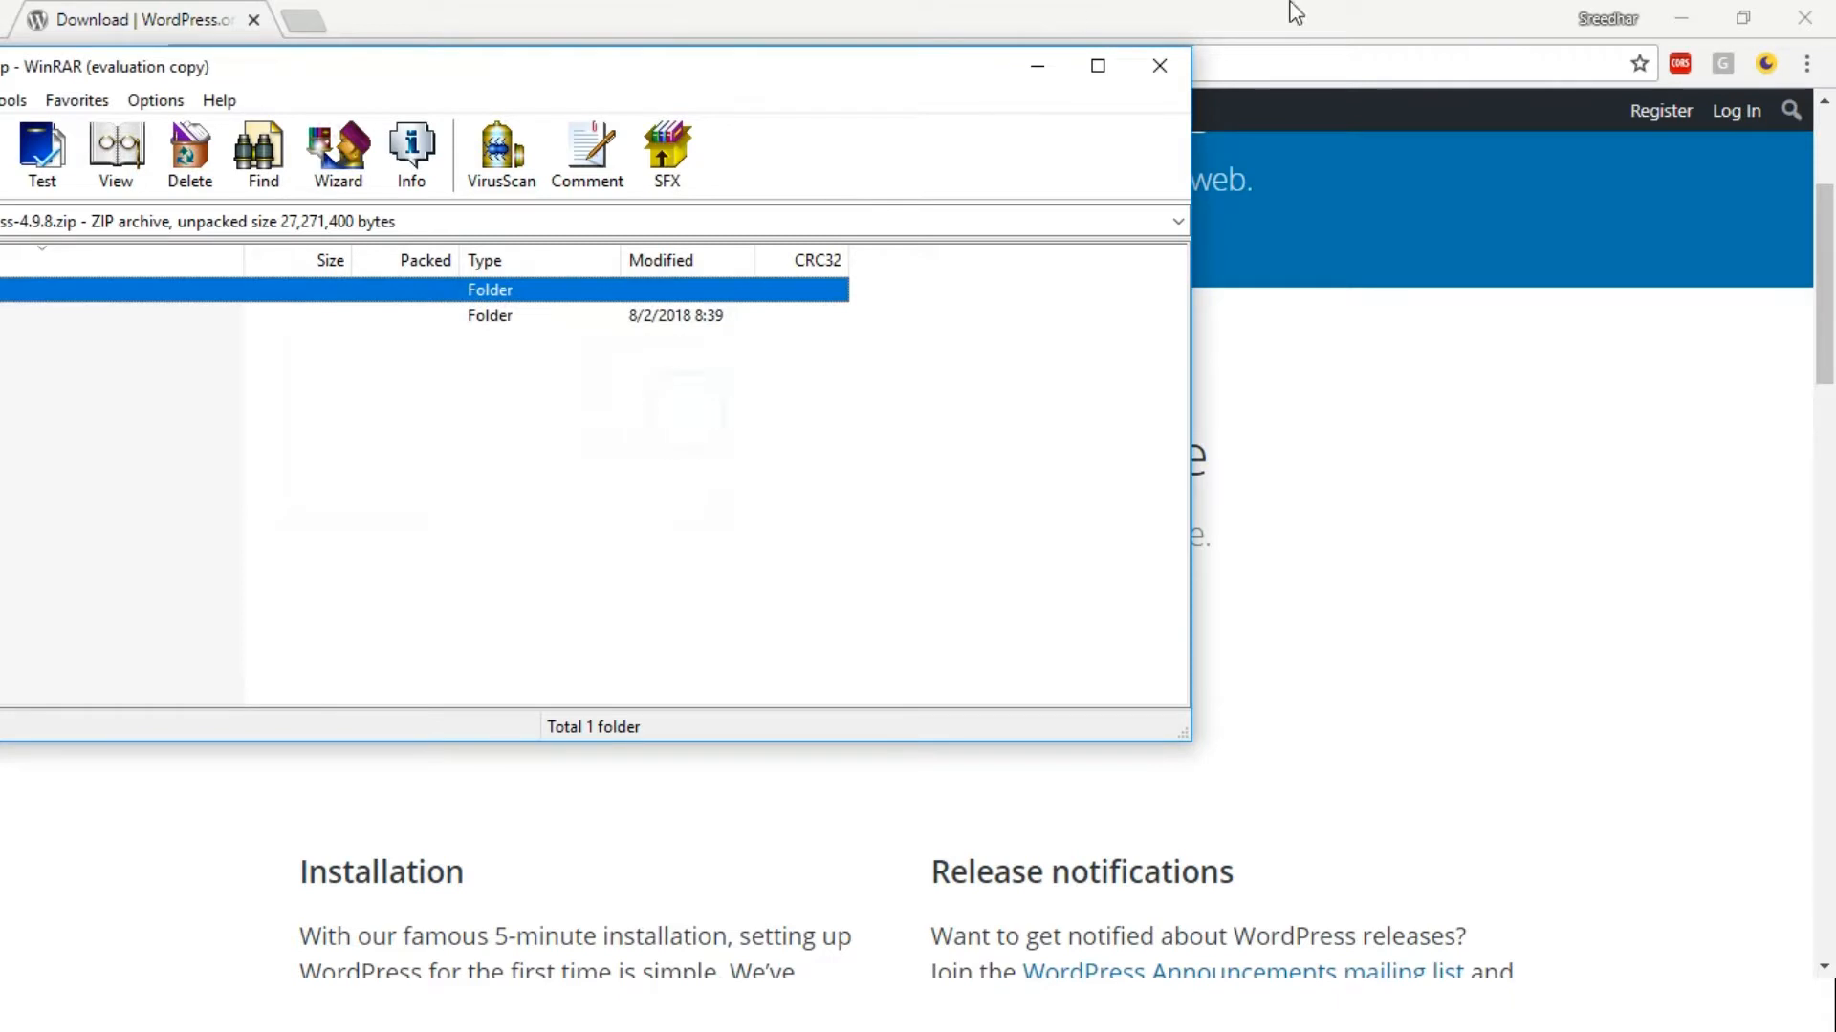
click(1160, 65)
key(alt+Tab)
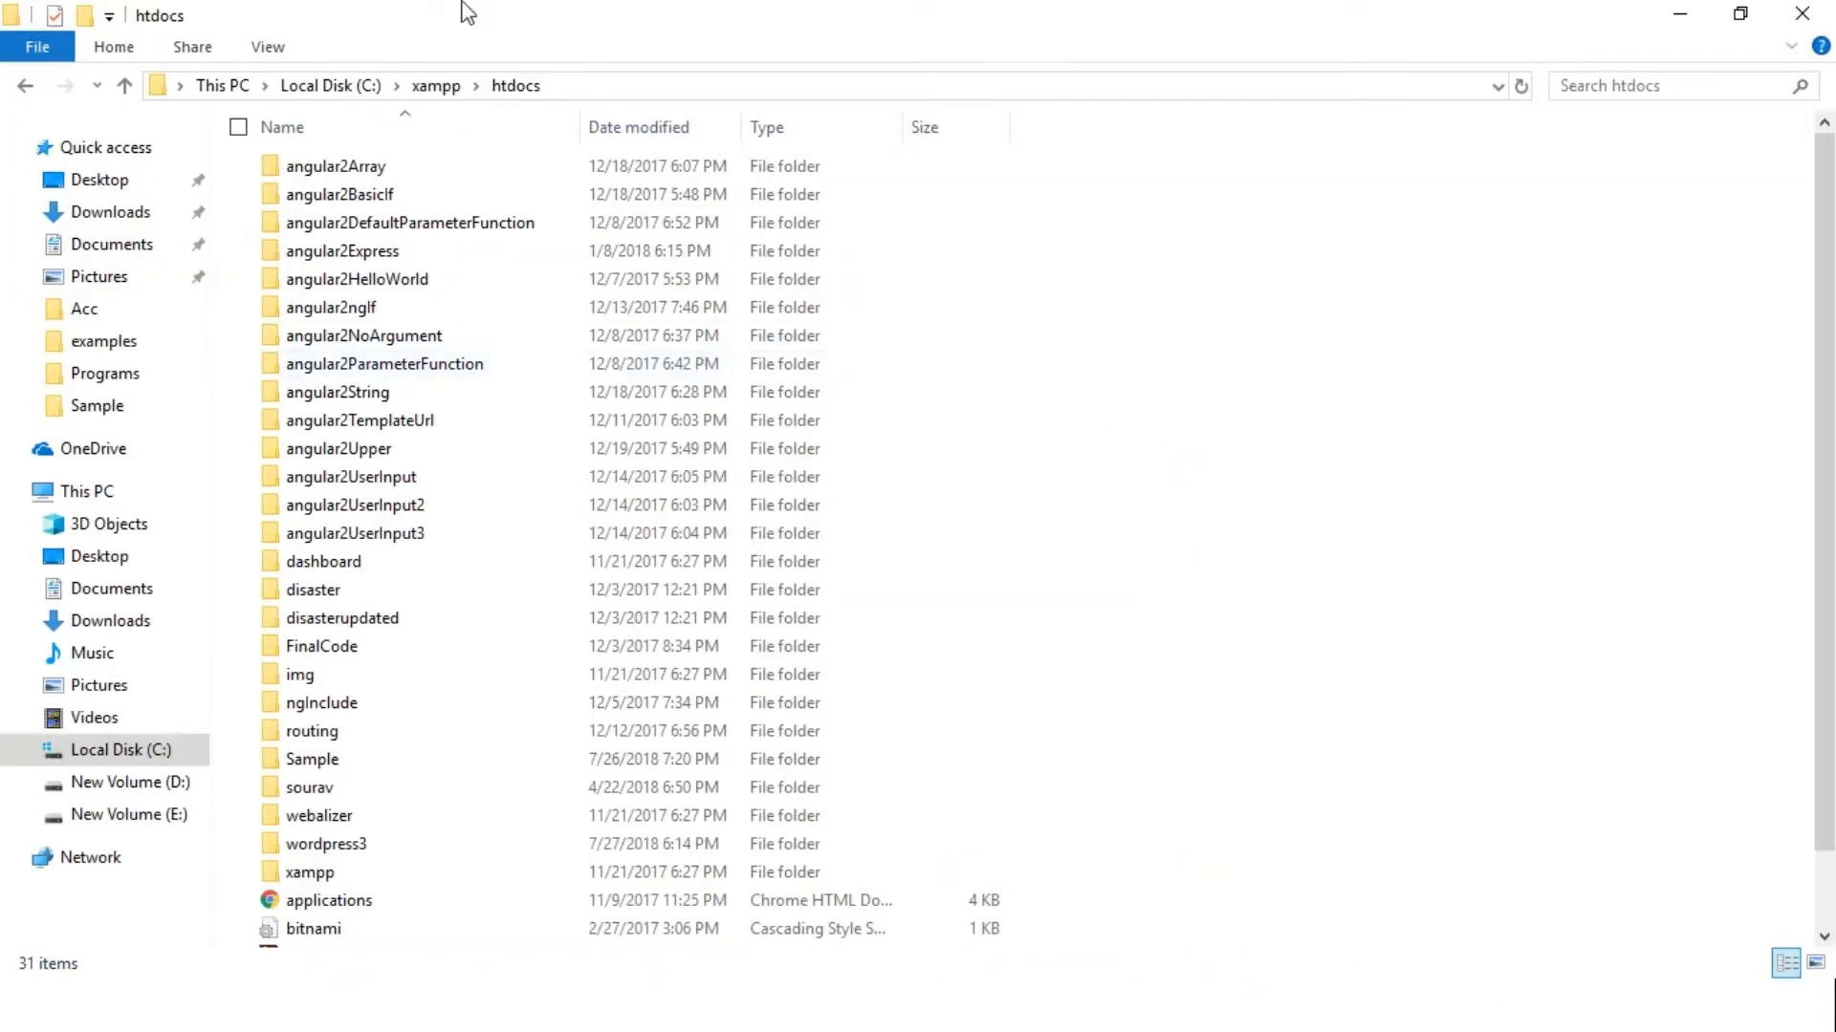
Open Downloads, sort its files by date and jump to the wordpress-4.9.8 zip
click(128, 212)
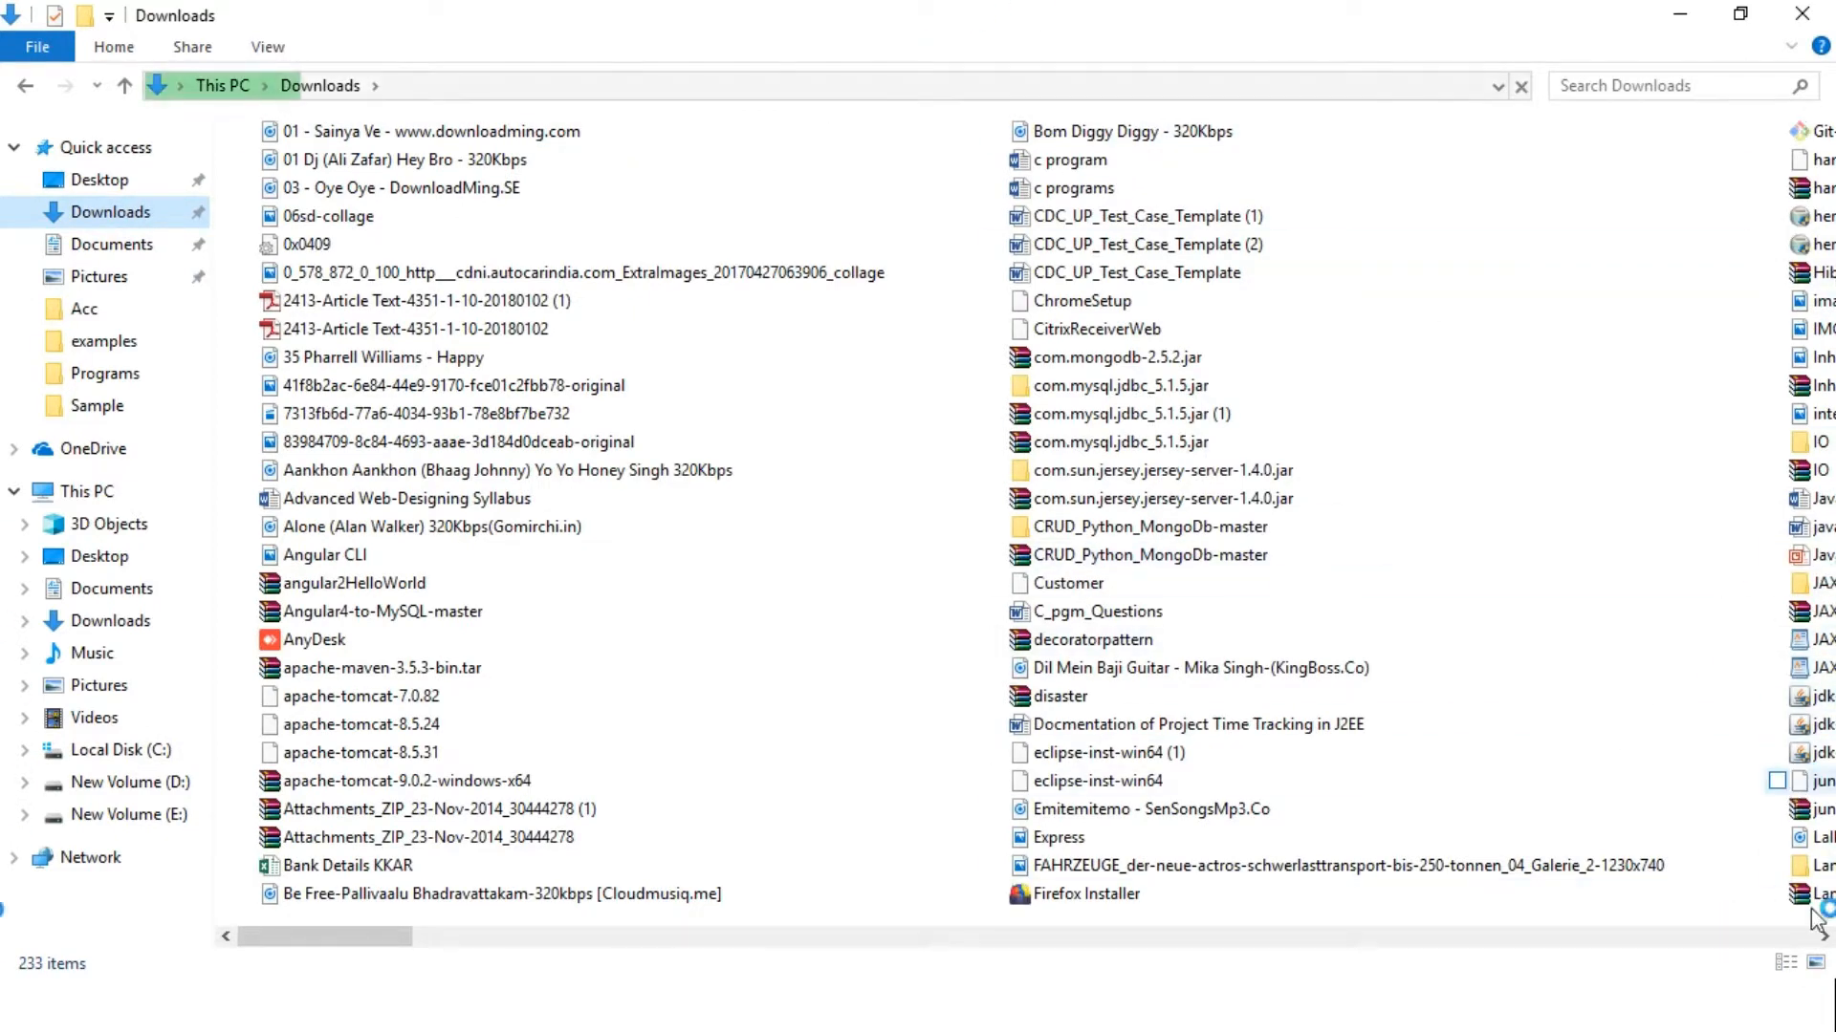
click(1824, 937)
click(1824, 937)
click(1824, 937)
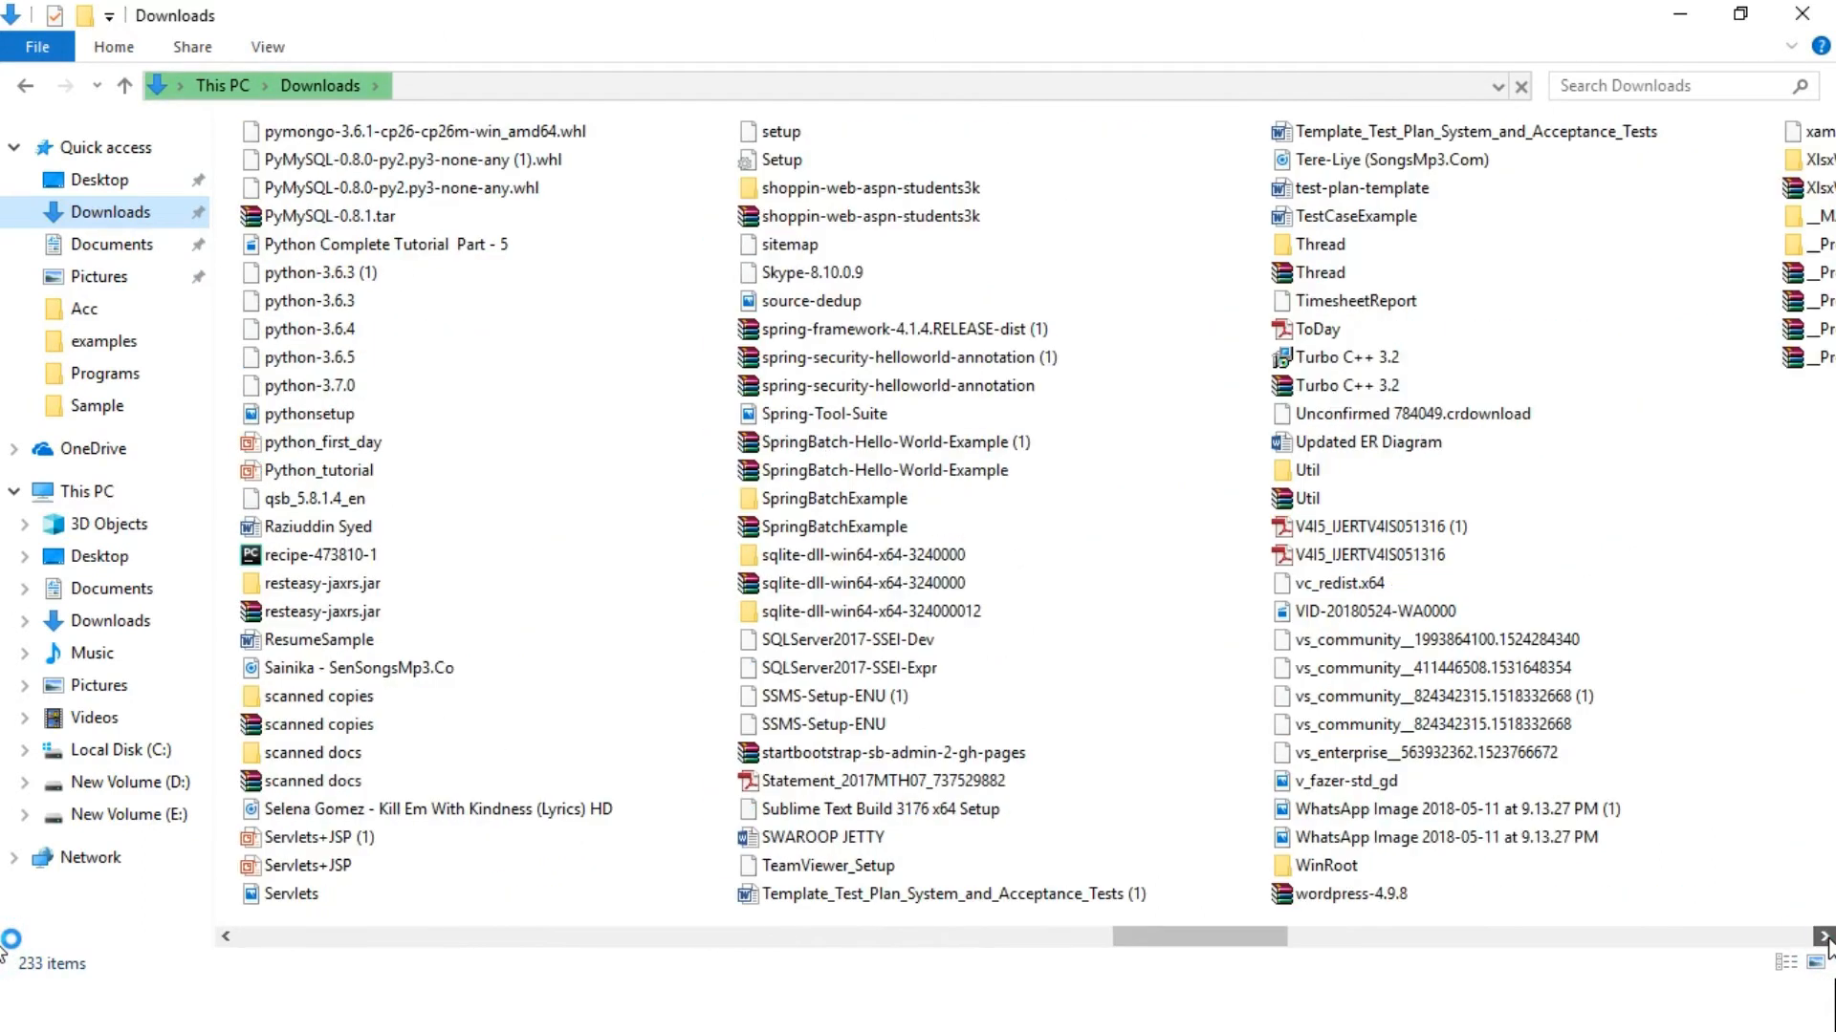
click(1824, 937)
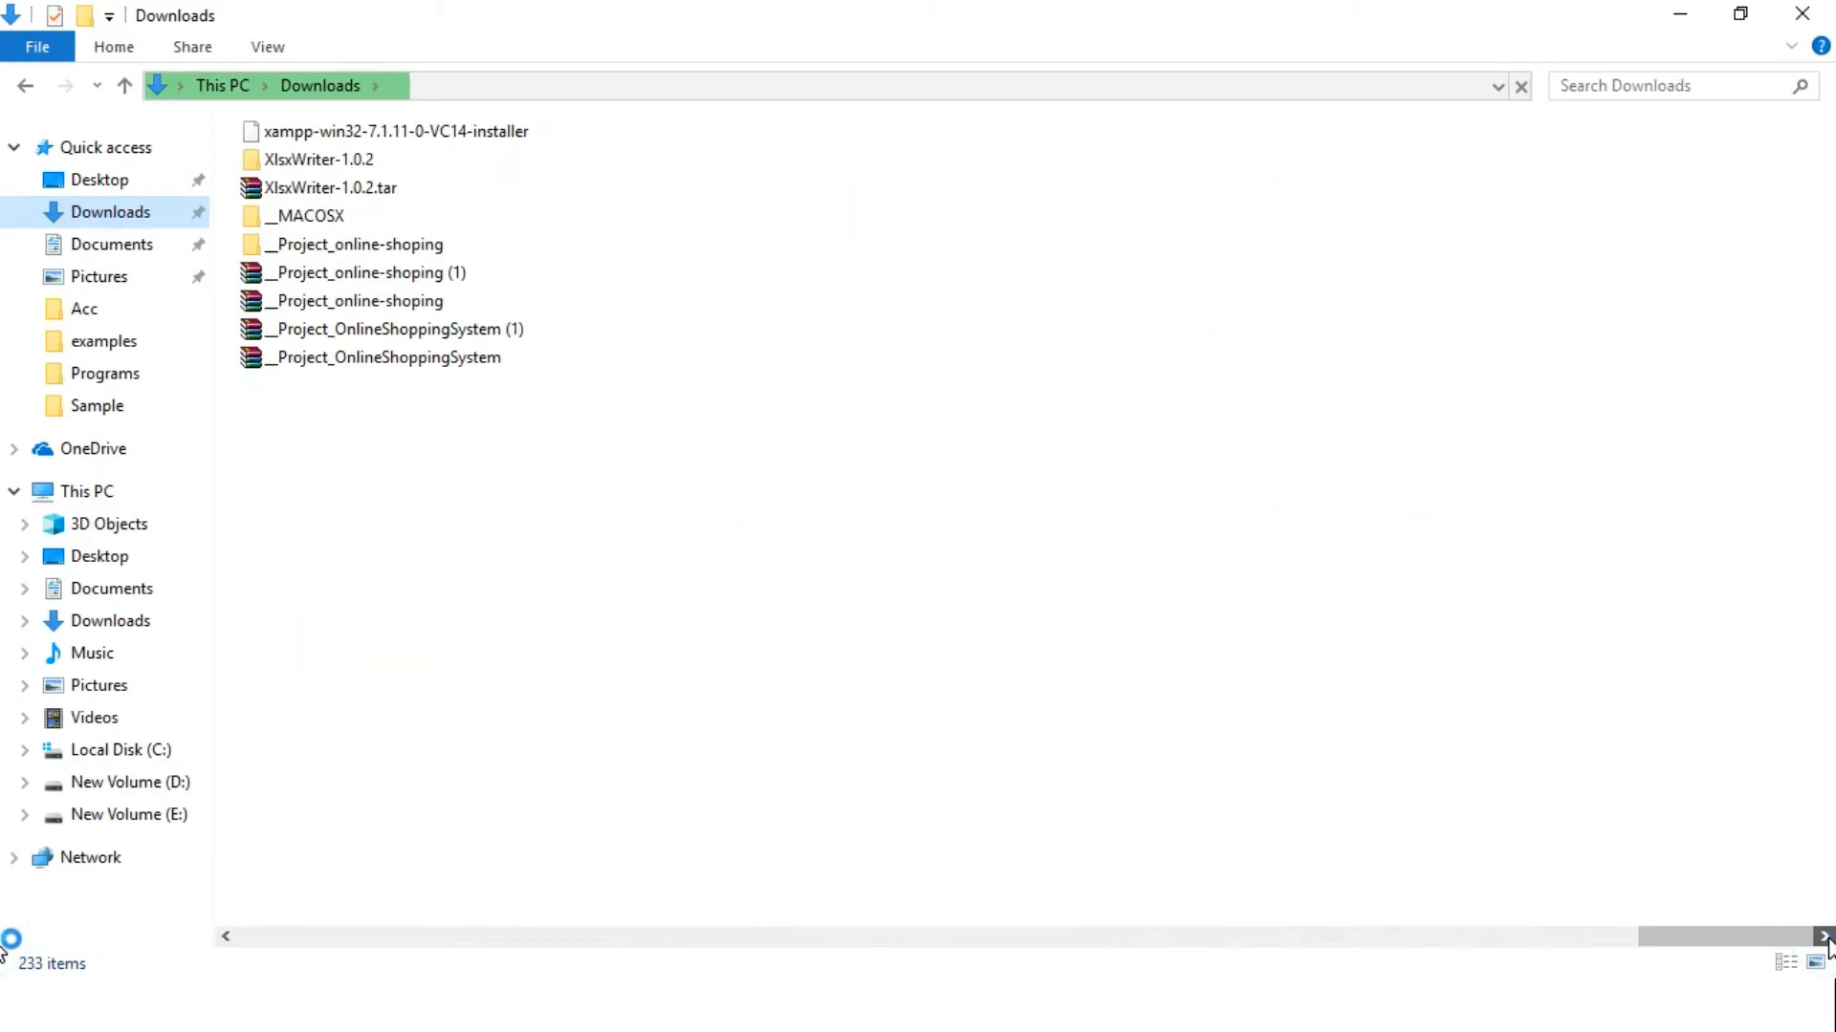
right_click(588, 623)
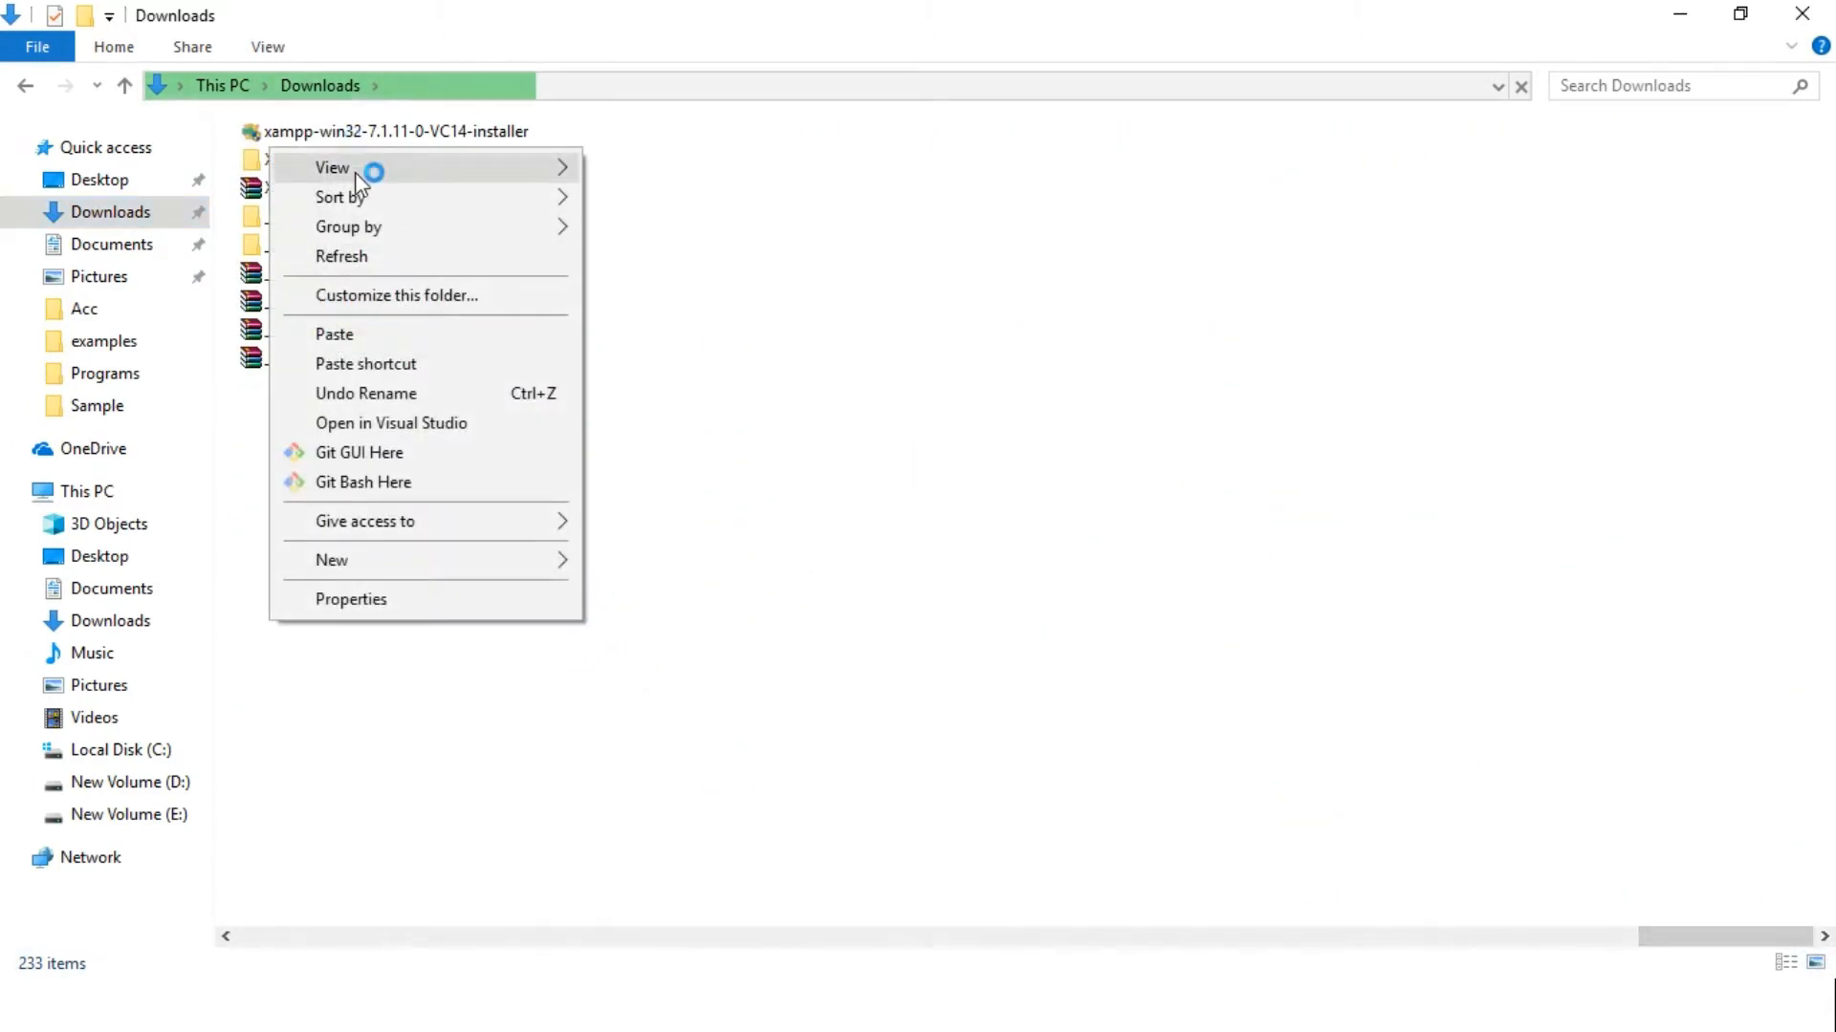
mouse_move(366, 197)
click(684, 229)
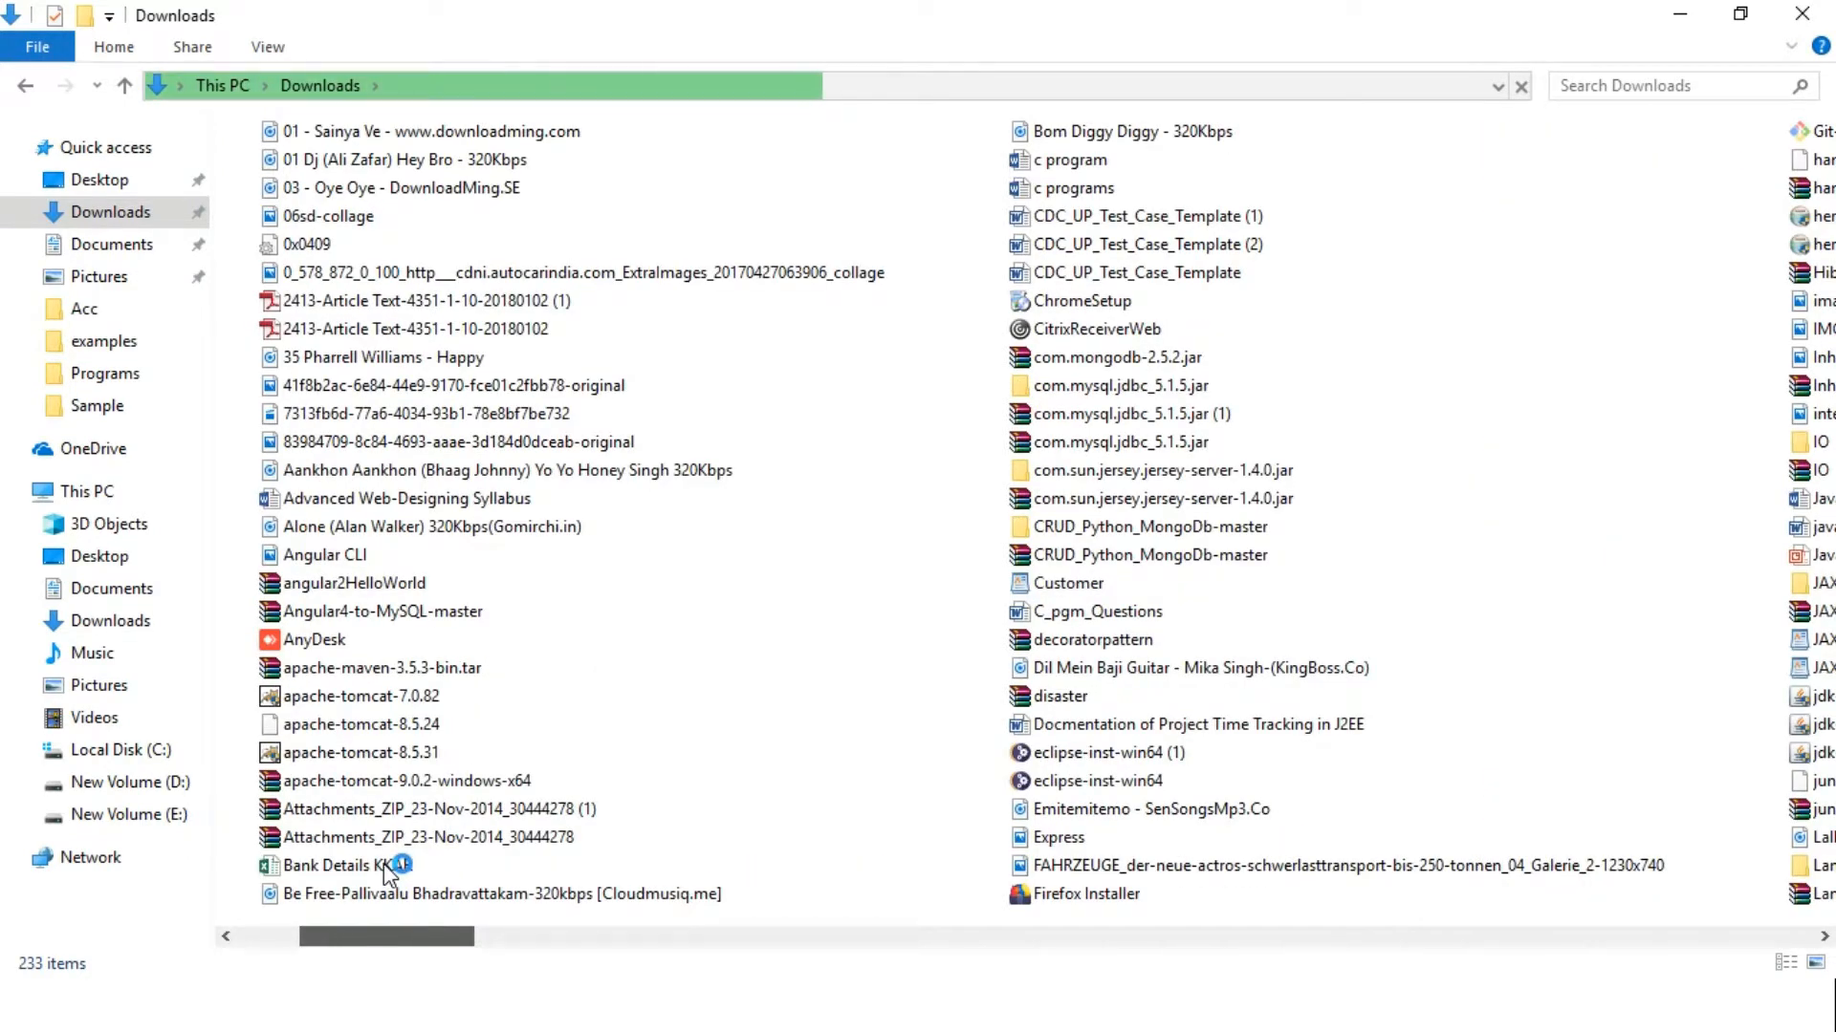
scroll(497, 866, down, 5)
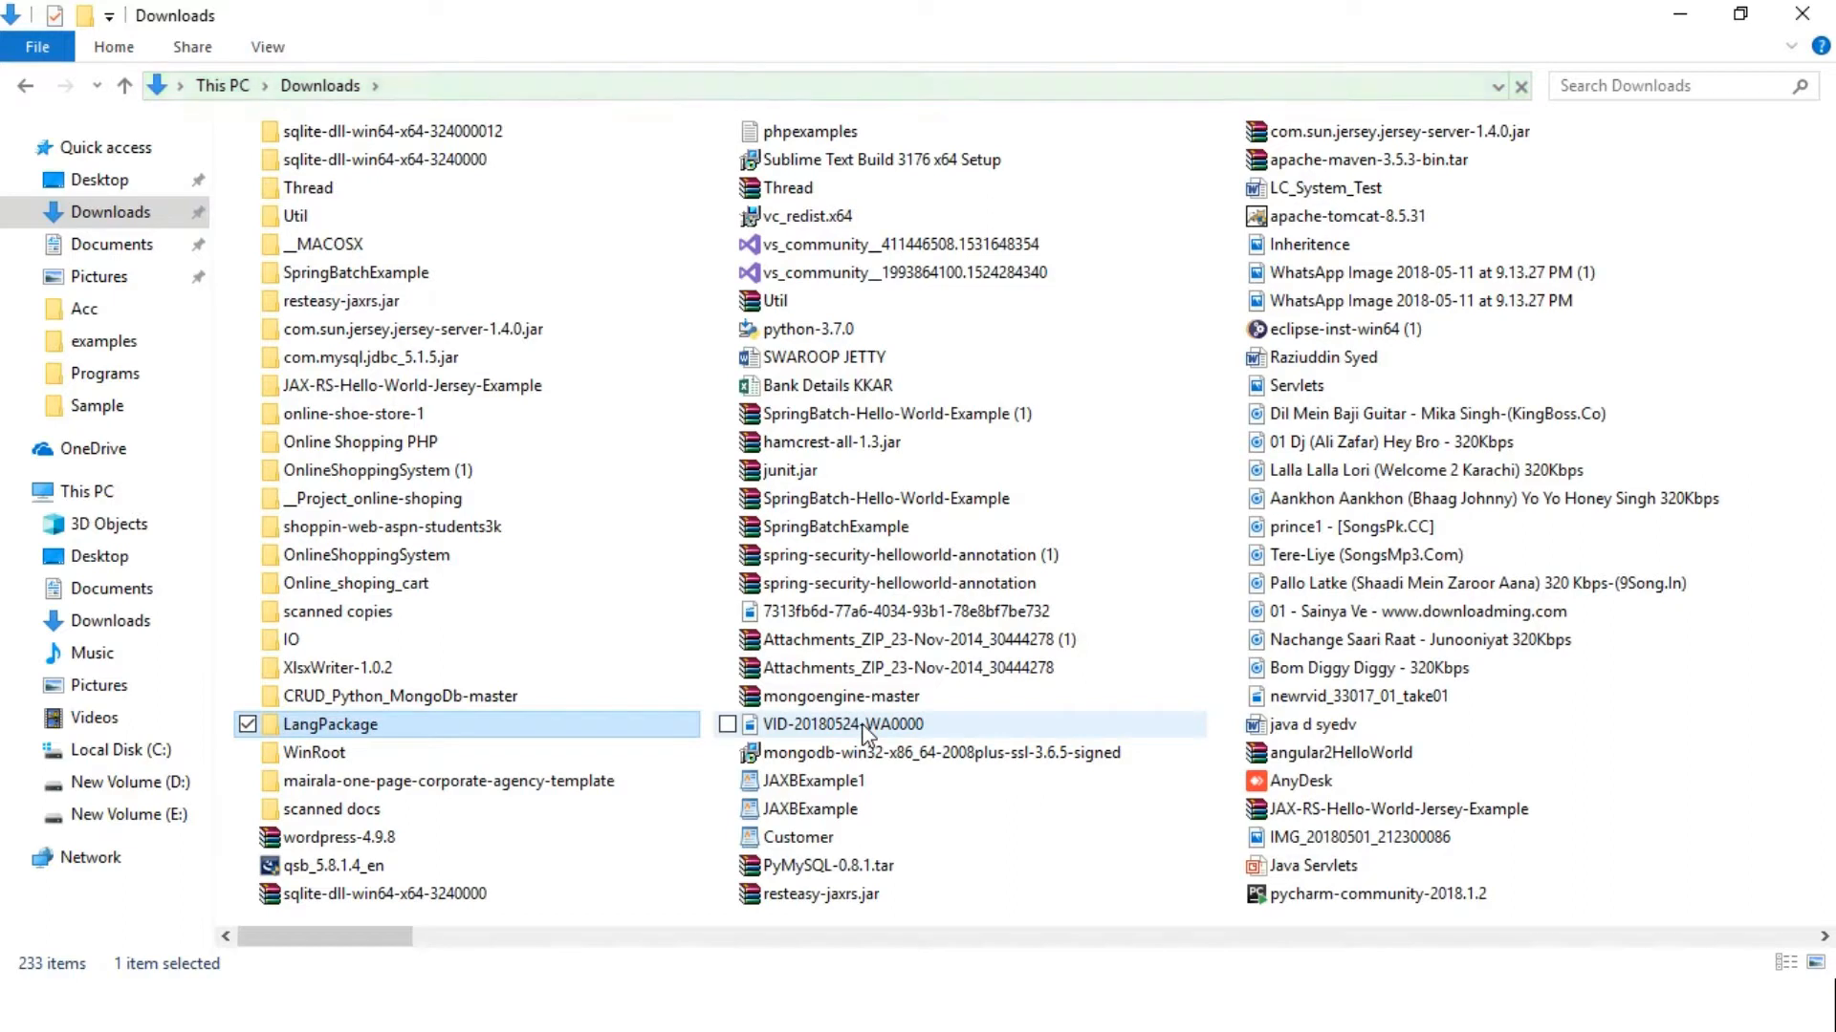
key(w)
key(w)
key(w)
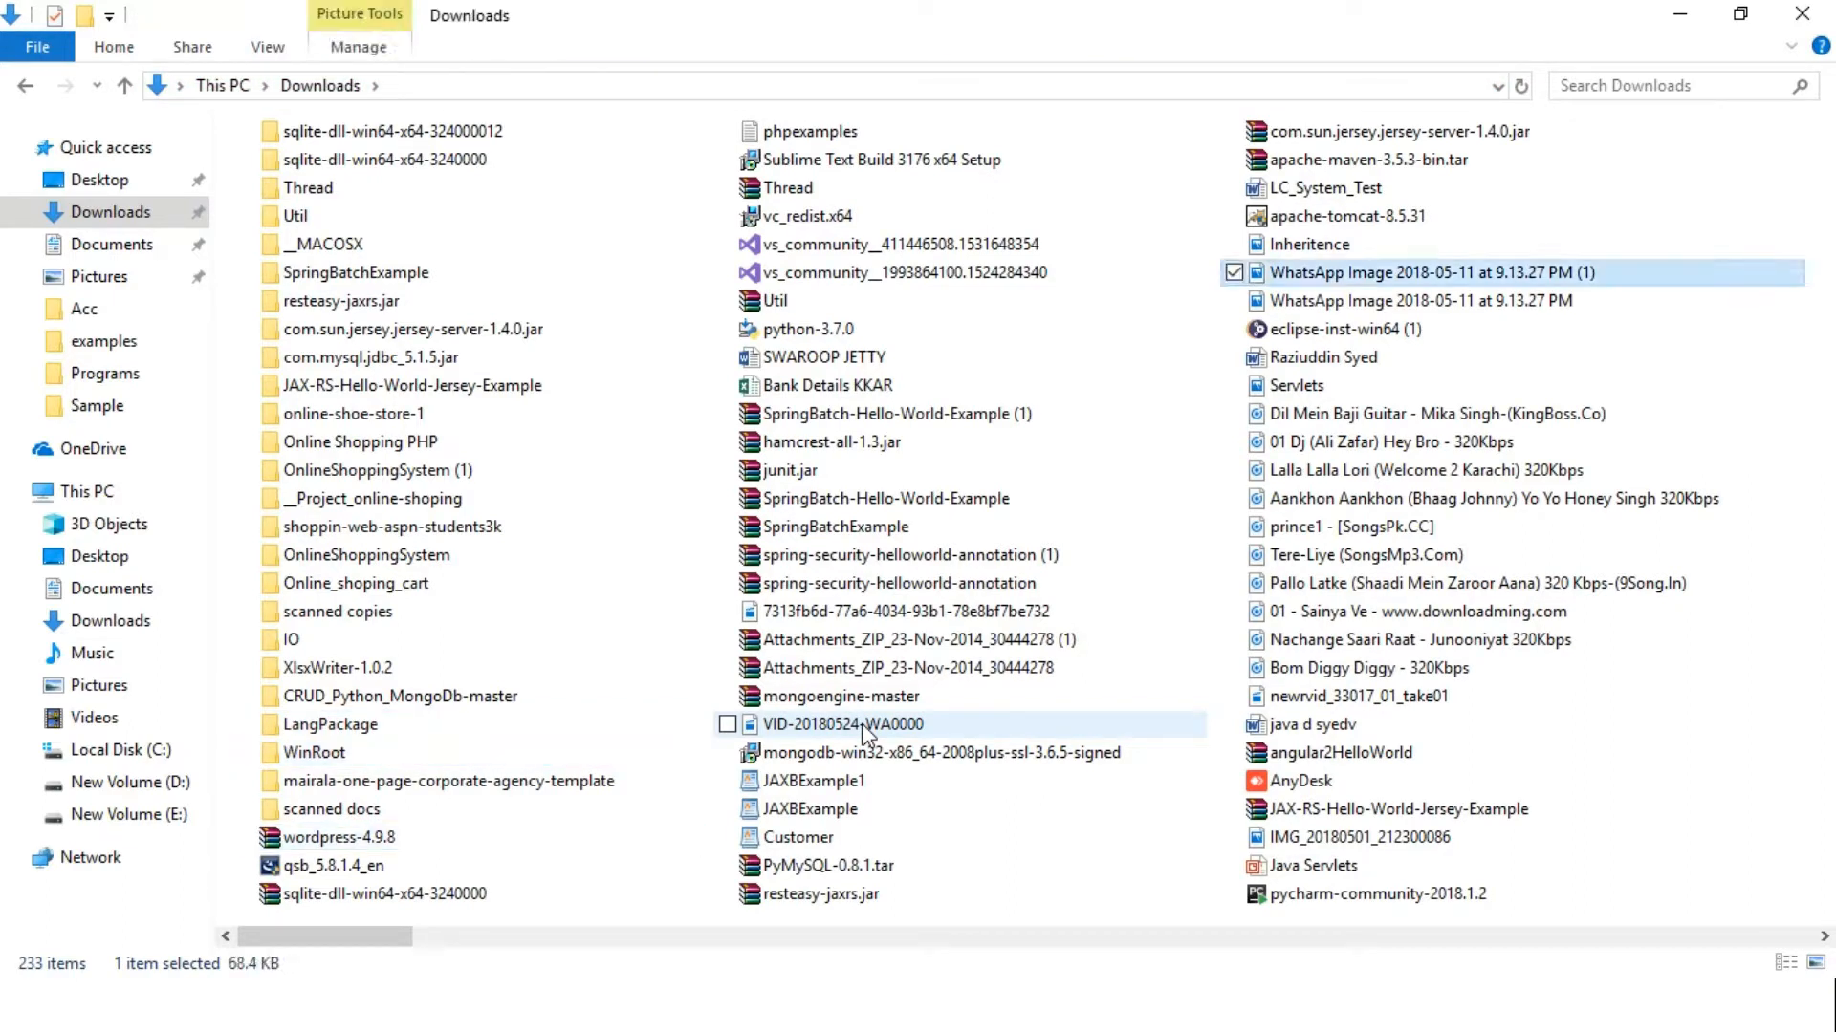
Extract wordpress-4.9.8.zip with WinRAR into the destination Downloads\wordpress
click(421, 838)
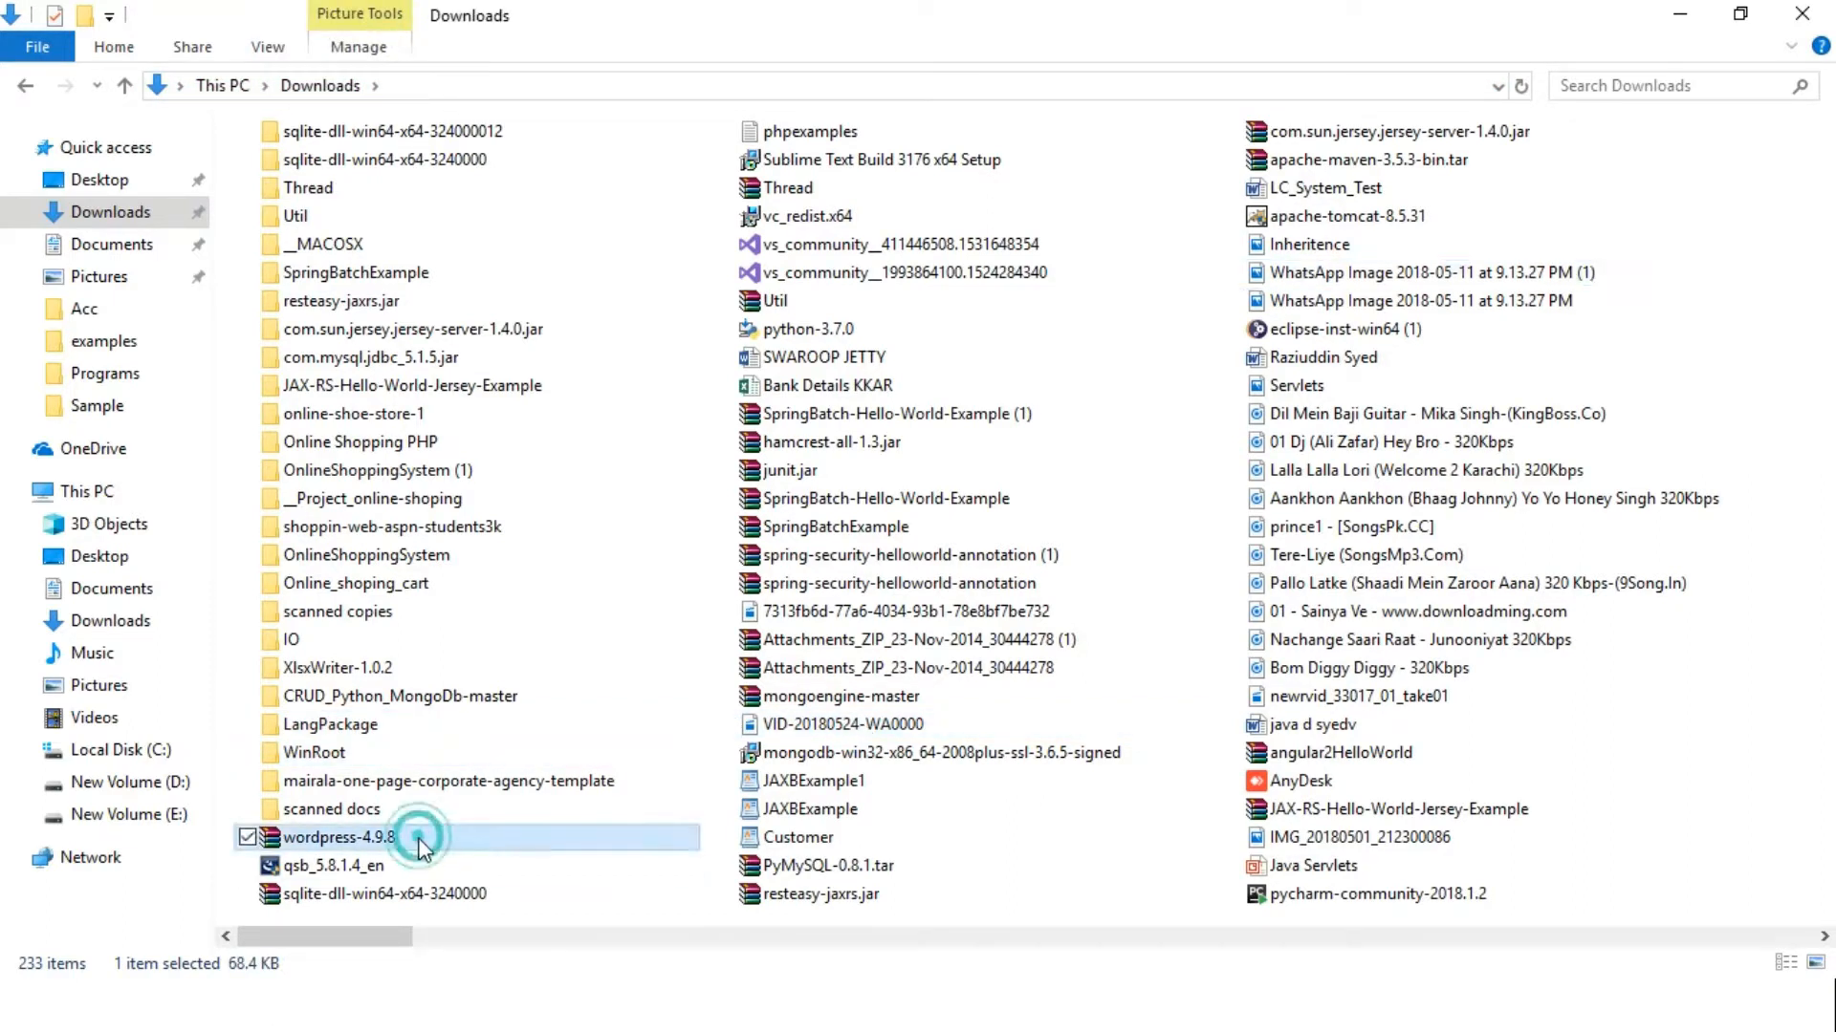
right_click(421, 838)
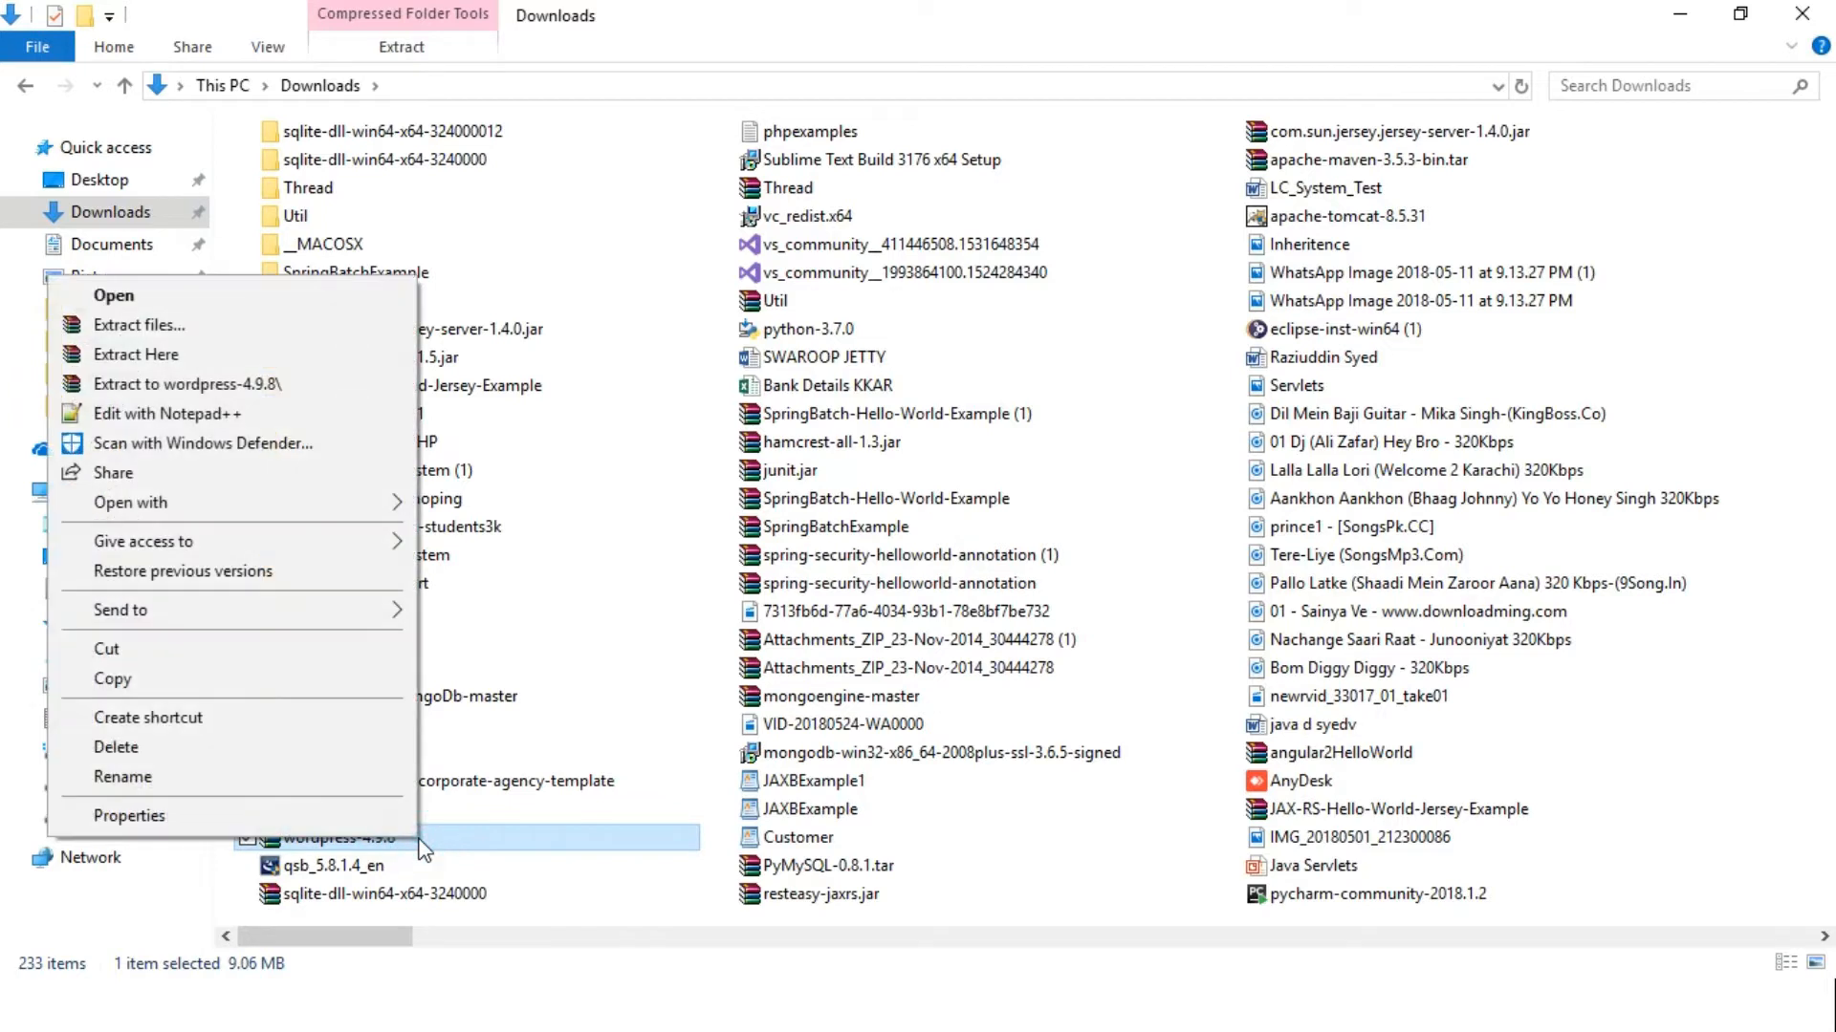
click(241, 334)
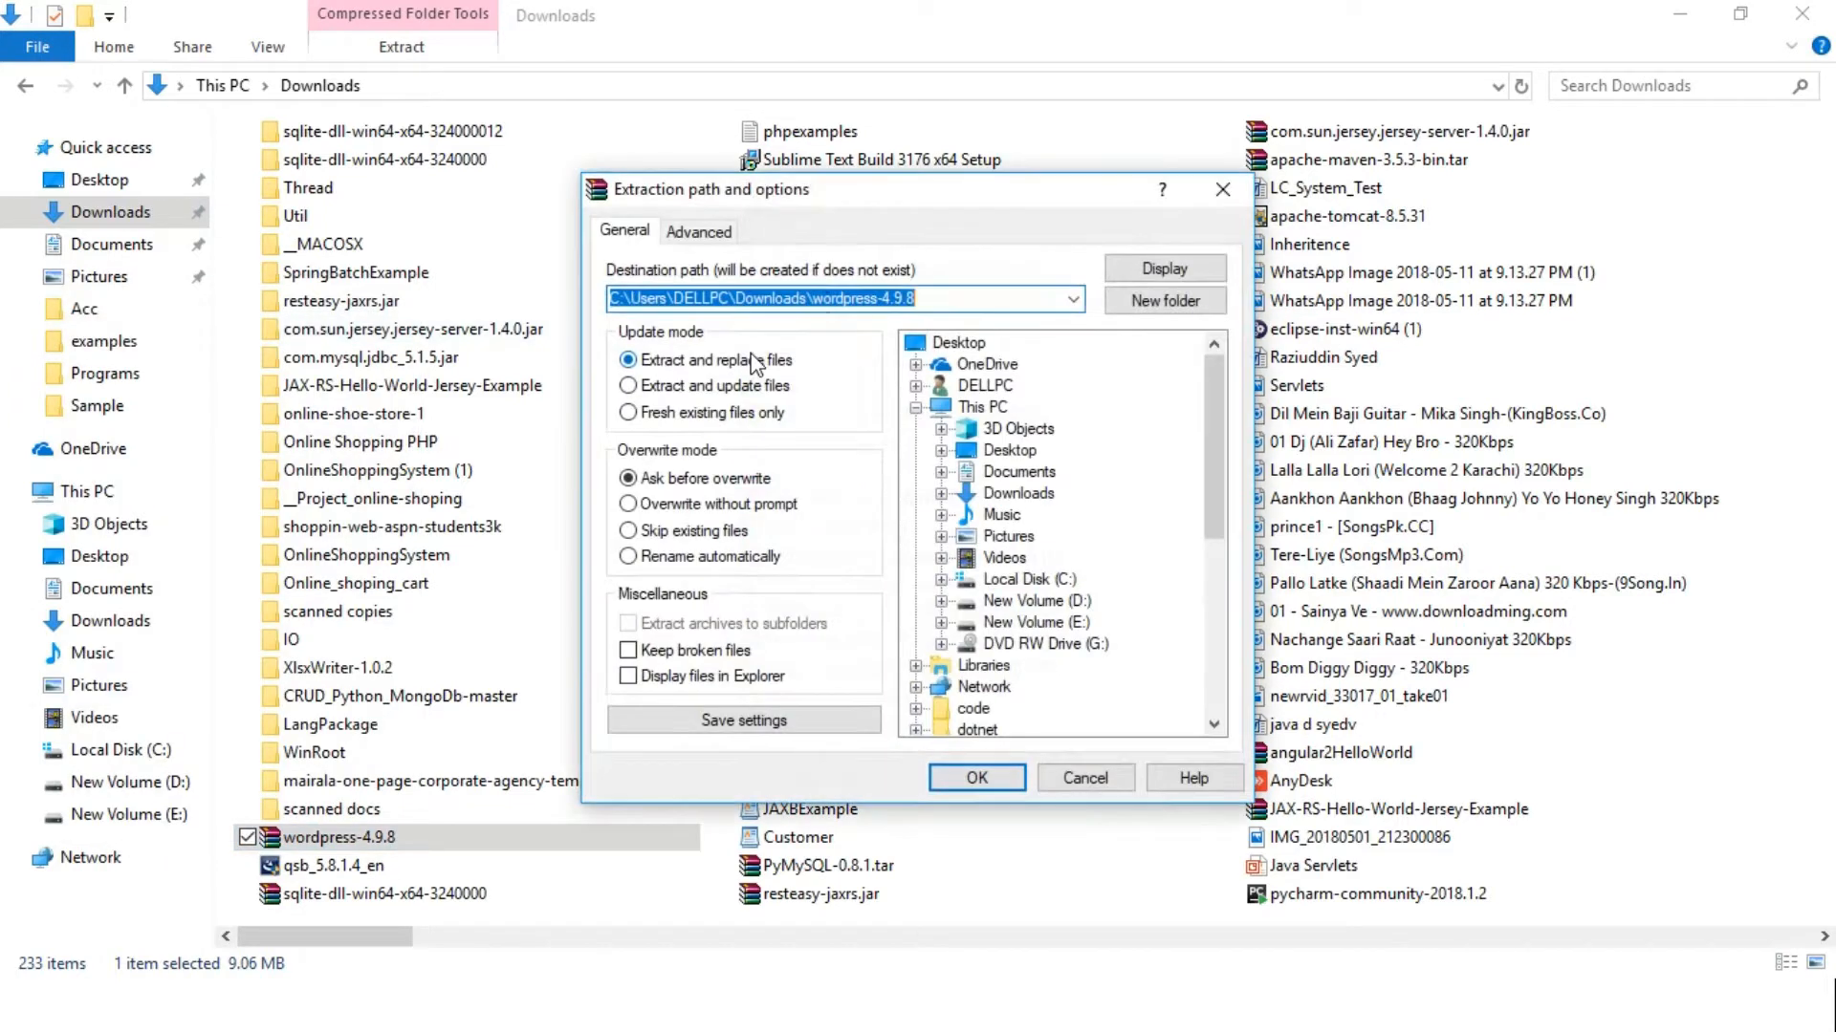
click(956, 297)
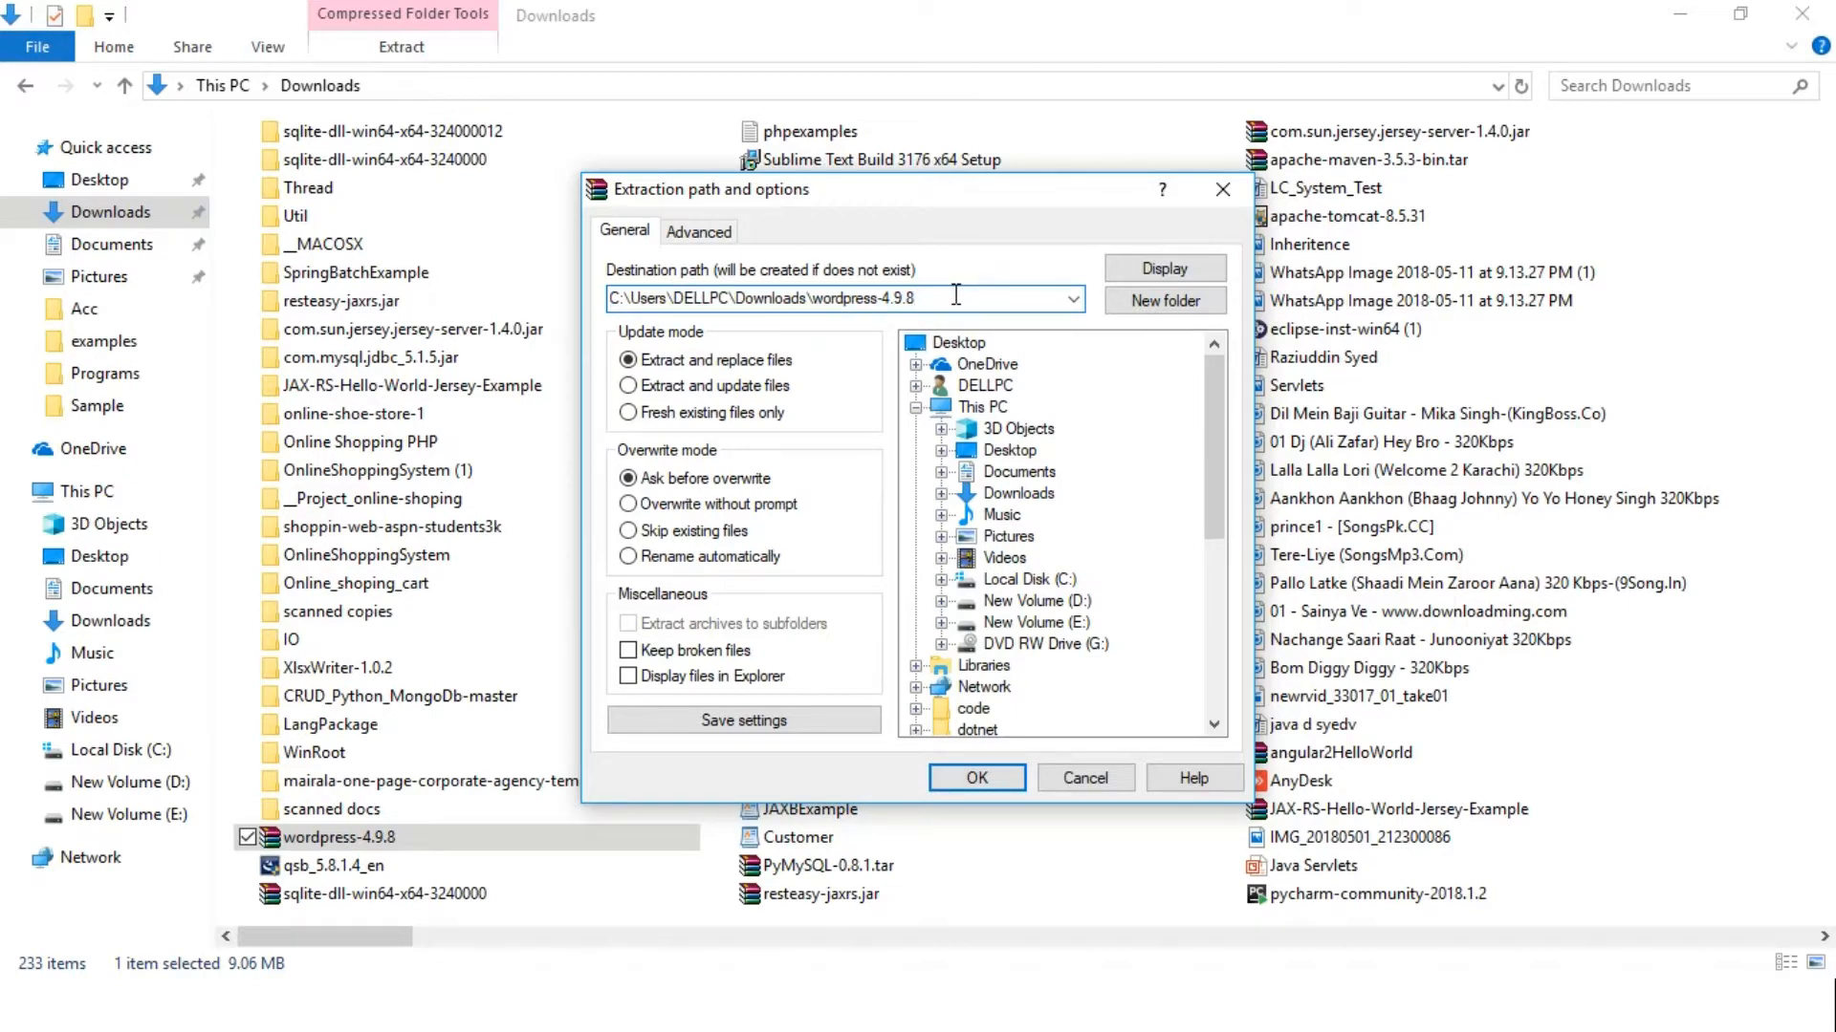
key(BackSpace)
key(BackSpace)
key(BackSpace)
key(BackSpace)
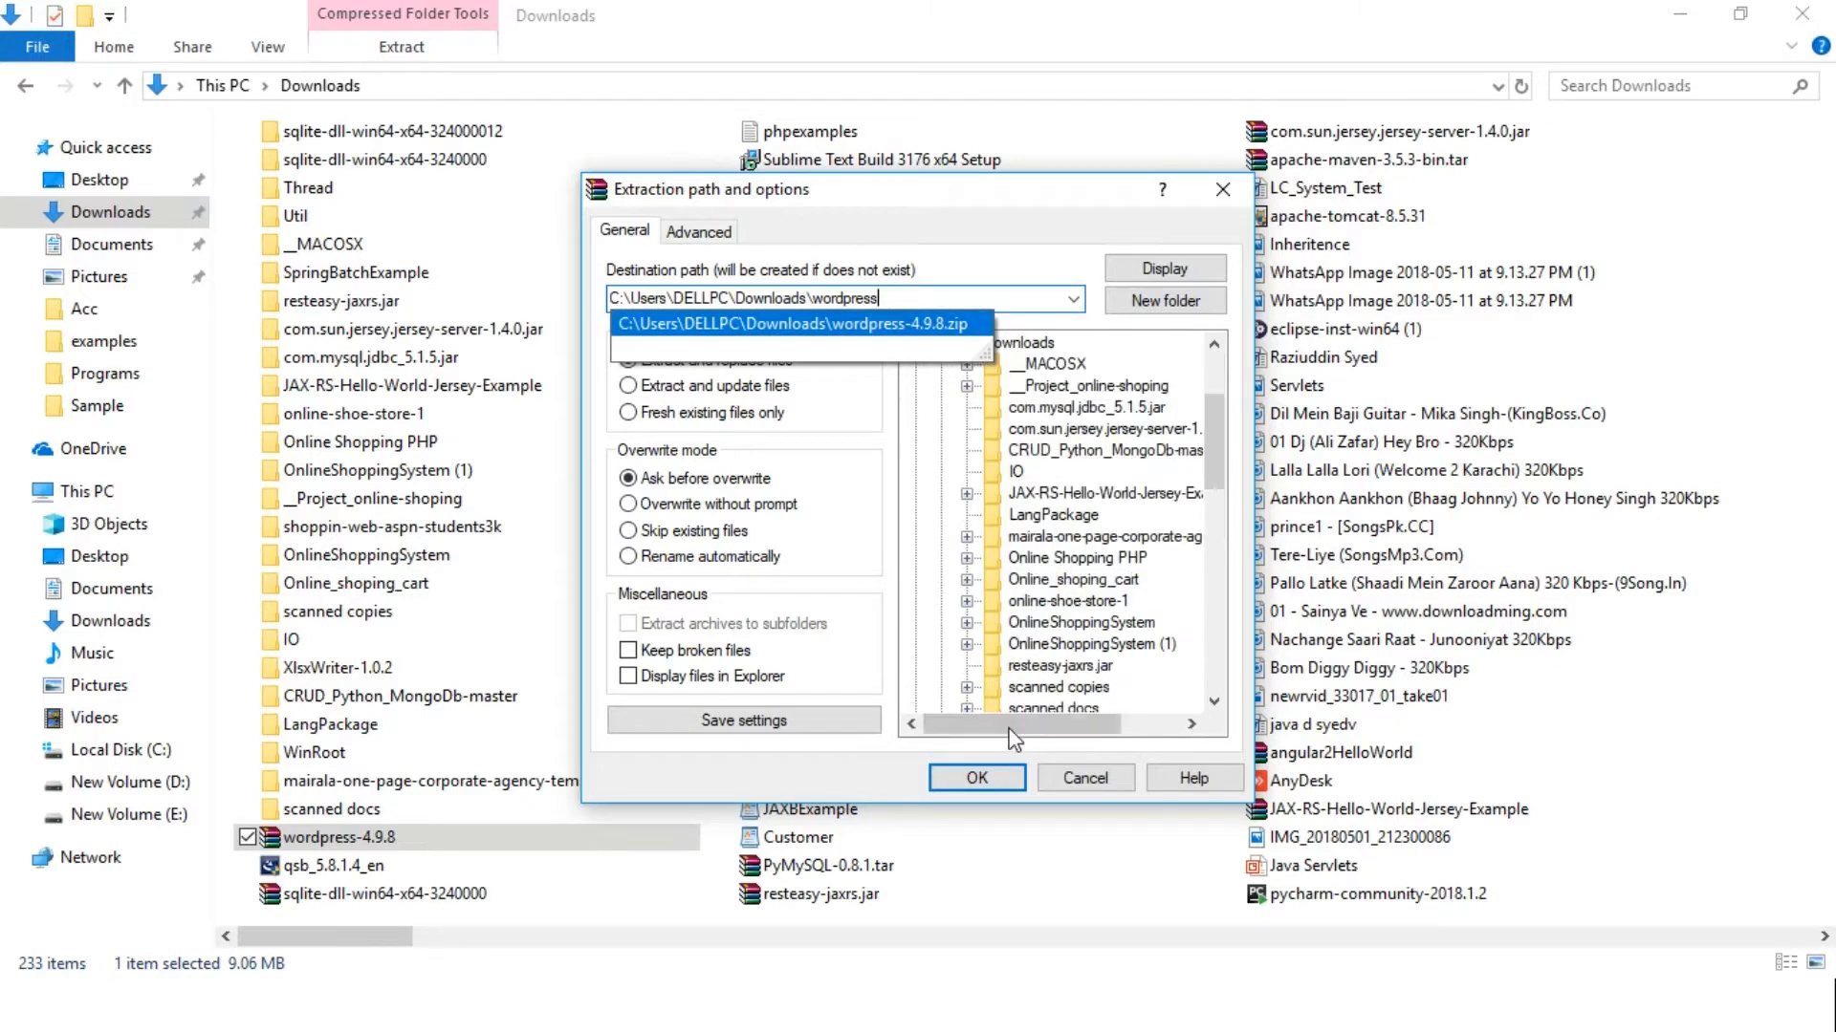
click(988, 779)
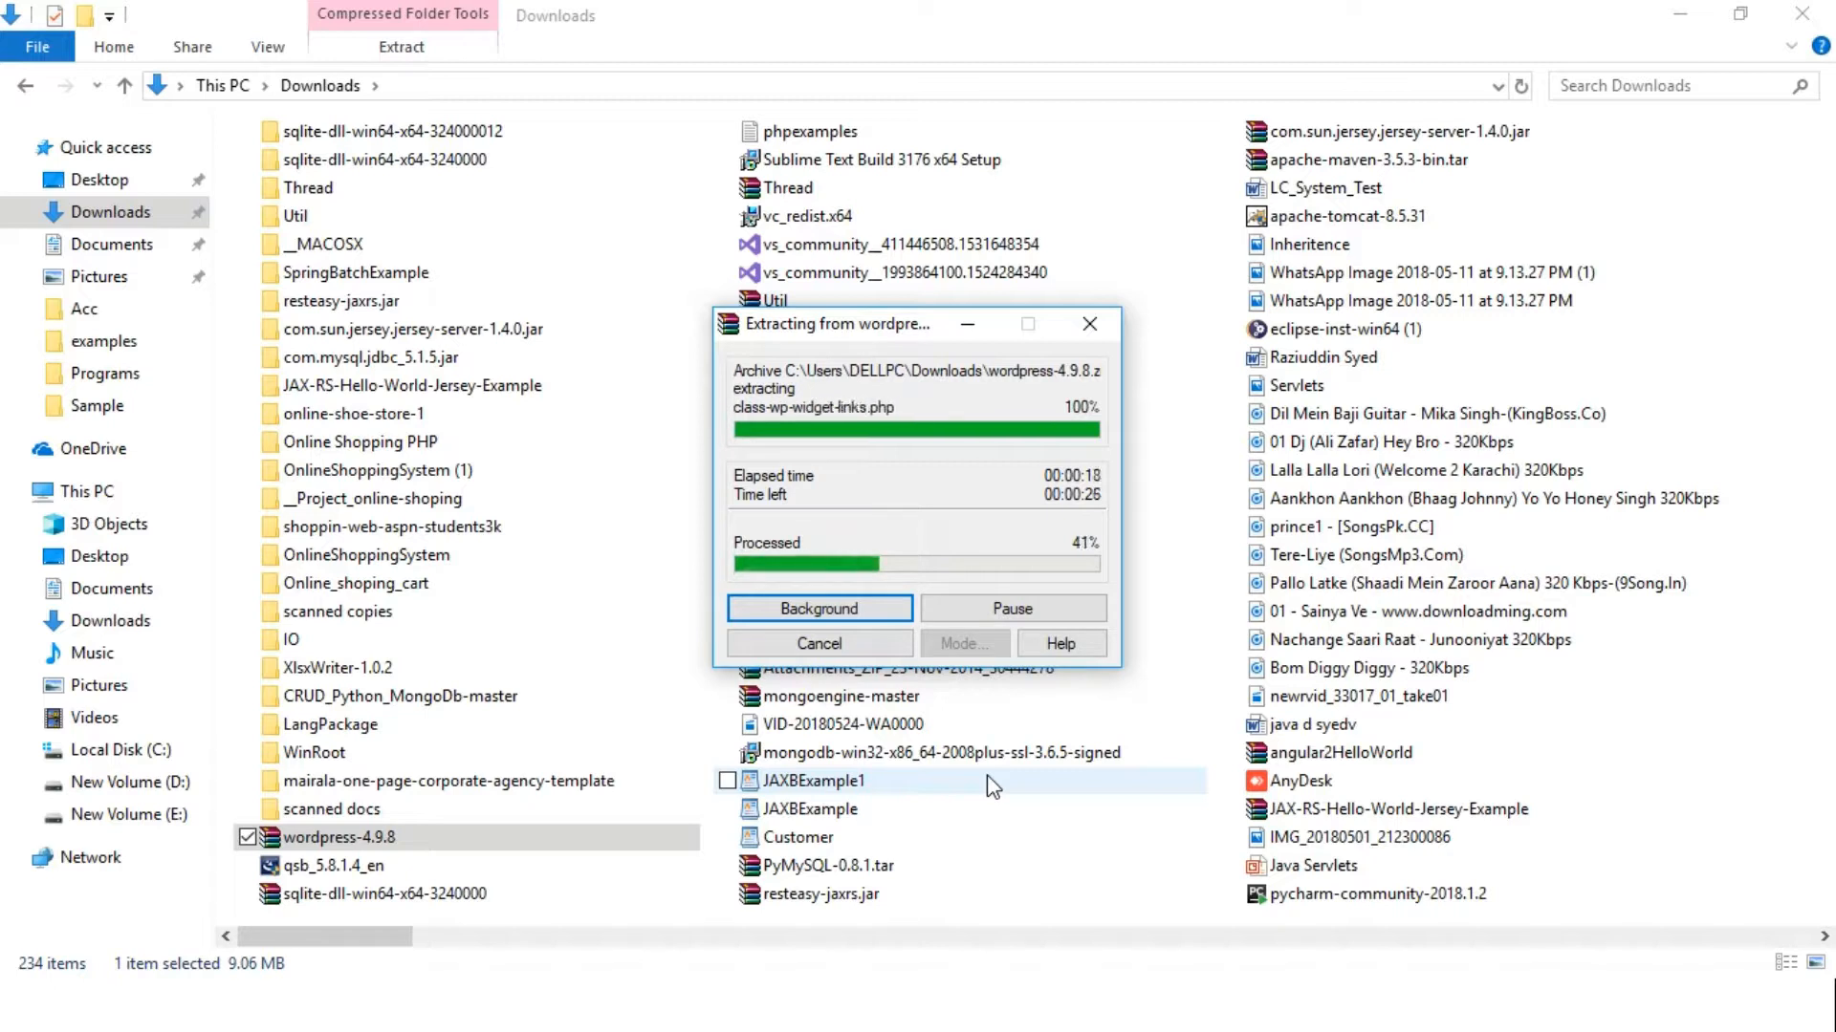
Minimize the Downloads window while extraction runs to 100%, then switch back to it
click(1678, 18)
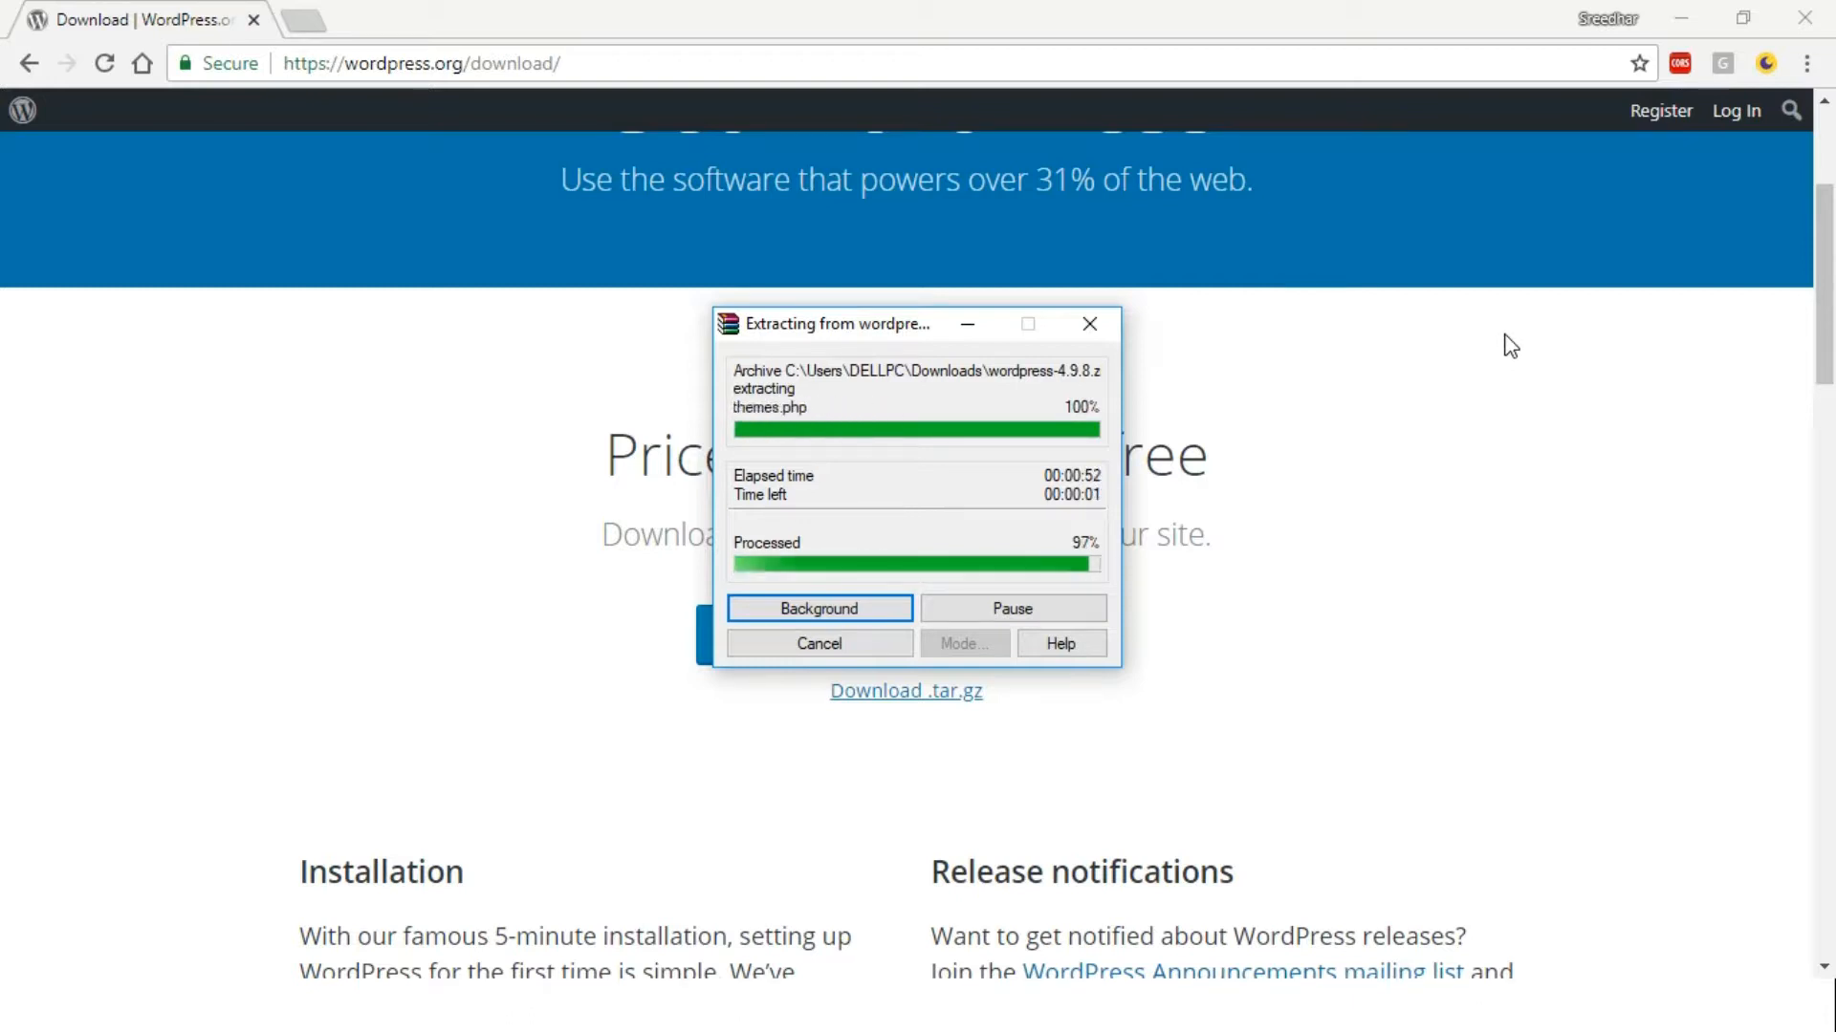
key(alt+Tab)
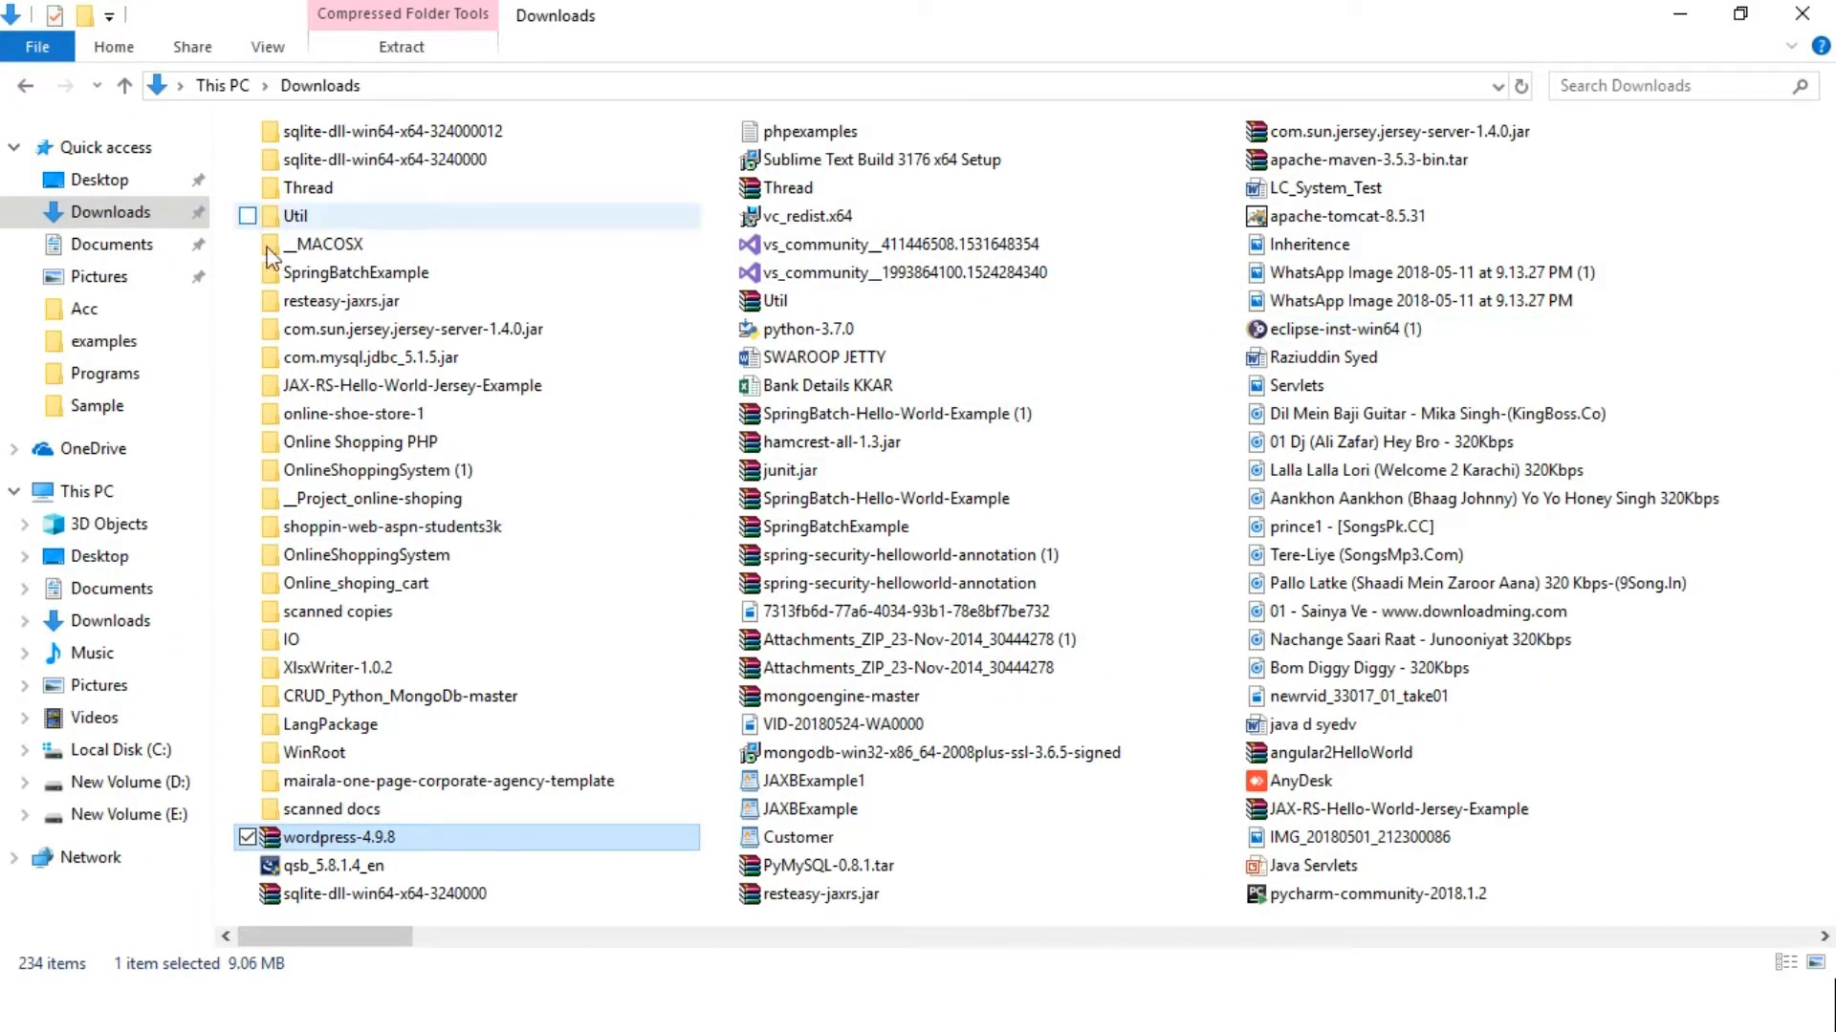
Open Downloads\wordpress and its inner wordpress folder to confirm the 19 core items, then go back up
click(370, 383)
key(w)
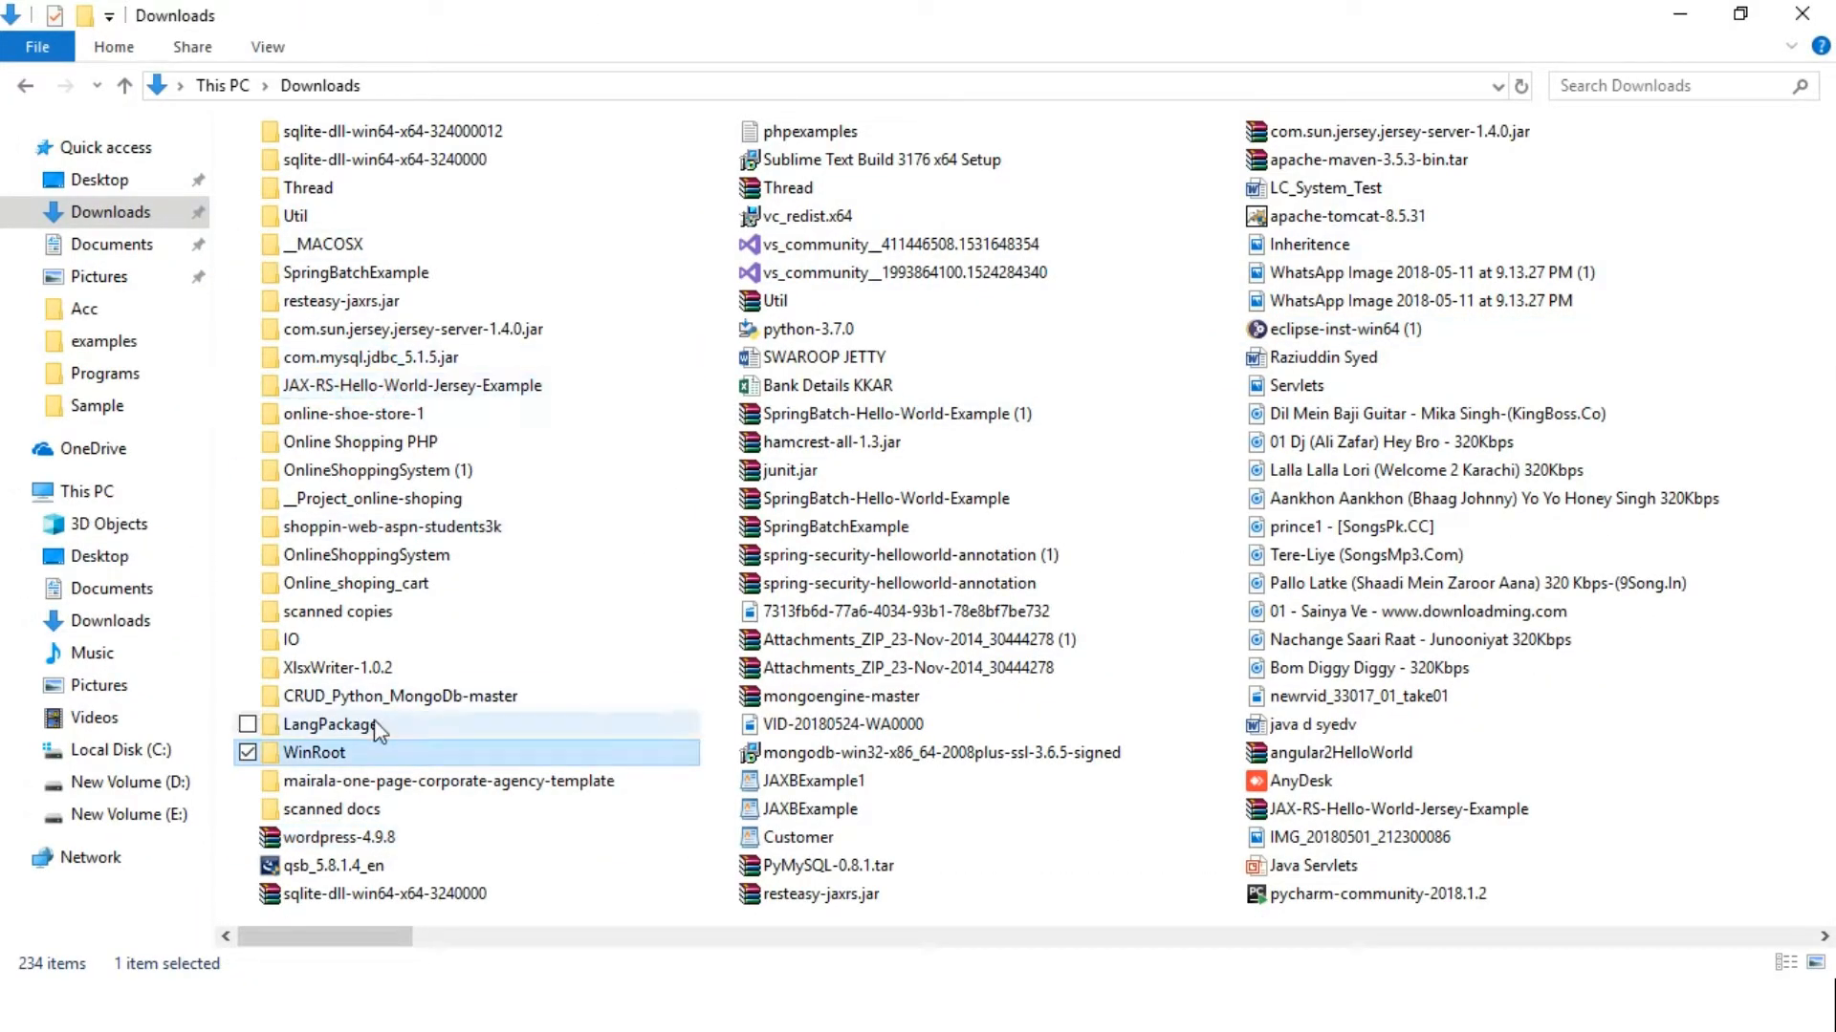
key(w)
key(w)
key(w)
key(w)
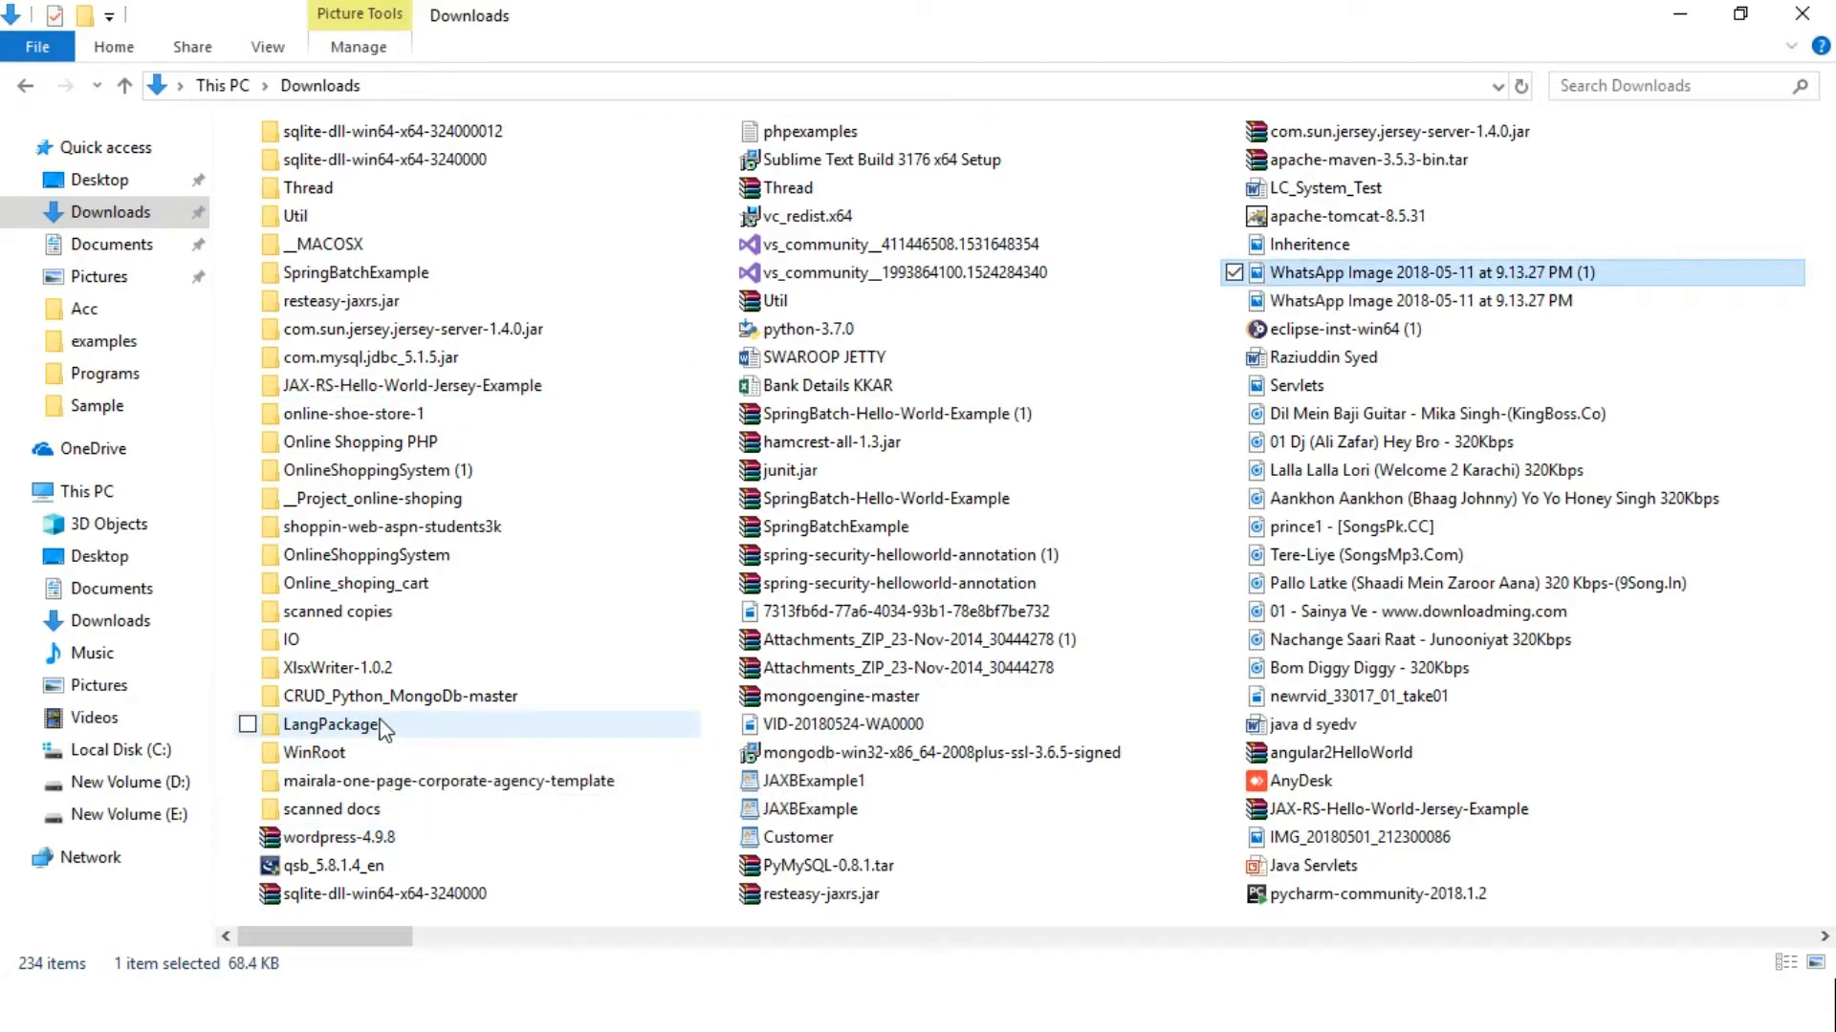
key(w)
key(w)
key(w)
key(w)
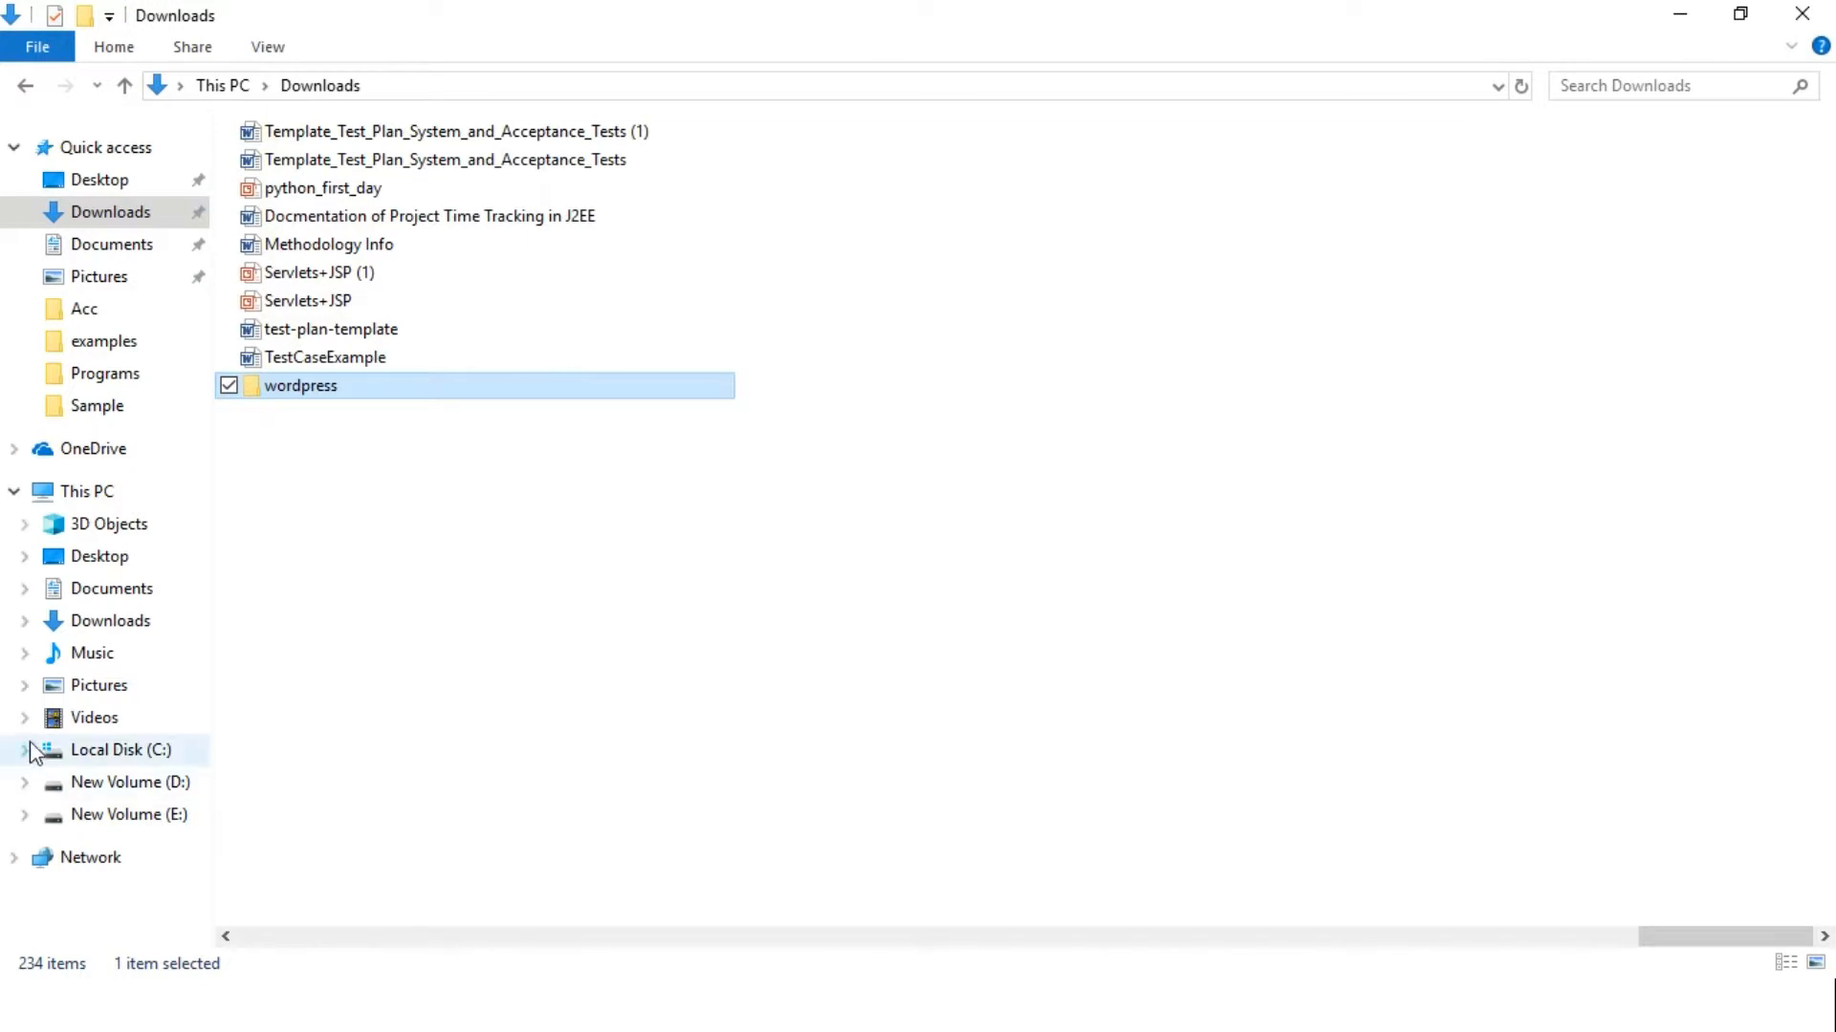
double_click(279, 388)
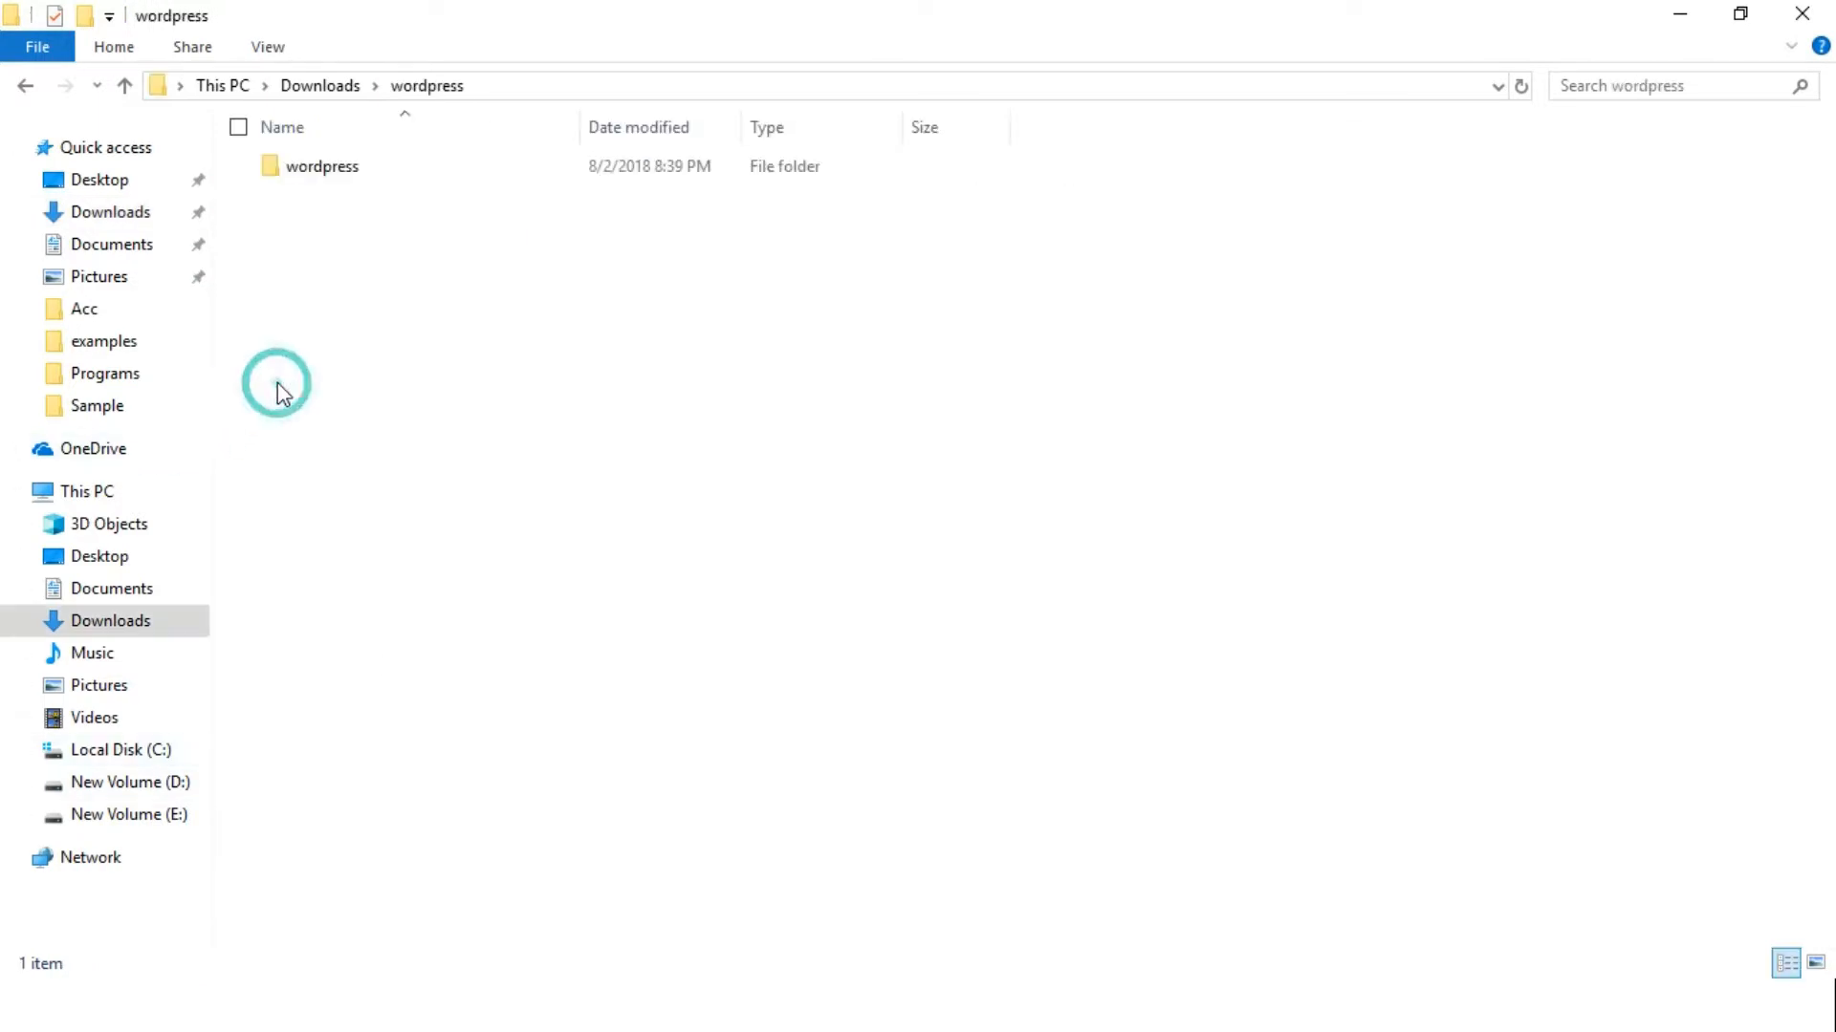
click(342, 164)
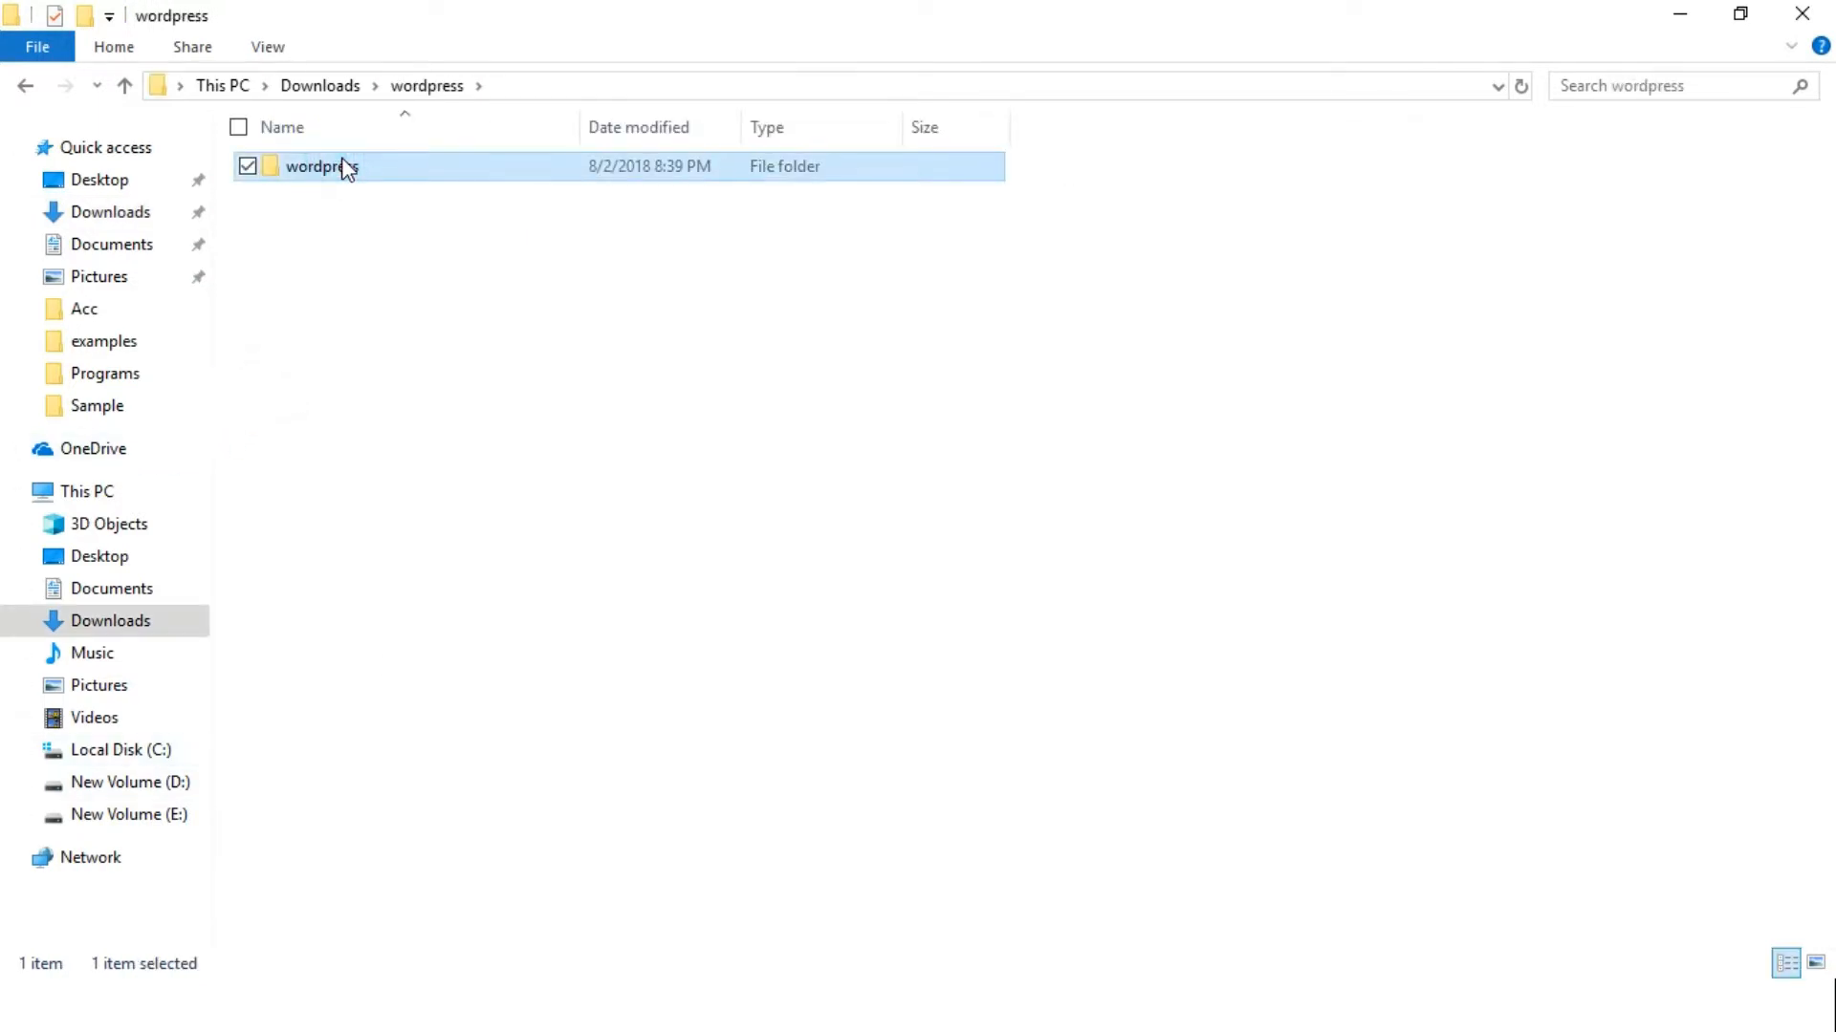
double_click(346, 169)
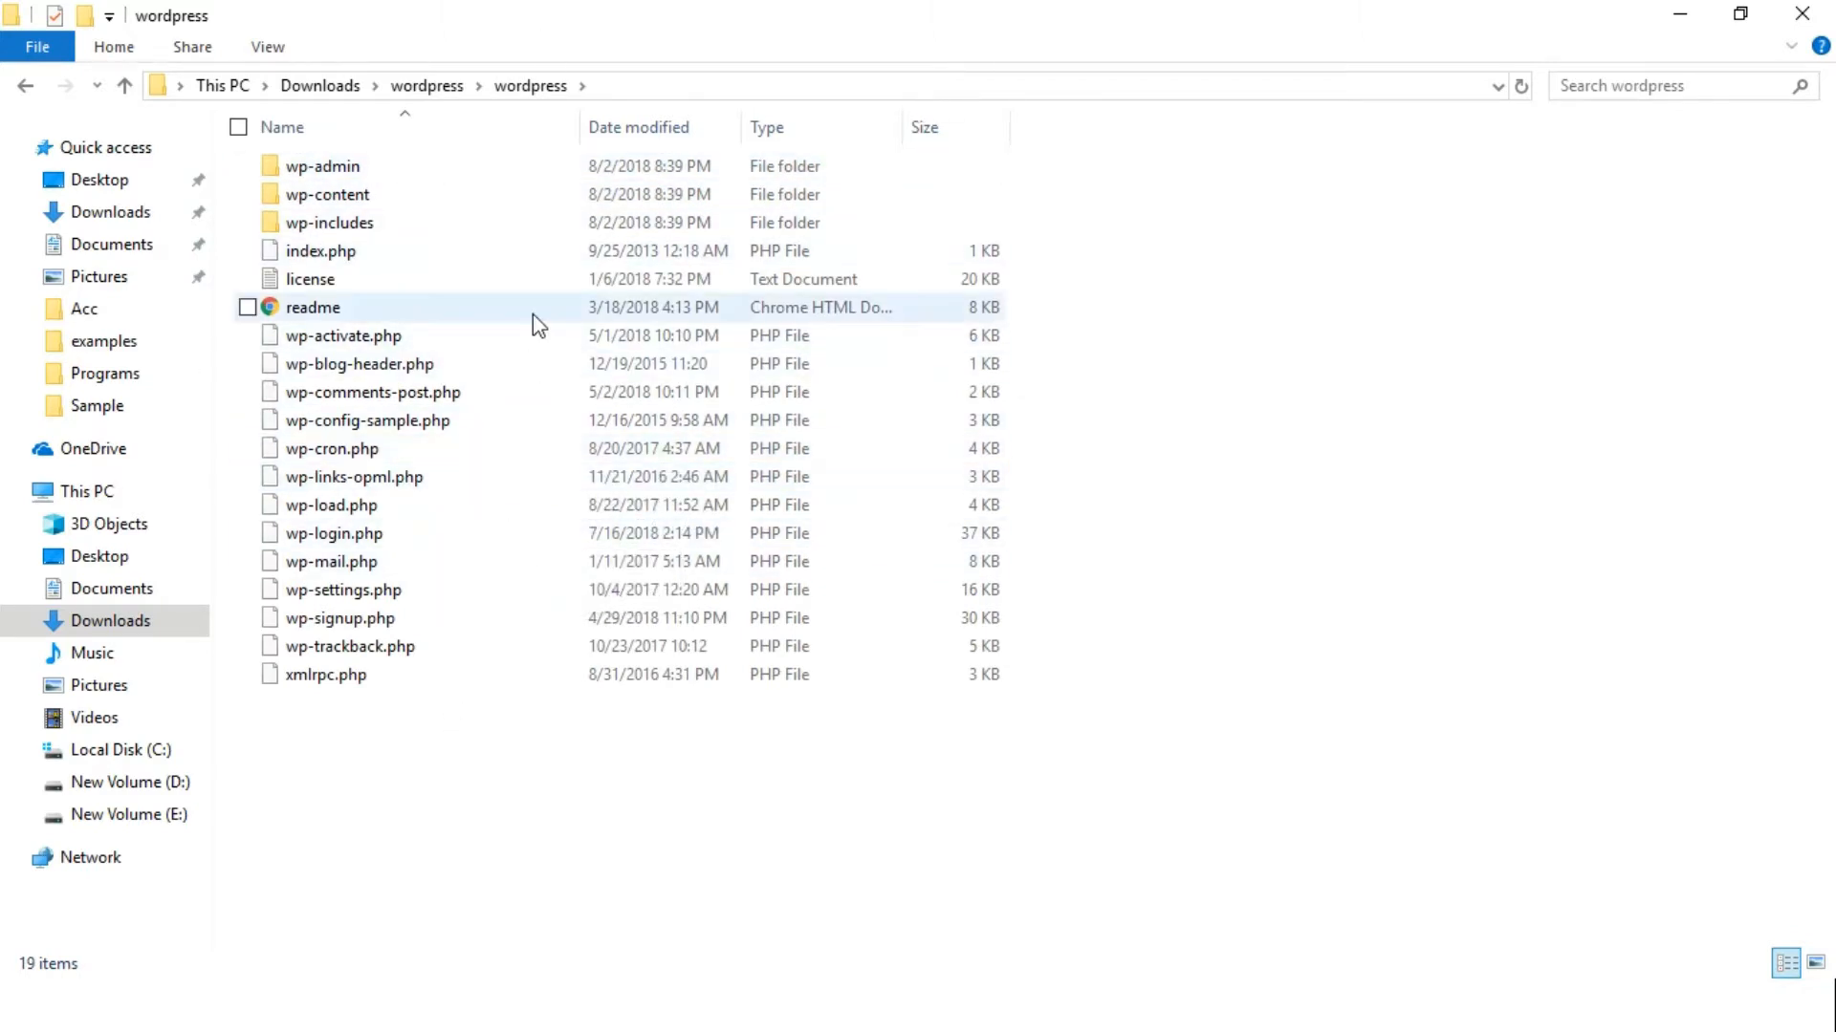
click(425, 84)
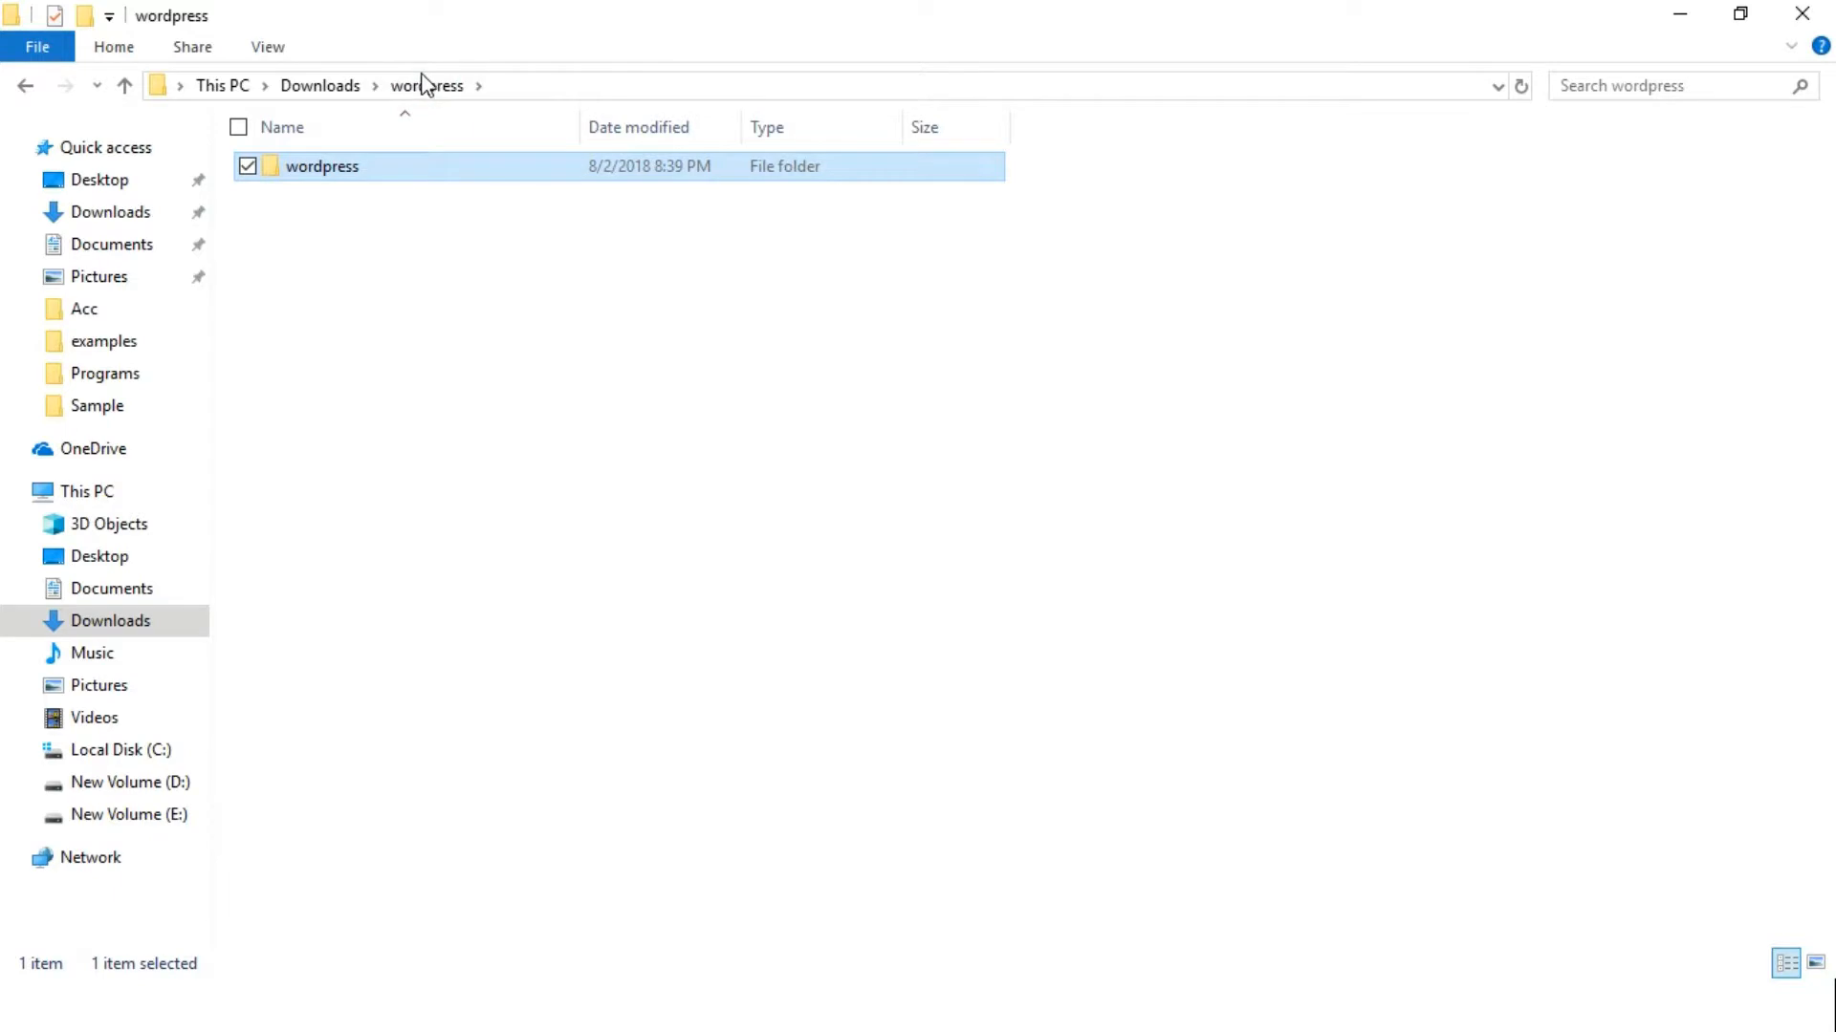
key(alt+Tab)
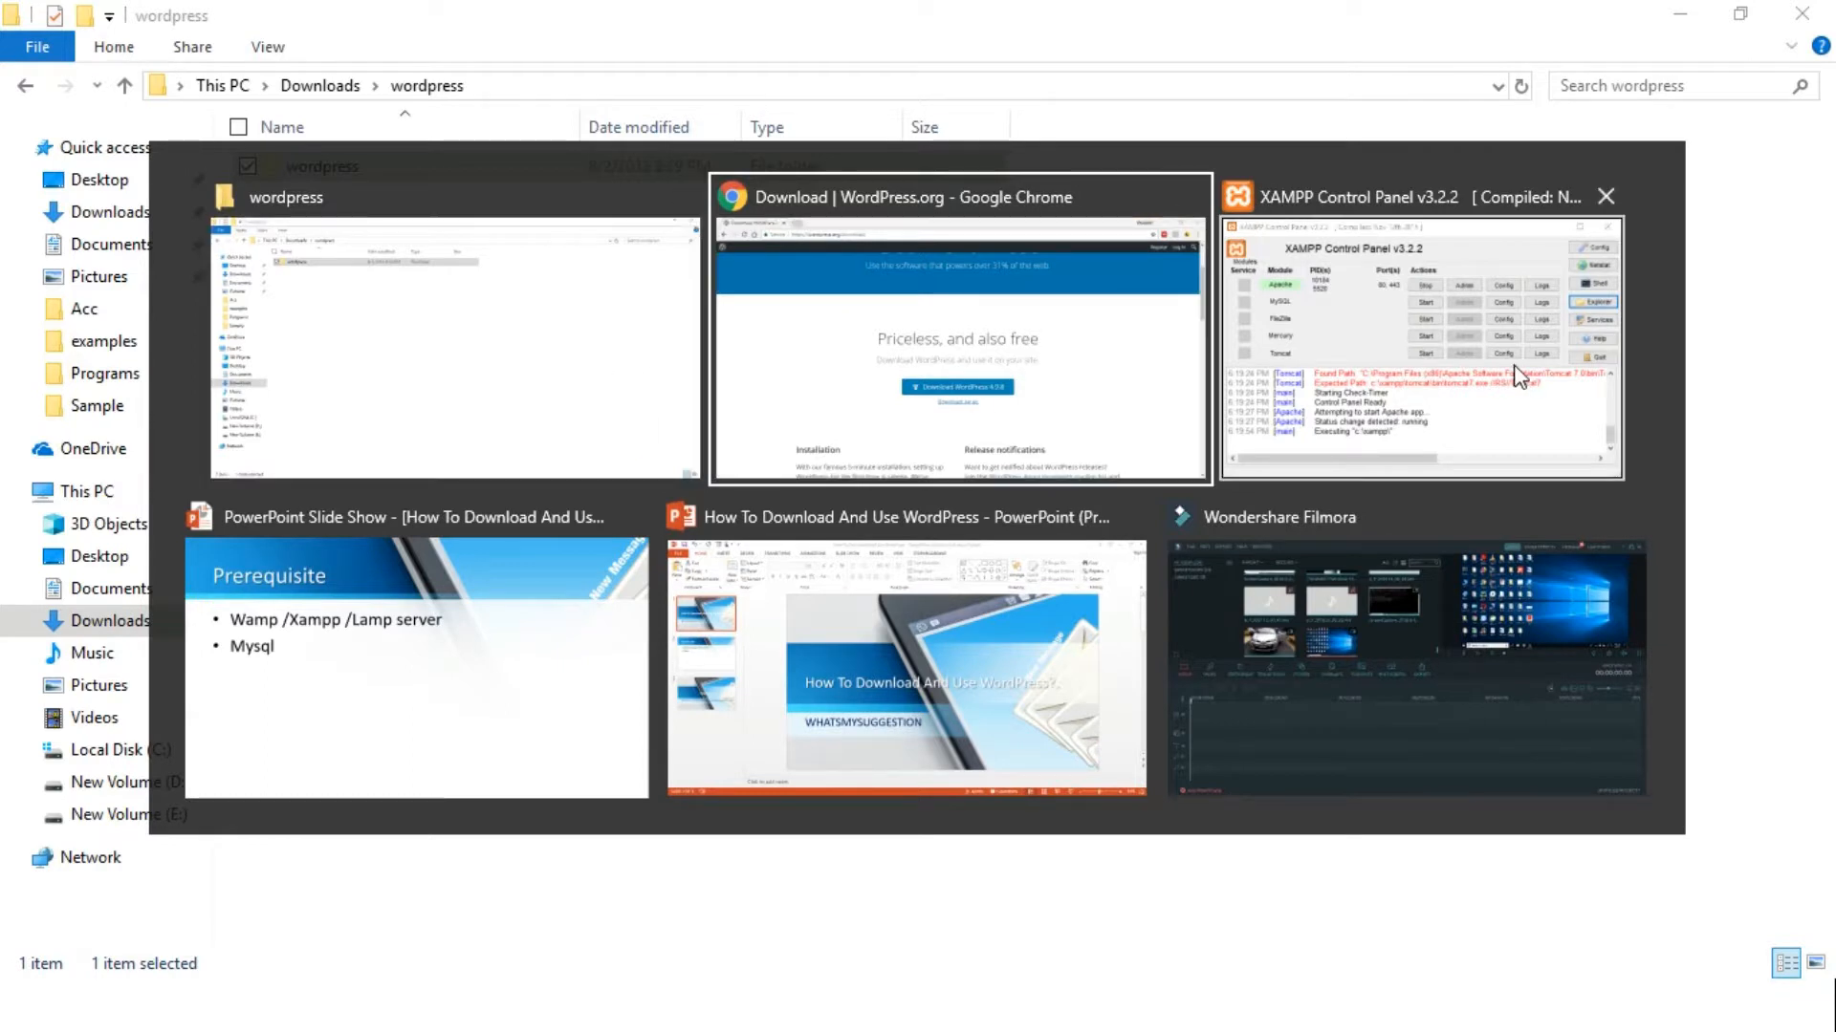
Paste the wordpress folder into C:\xampp\htdocs beside wordpress3, then close Chrome
key(alt+Tab)
key(alt+Tab)
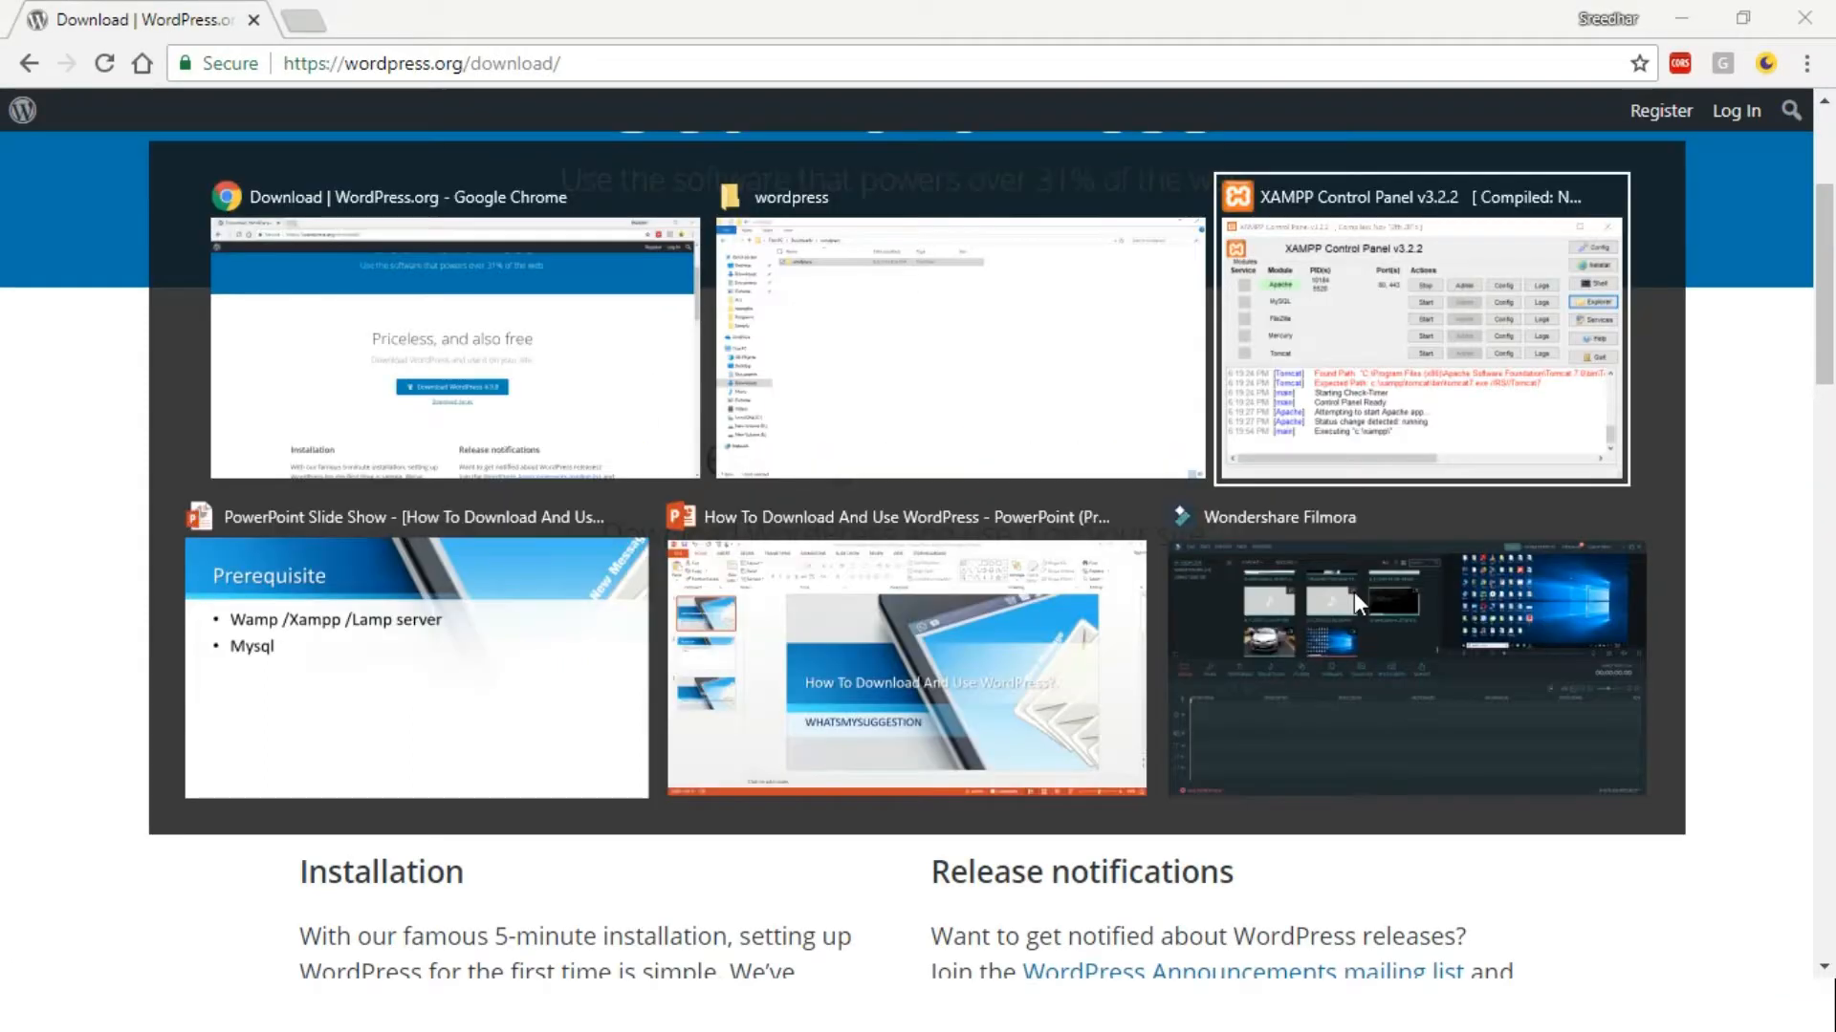
click(1307, 441)
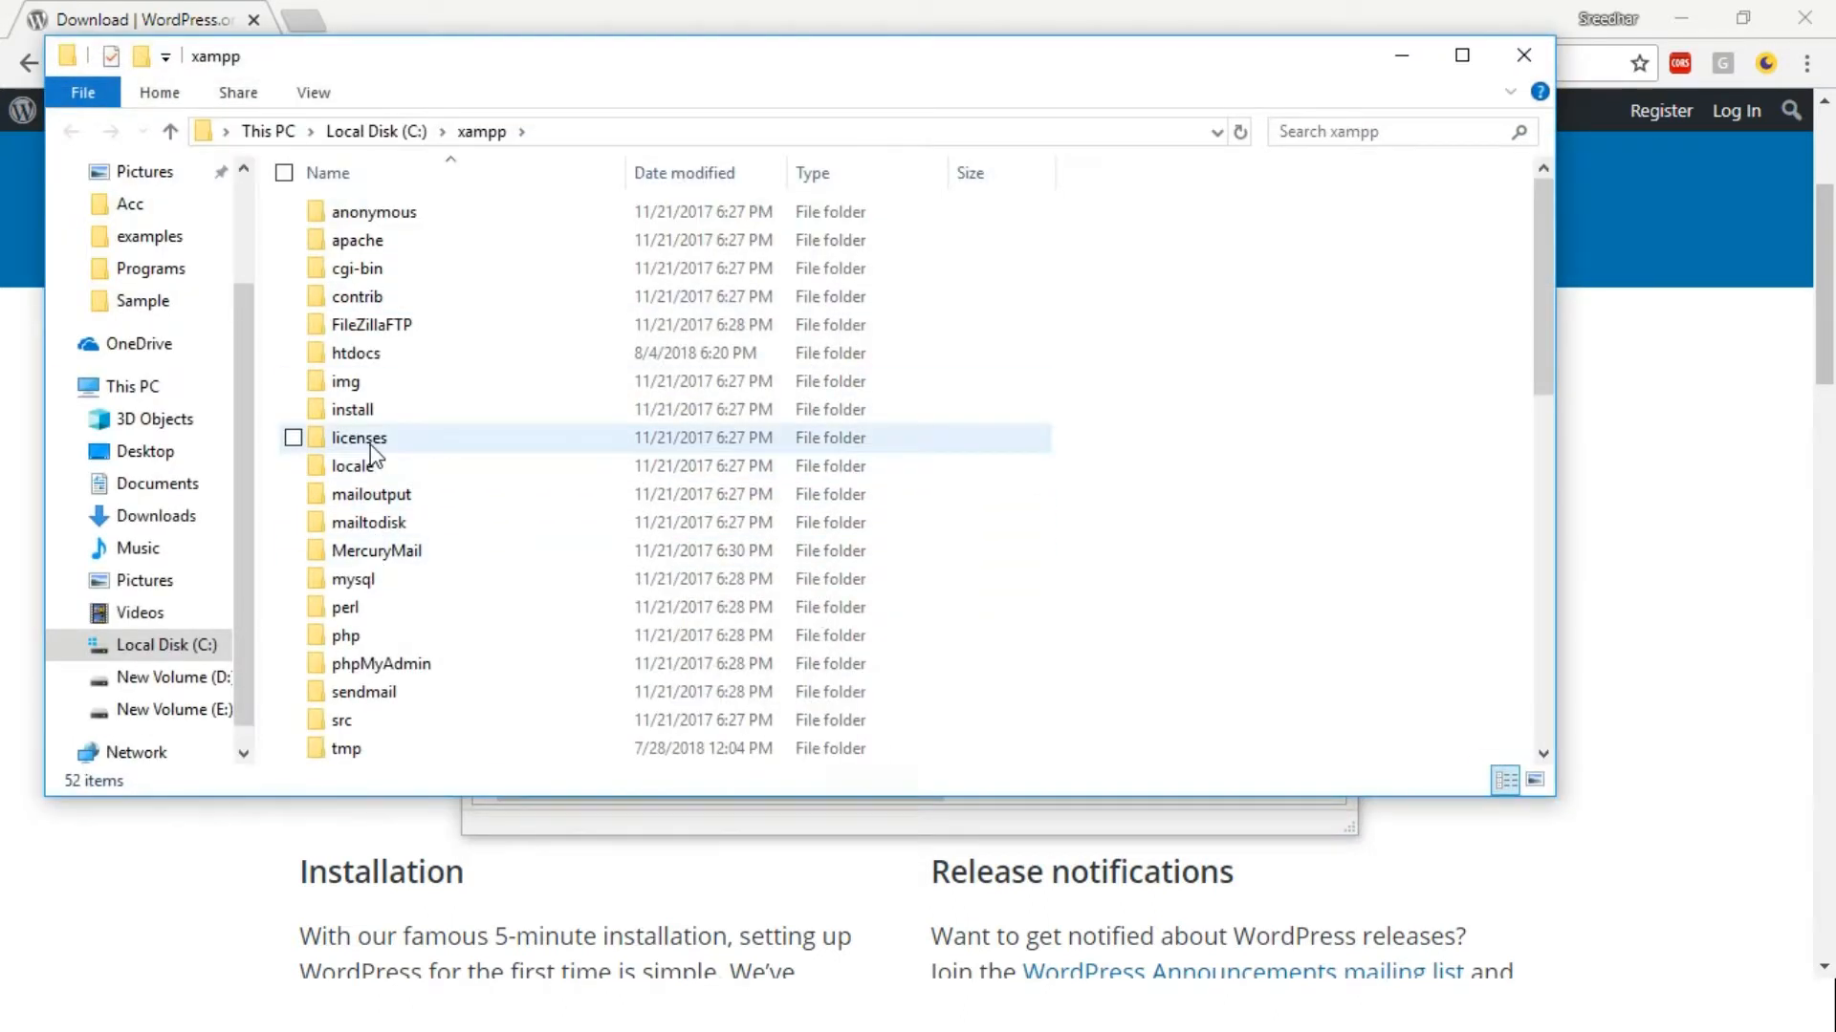
double_click(396, 355)
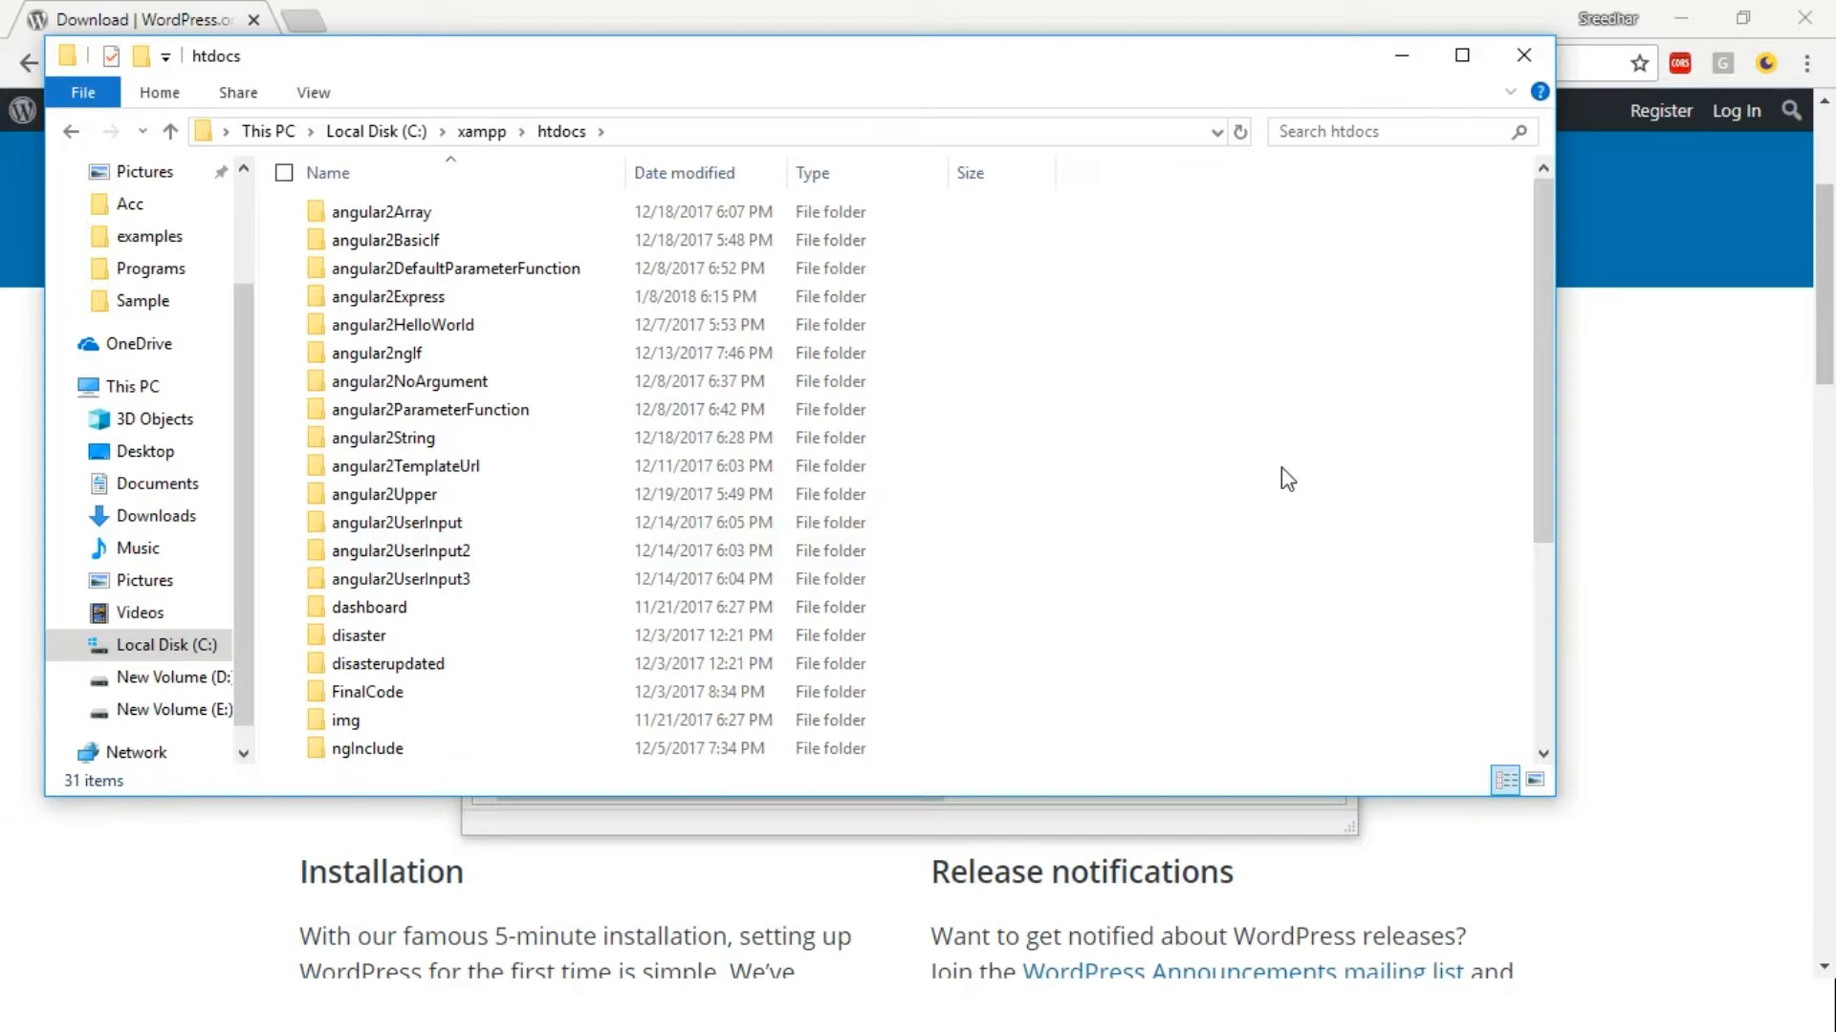
key(ctrl+v)
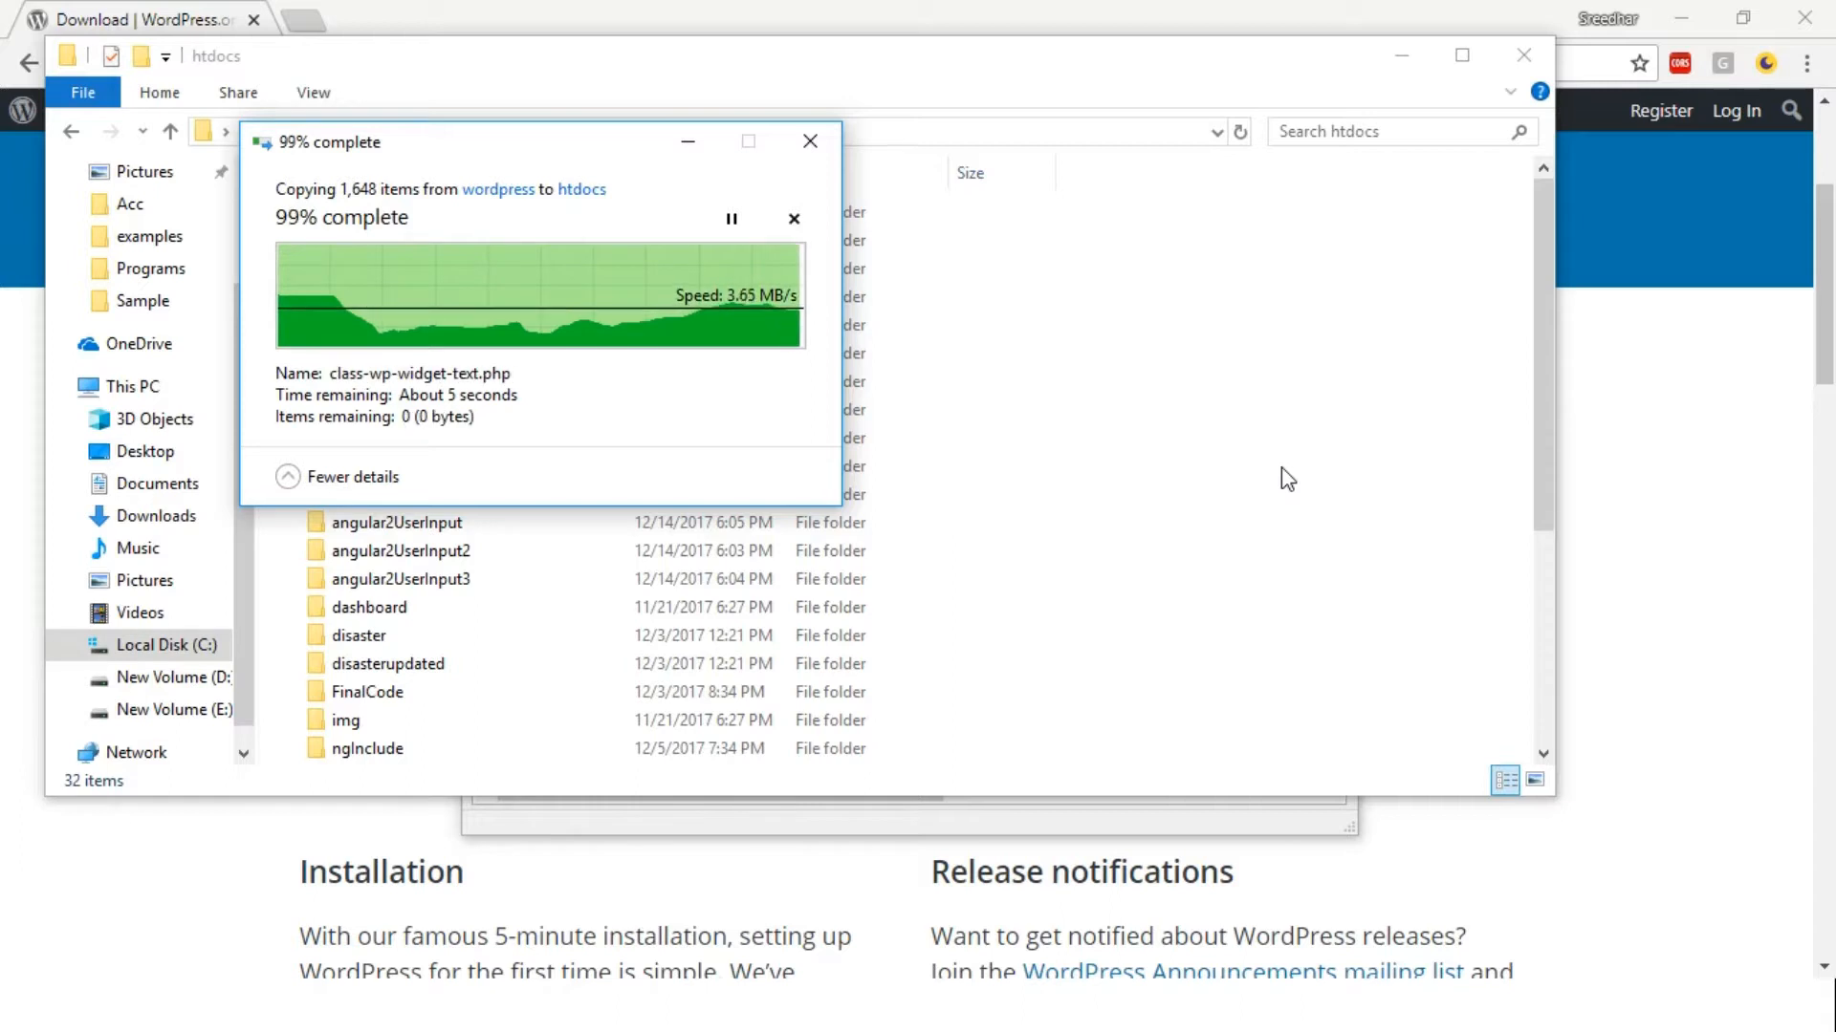
click(1806, 22)
key(alt+Tab)
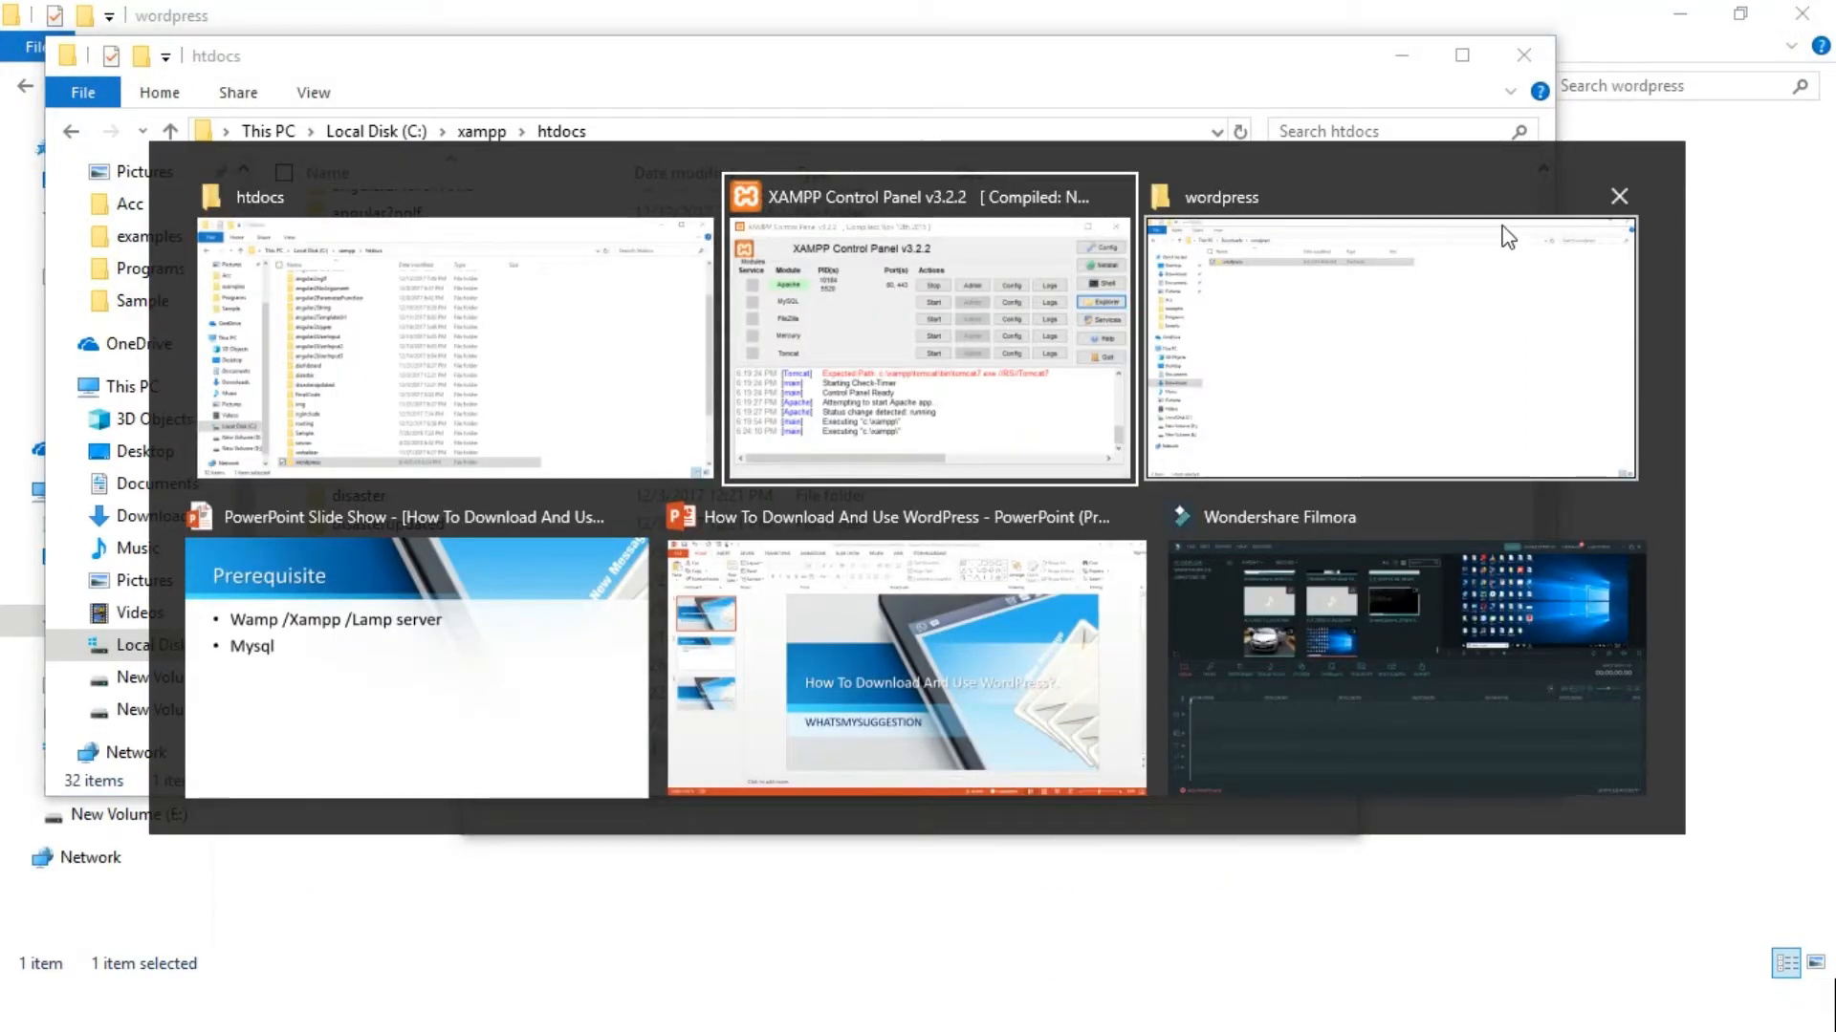
Close the Downloads wordpress window and minimize the htdocs Explorer and XAMPP Control Panel windows
click(1626, 203)
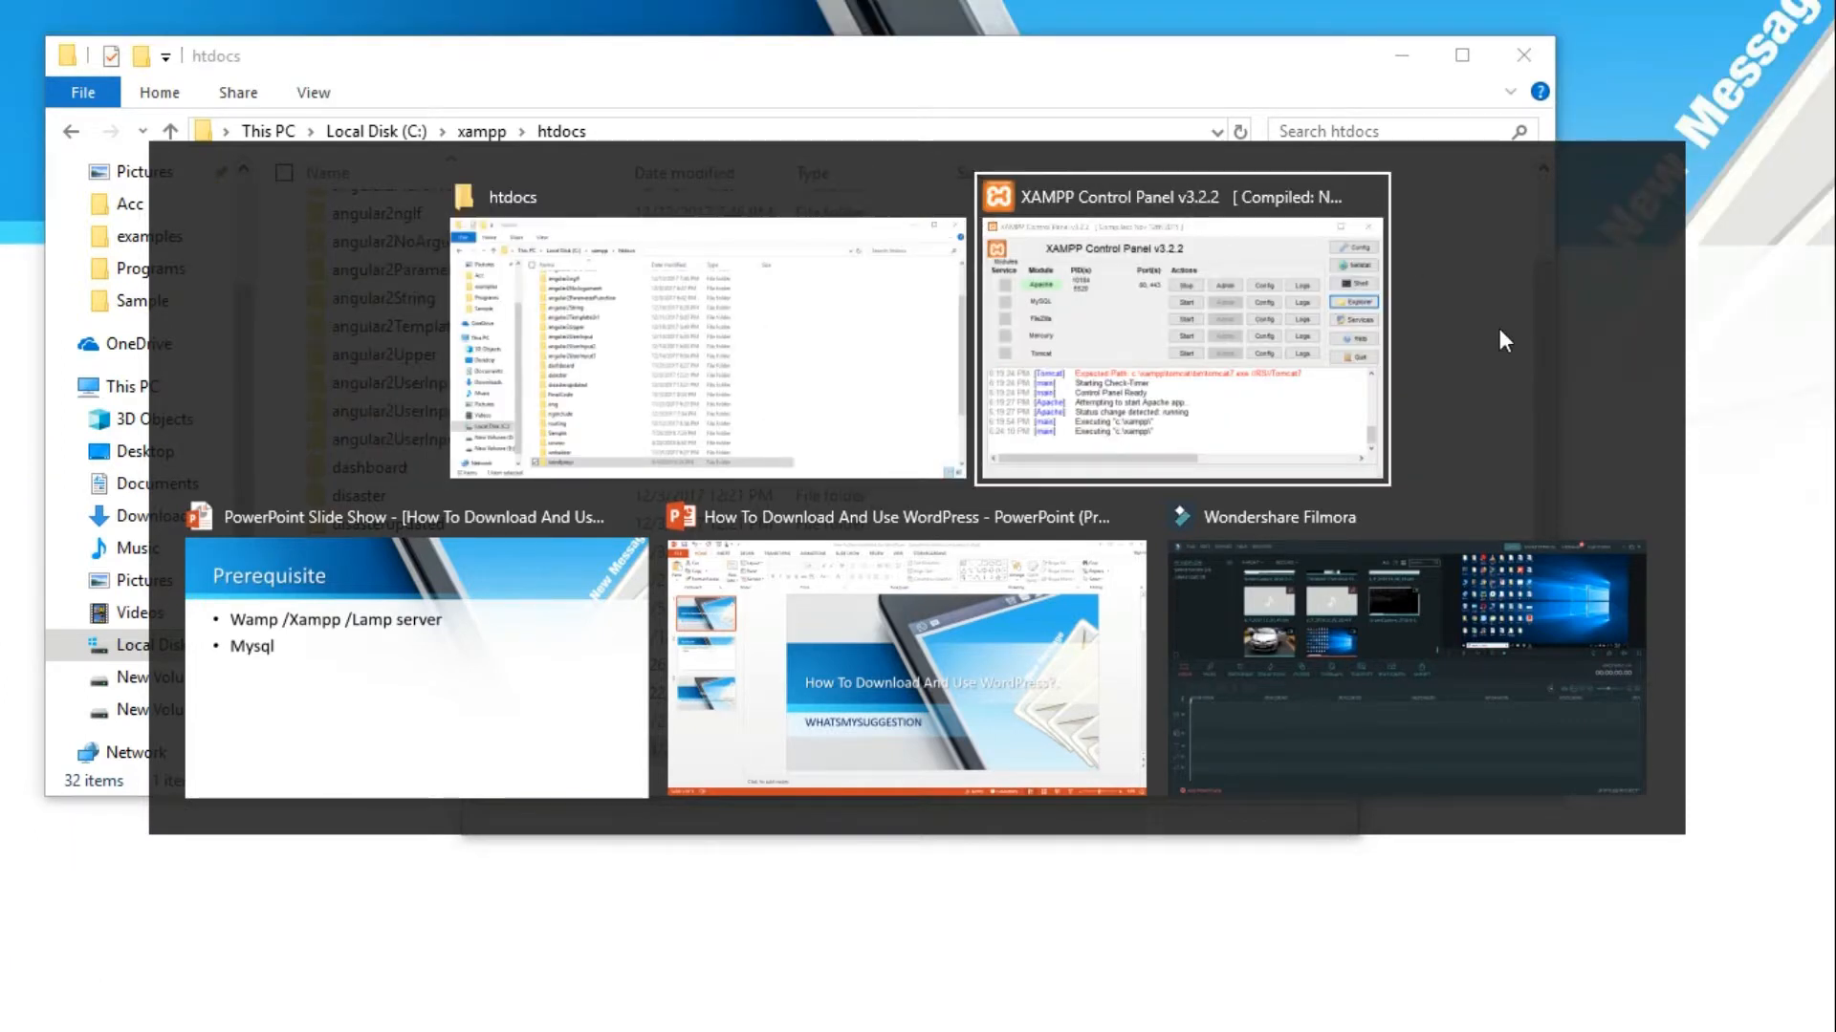
click(1500, 325)
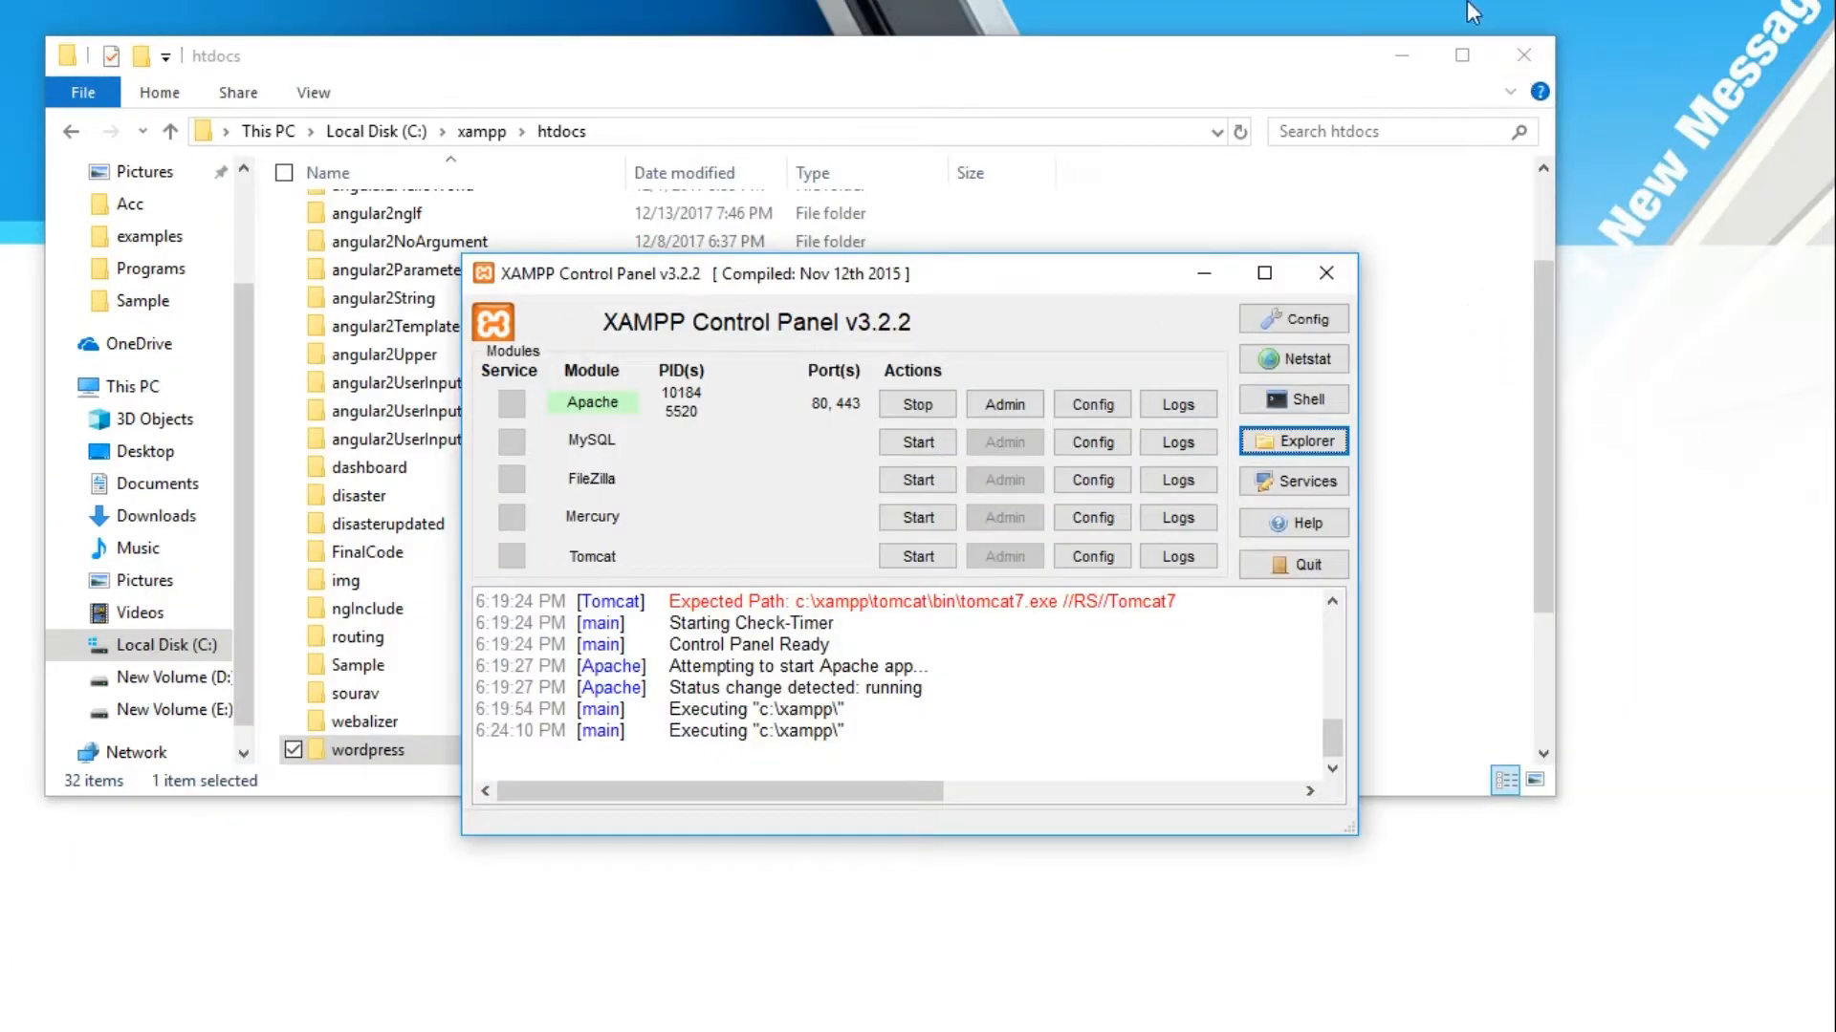
click(1402, 54)
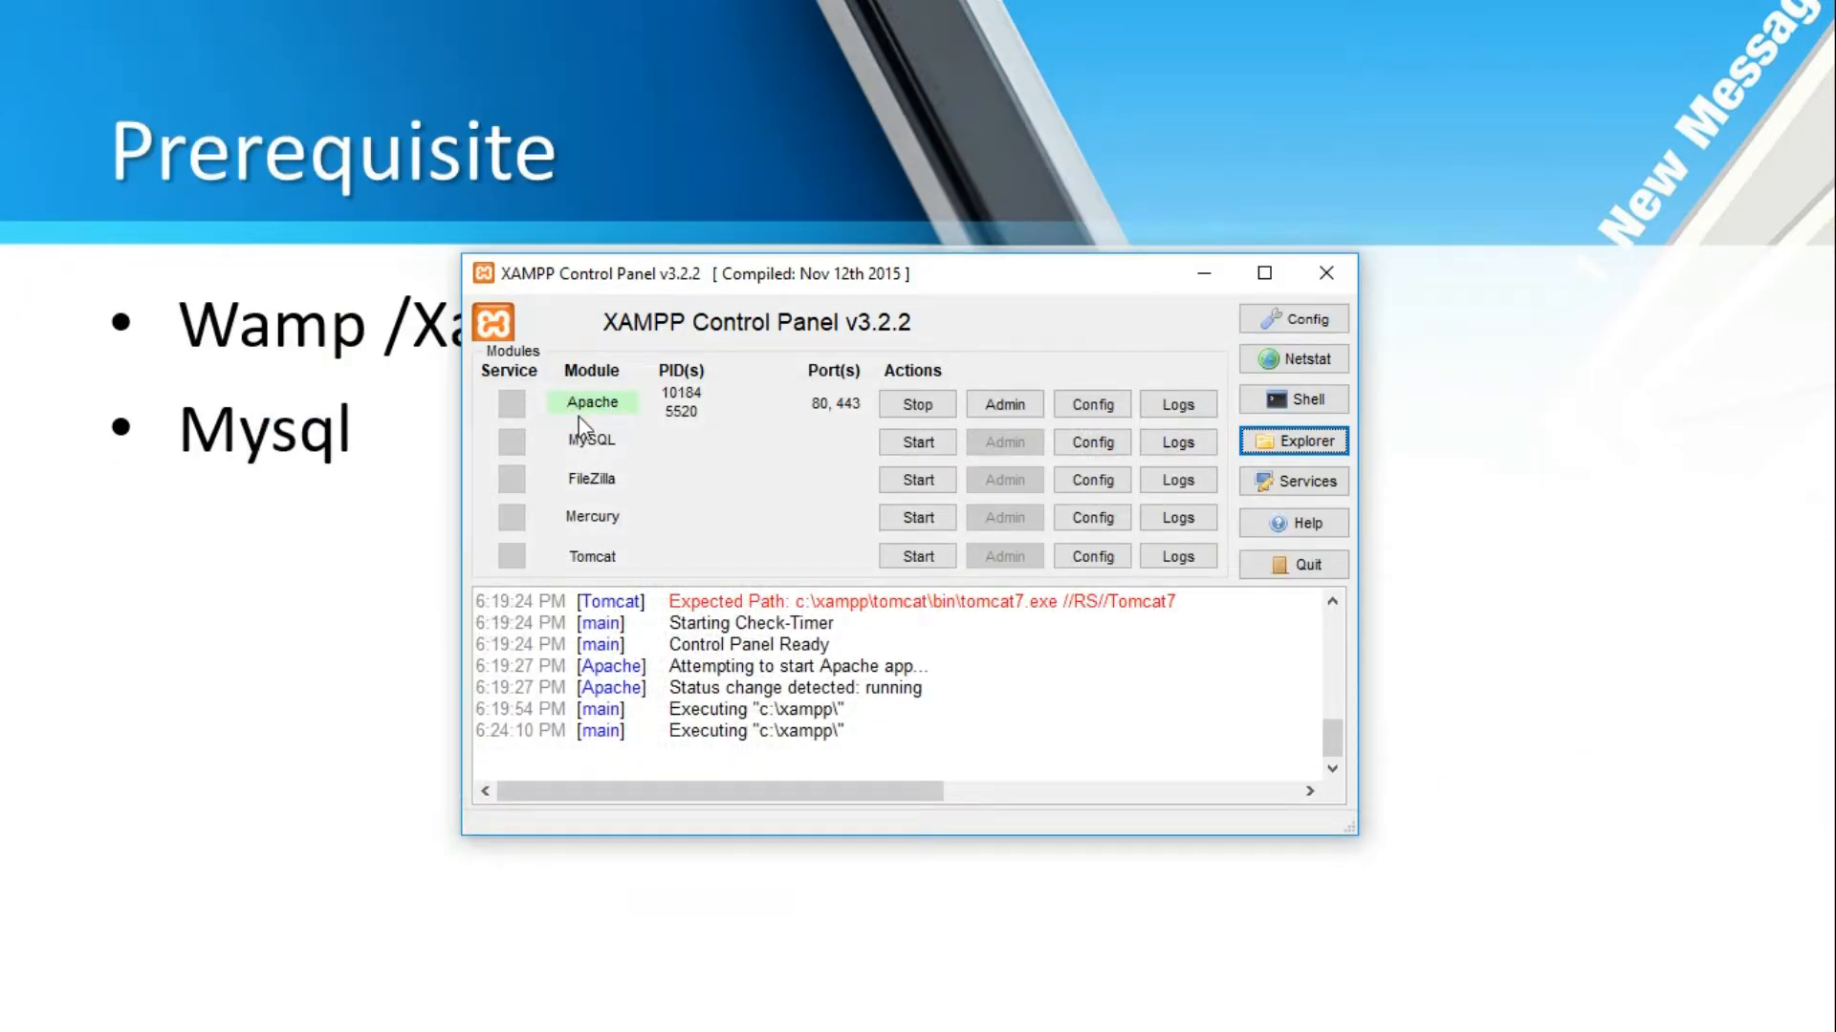
click(1195, 280)
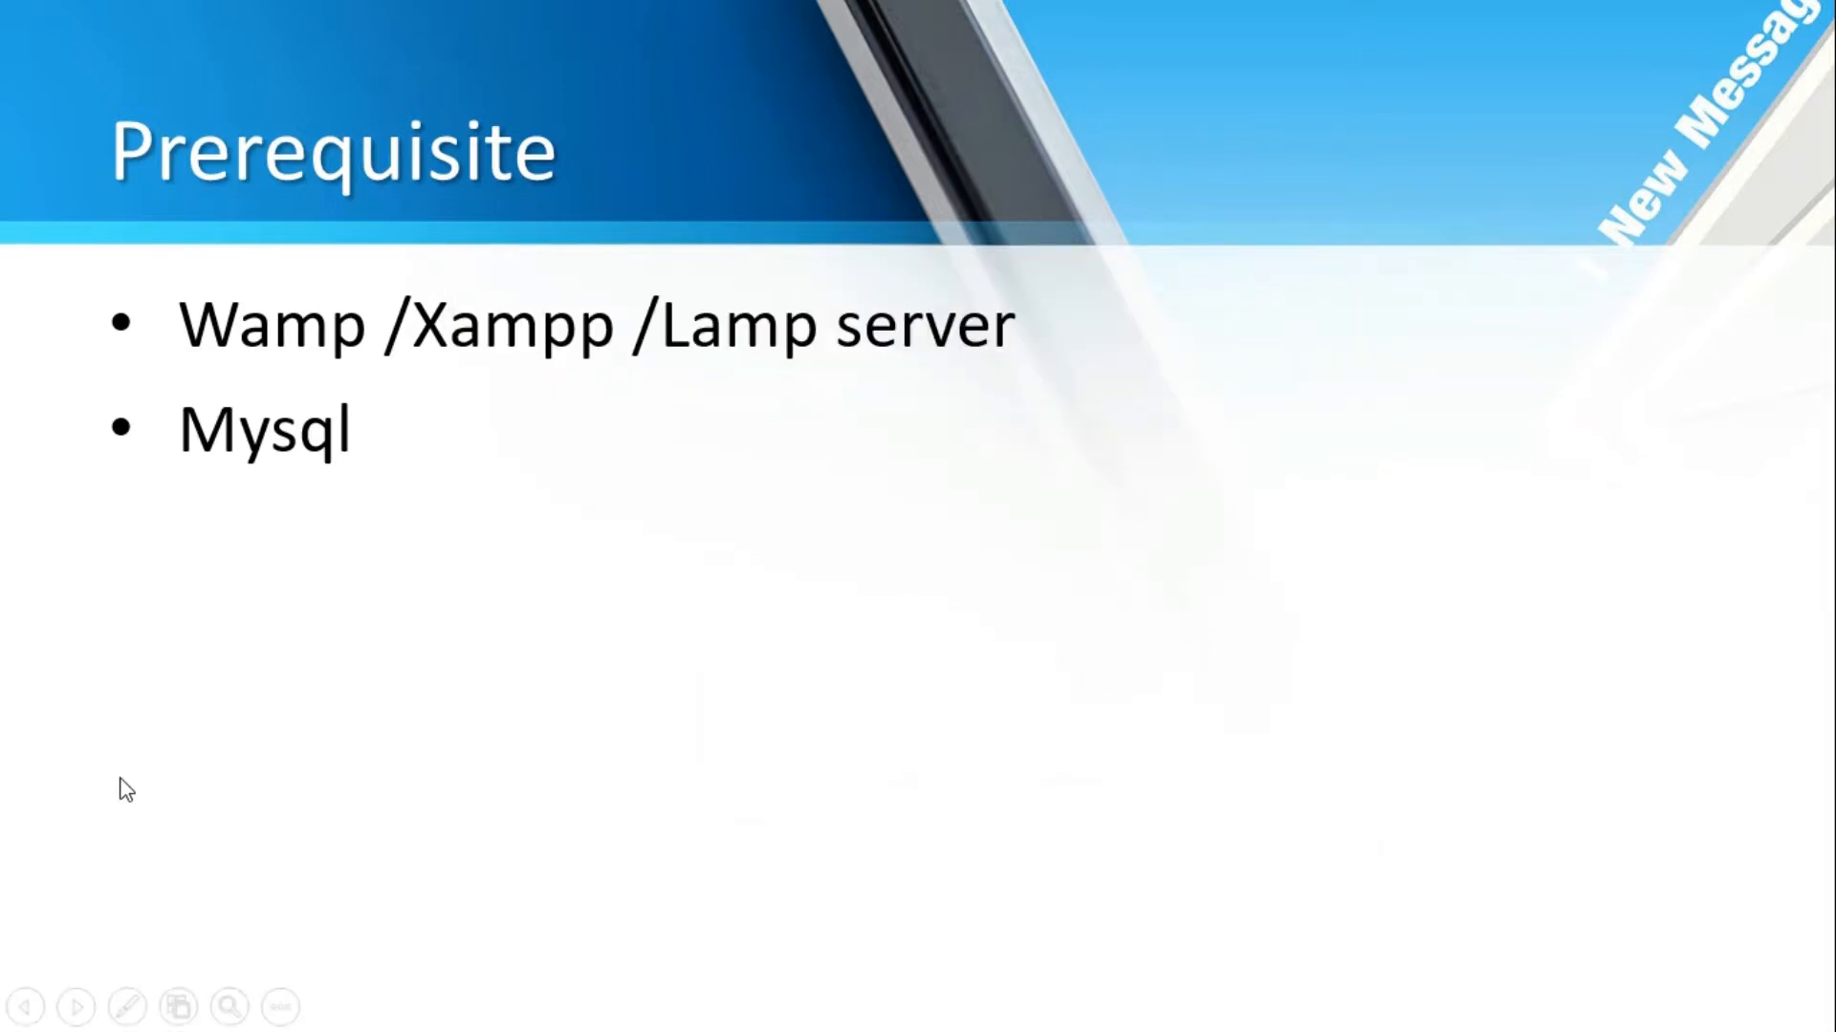
key(super)
Search the Start menu for mysql, then enter localhost:8080 as the address in a new Chrome window
text(mys)
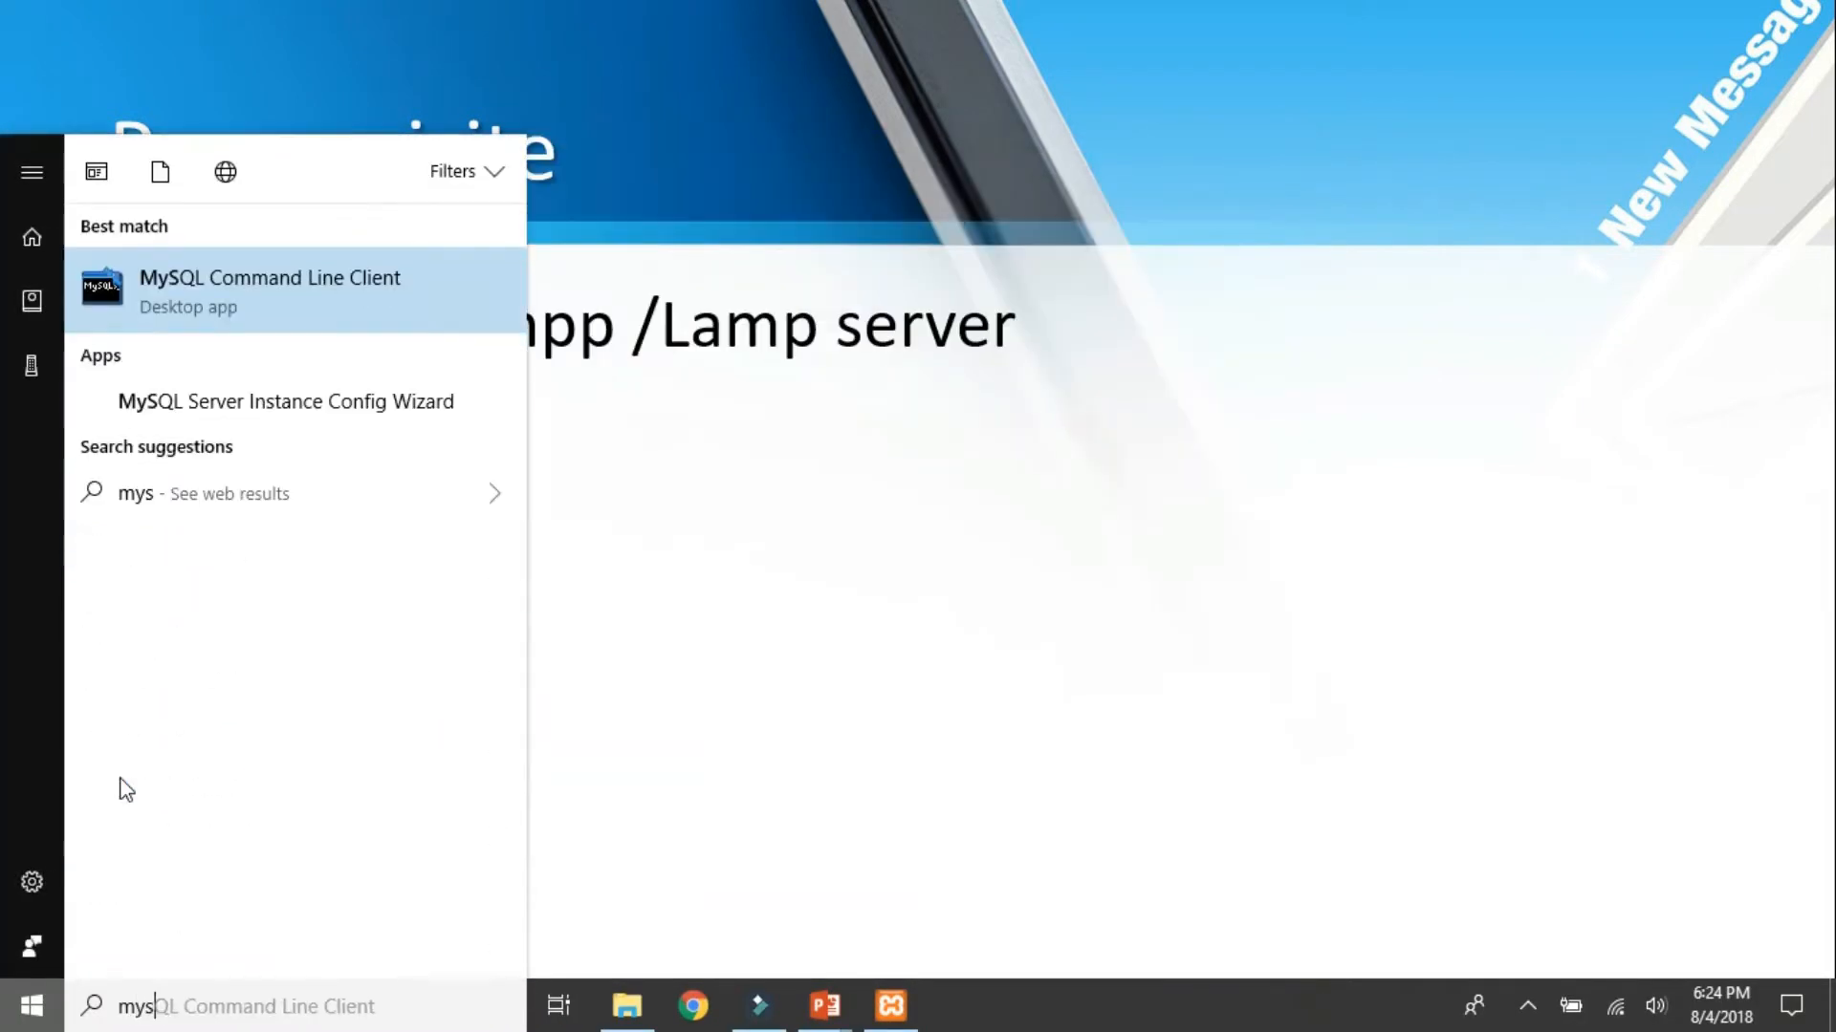
text(ql)
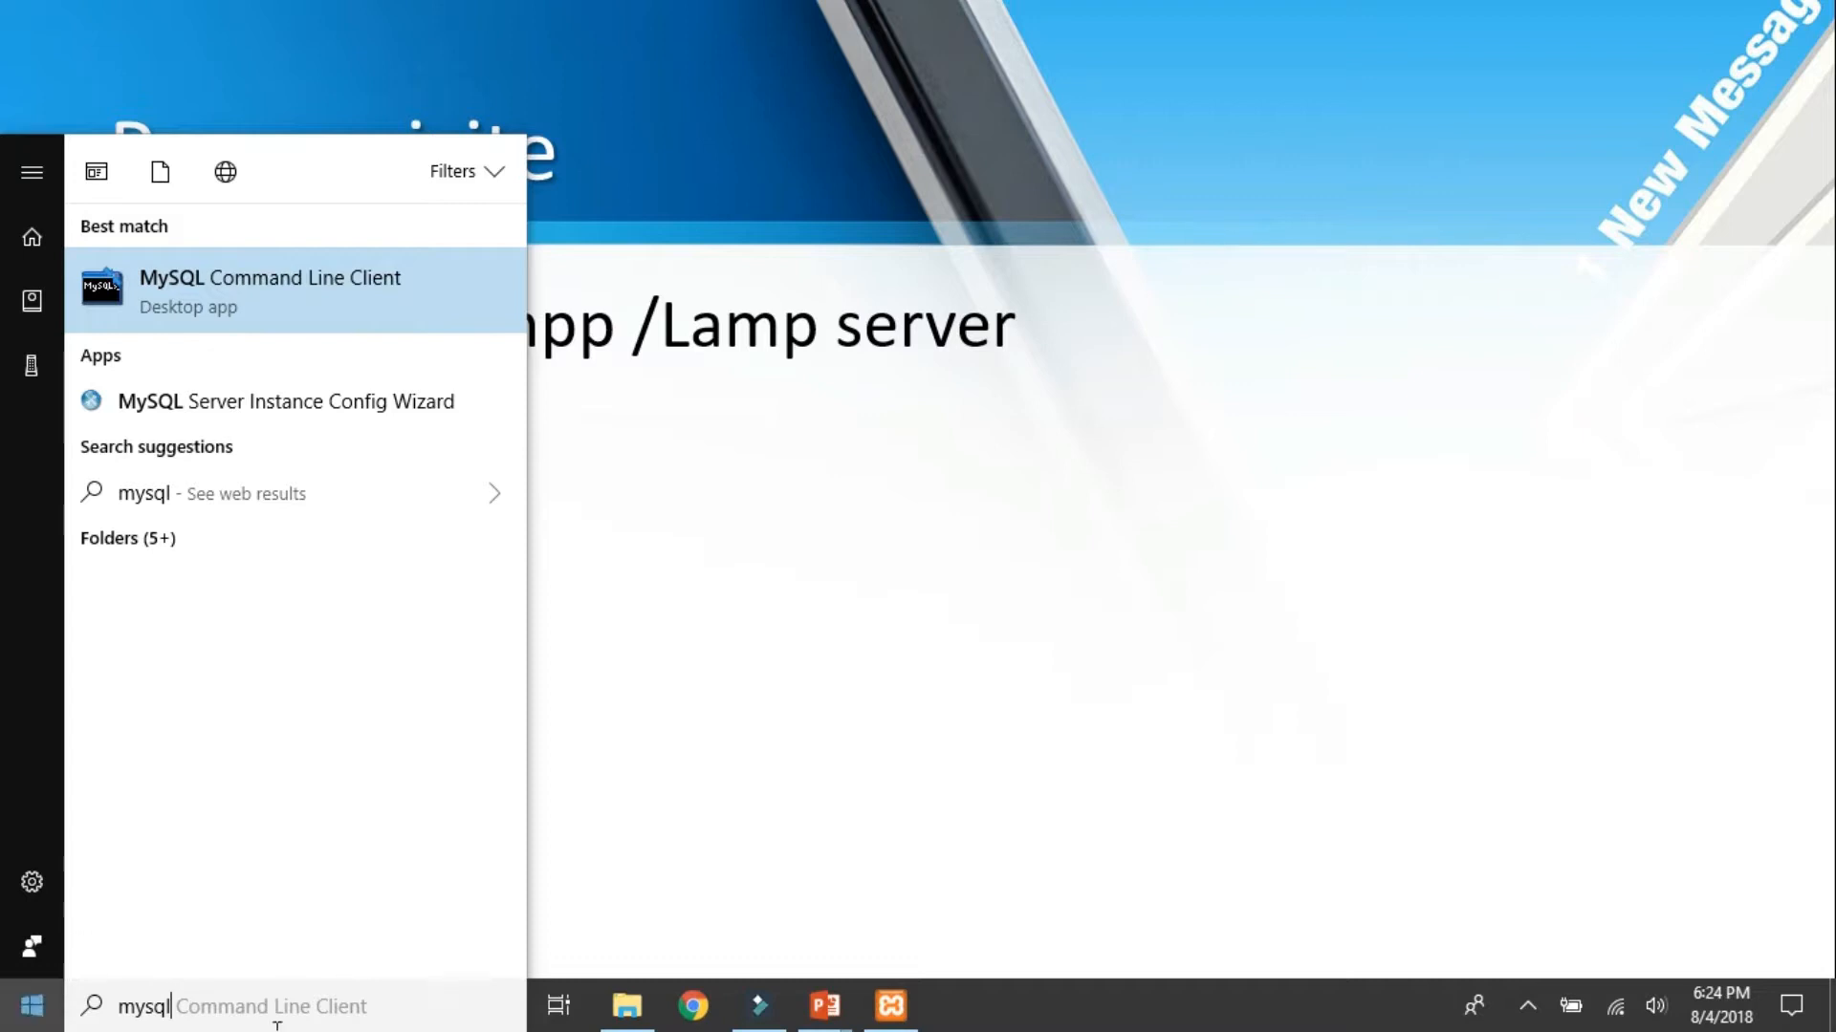
click(682, 1021)
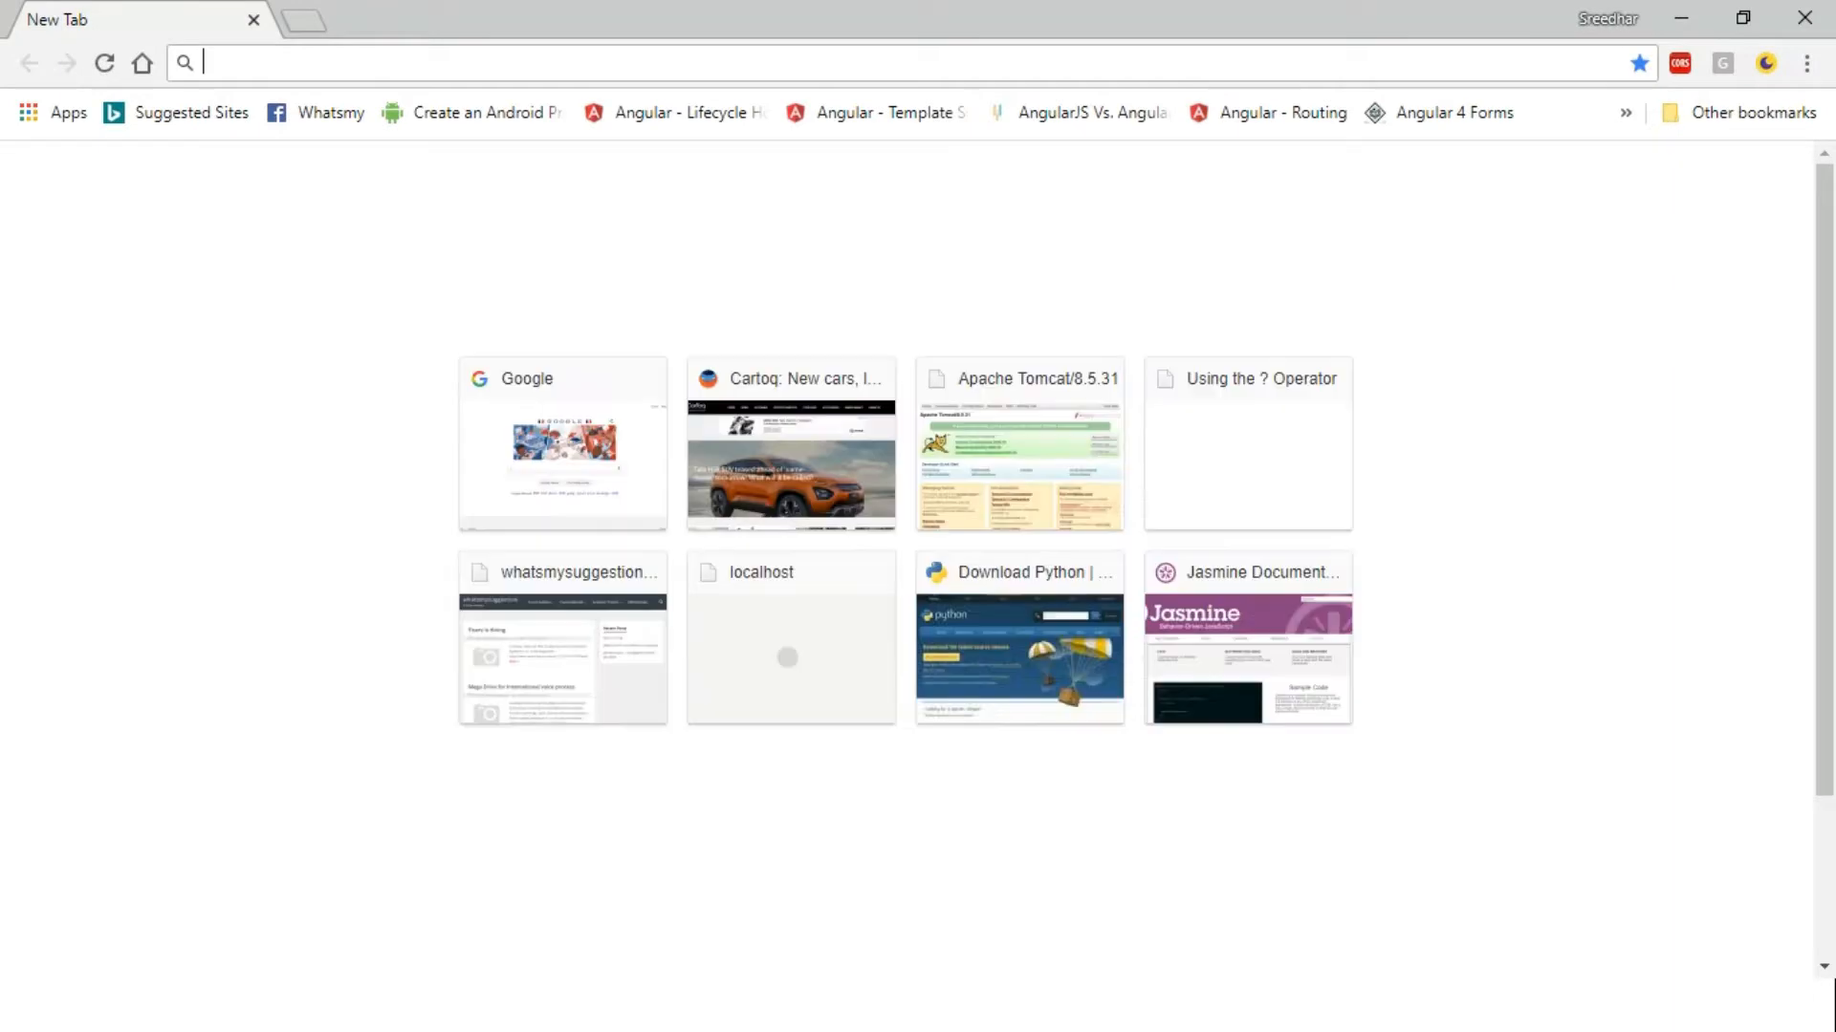
text(localhost:808)
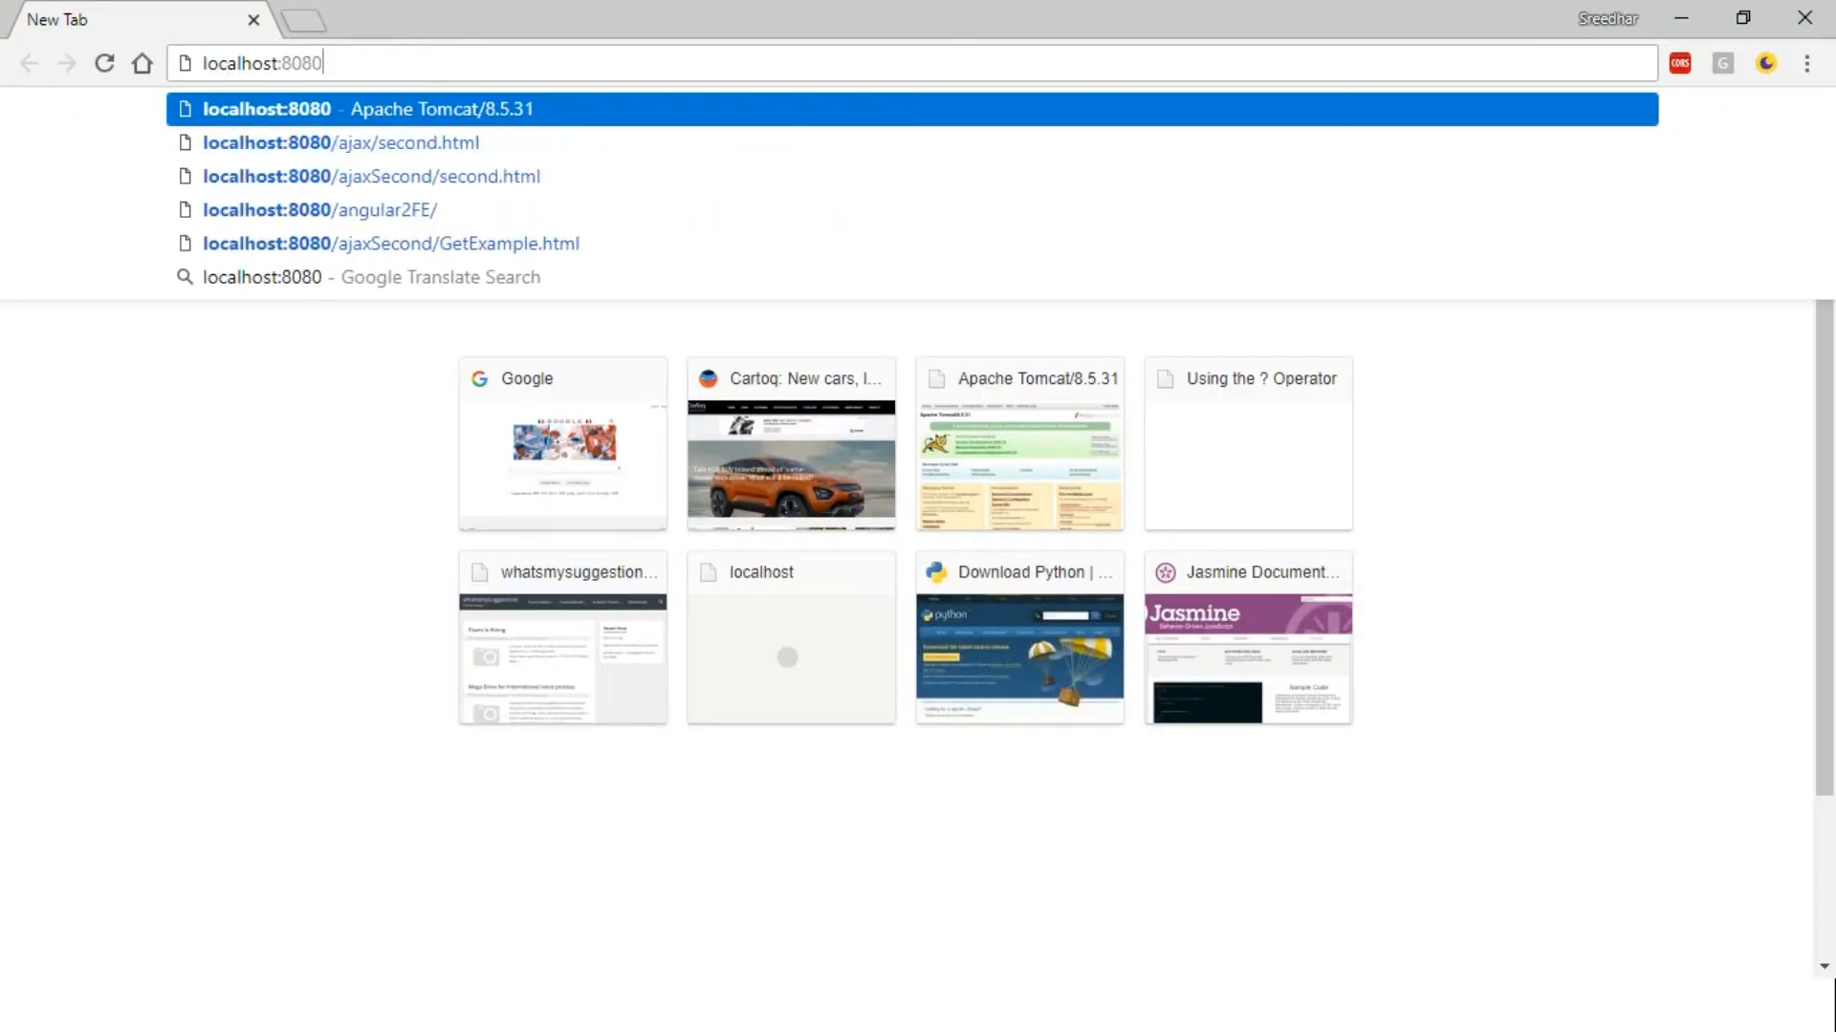
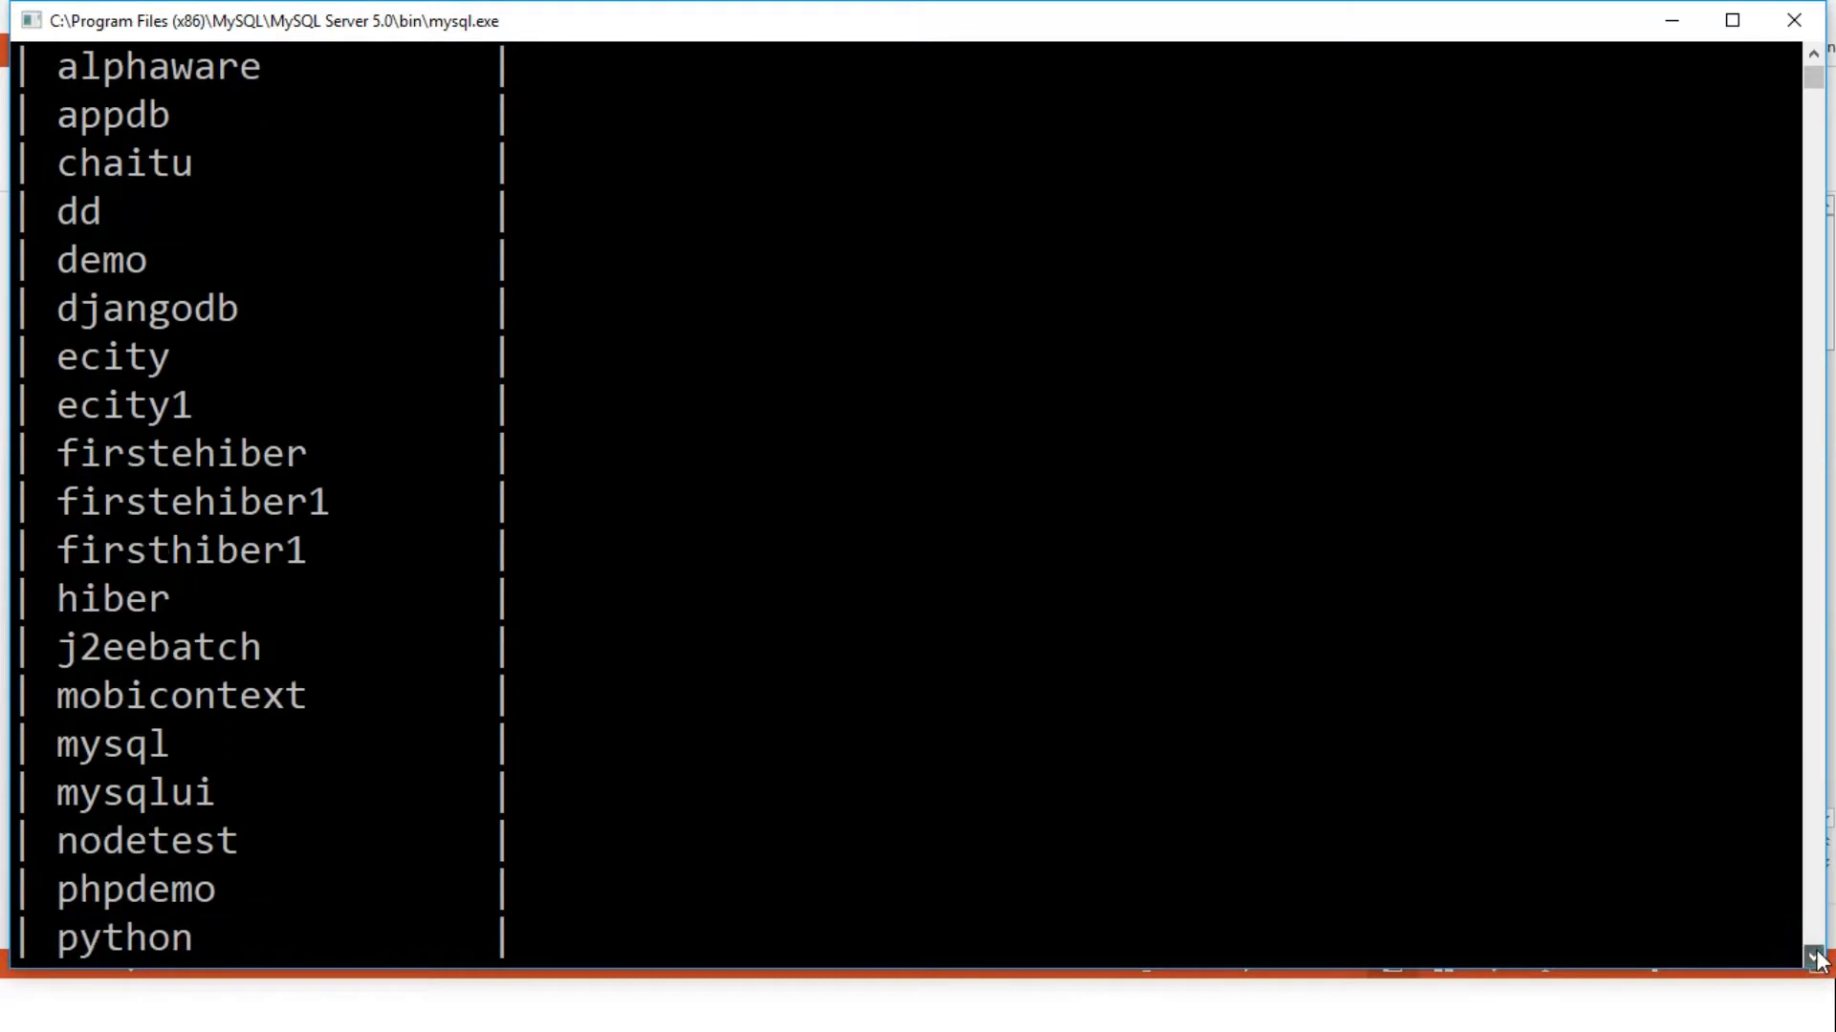
Scroll the 33-row SHOW DATABASES result down to its last entries, test25, testhiber and wp
click(1813, 957)
click(1813, 957)
click(1814, 957)
click(1813, 957)
click(1814, 957)
click(1814, 957)
click(1813, 957)
click(1813, 957)
click(1813, 957)
click(1814, 957)
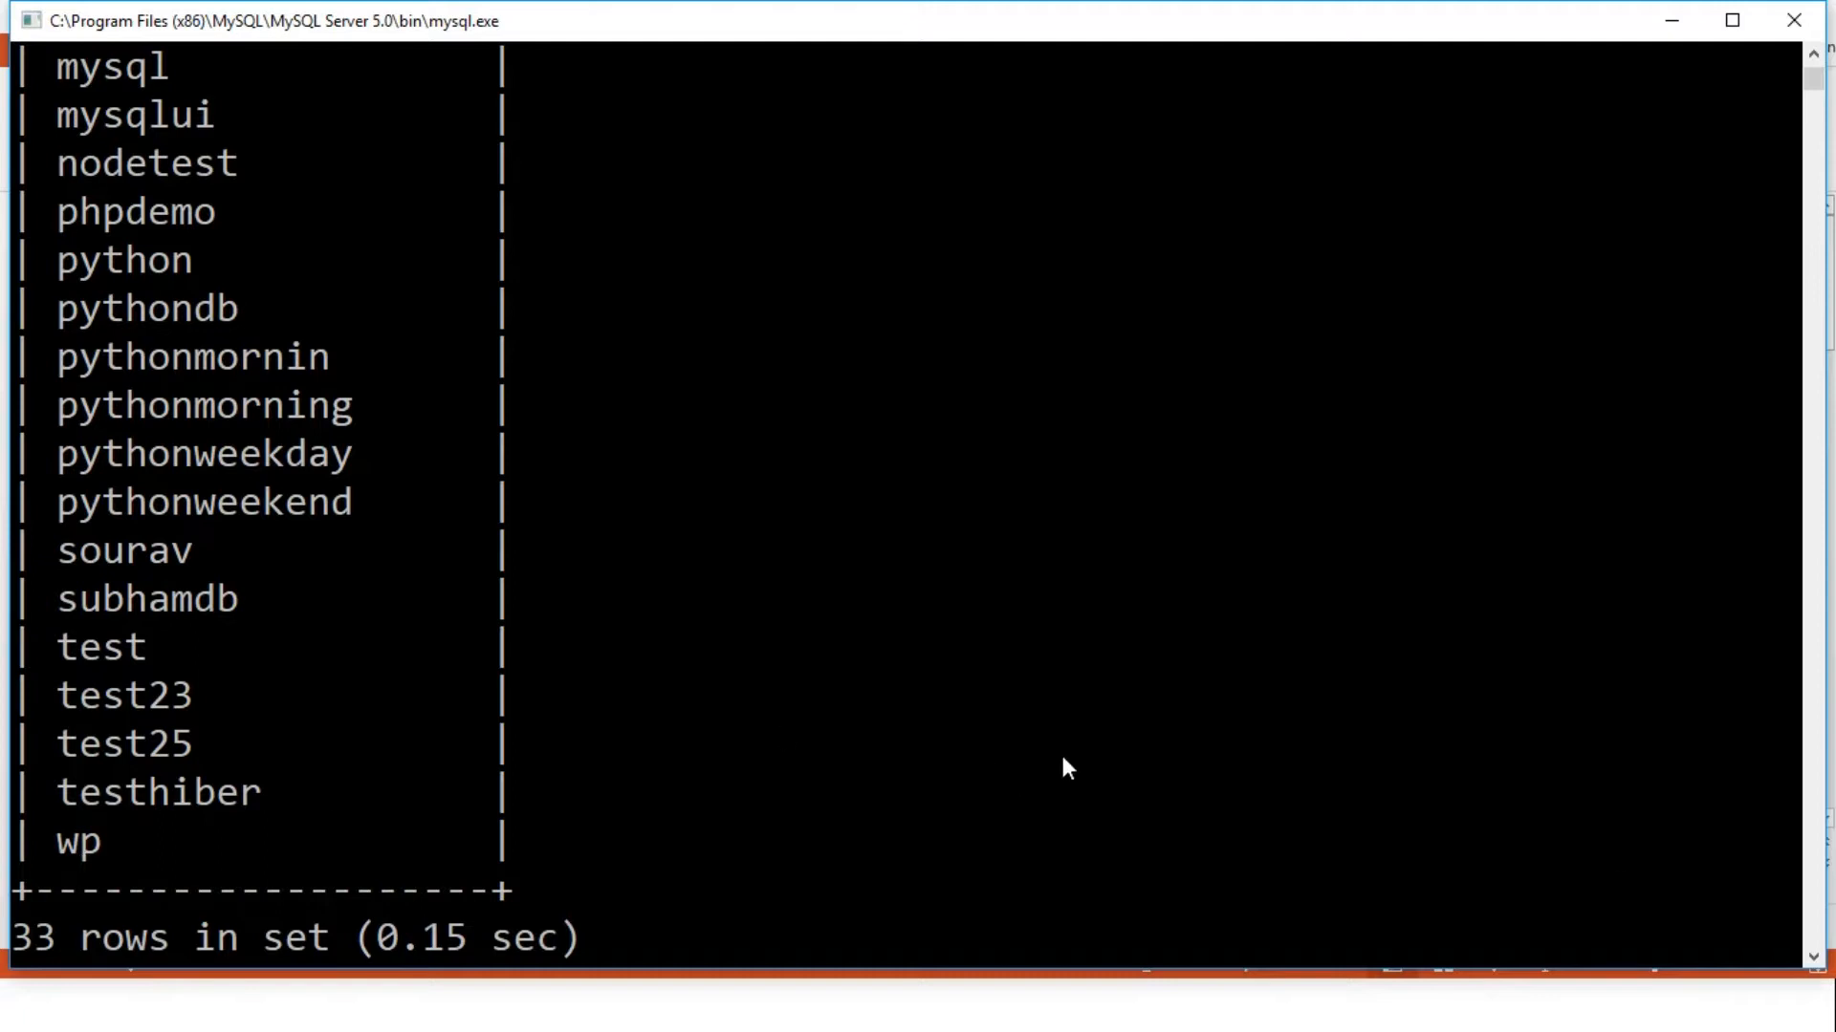
click(1813, 958)
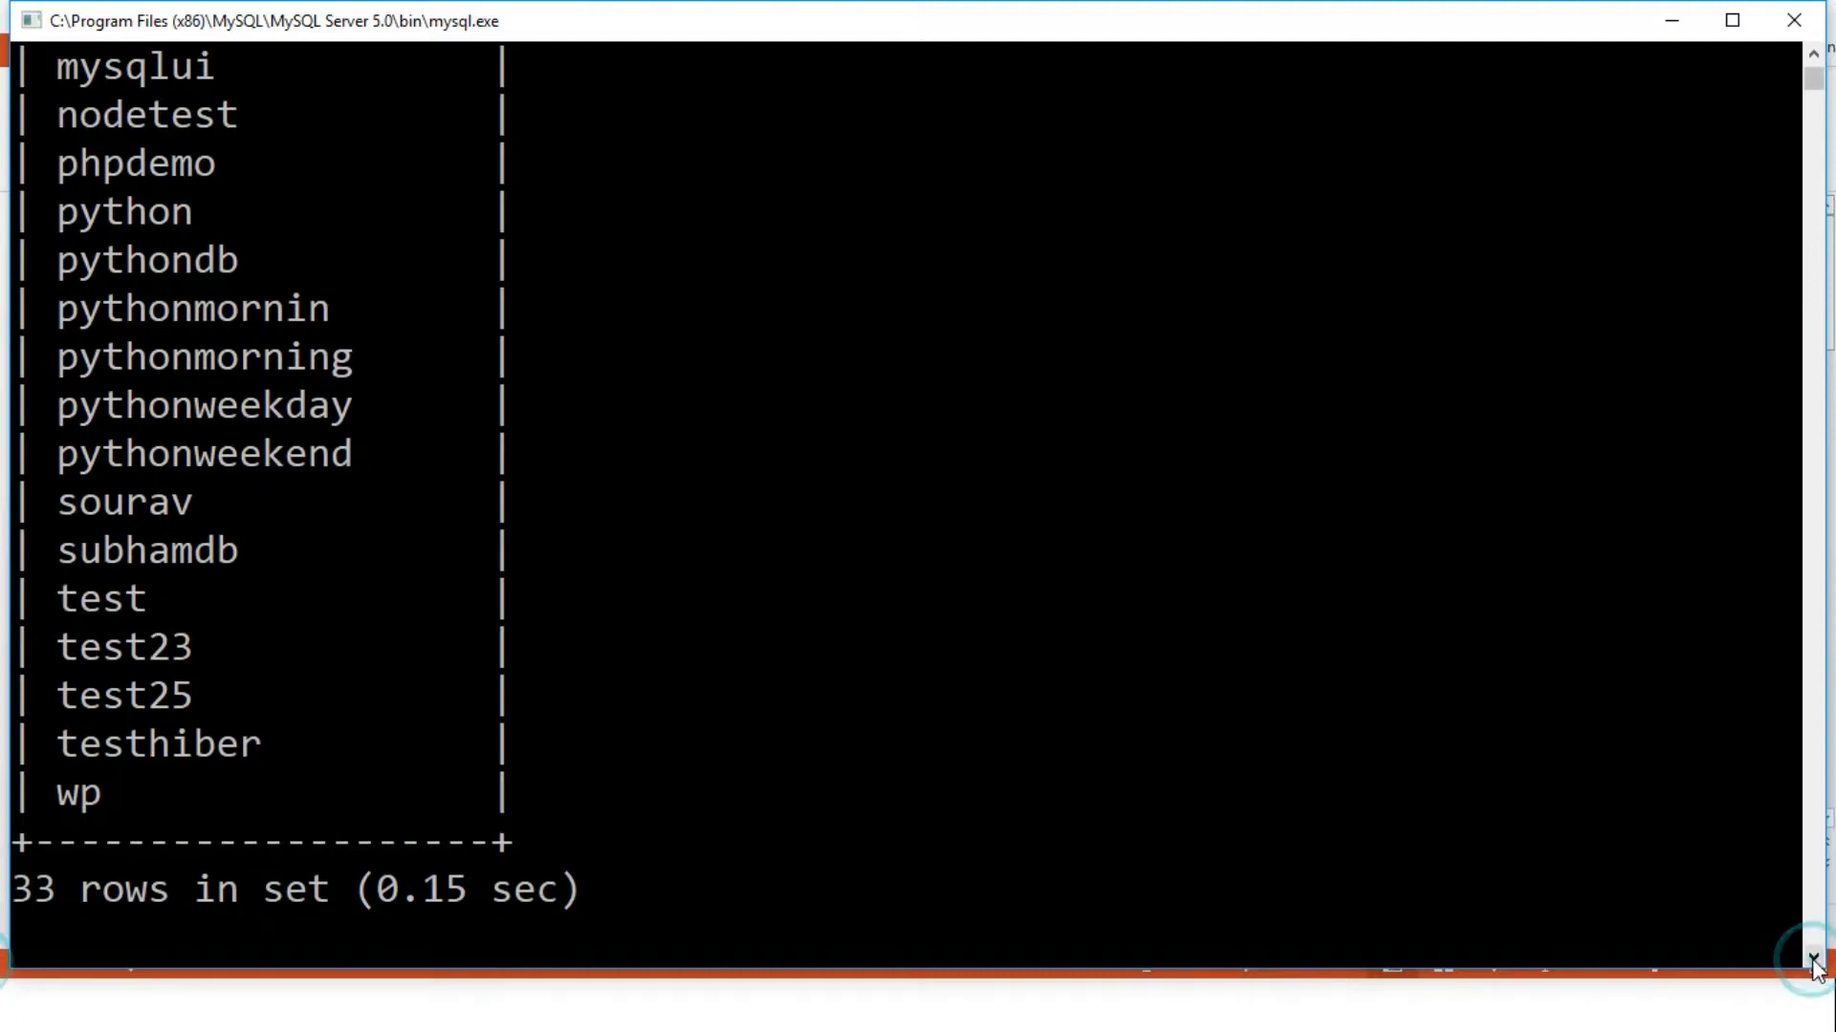
click(1812, 958)
Create the wordpress1 database, switch to it with USE, and confirm SHOW TABLES returns an empty set
text(crea)
text(ta)
key(BackSpace)
text(e database )
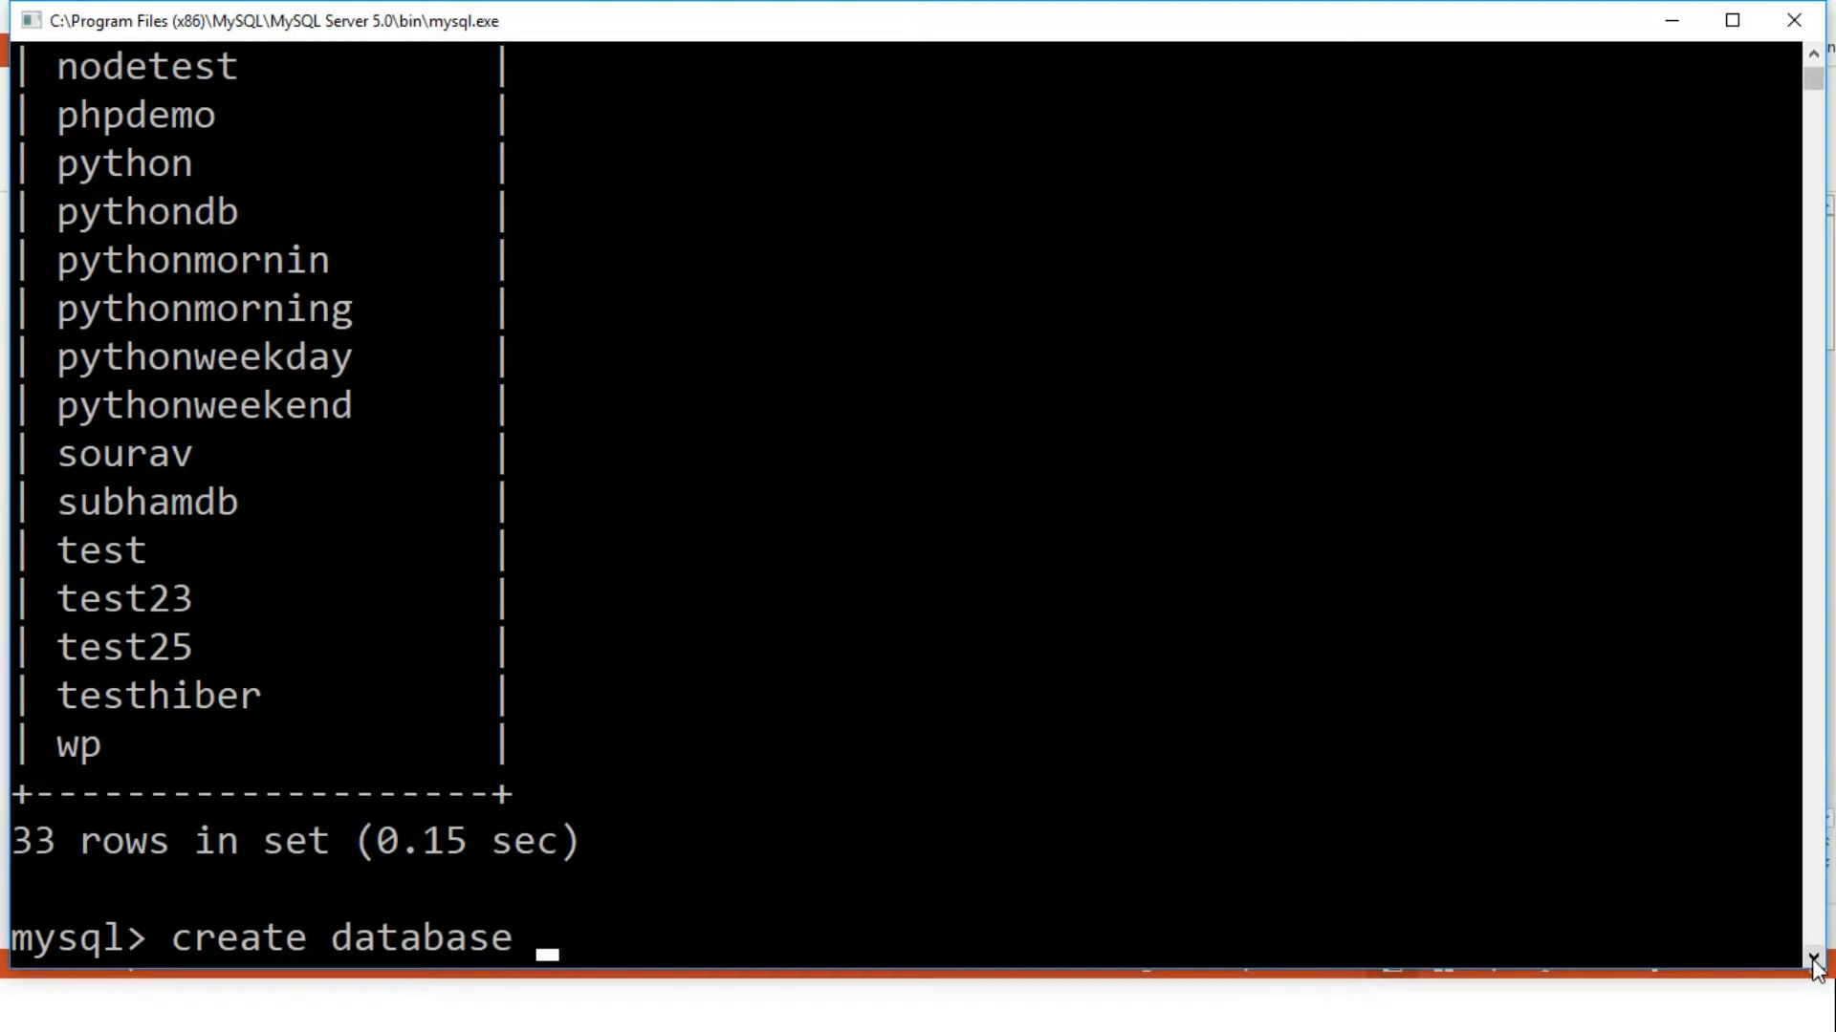
text(wordpress)
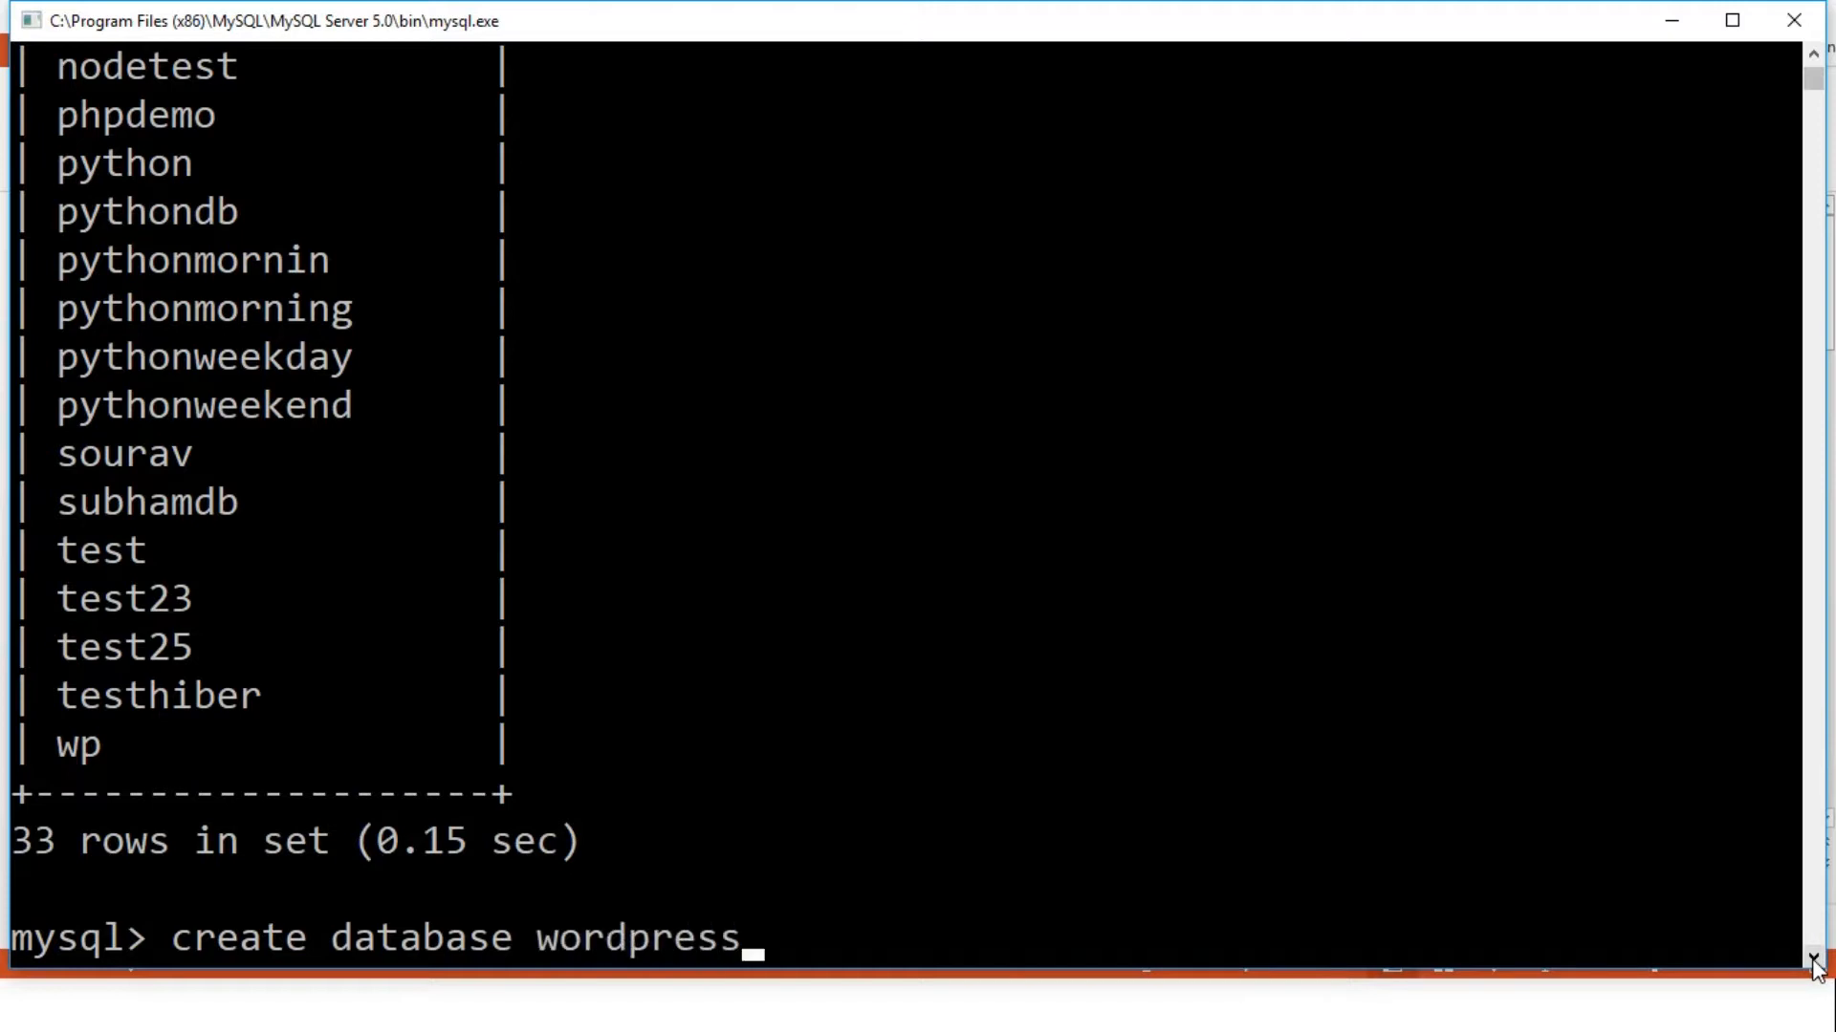
text(1;)
key(Return)
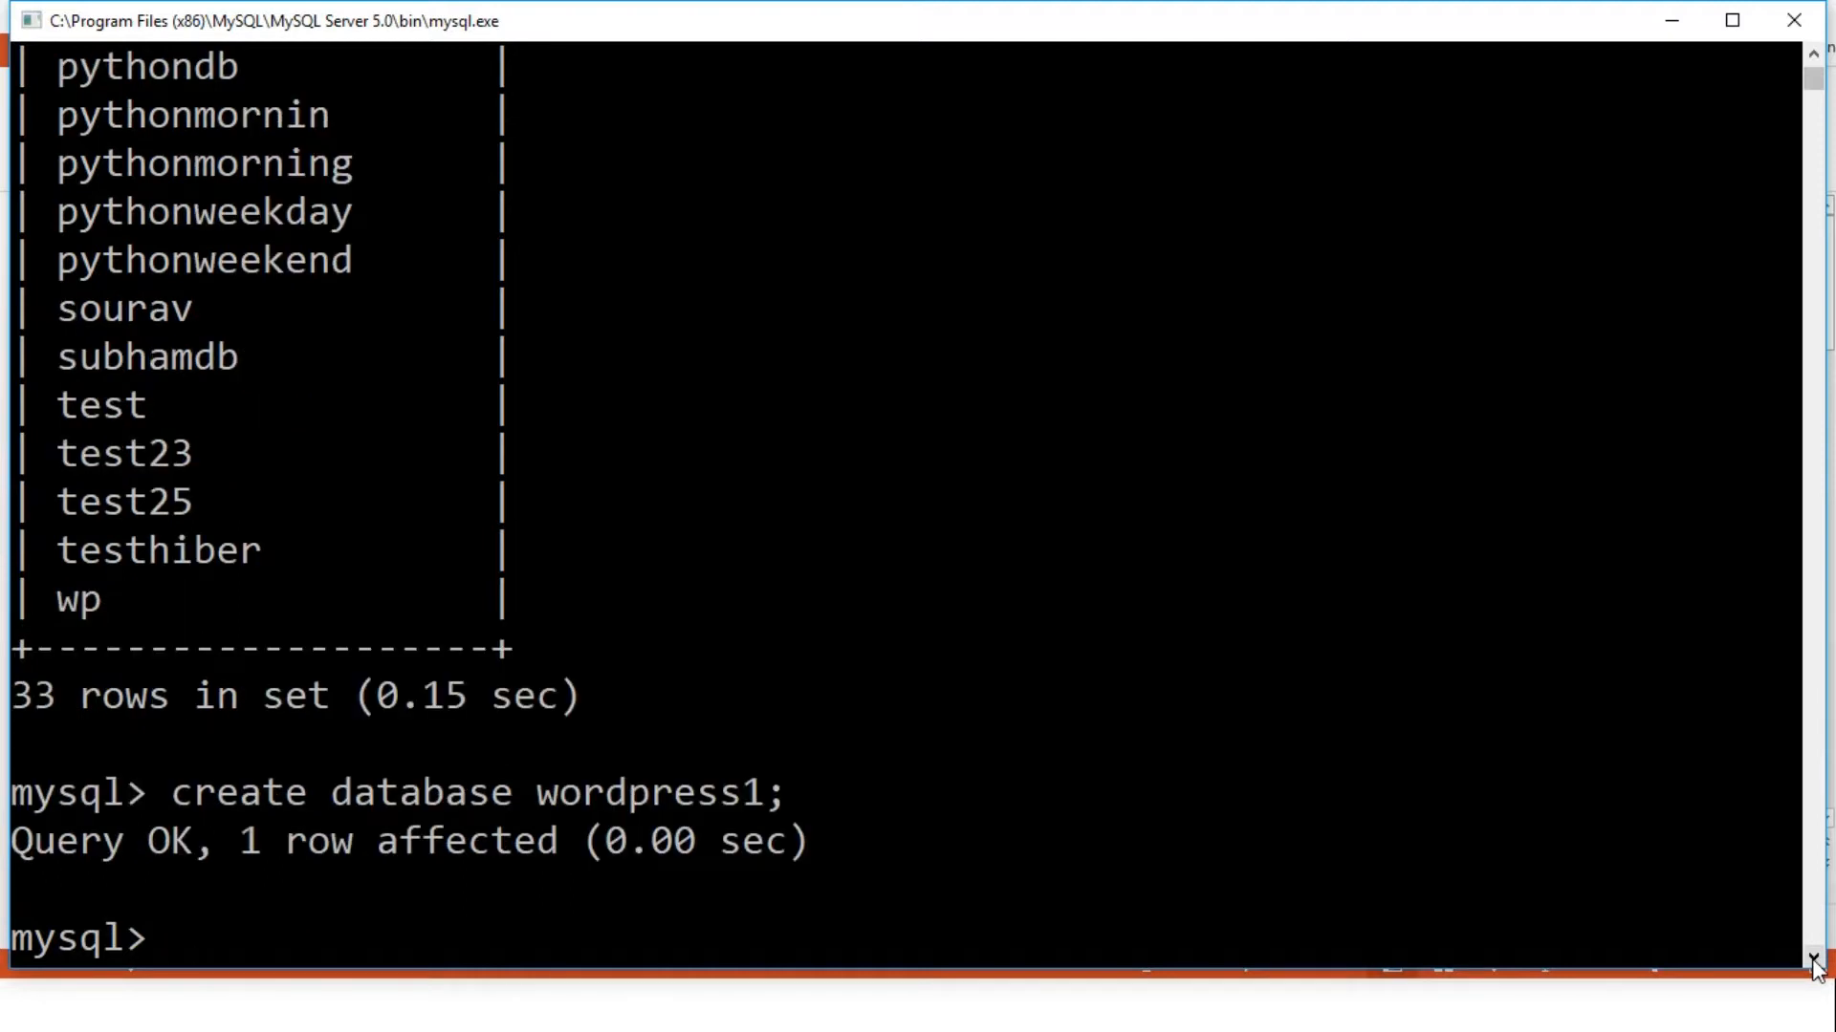
text(use wordpres)
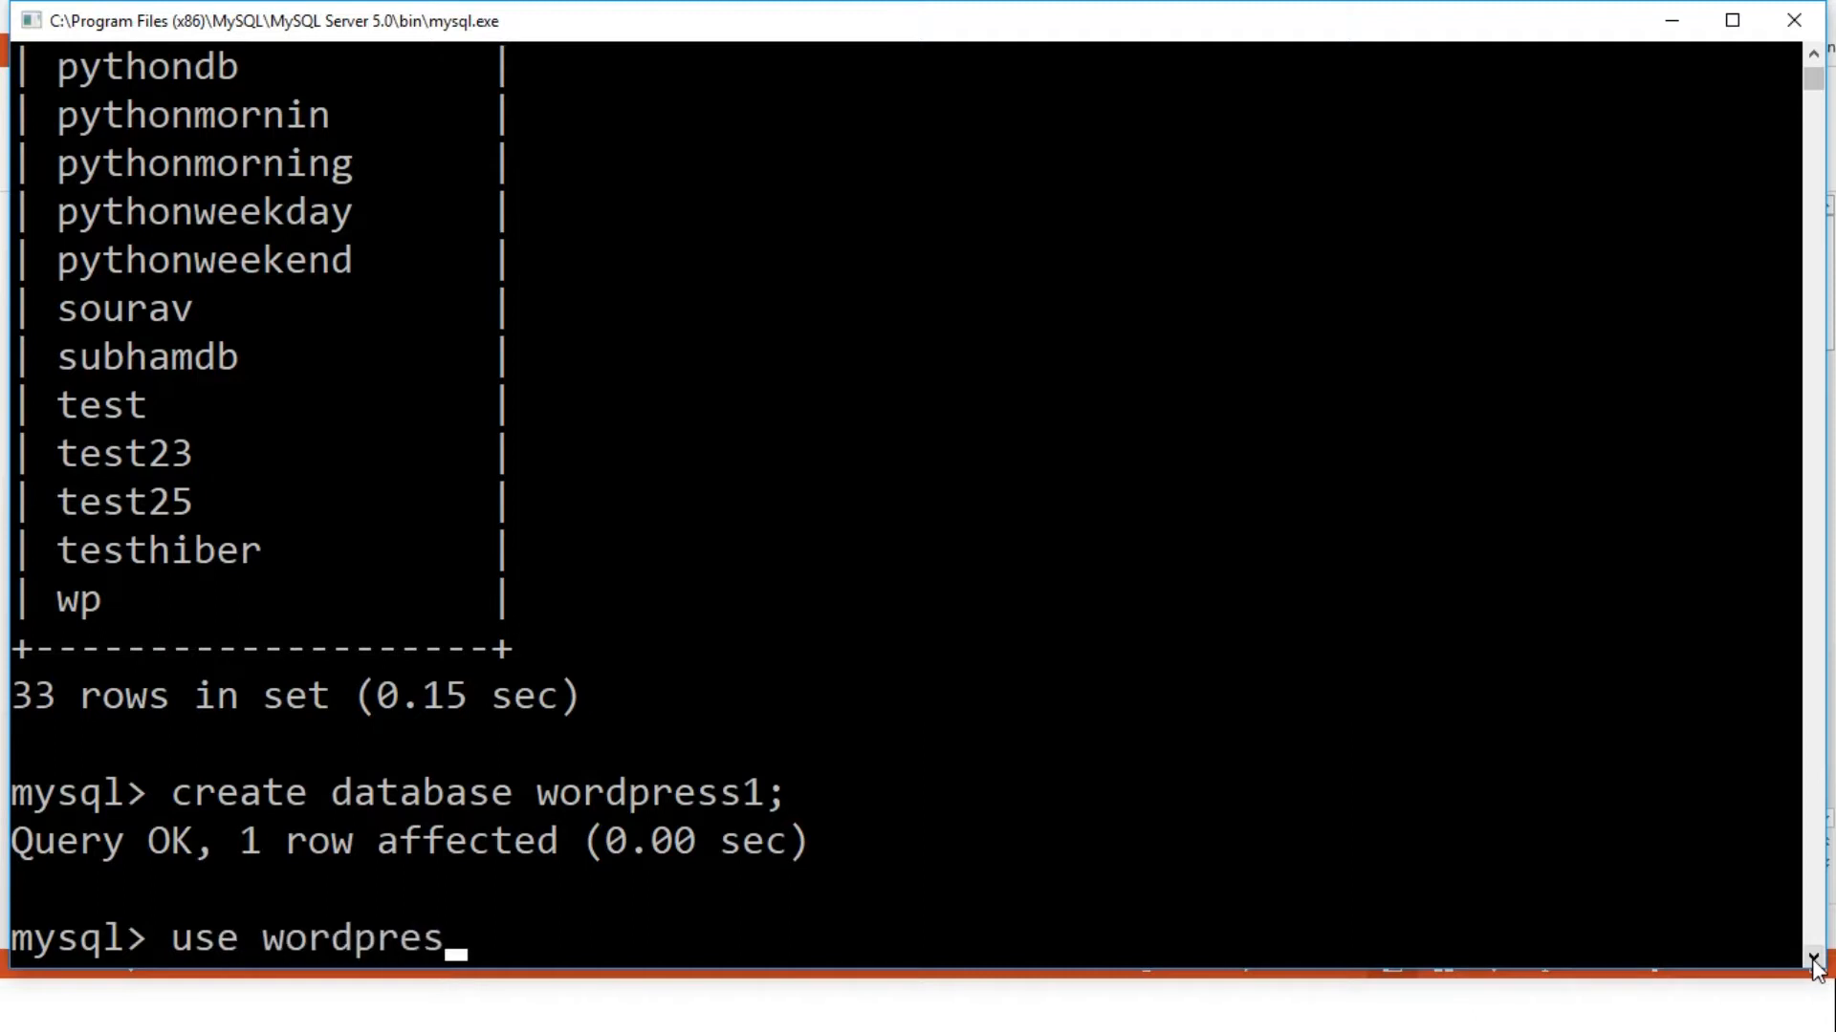
text(s1;)
key(Return)
text(show tables;)
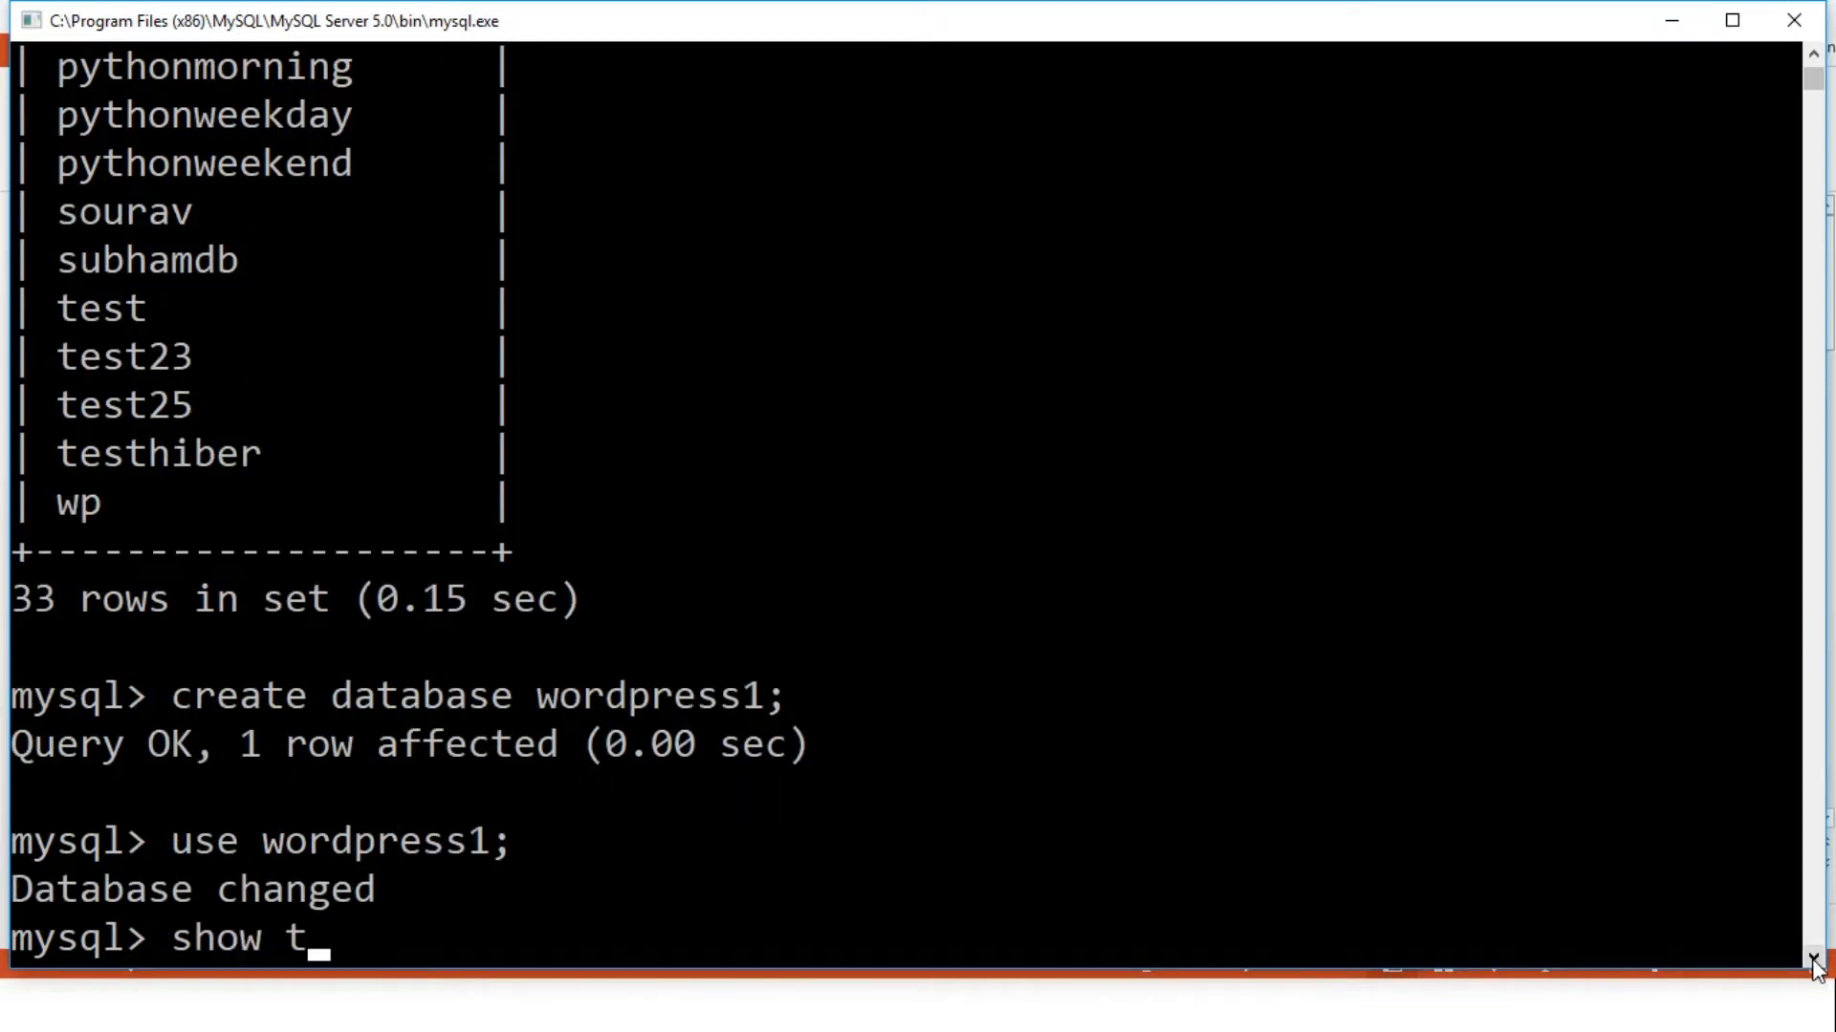
key(Return)
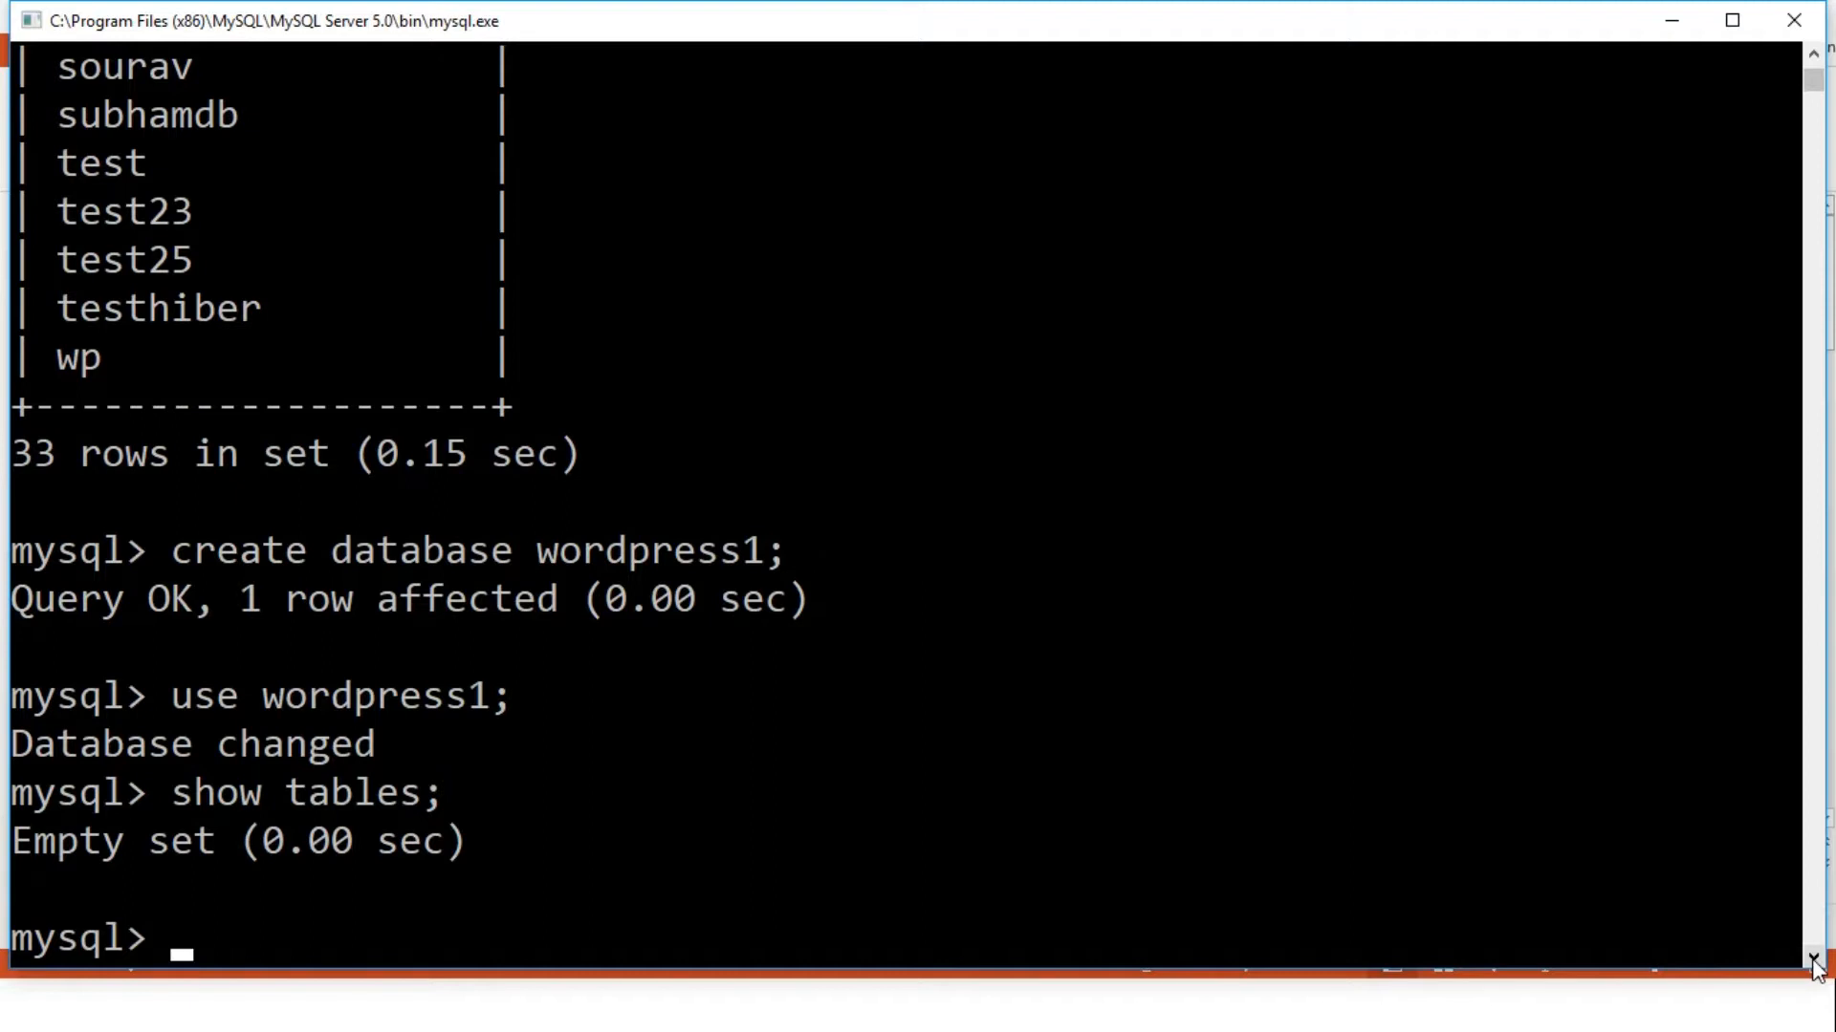
Leave the MySQL console and launch Google Chrome from the Start search
key(alt+Tab)
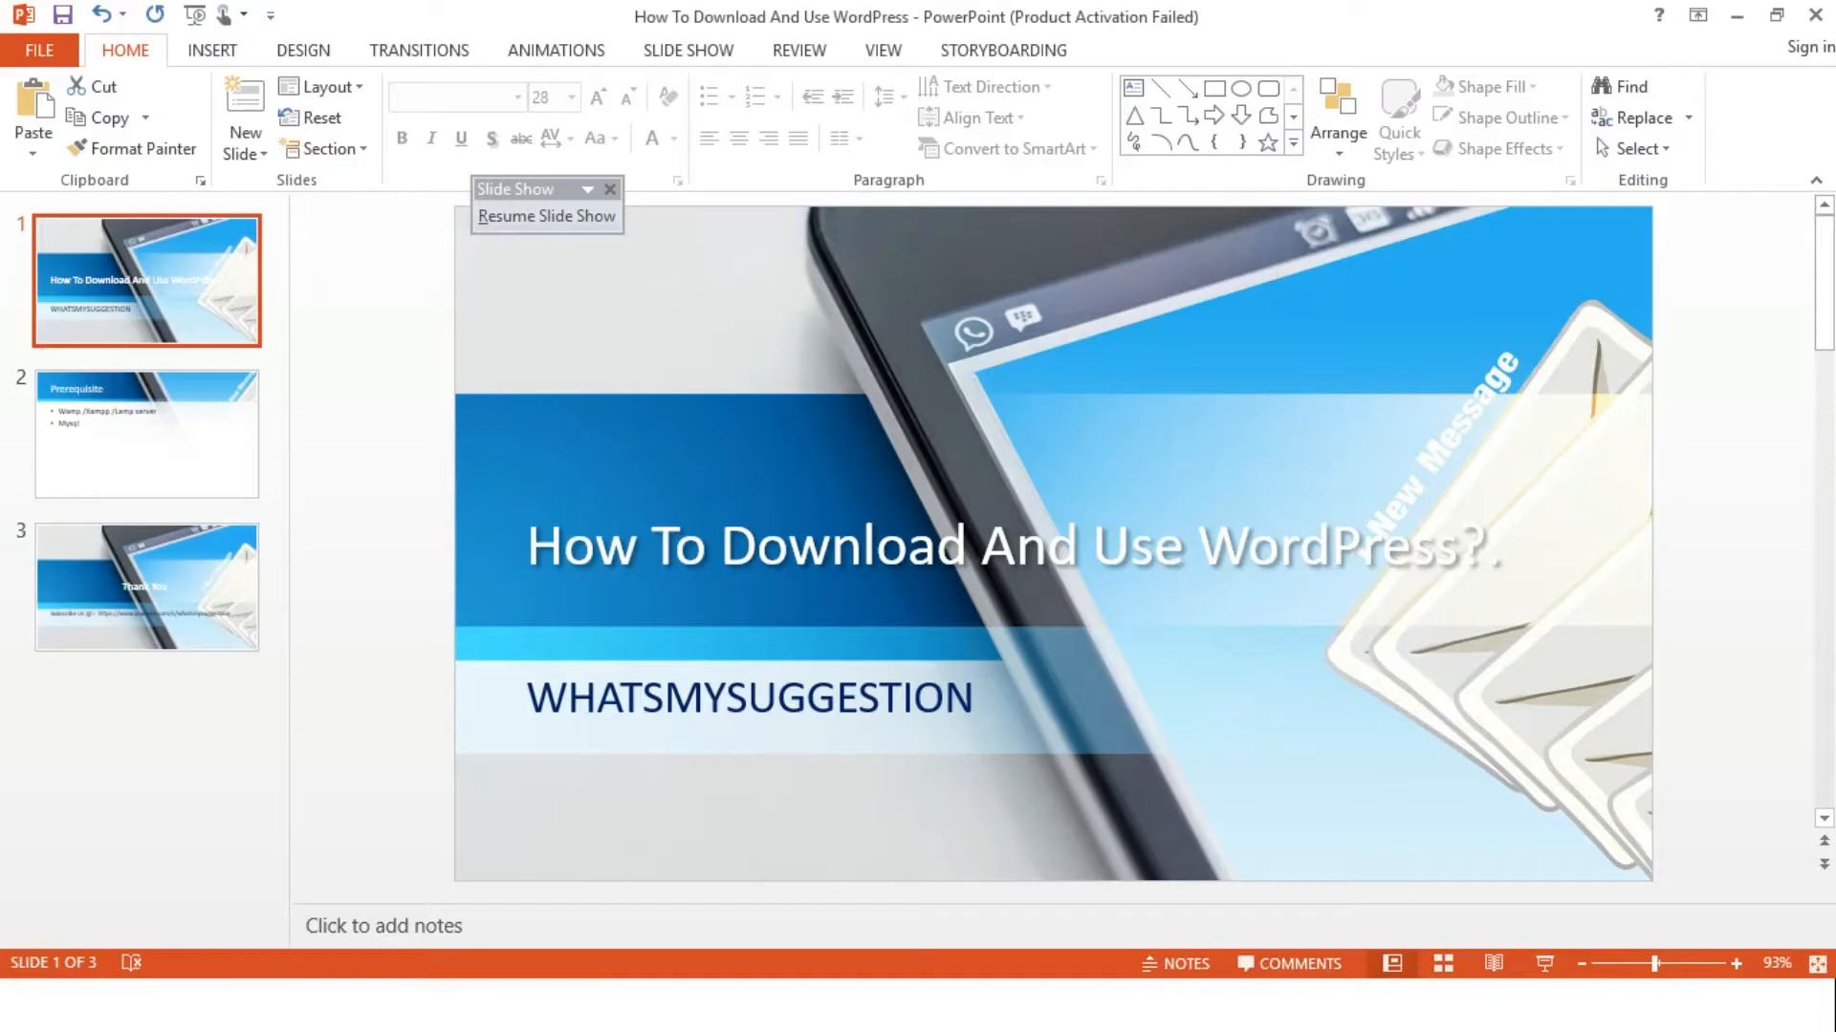
key(alt+Tab)
key(alt+Tab)
key(alt+Tab)
key(alt+Tab)
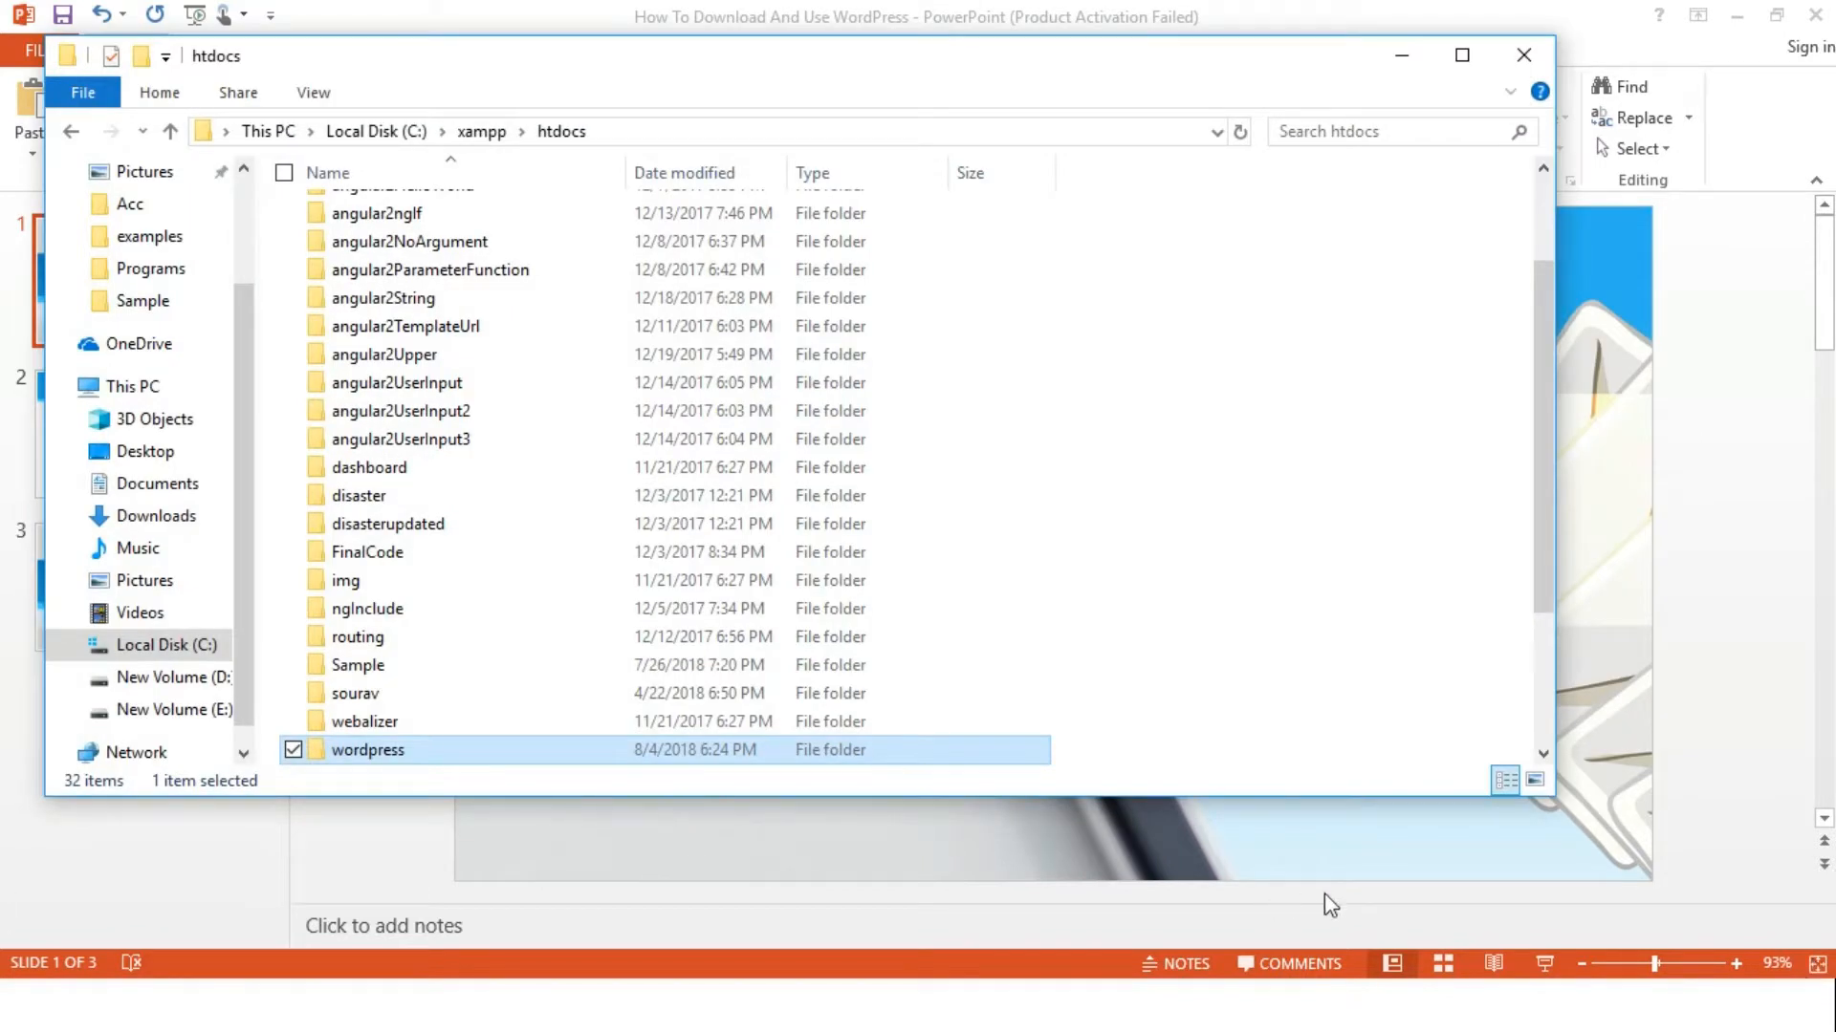
key(alt+Tab)
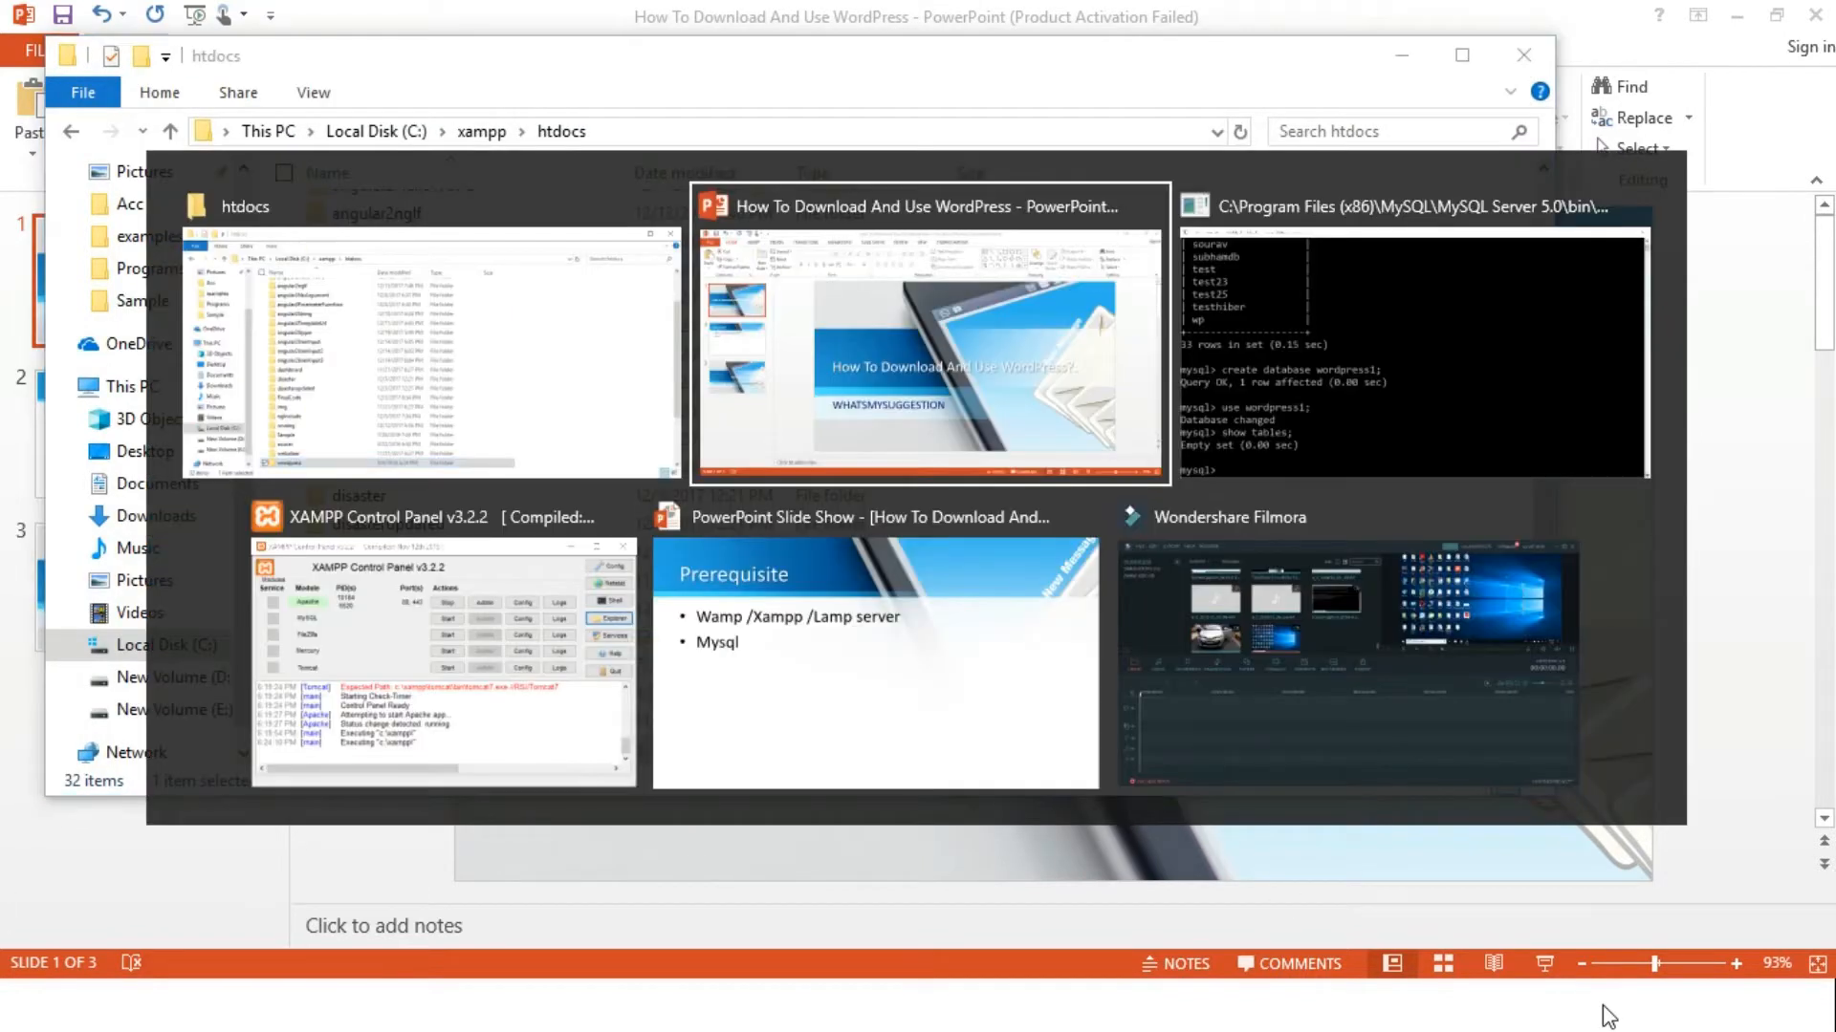
click(389, 604)
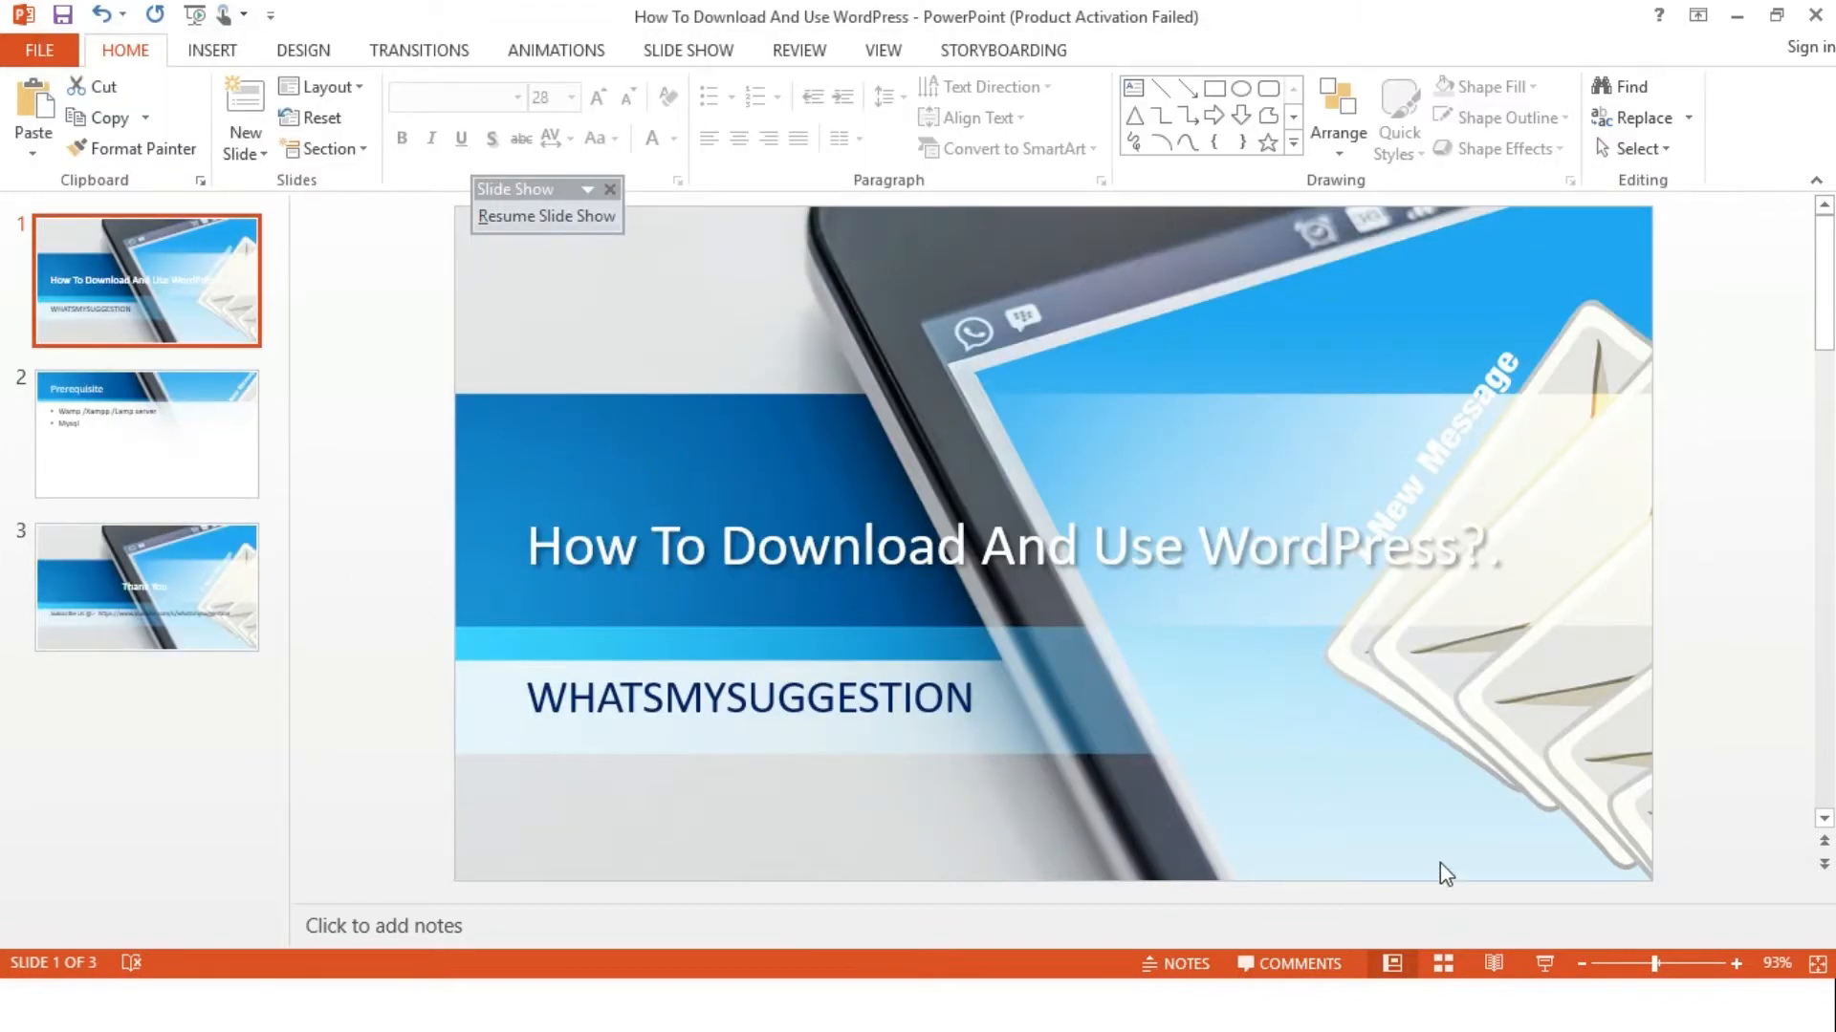
key(super)
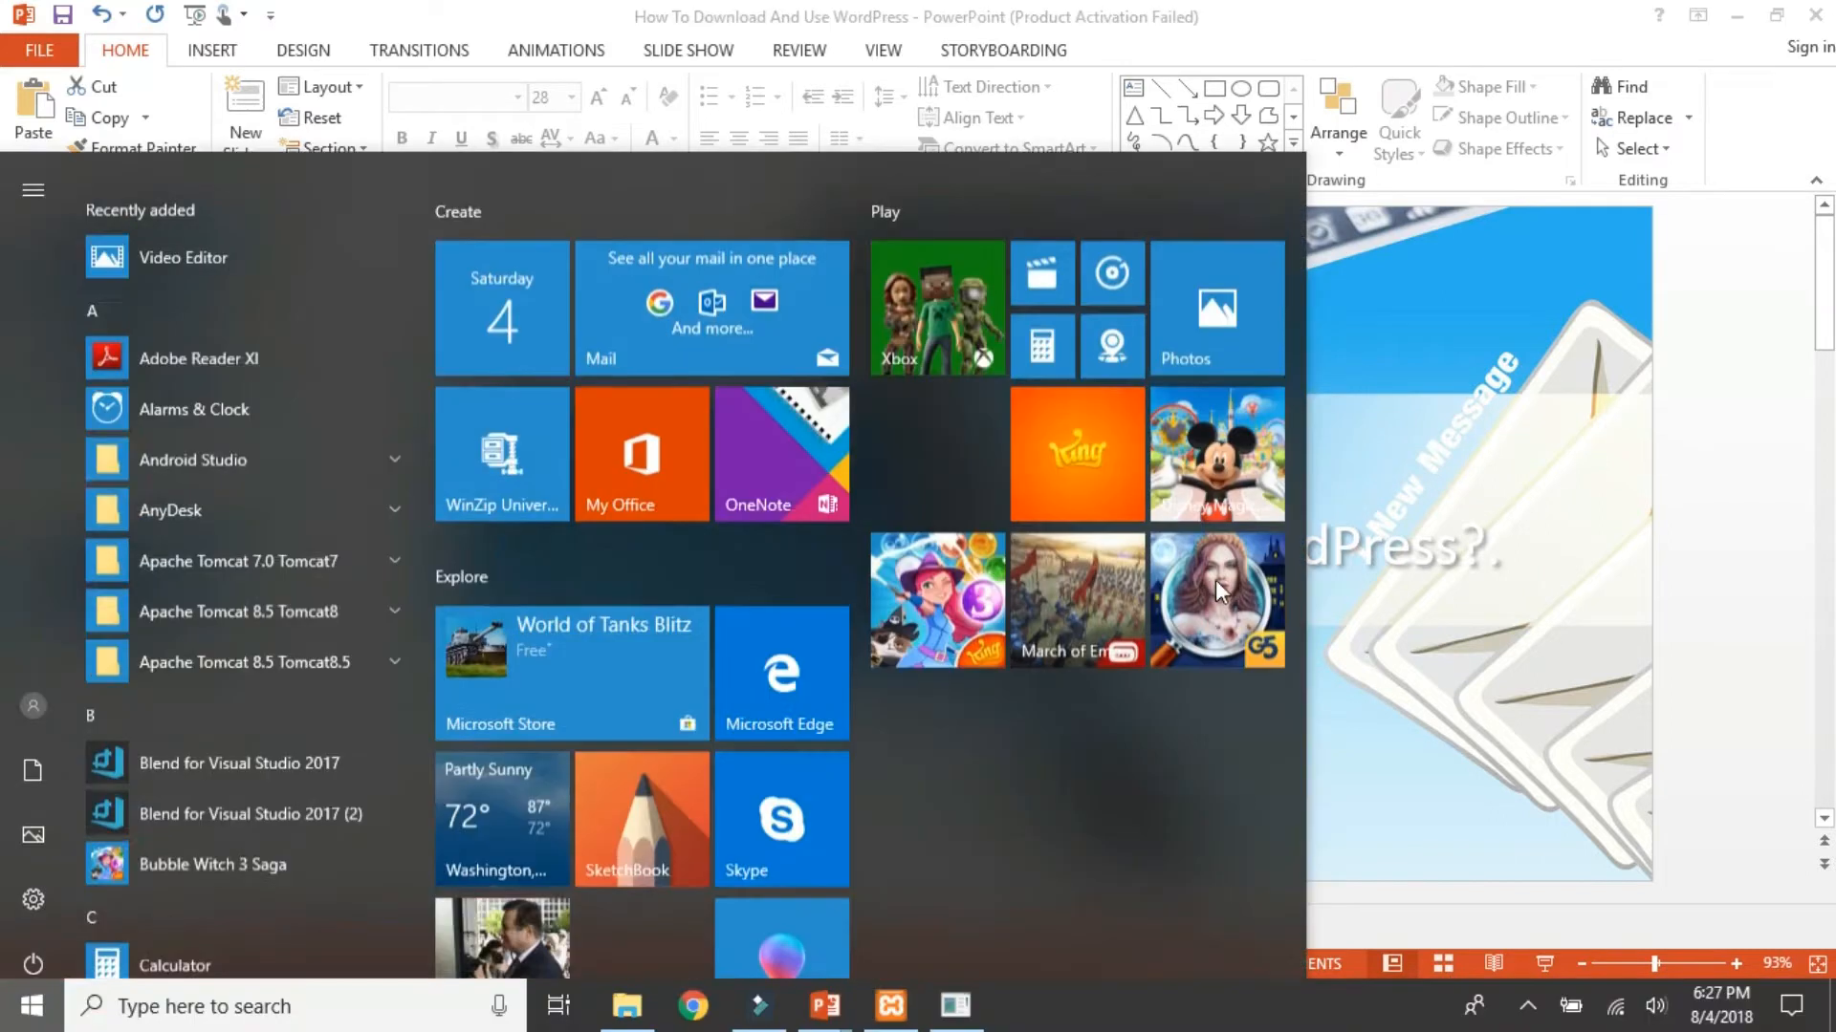
text(goo)
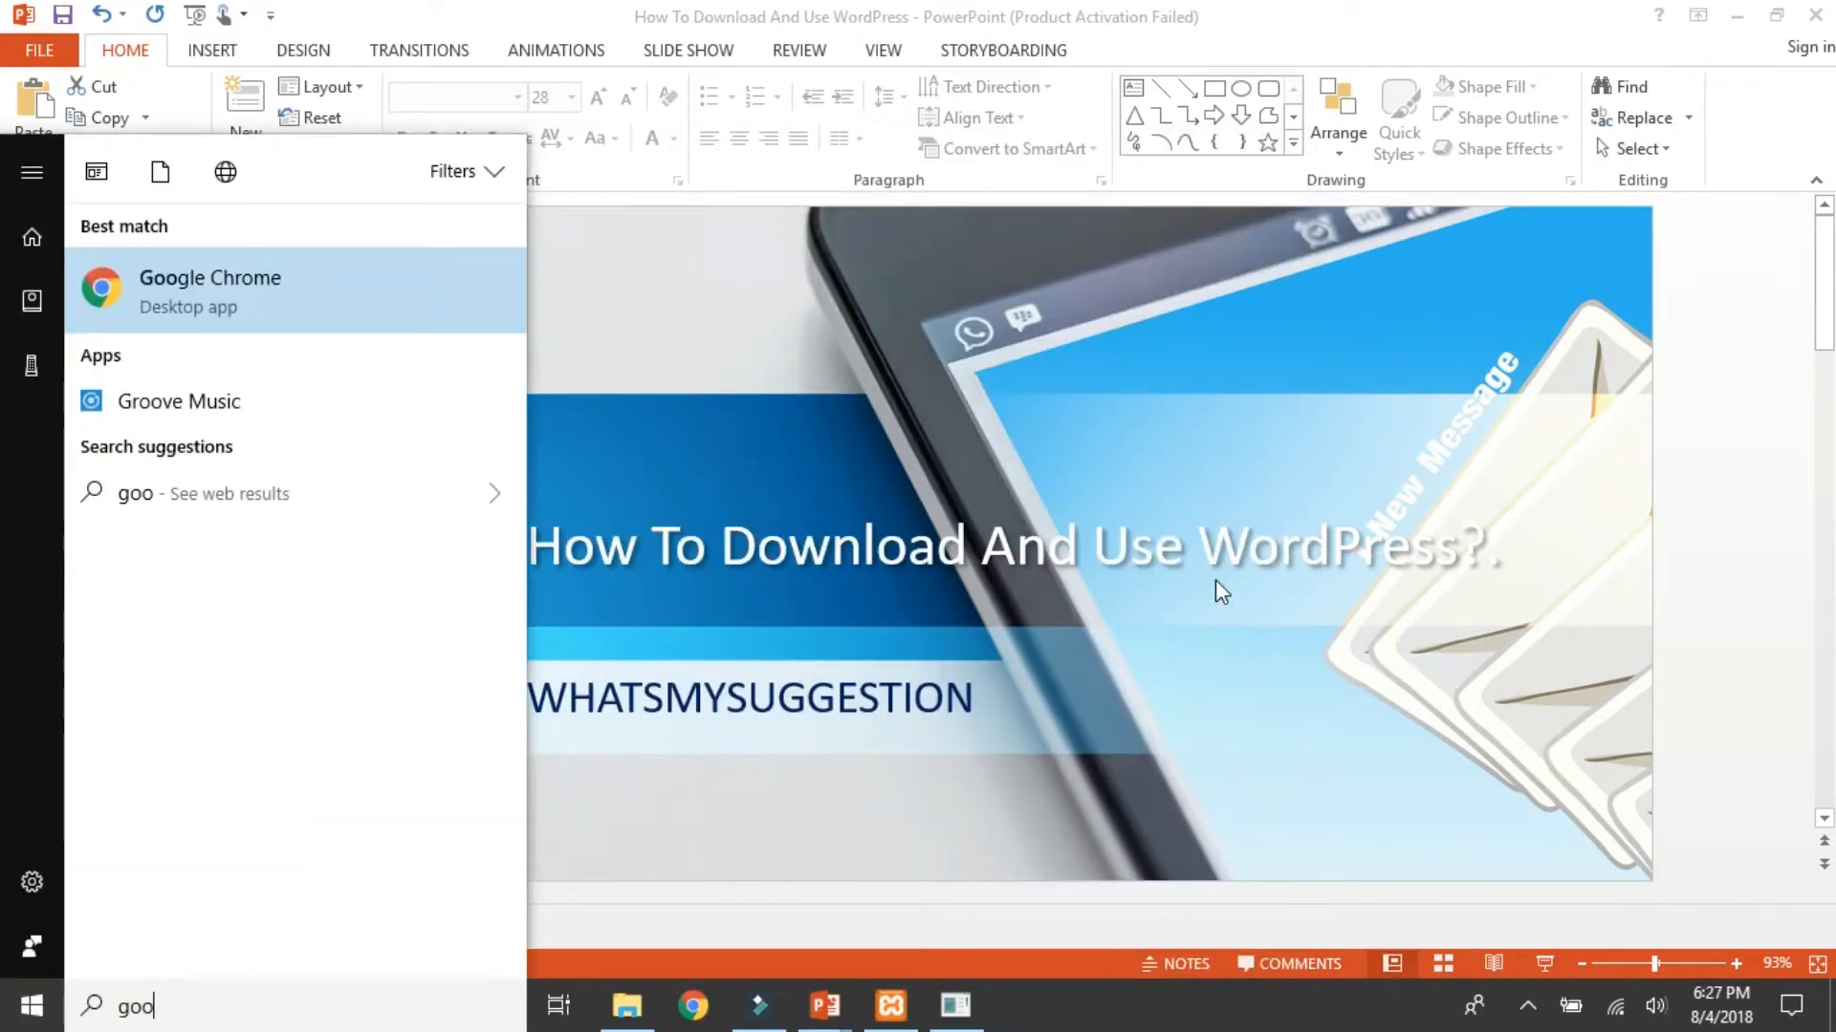
key(Return)
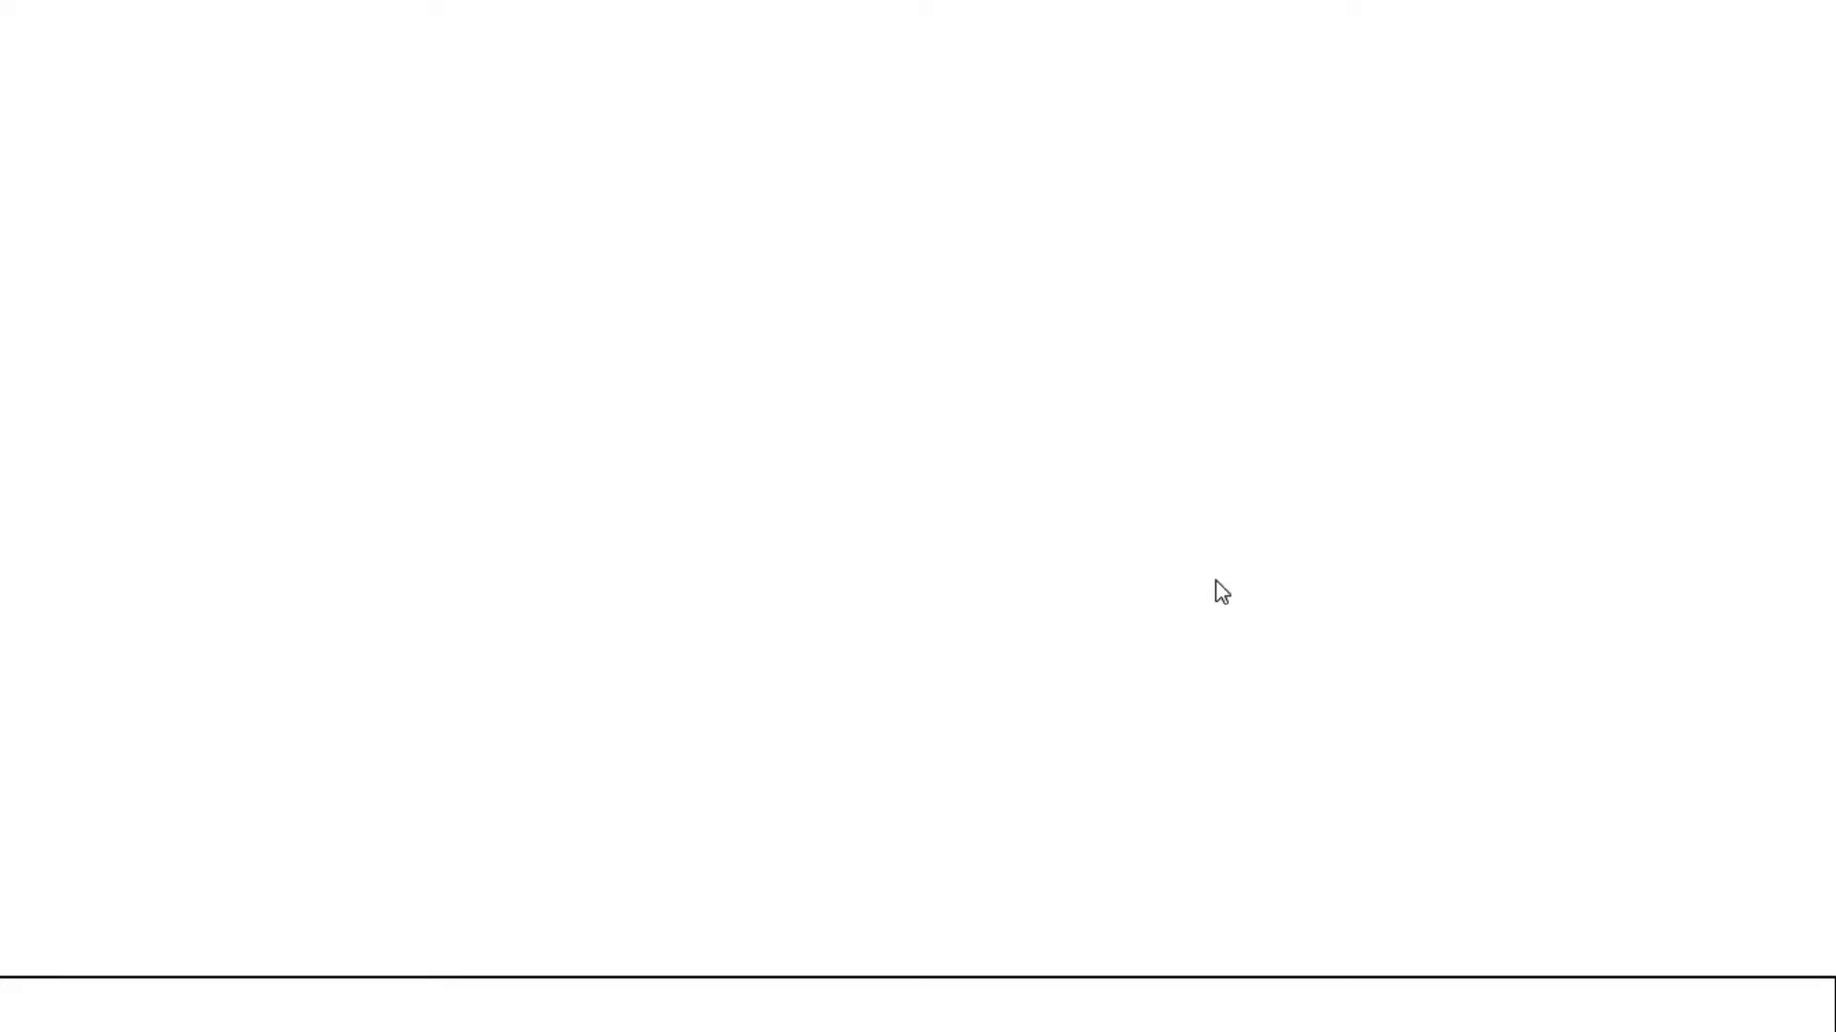
Enter localhost/wordpress/ as the address, without the port, and load it
text(localhost:8080)
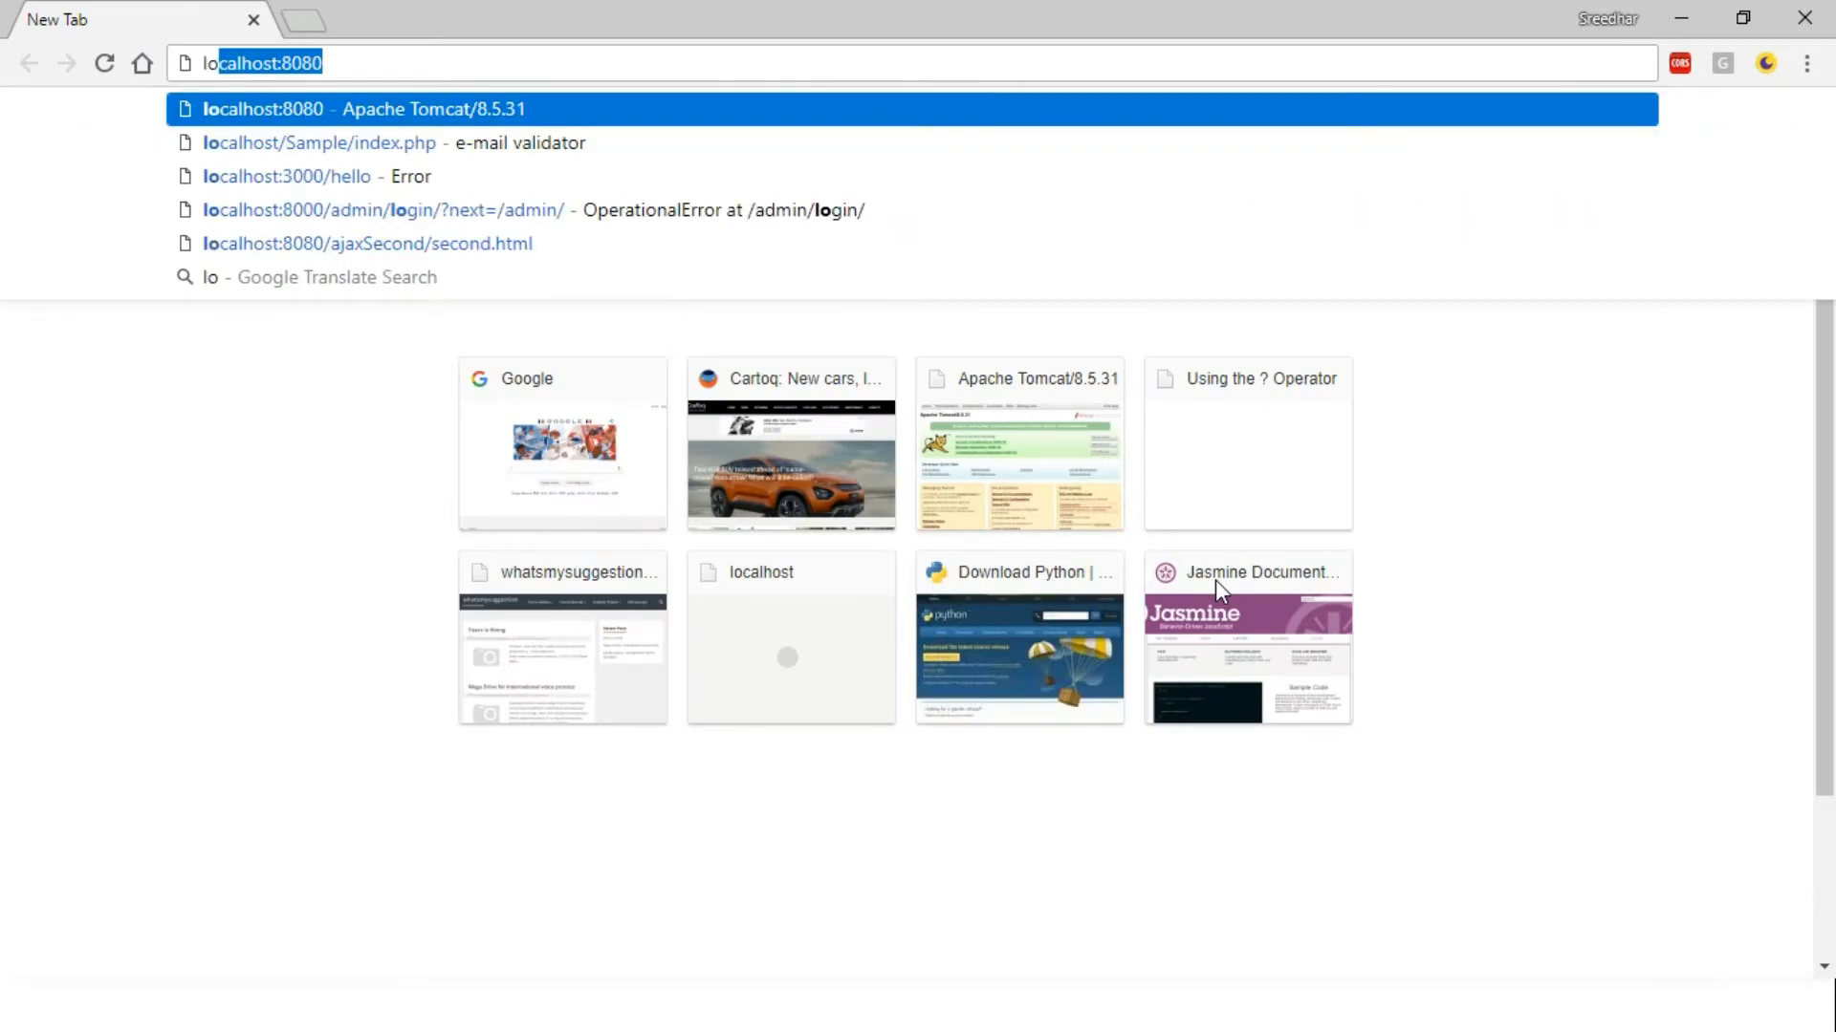
key(Right)
key(BackSpace)
key(BackSpace)
key(BackSpace)
key(BackSpace)
key(BackSpace)
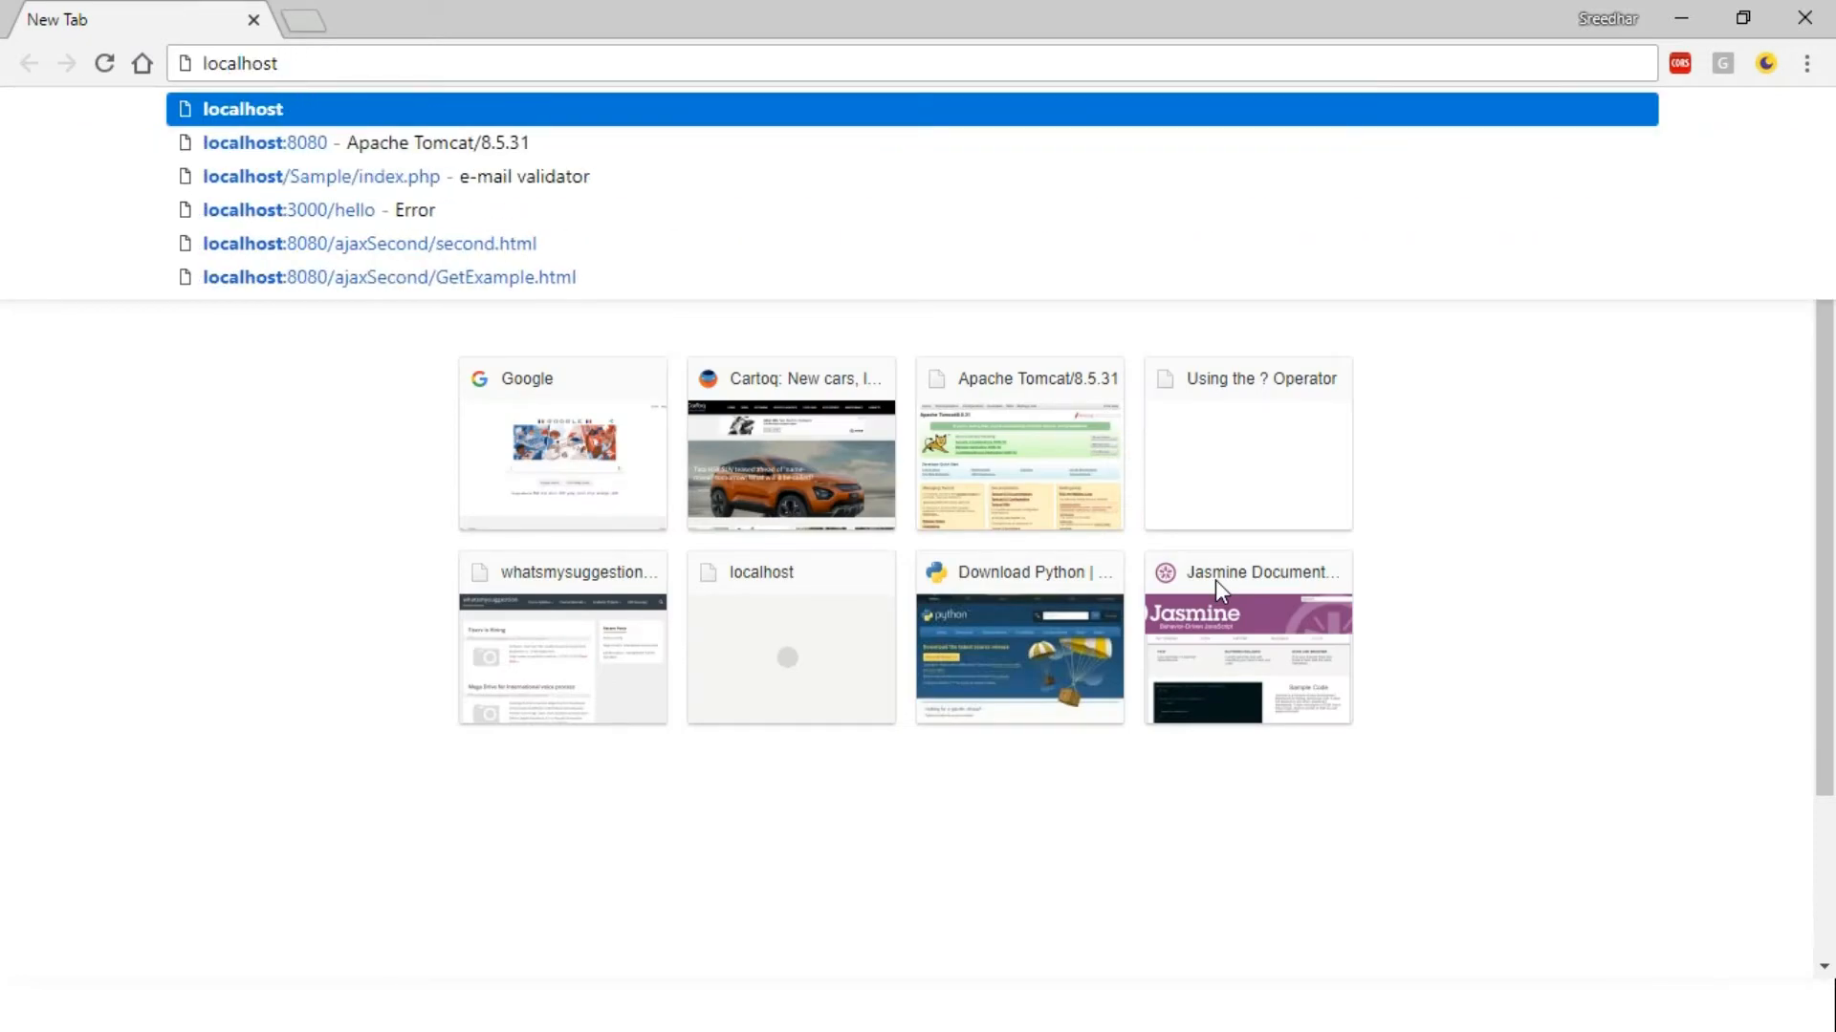
text(/w)
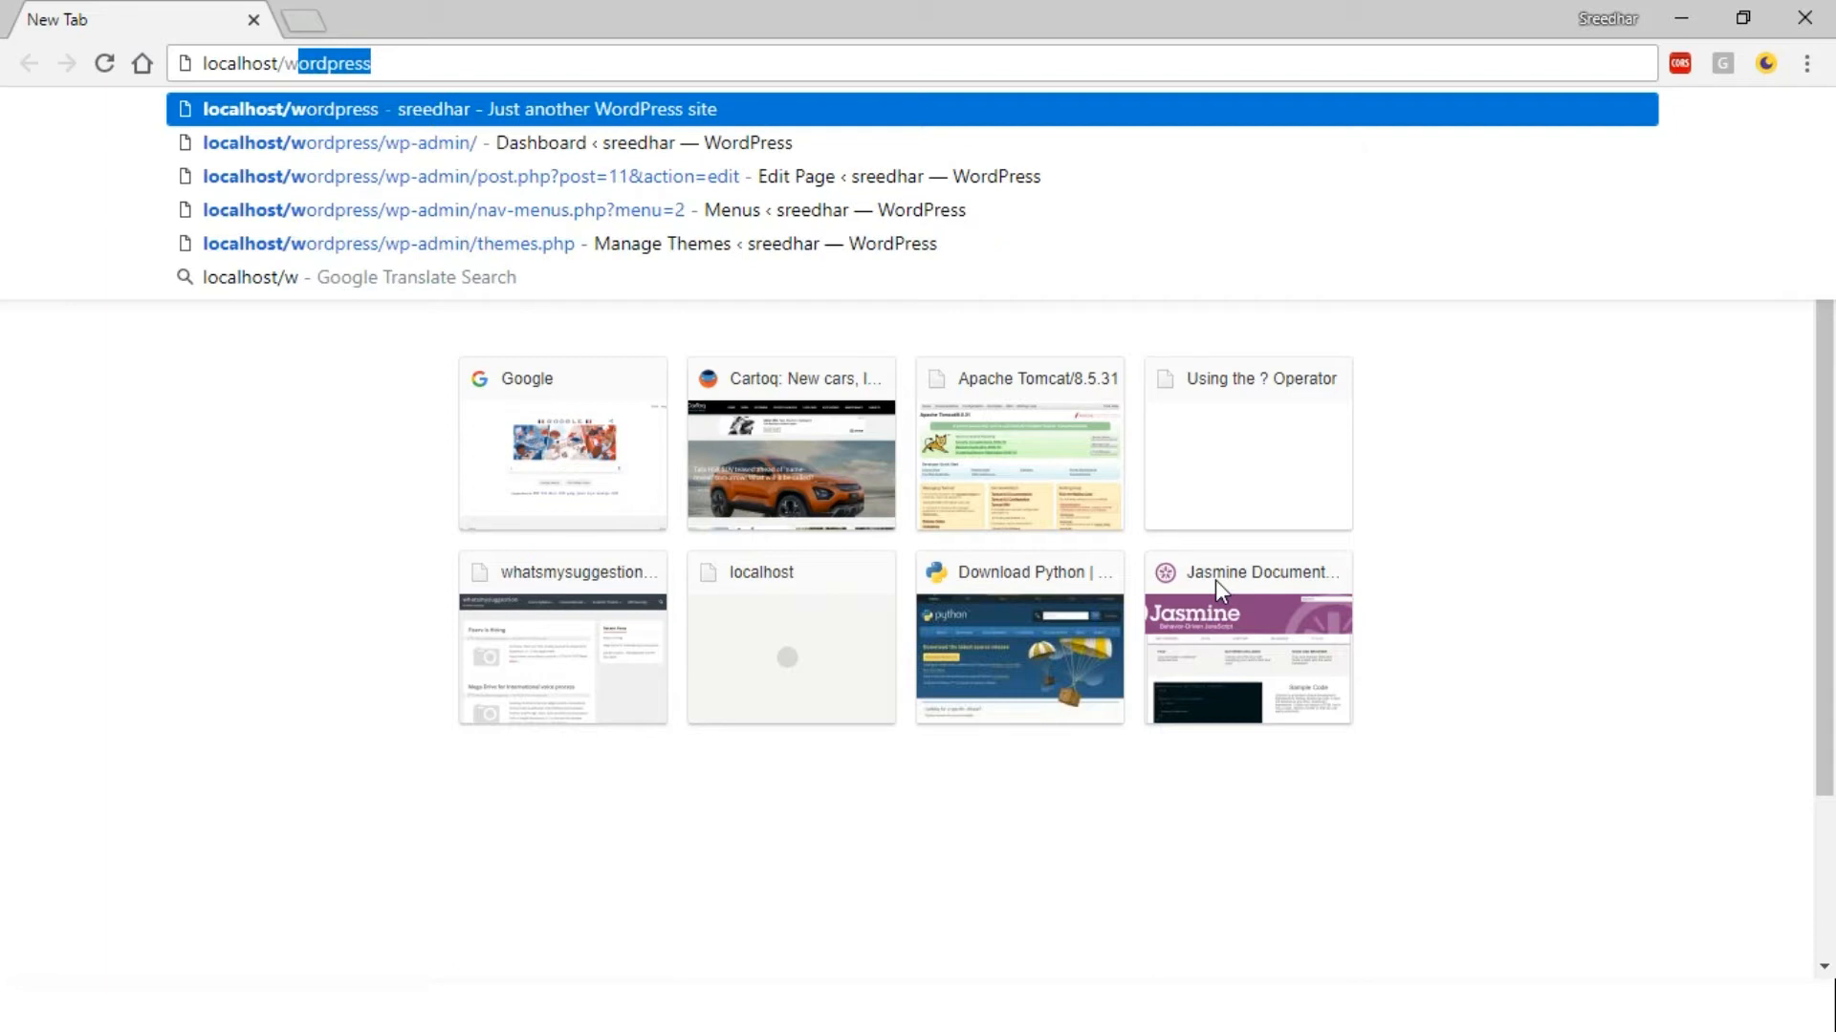
key(Right)
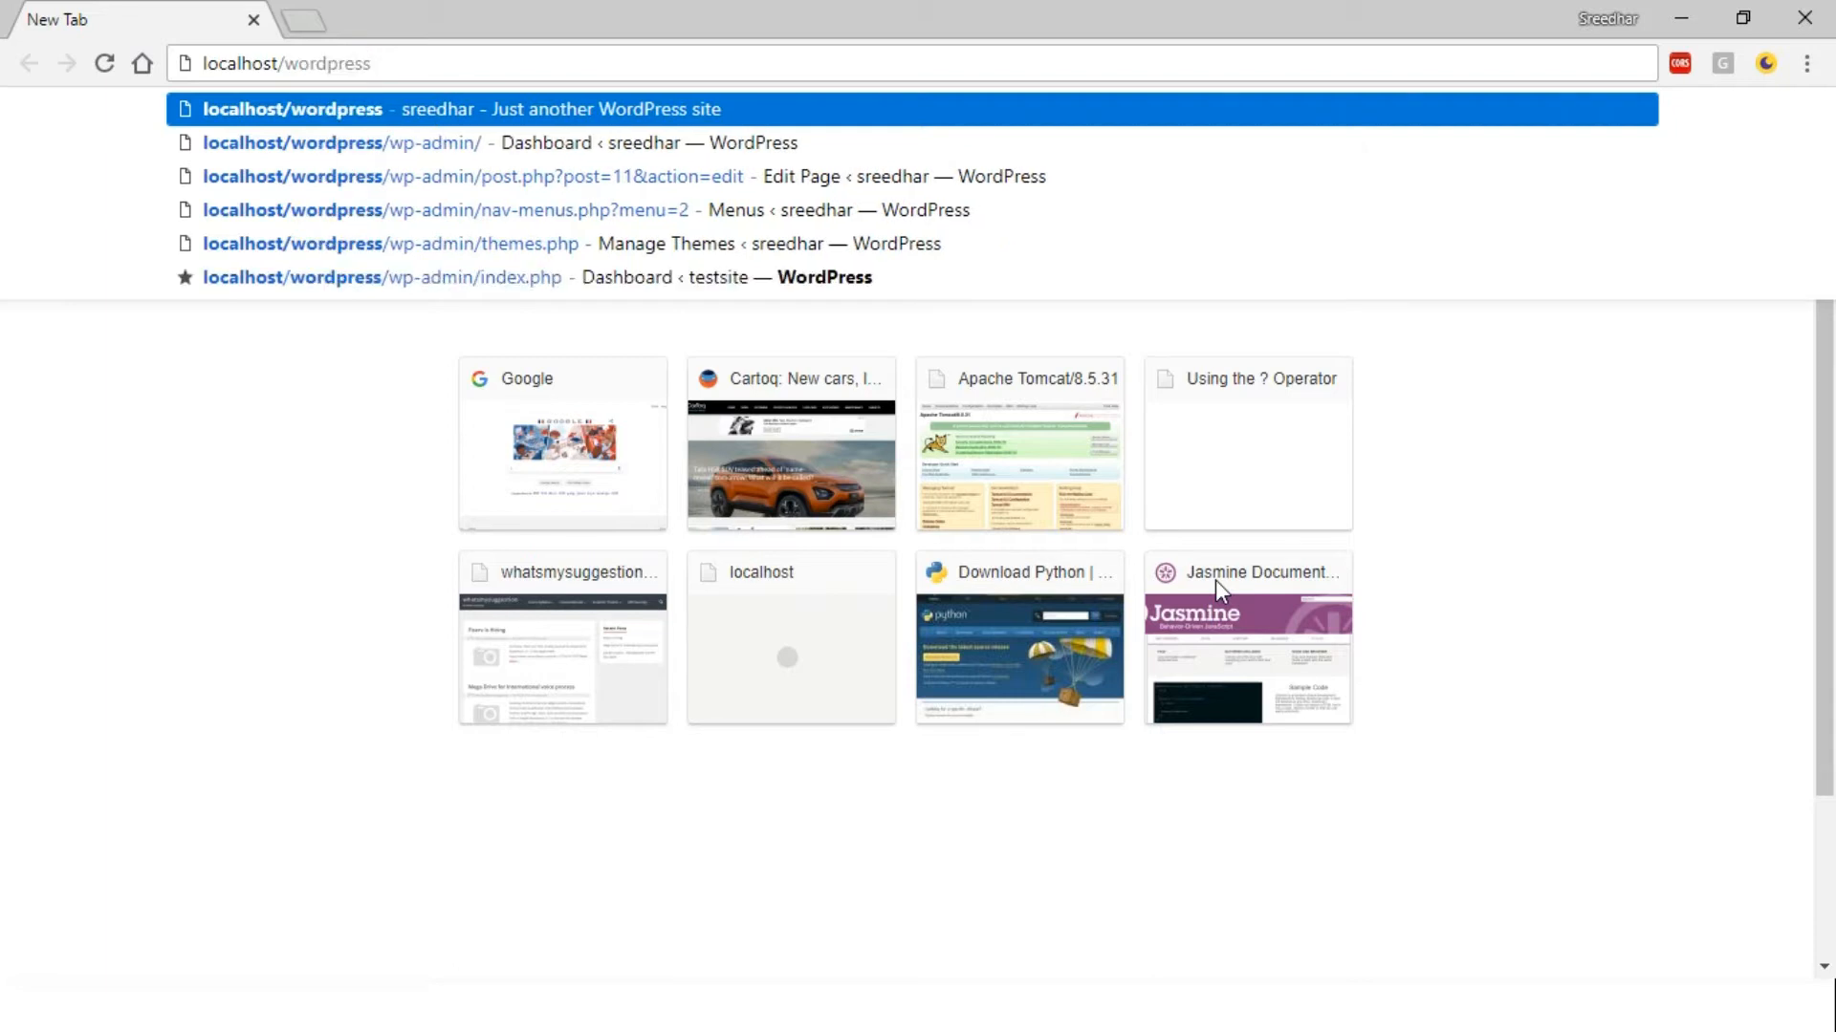
text(/)
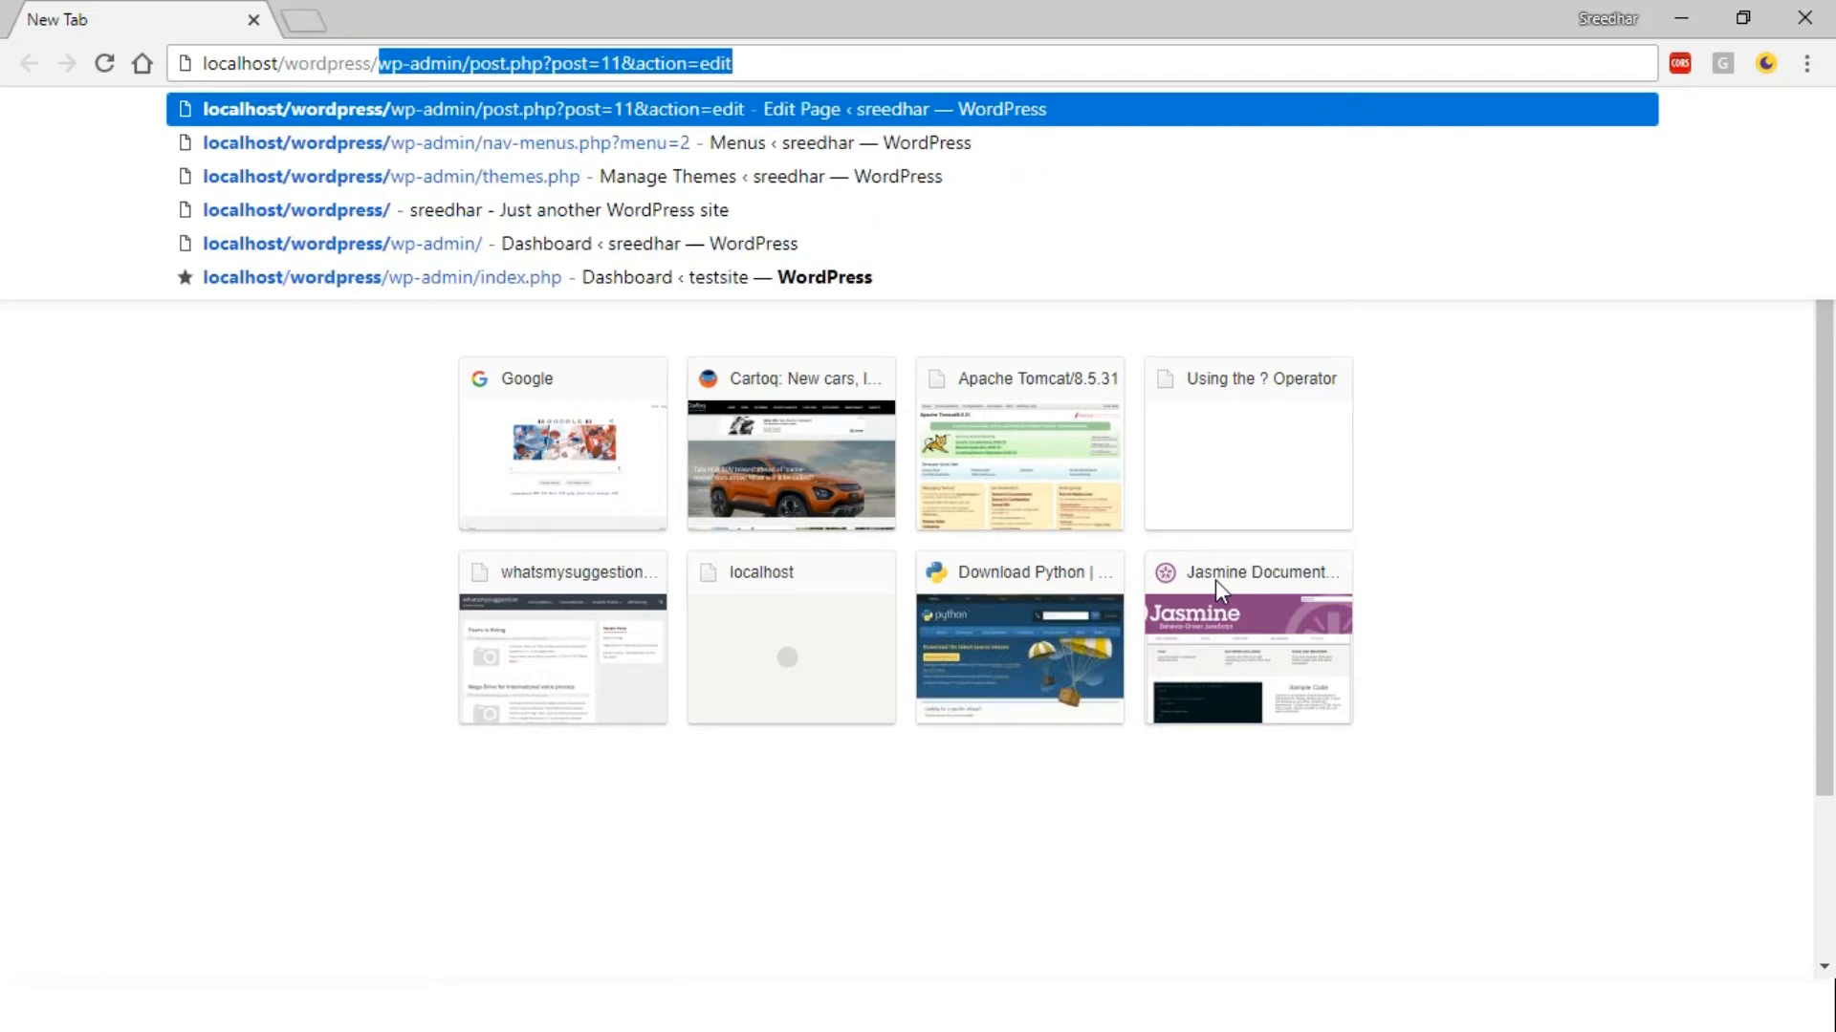
key(Delete)
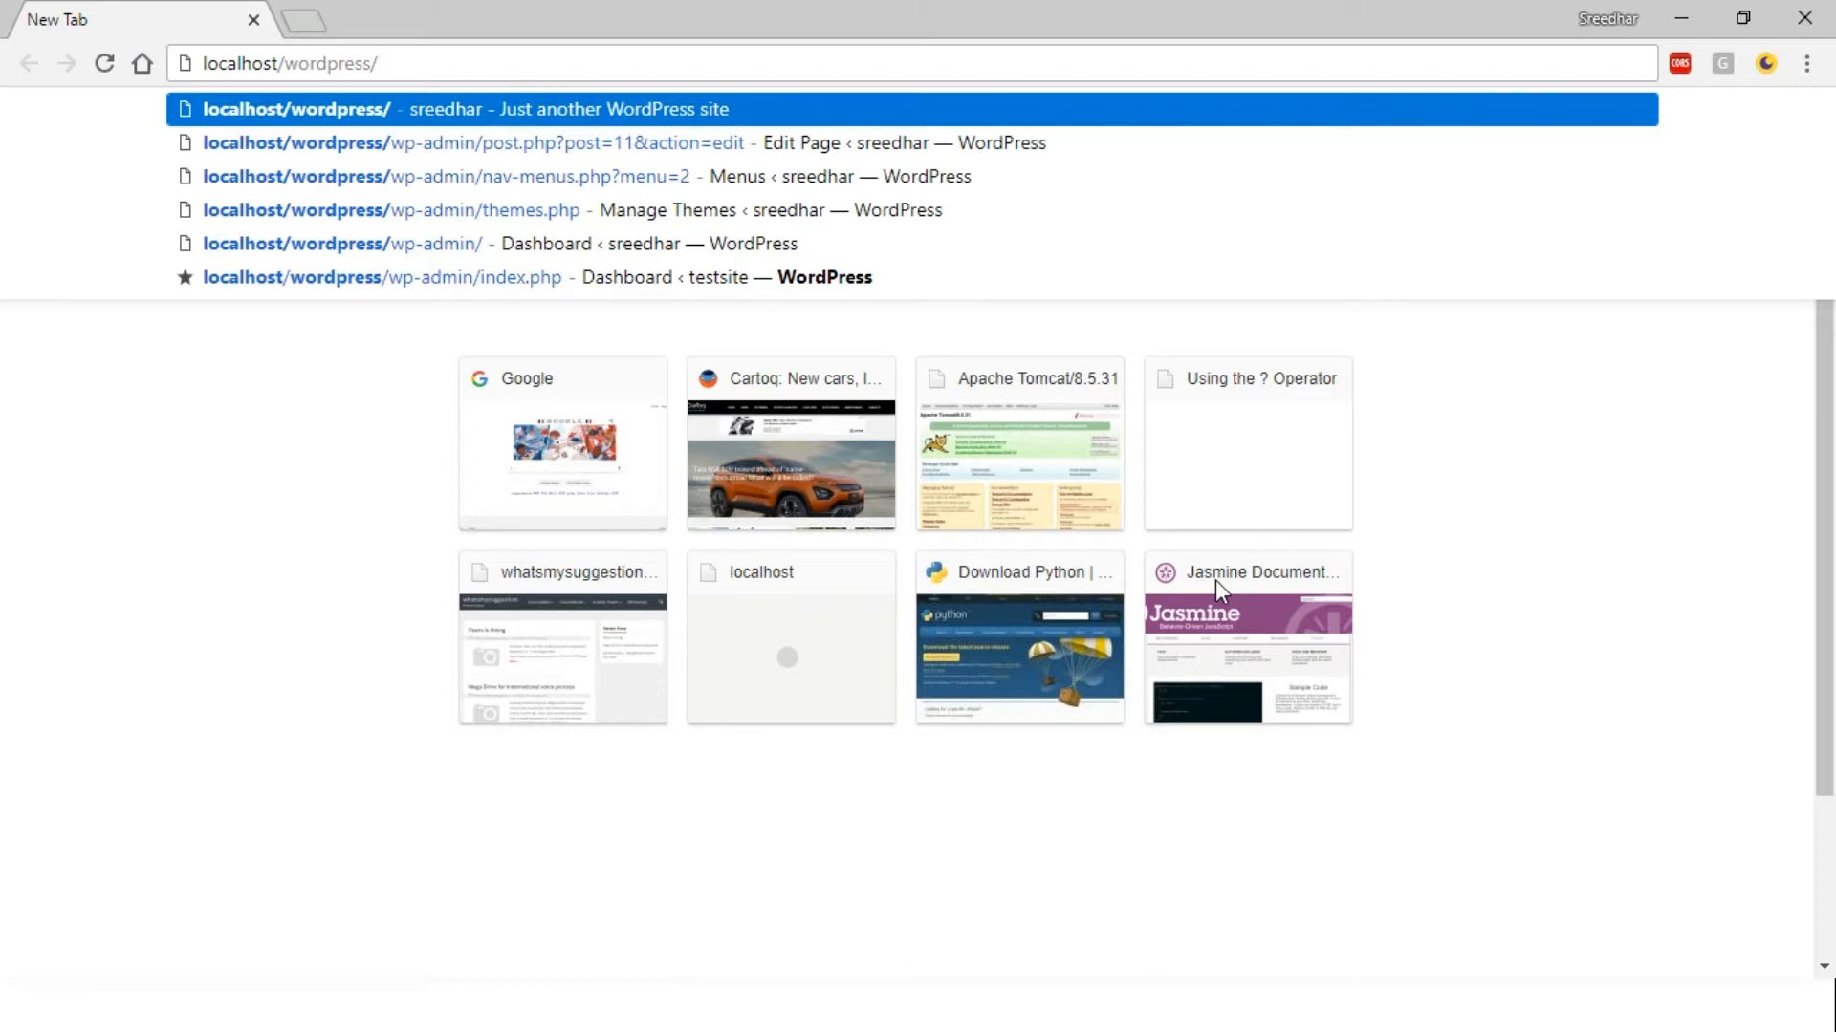
key(Return)
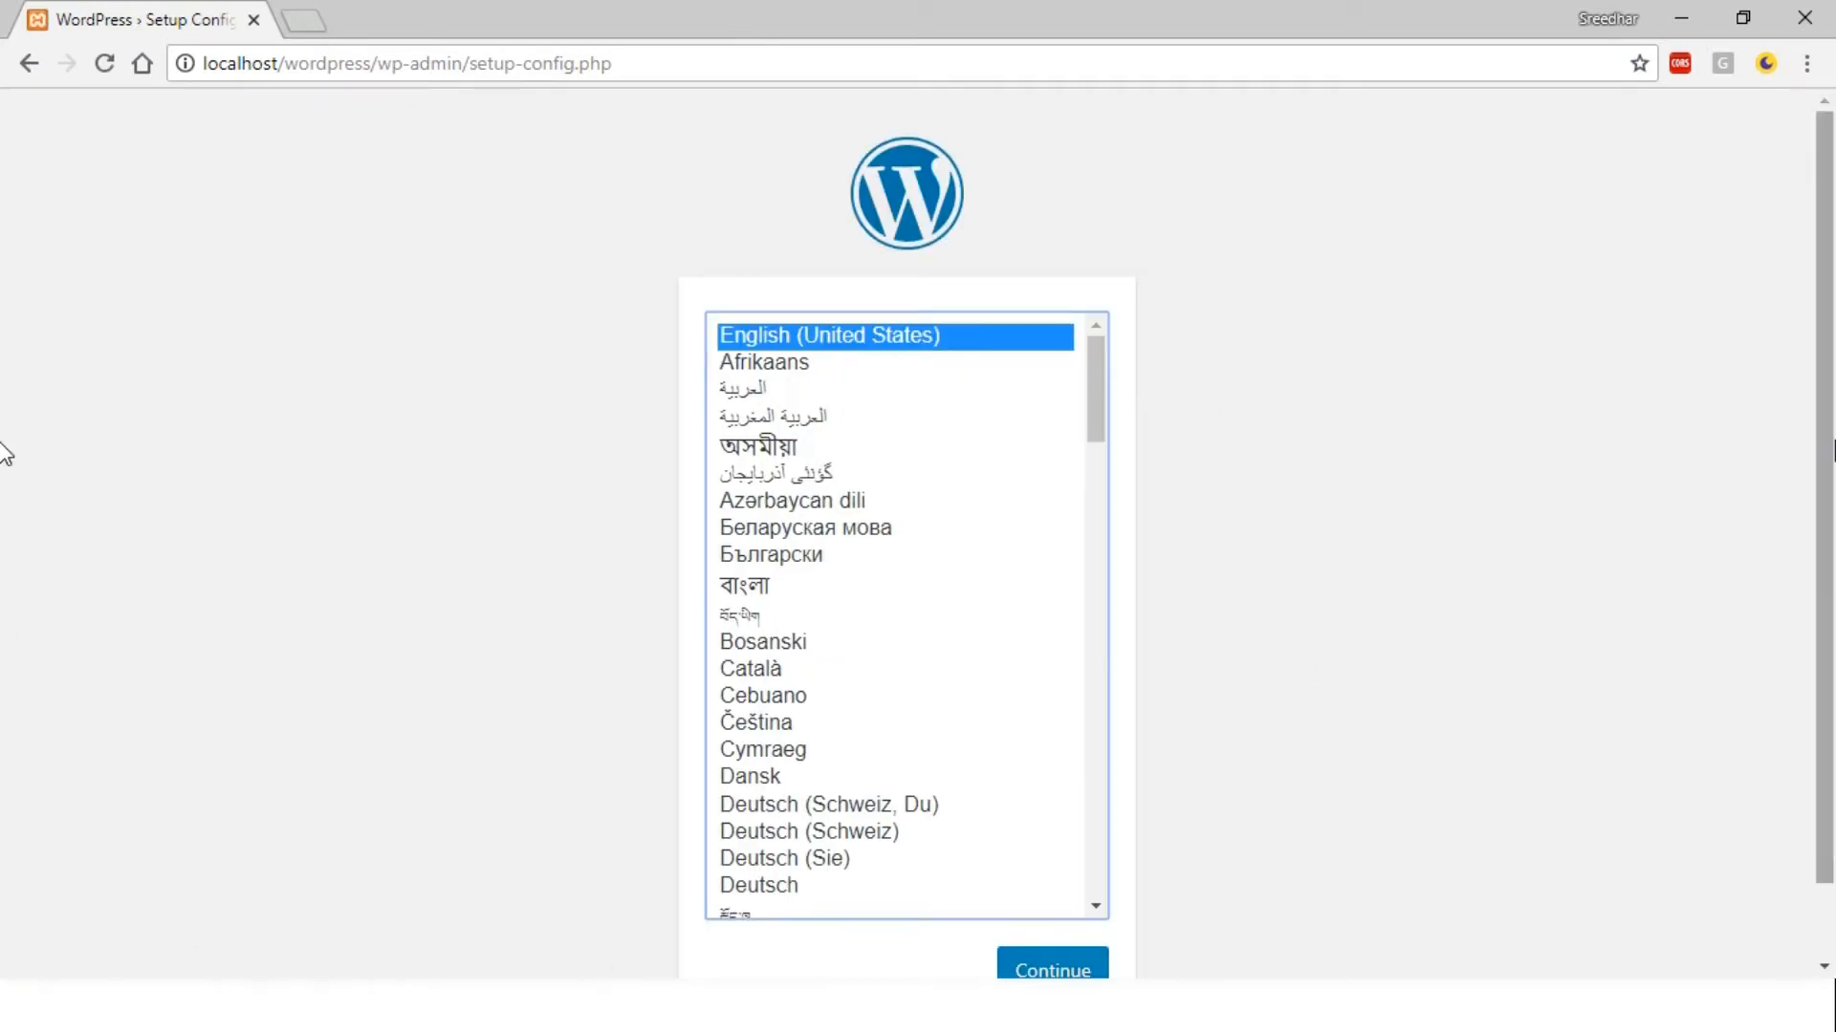
Confirm English (United States) as the setup language and continue to the database details
scroll(3, 457, down, 2)
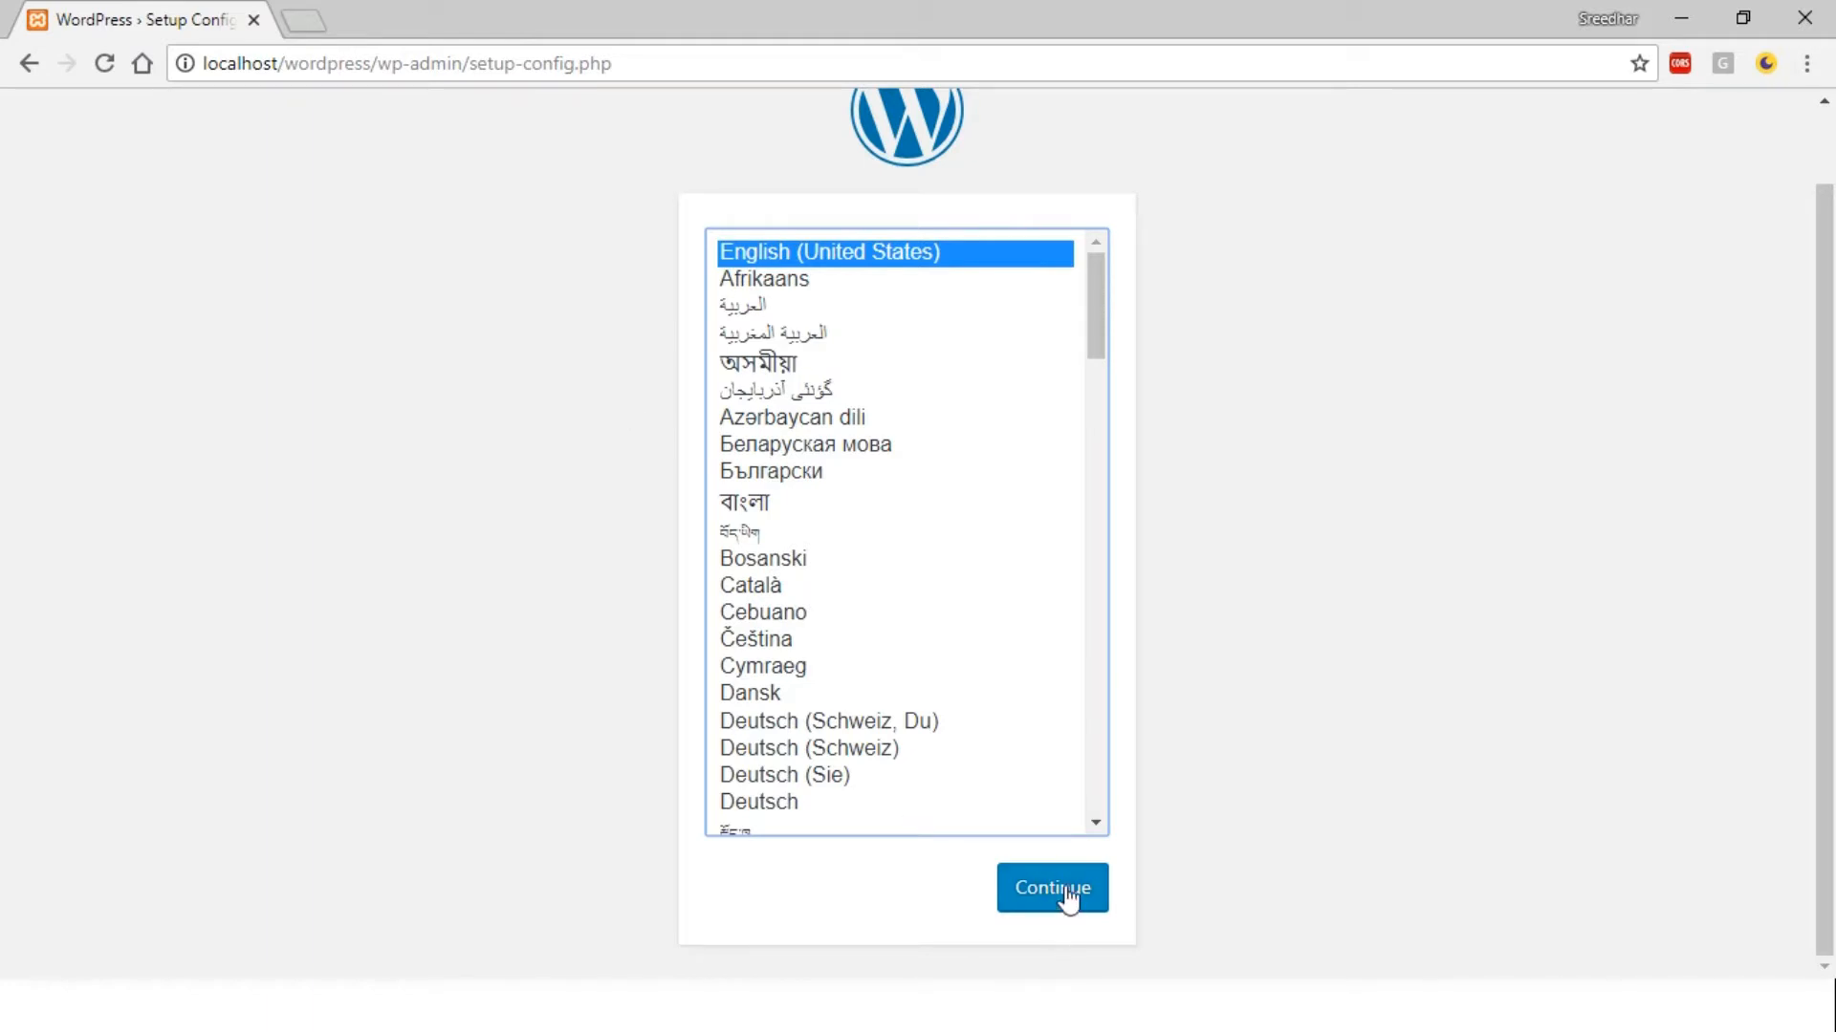
click(1051, 902)
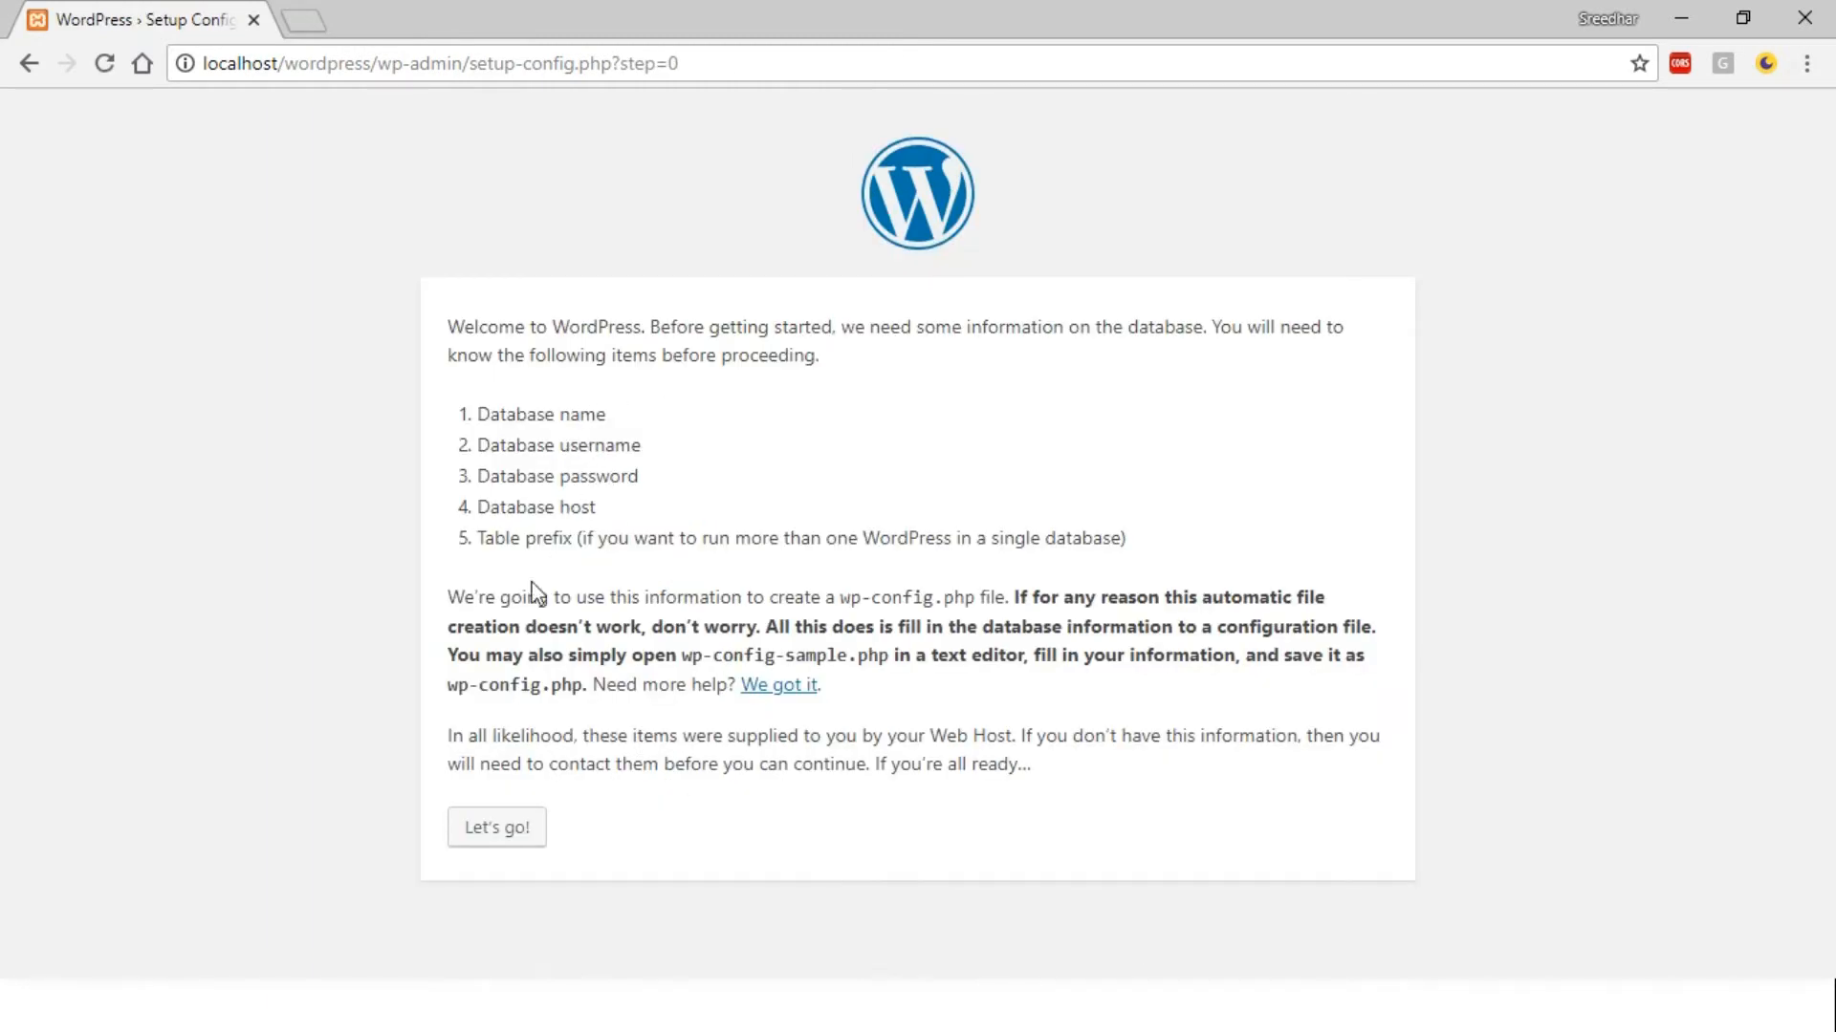
click(504, 843)
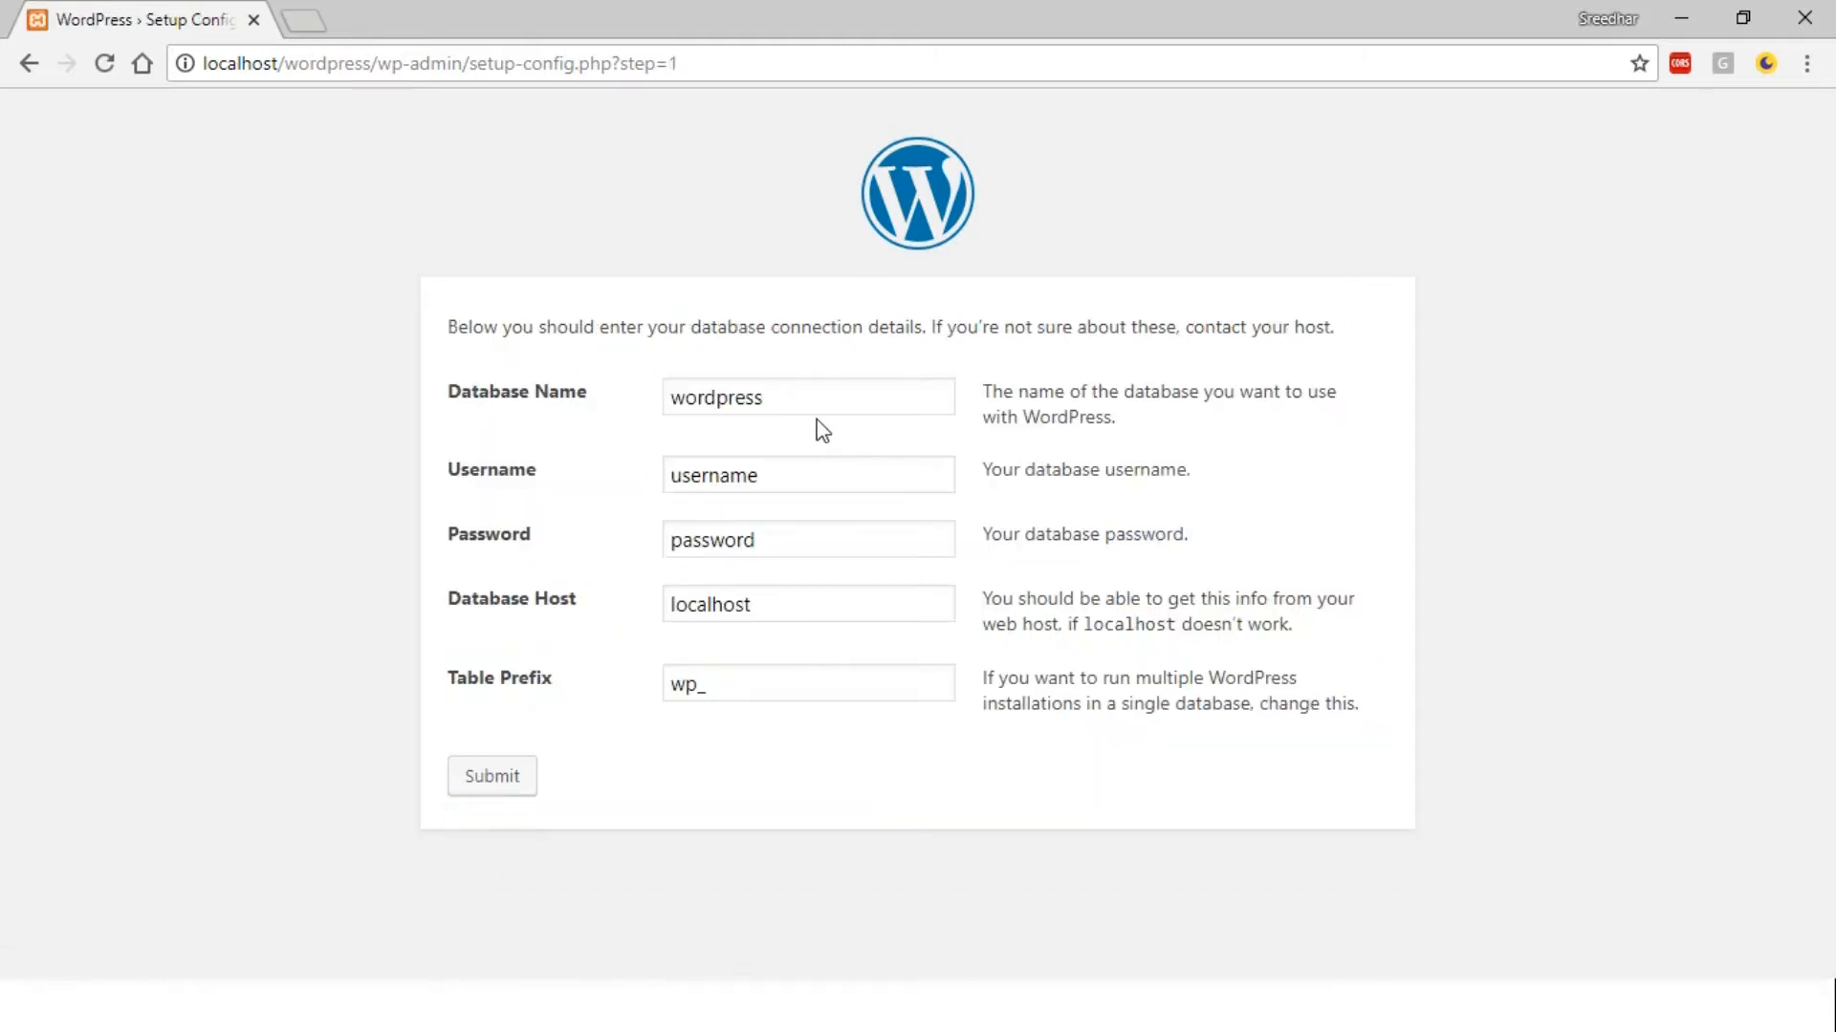
Enter database name wordpress1, username root and the database password
double_click(817, 387)
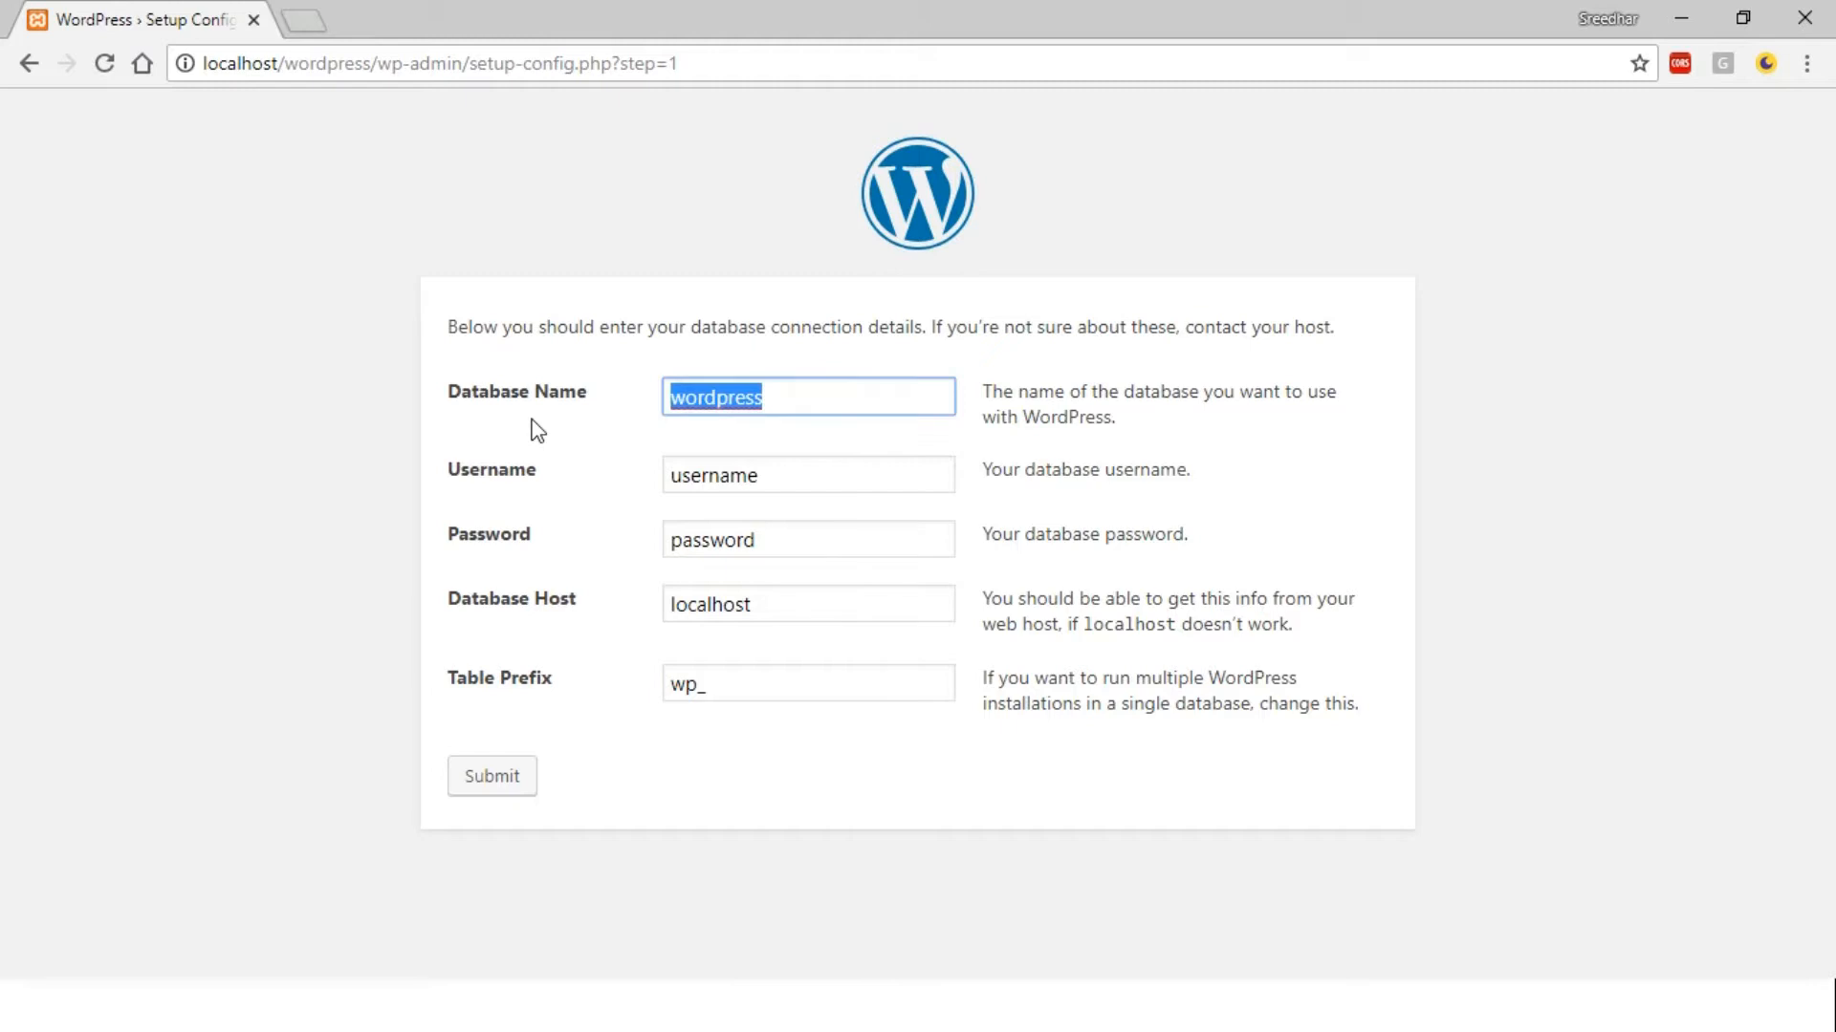
click(930, 402)
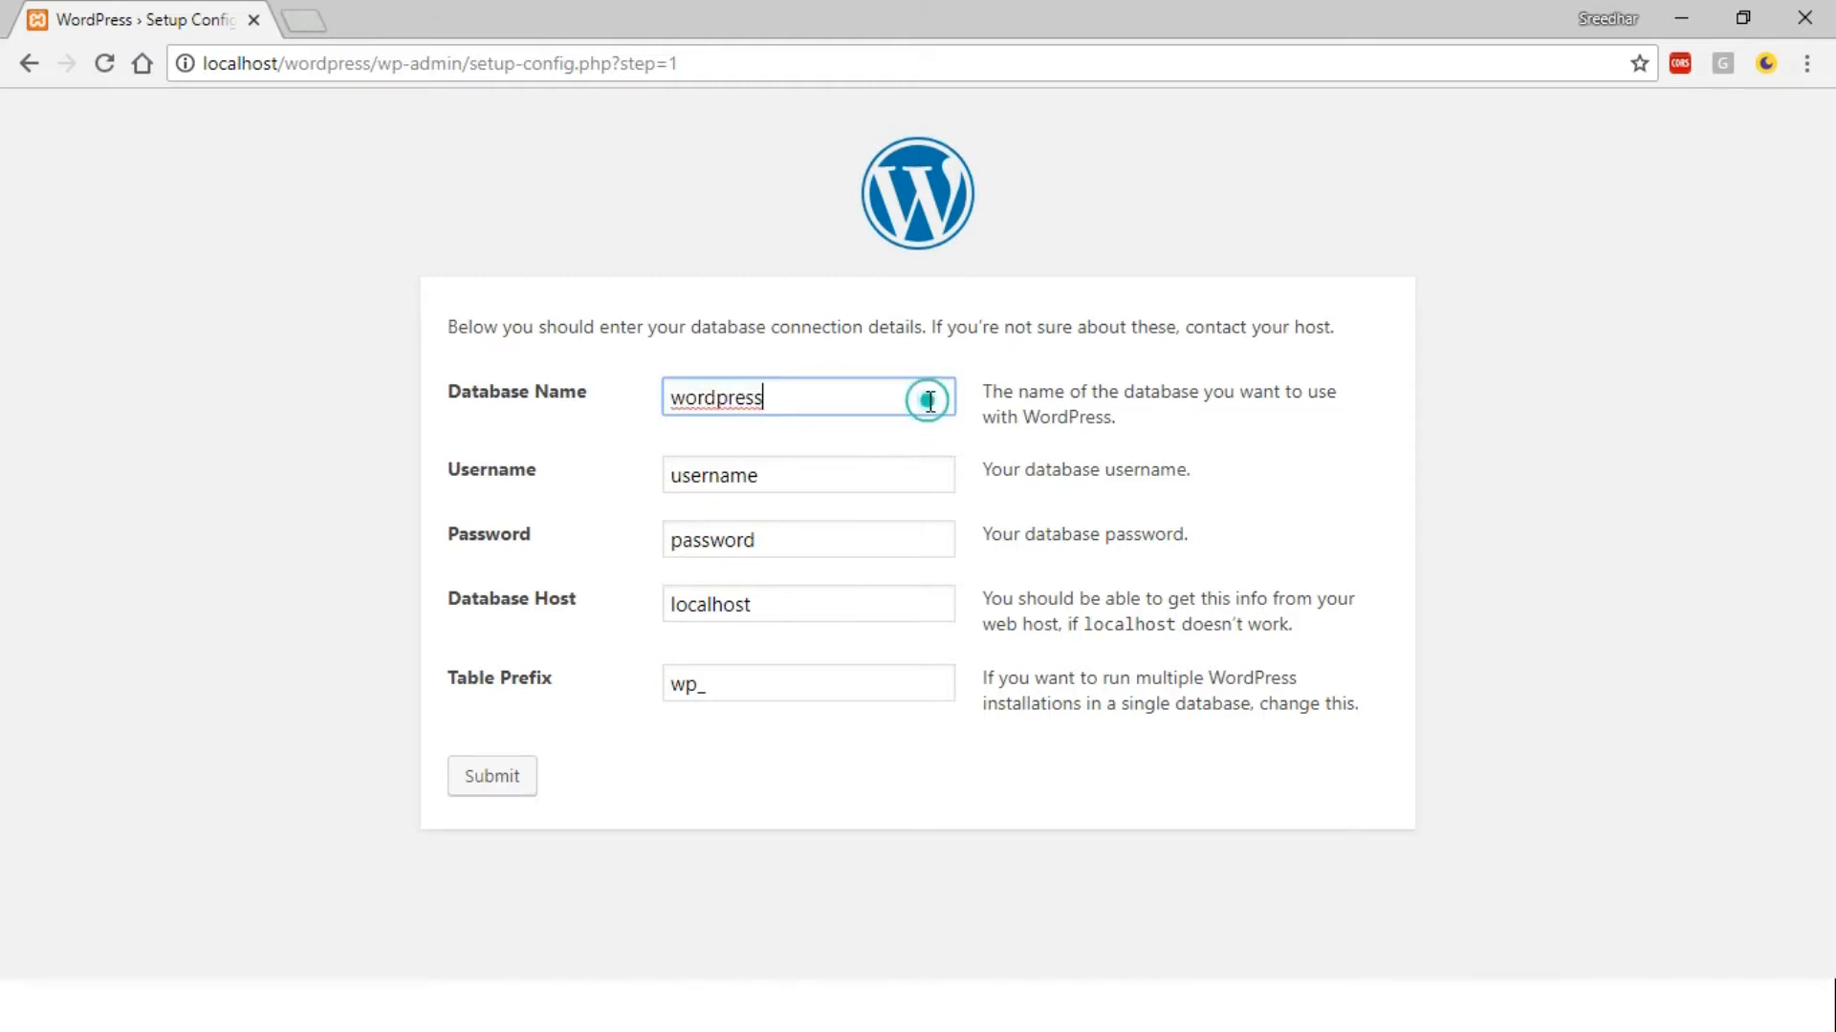
text(1)
click(788, 478)
key(BackSpace)
key(BackSpace)
key(BackSpace)
key(BackSpace)
key(BackSpace)
key(BackSpace)
key(BackSpace)
key(BackSpace)
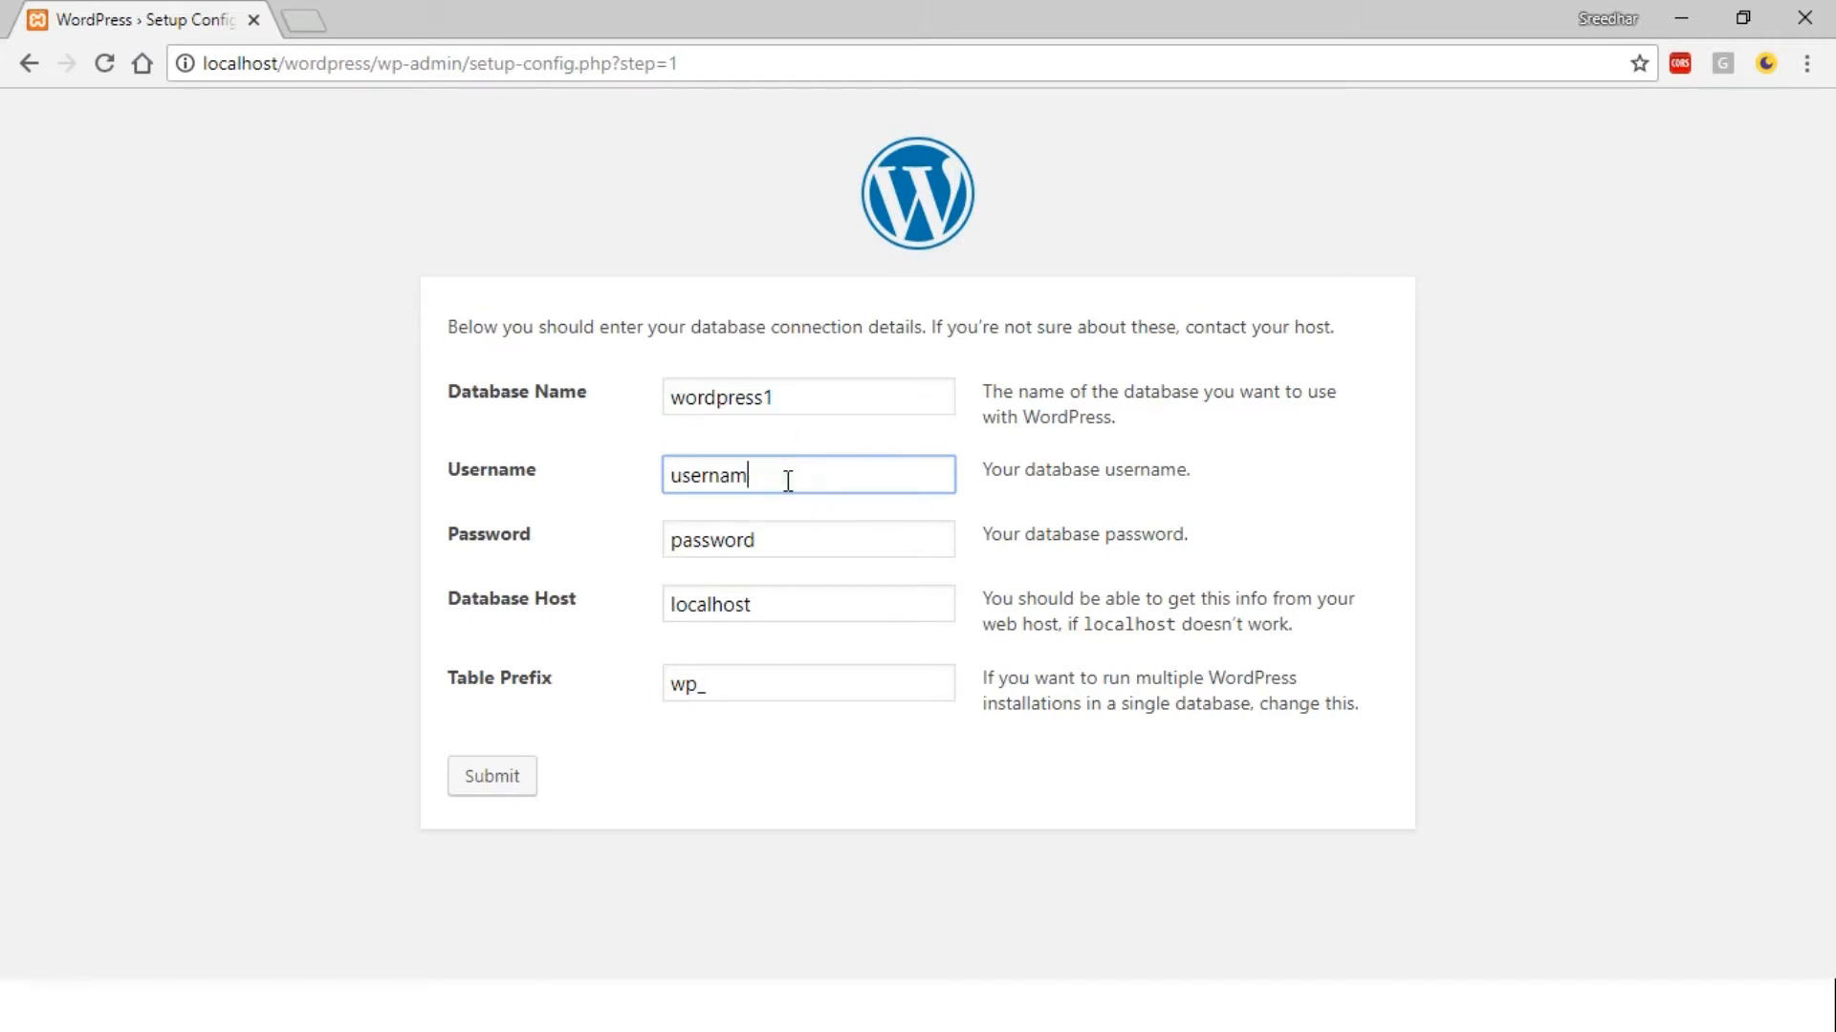
text(root)
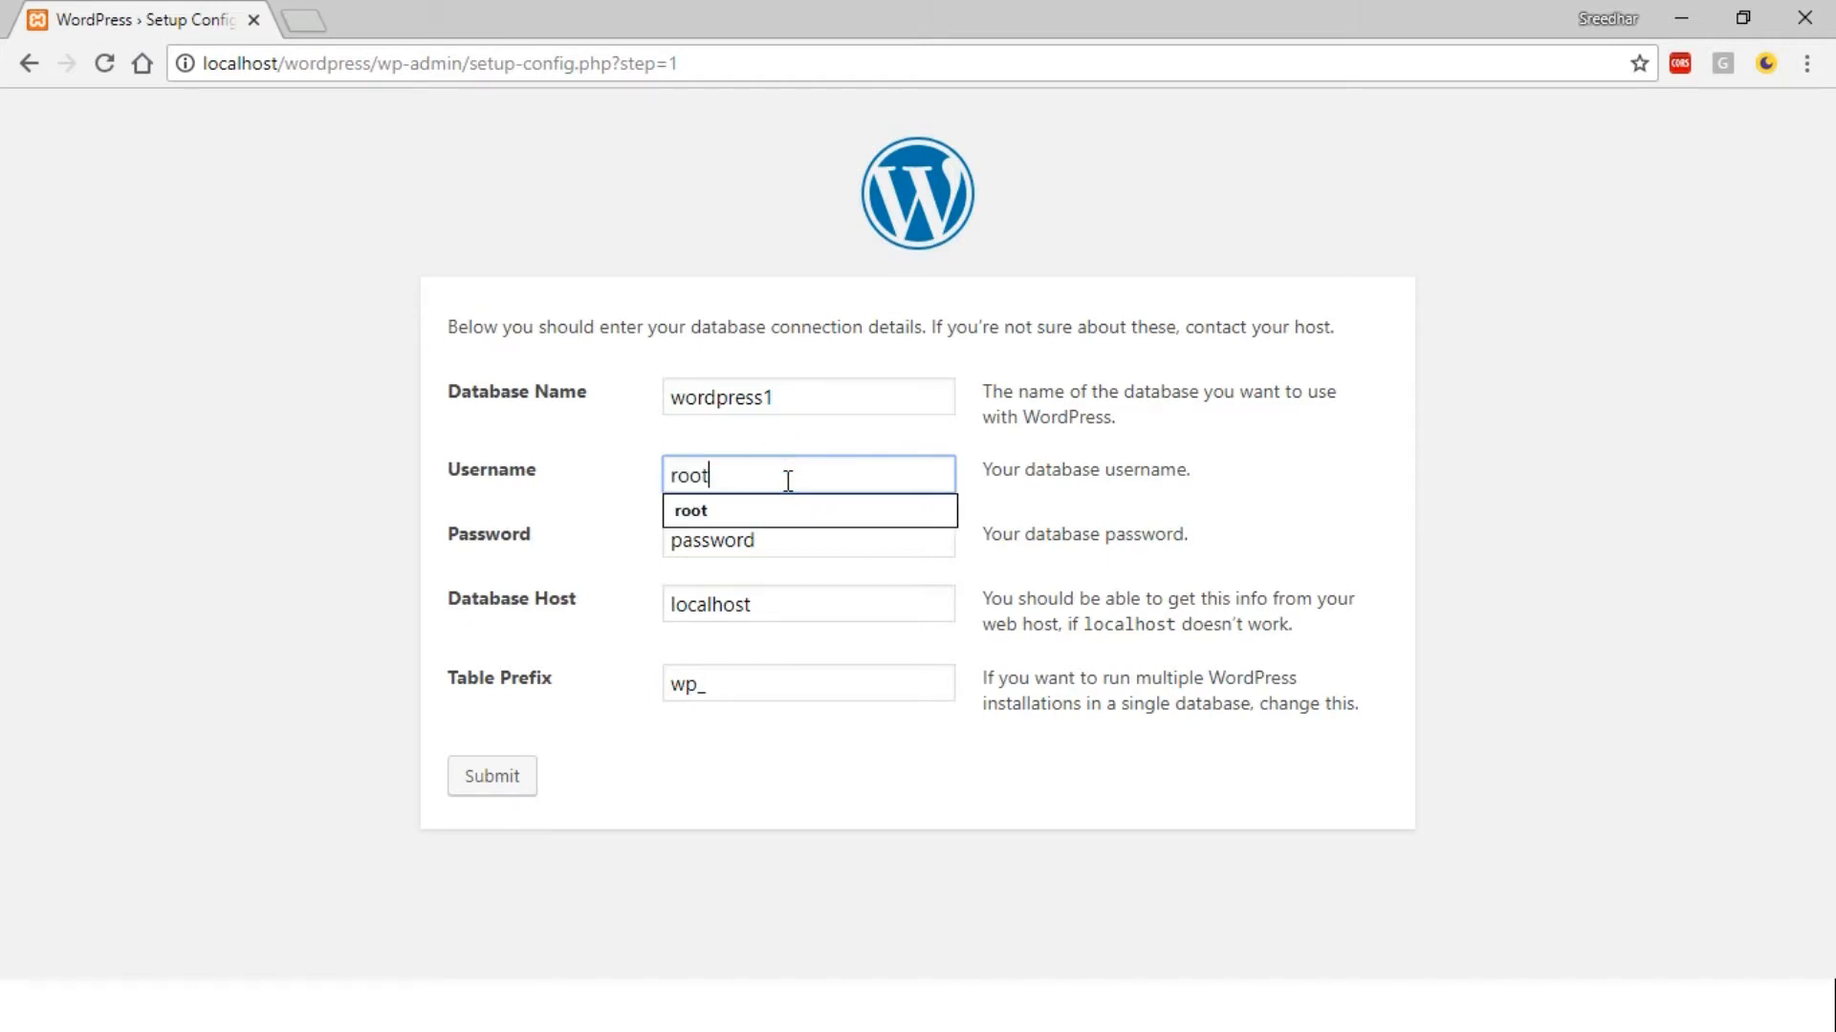
key(Tab)
text(root)
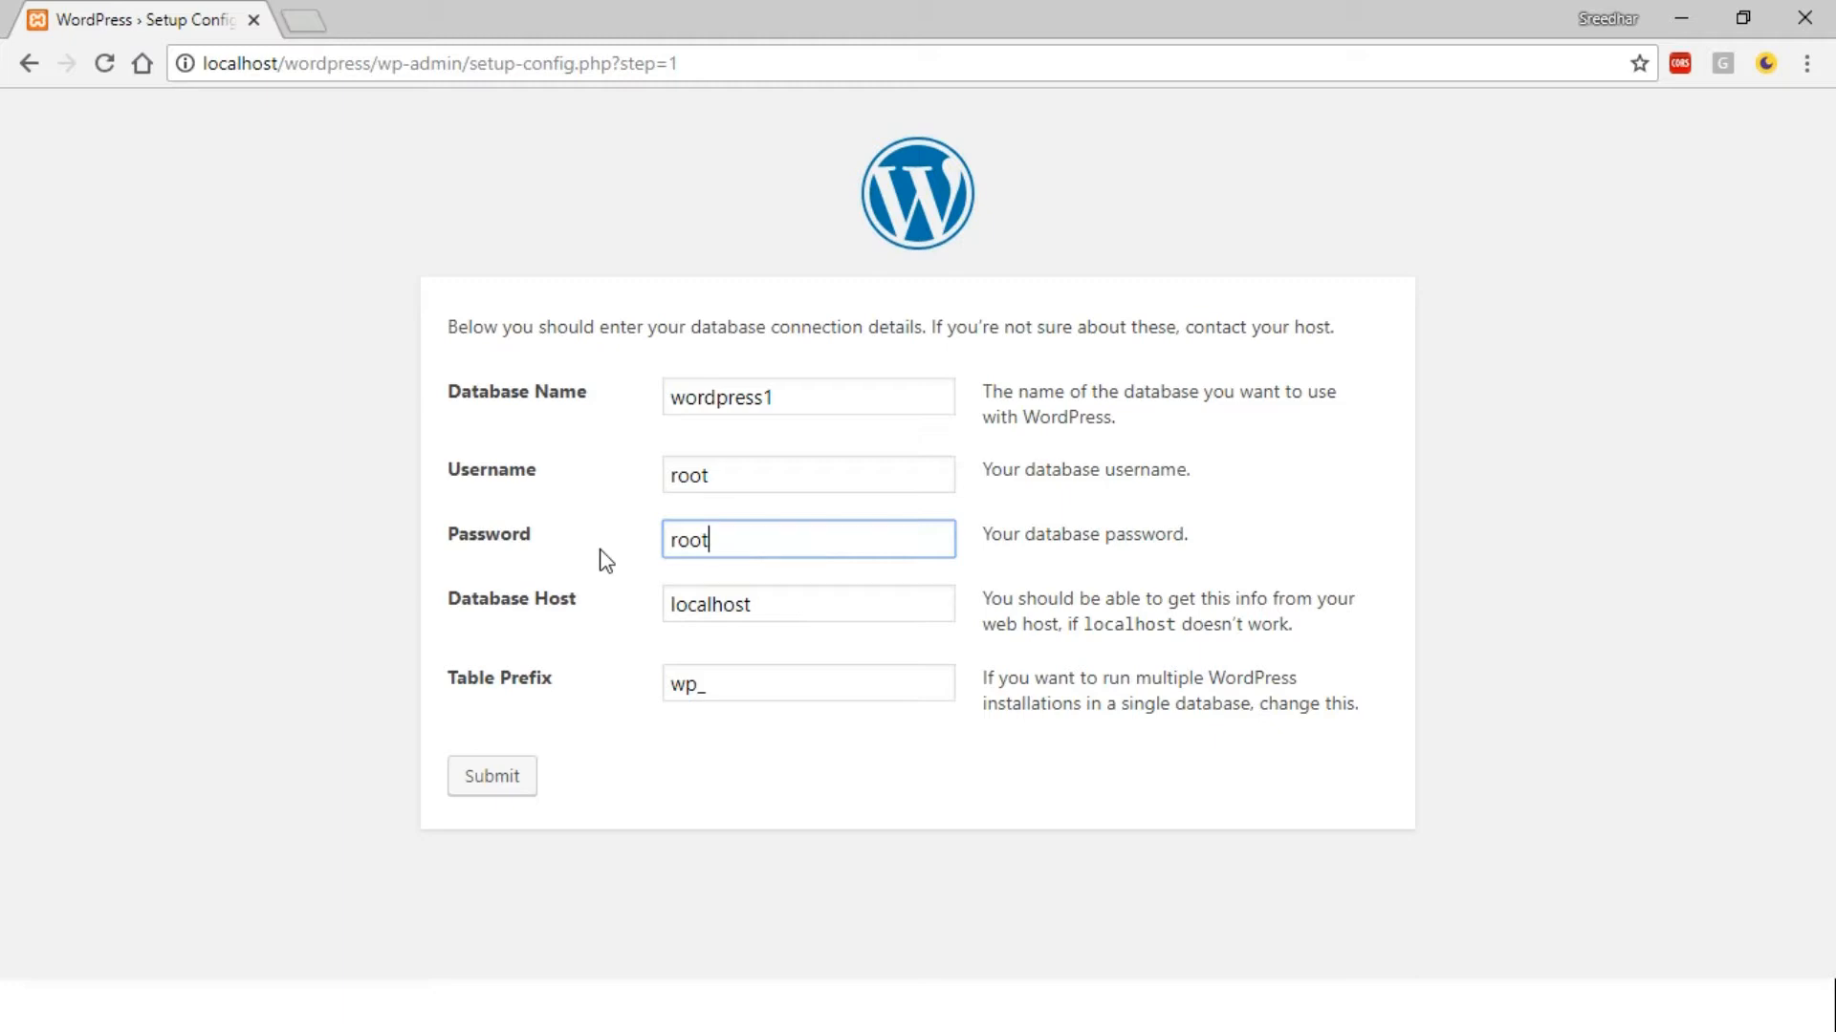
Set the database host to localhost:3306, submit the details and run the installation
click(835, 608)
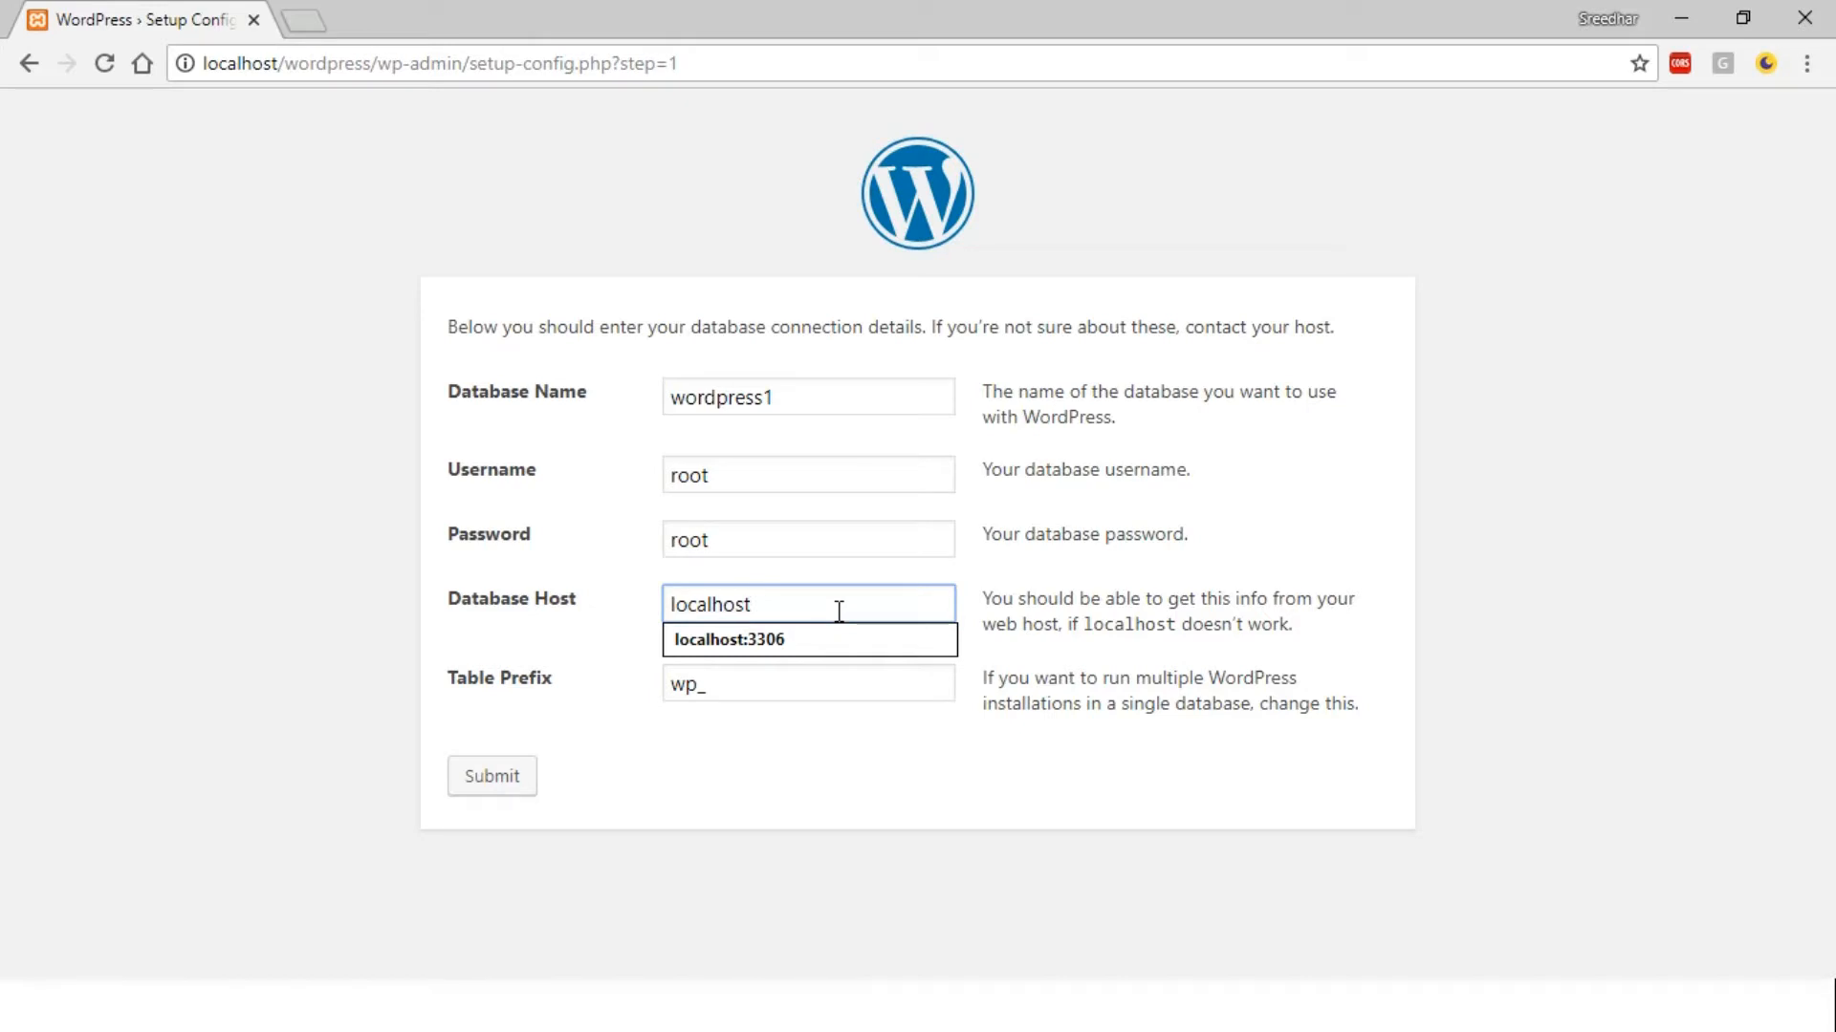
click(796, 642)
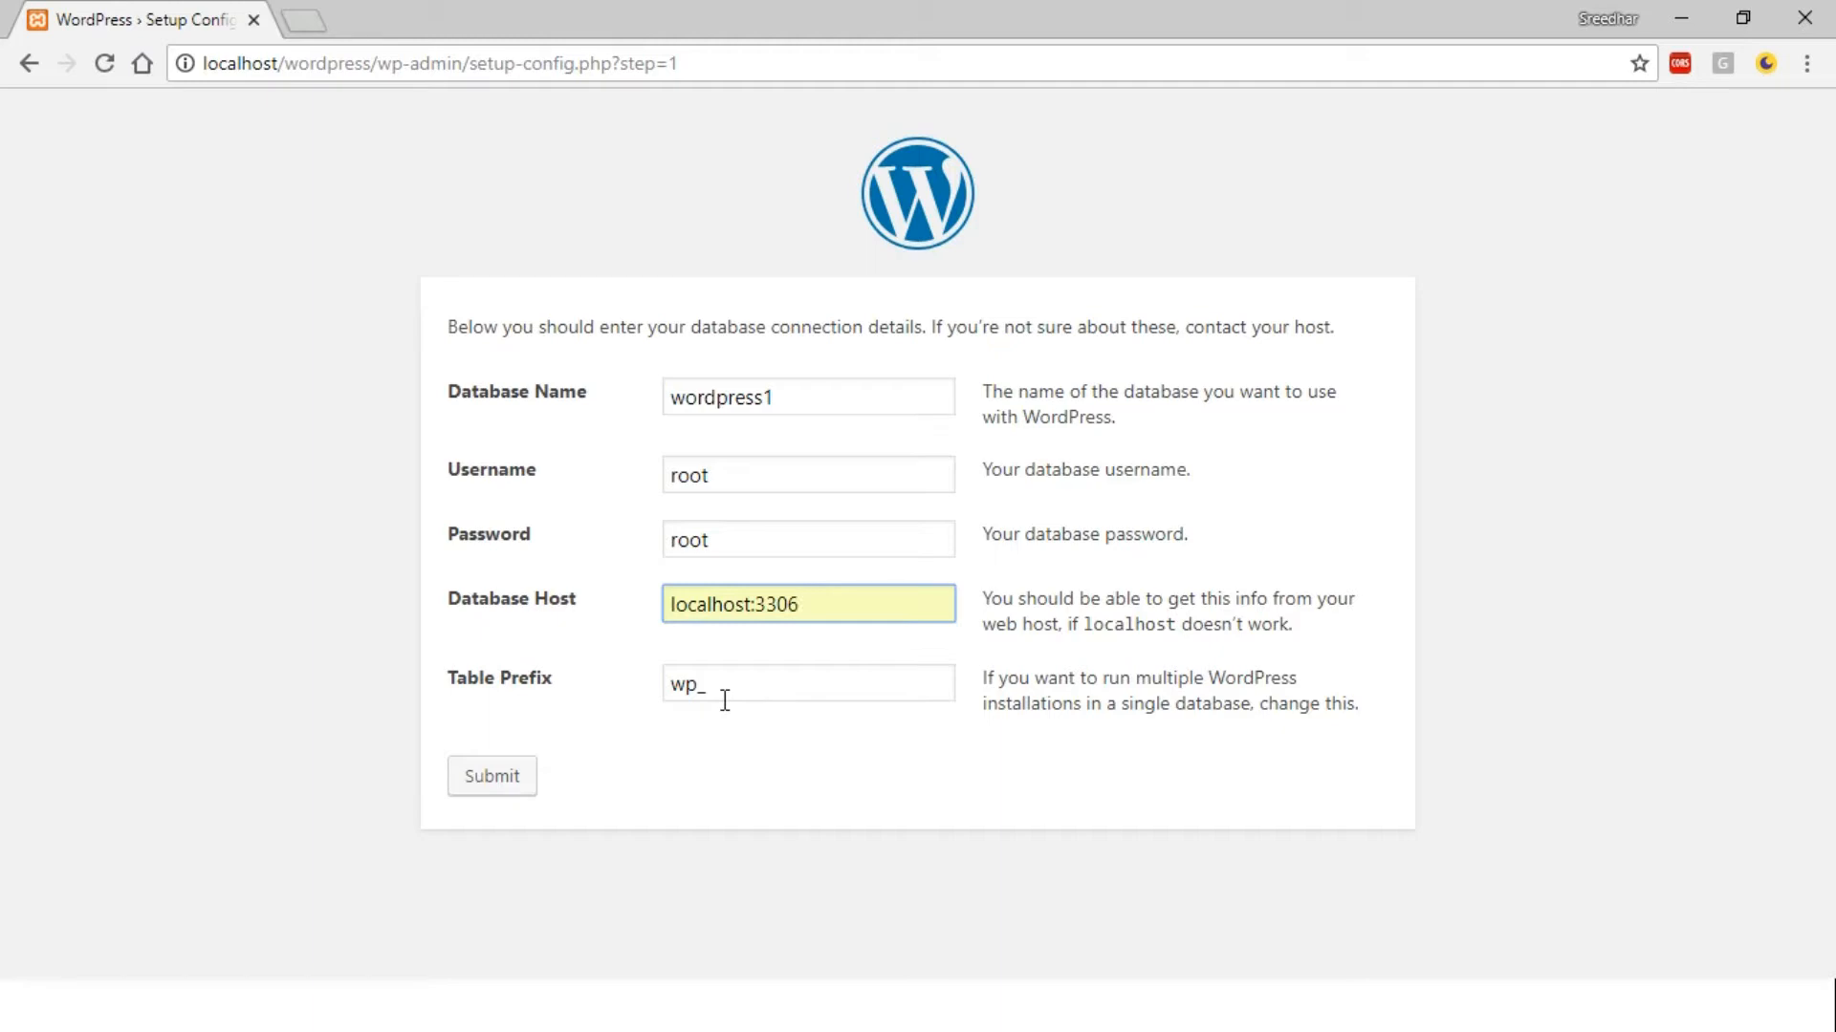
click(765, 678)
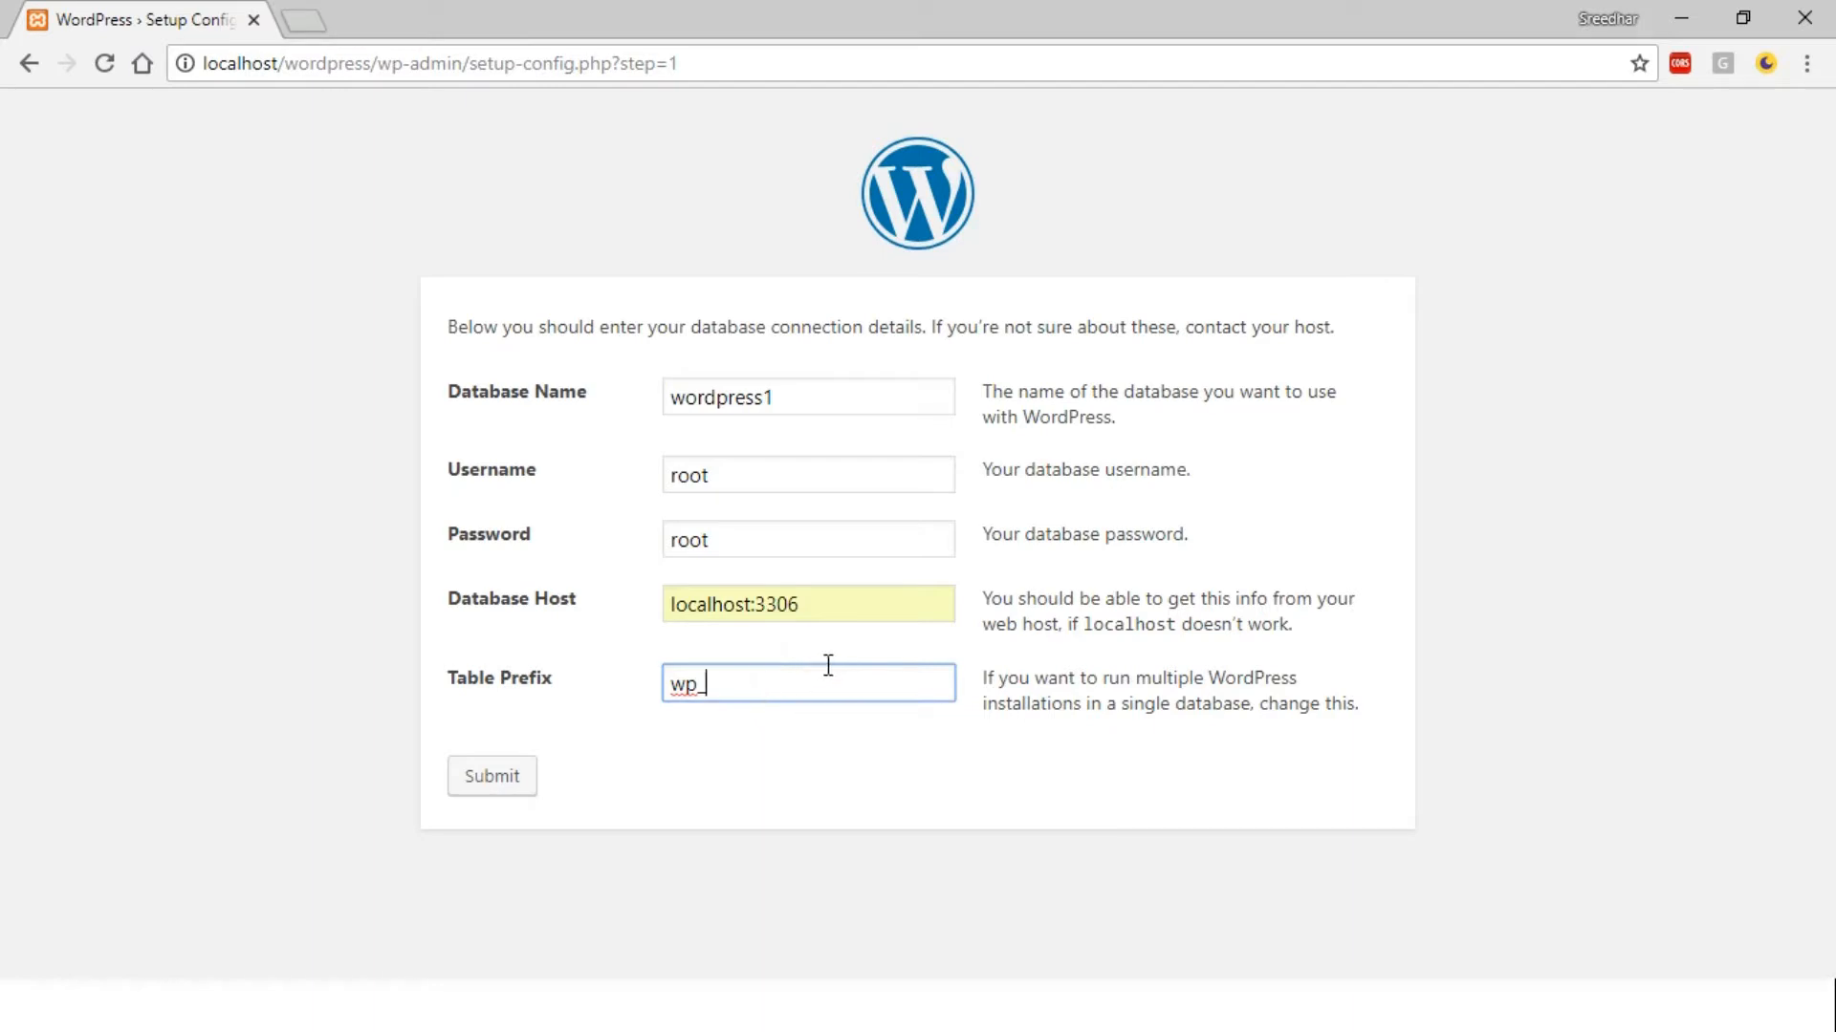
click(508, 793)
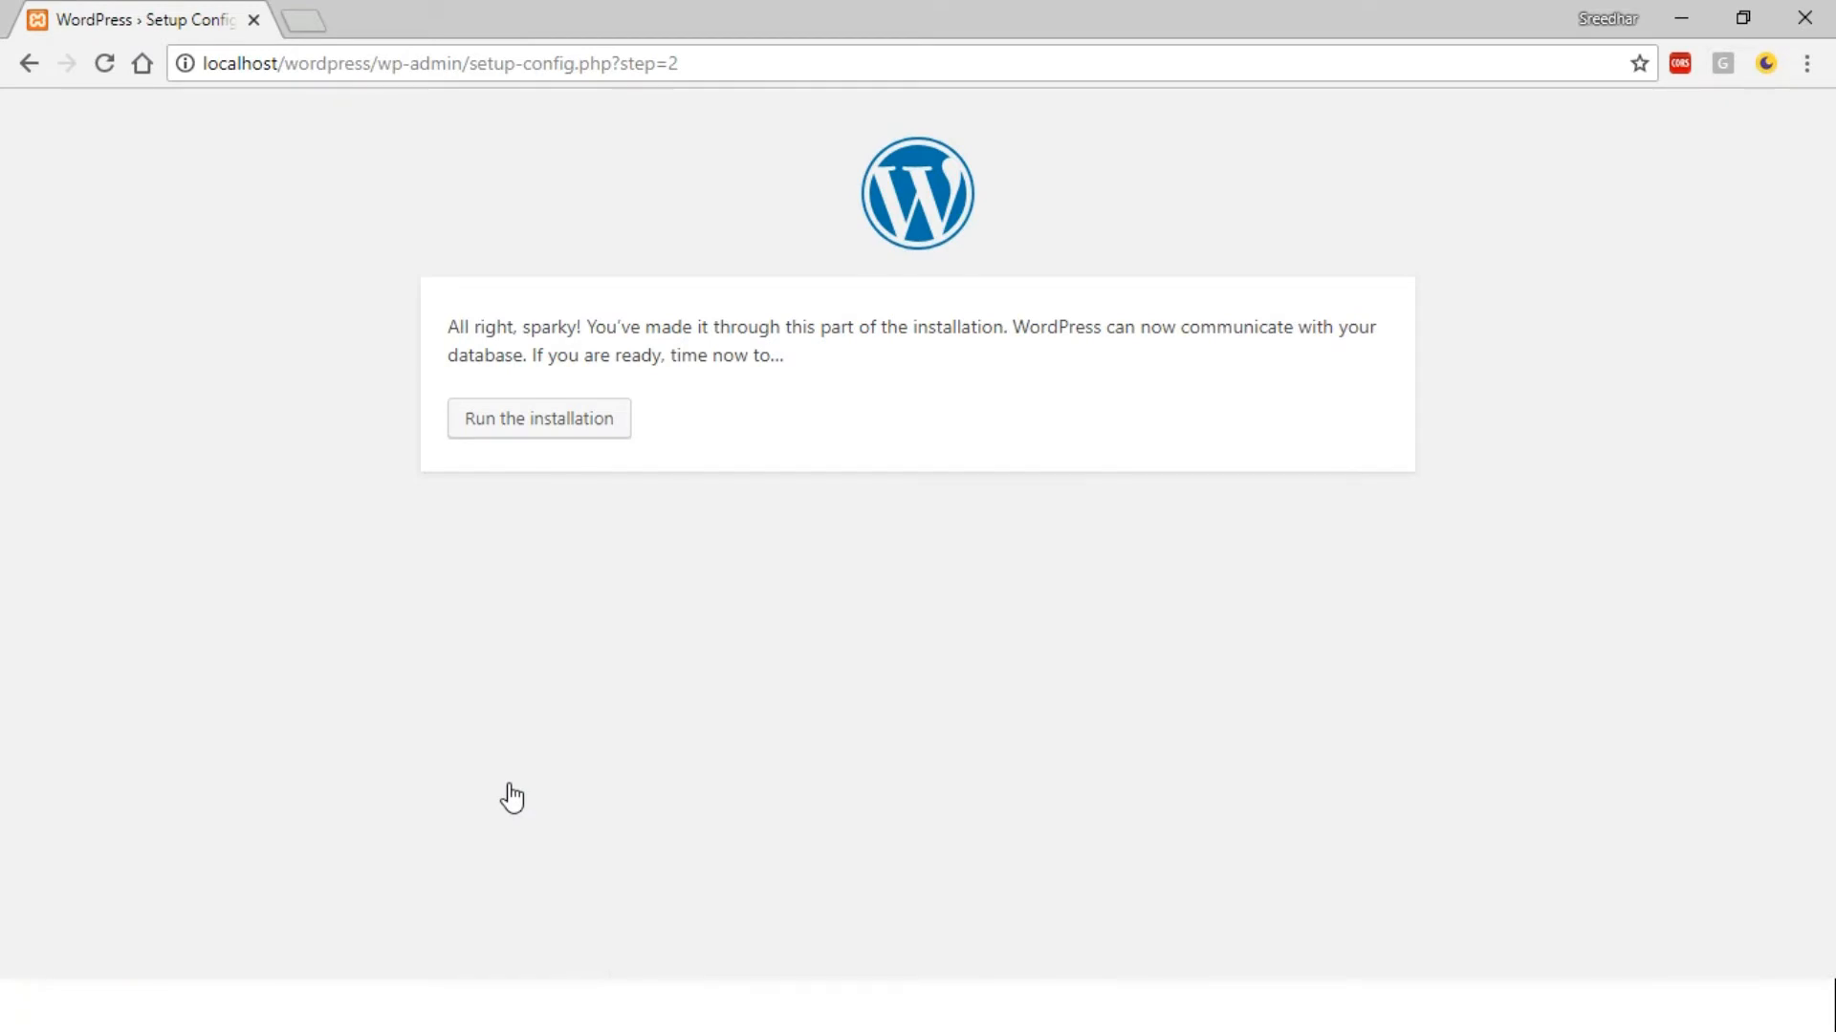
click(538, 435)
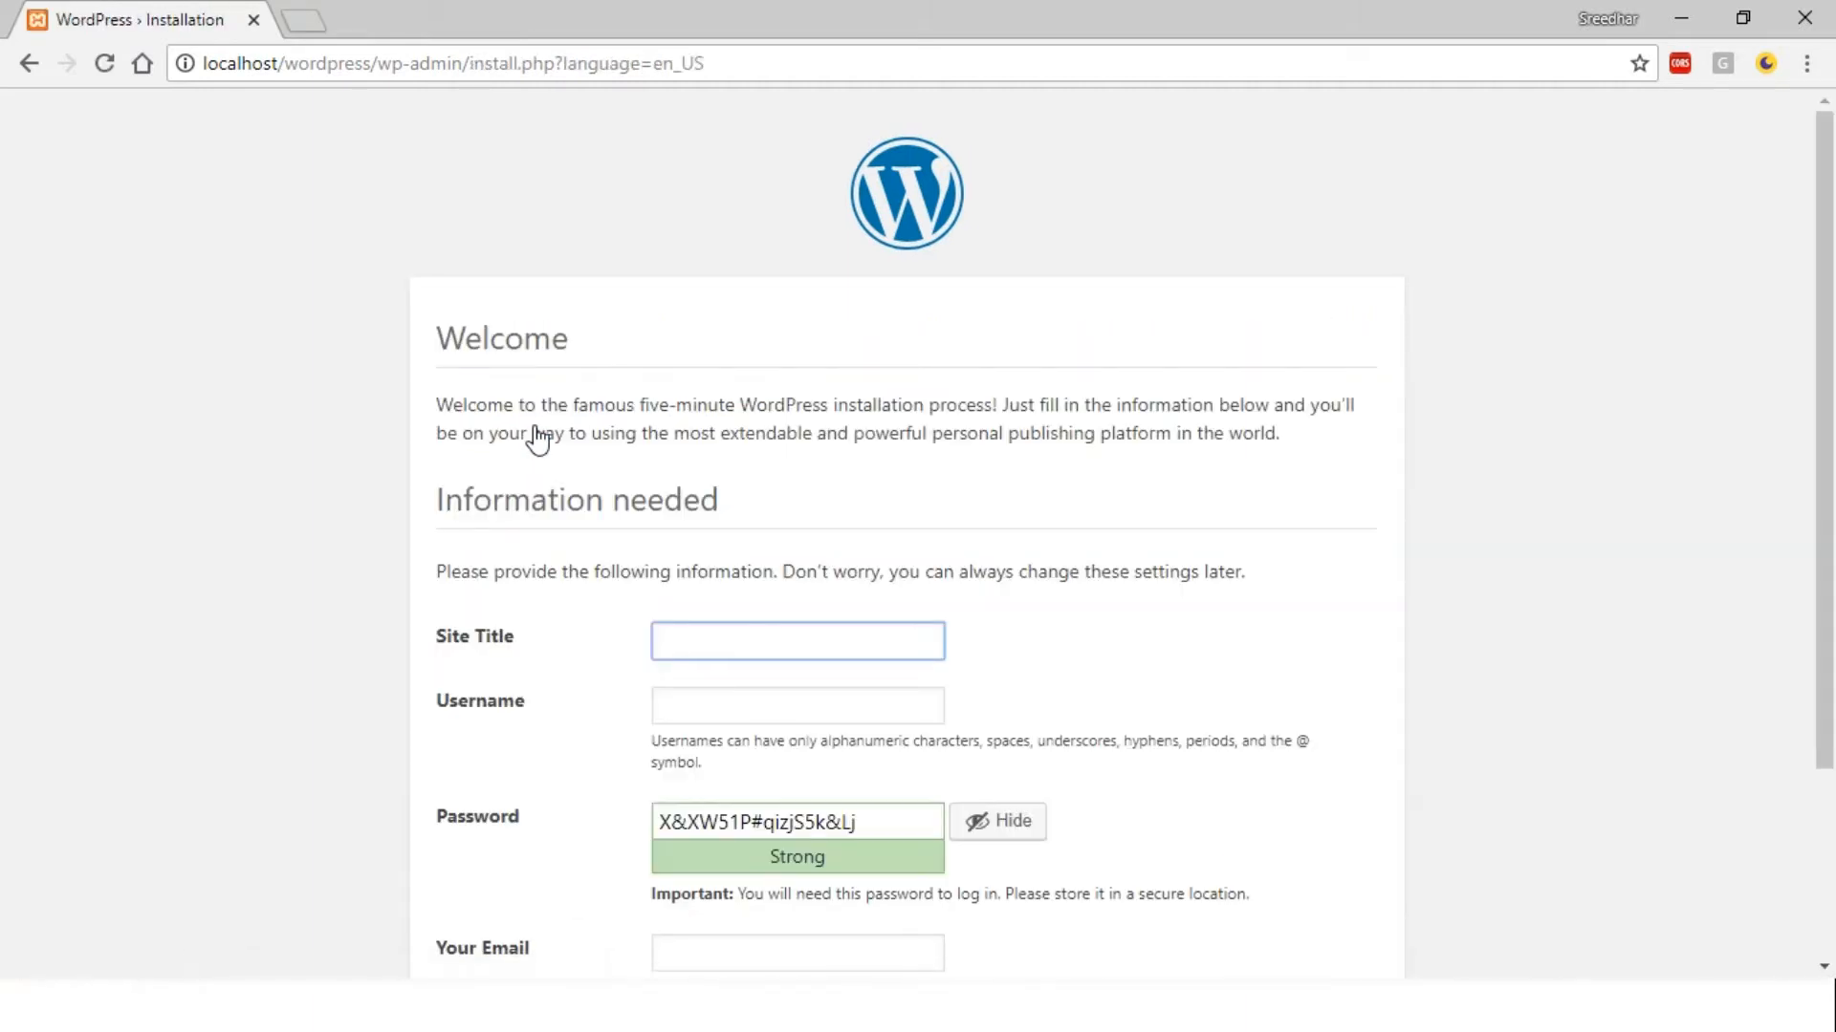
Enter the site title whatsmysuggestion and the admin username
click(758, 646)
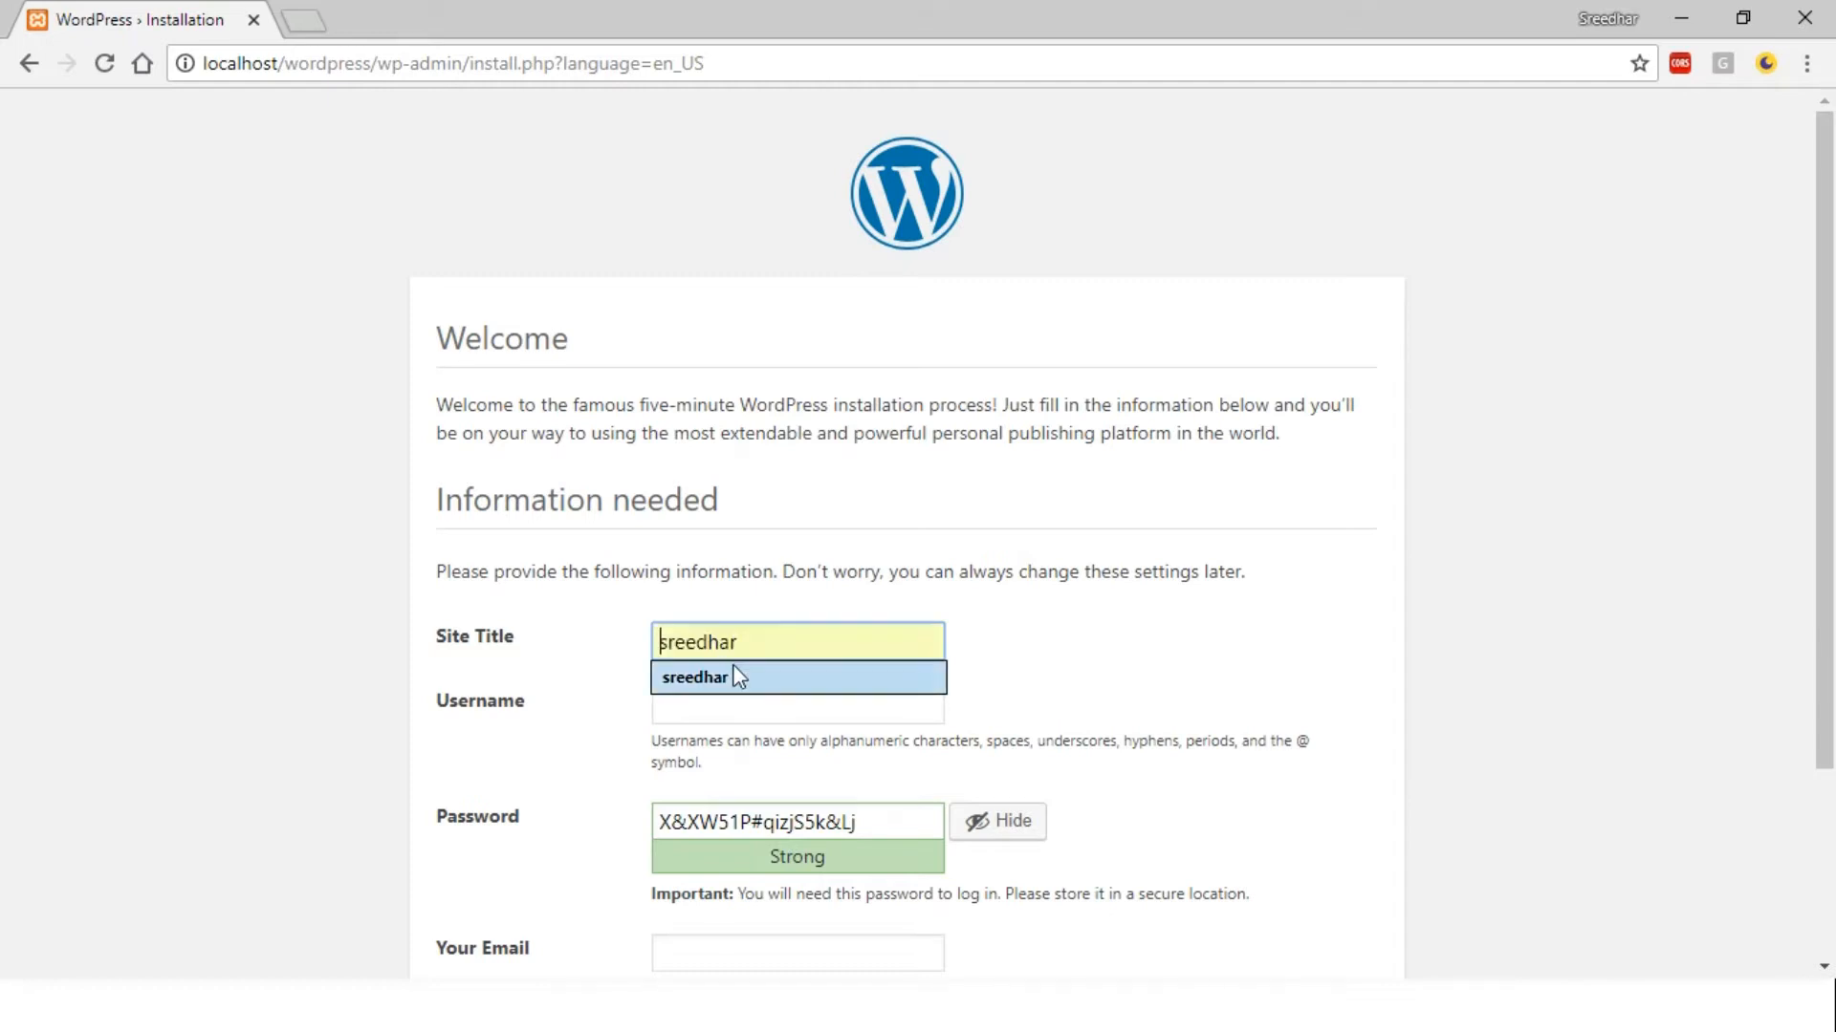
text(w)
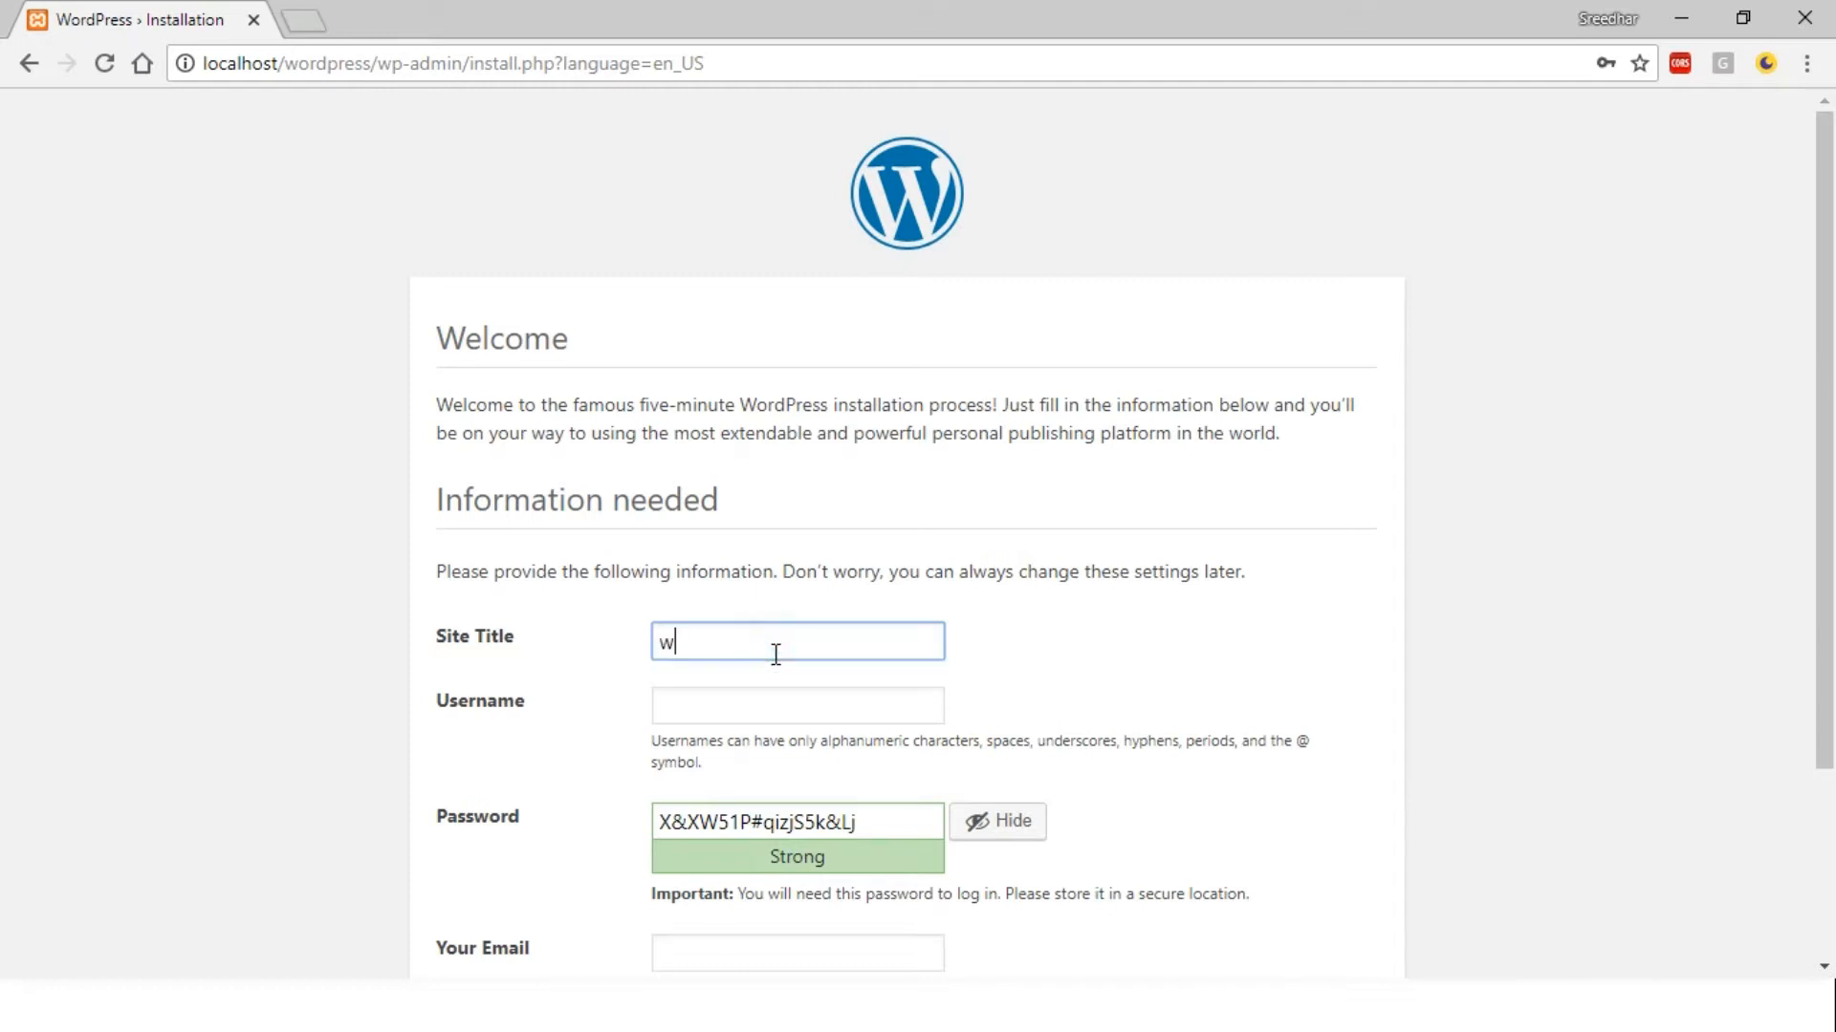
text(hatsmysuggestion)
key(Tab)
text(whatsmys)
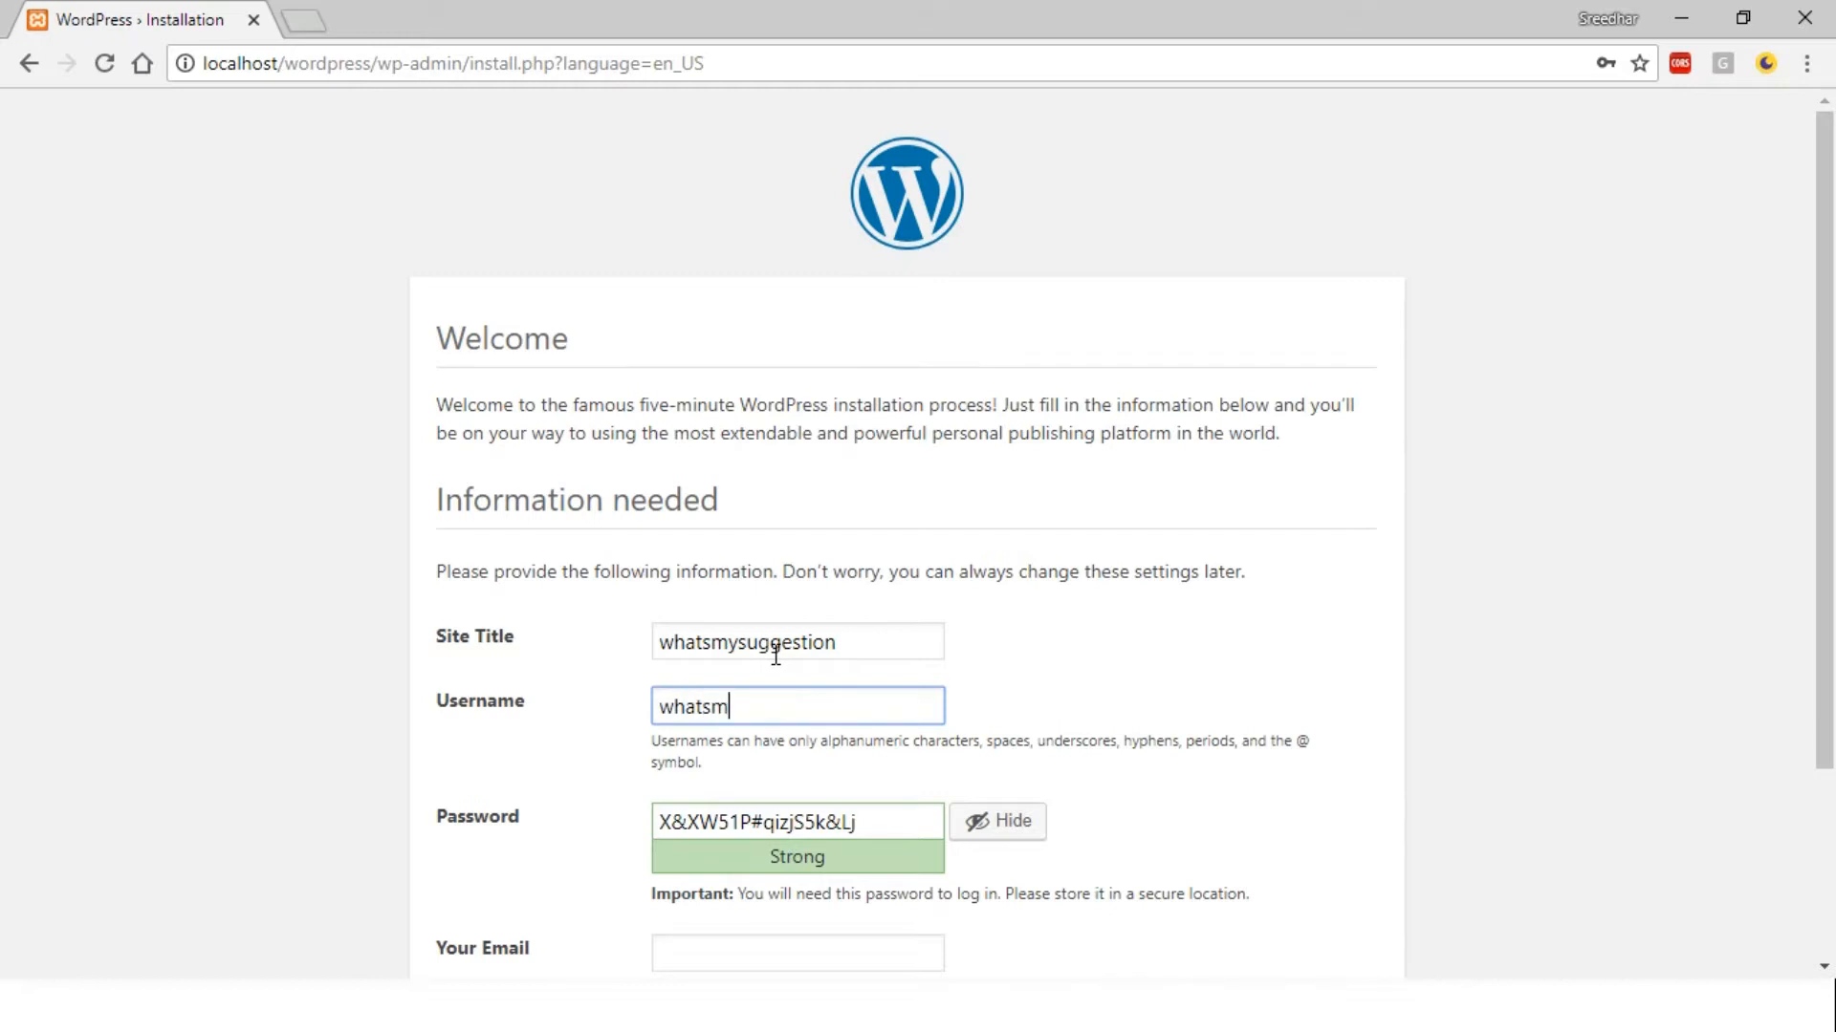
text(uggestion)
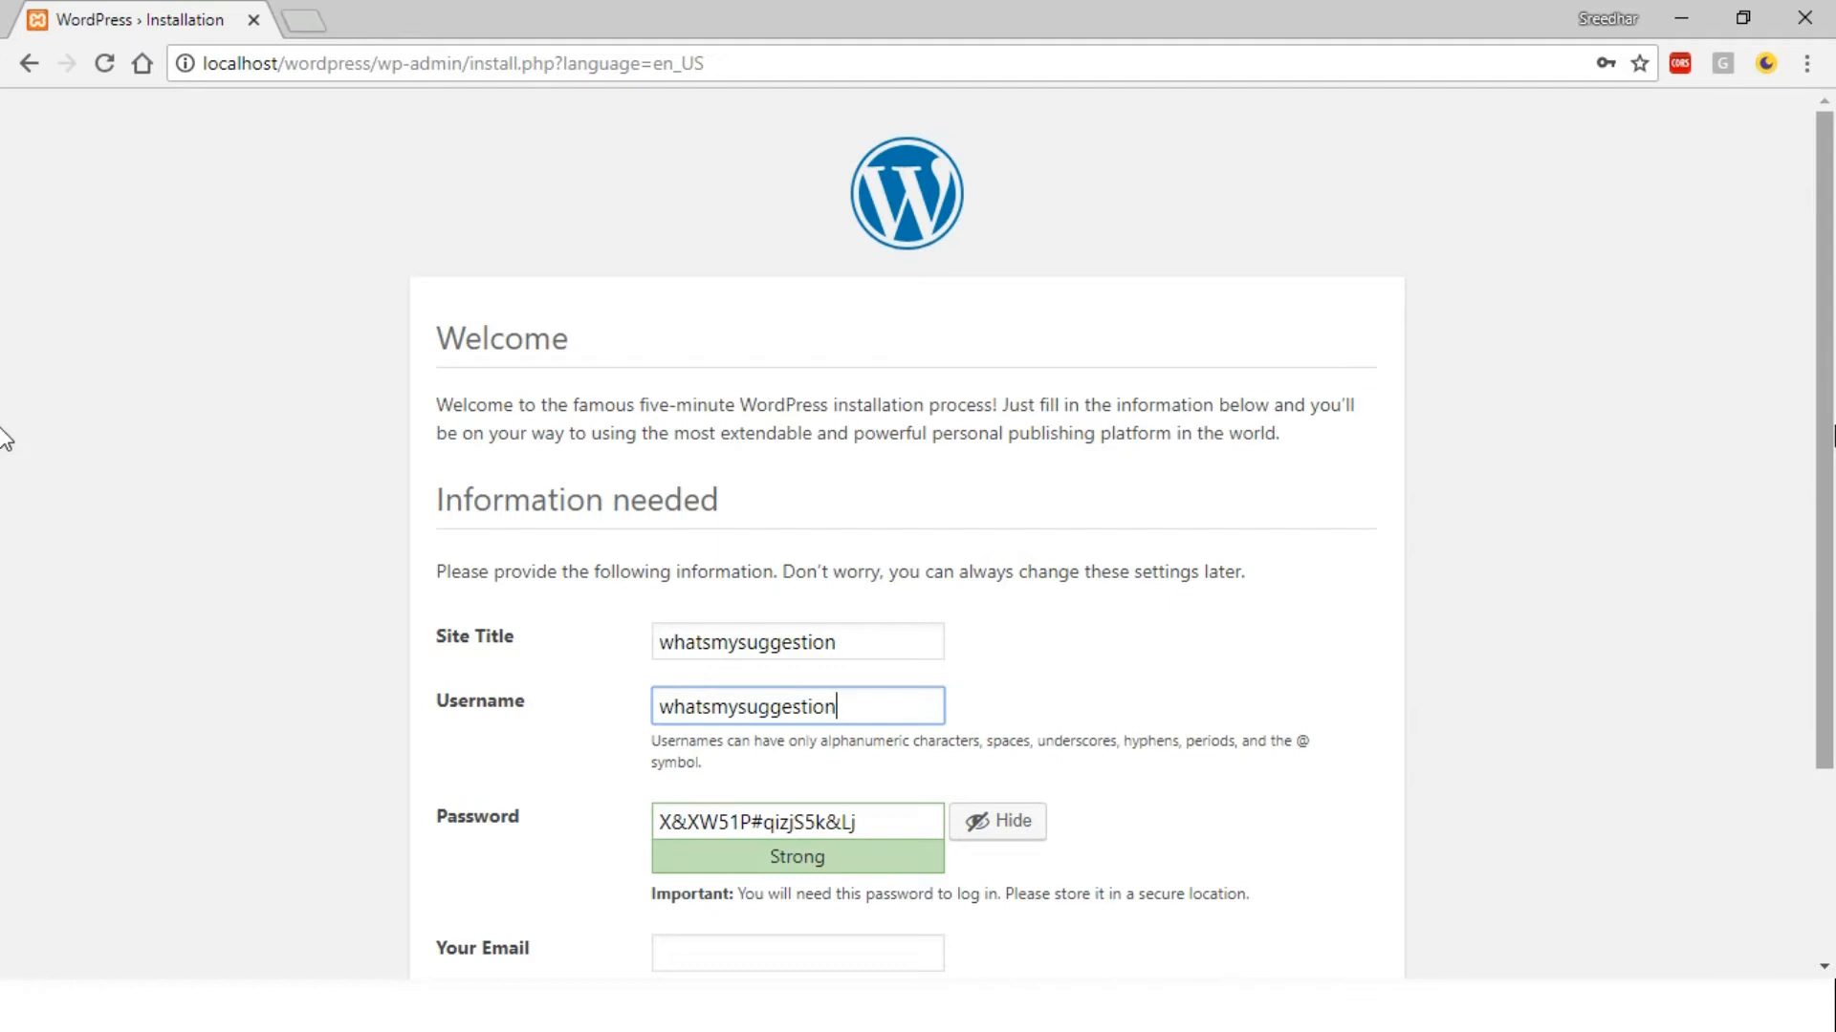
Use the copied username as the password and confirm use of a weak password
scroll(8, 449, down, 1)
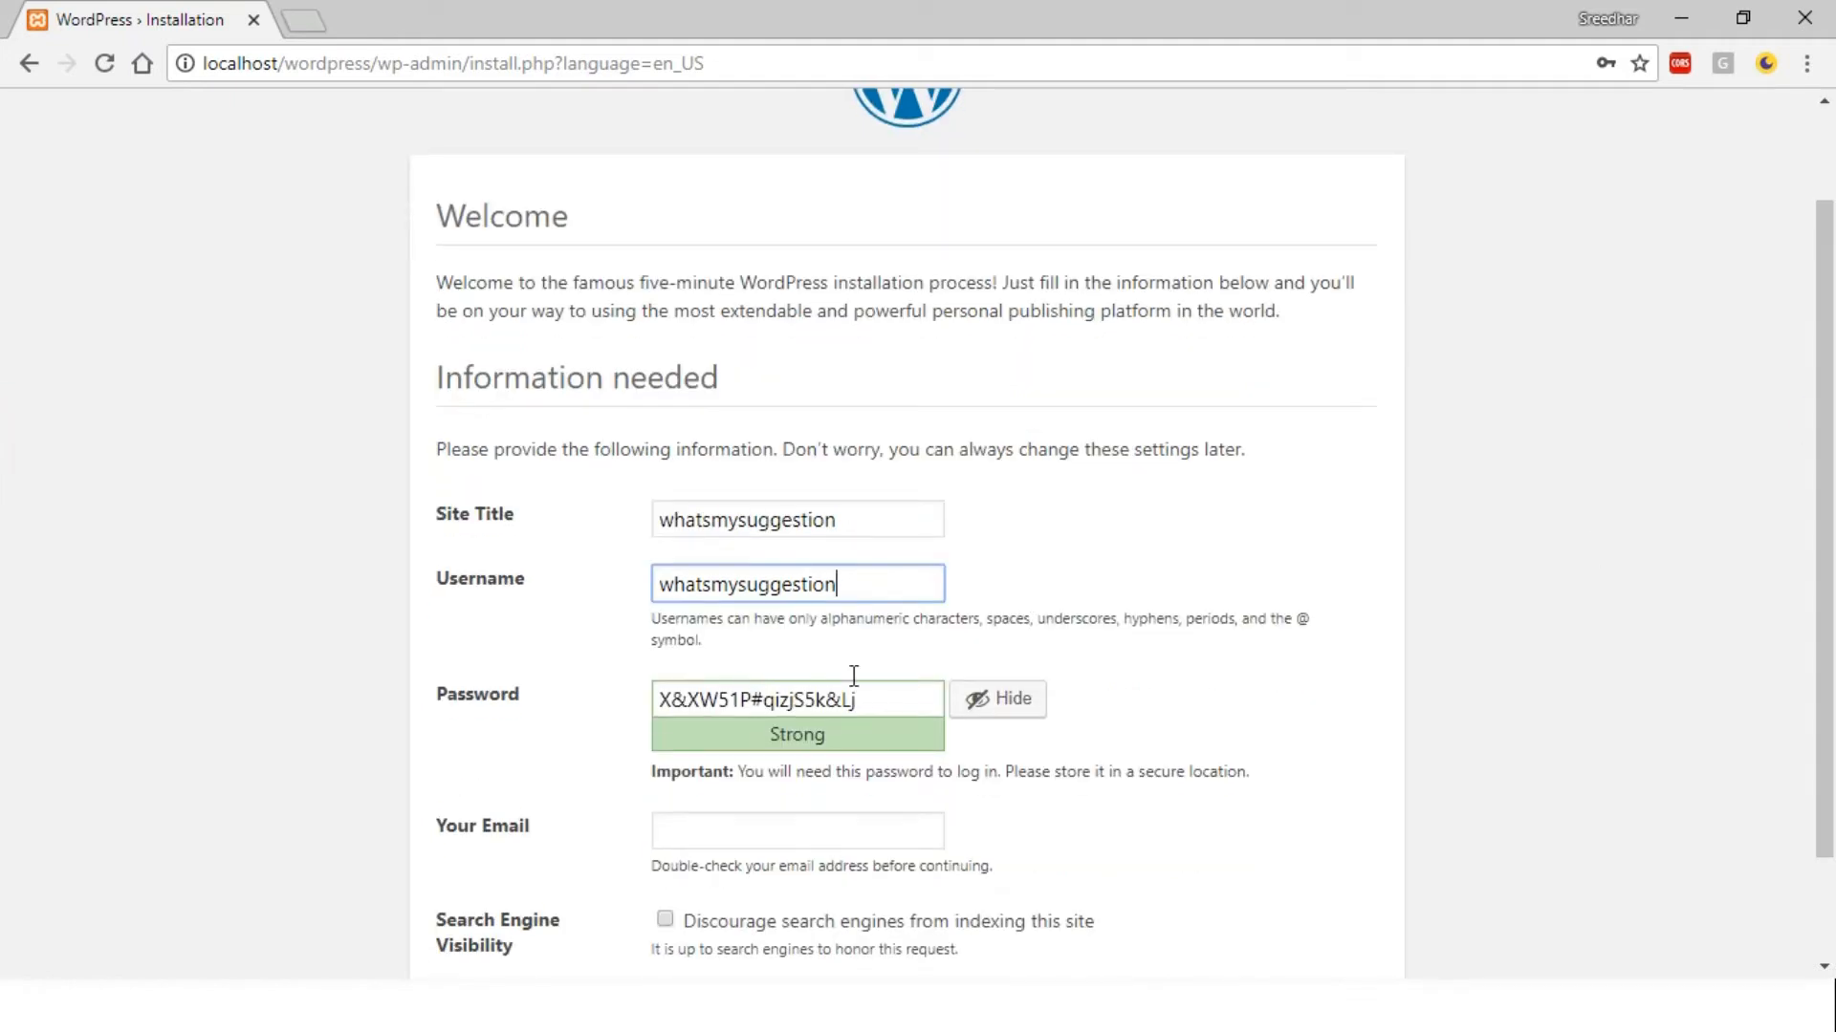
double_click(782, 585)
key(ctrl+c)
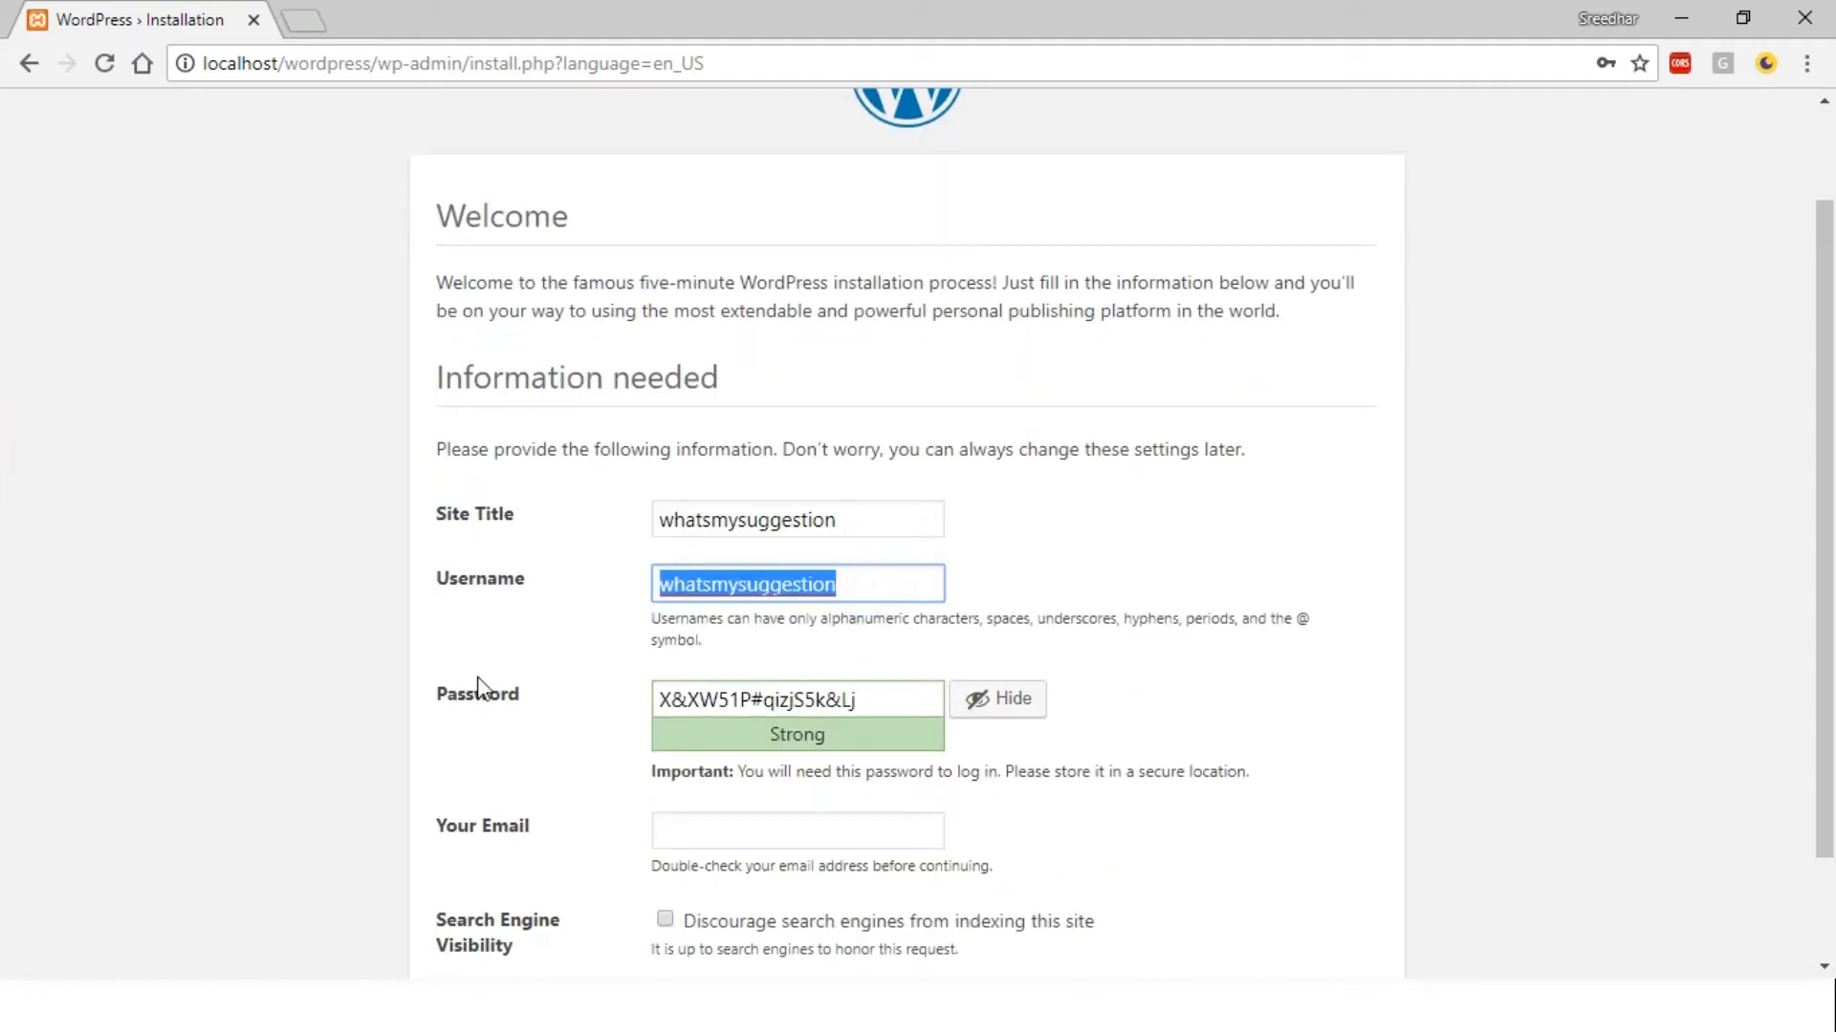
triple_click(881, 703)
key(ctrl+v)
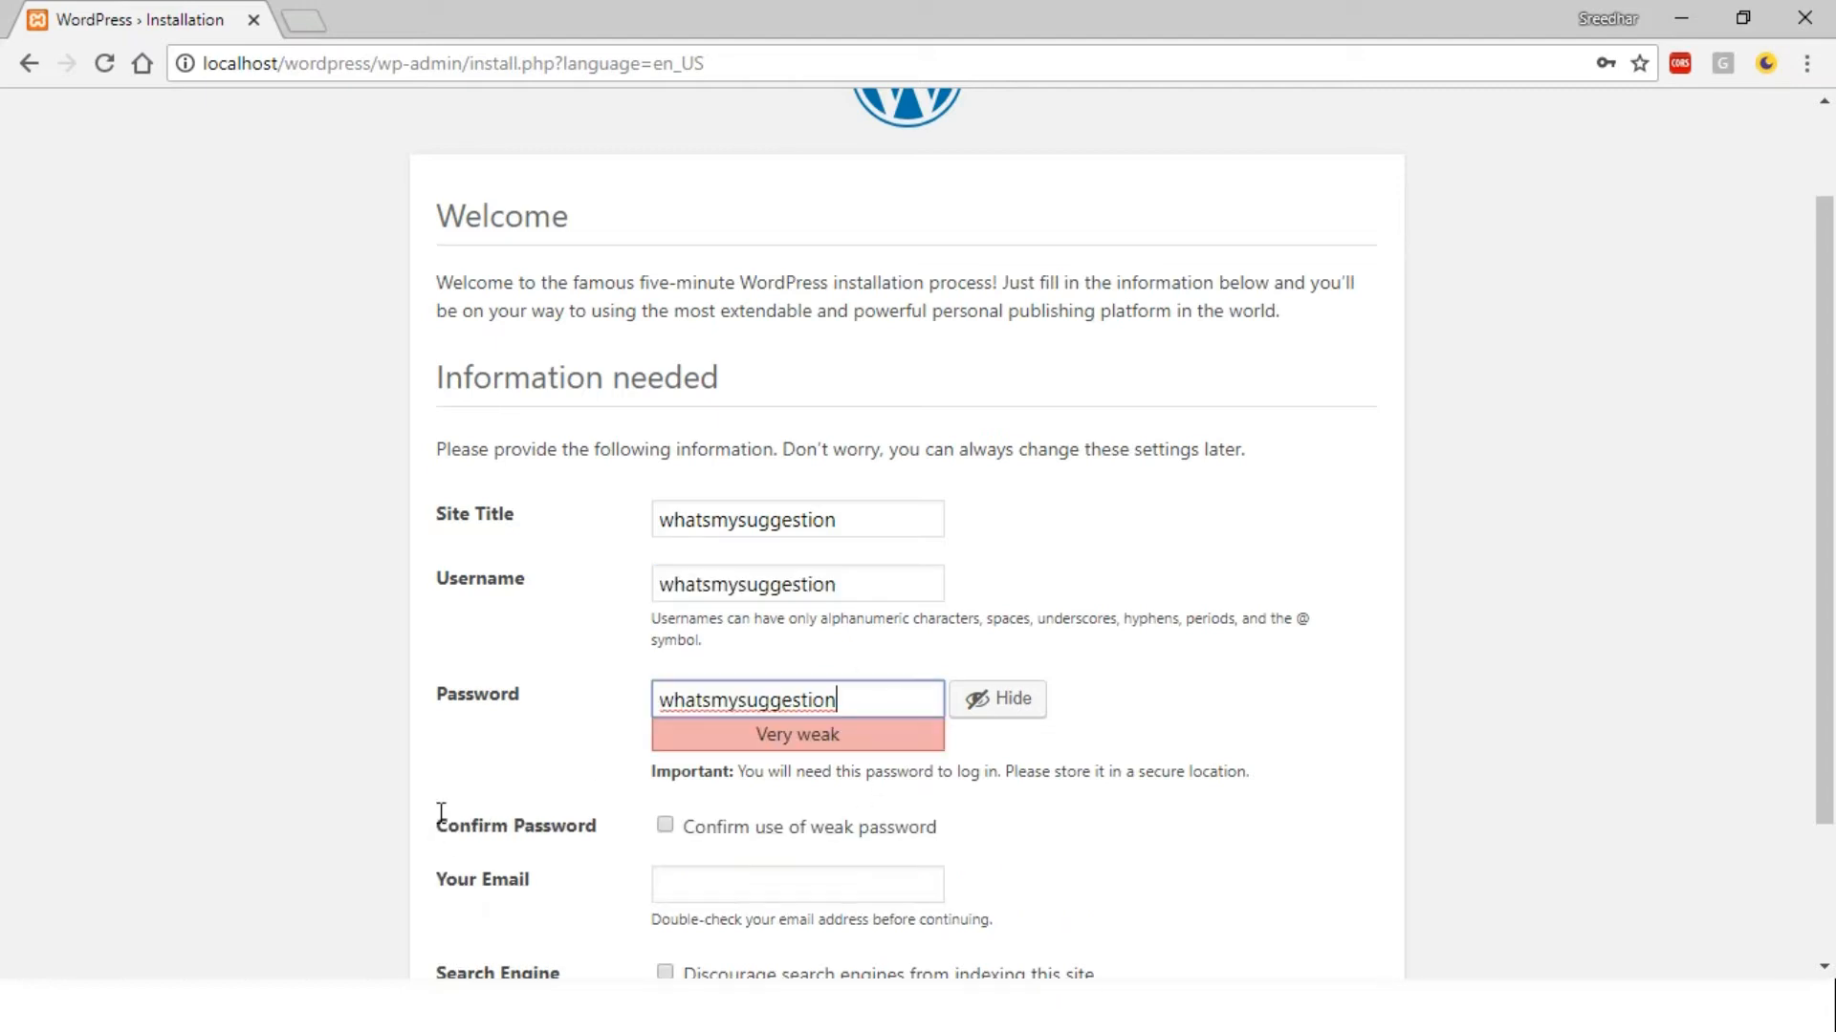
click(666, 824)
Fill in the admin e-mail address
scroll(4, 435, down, 2)
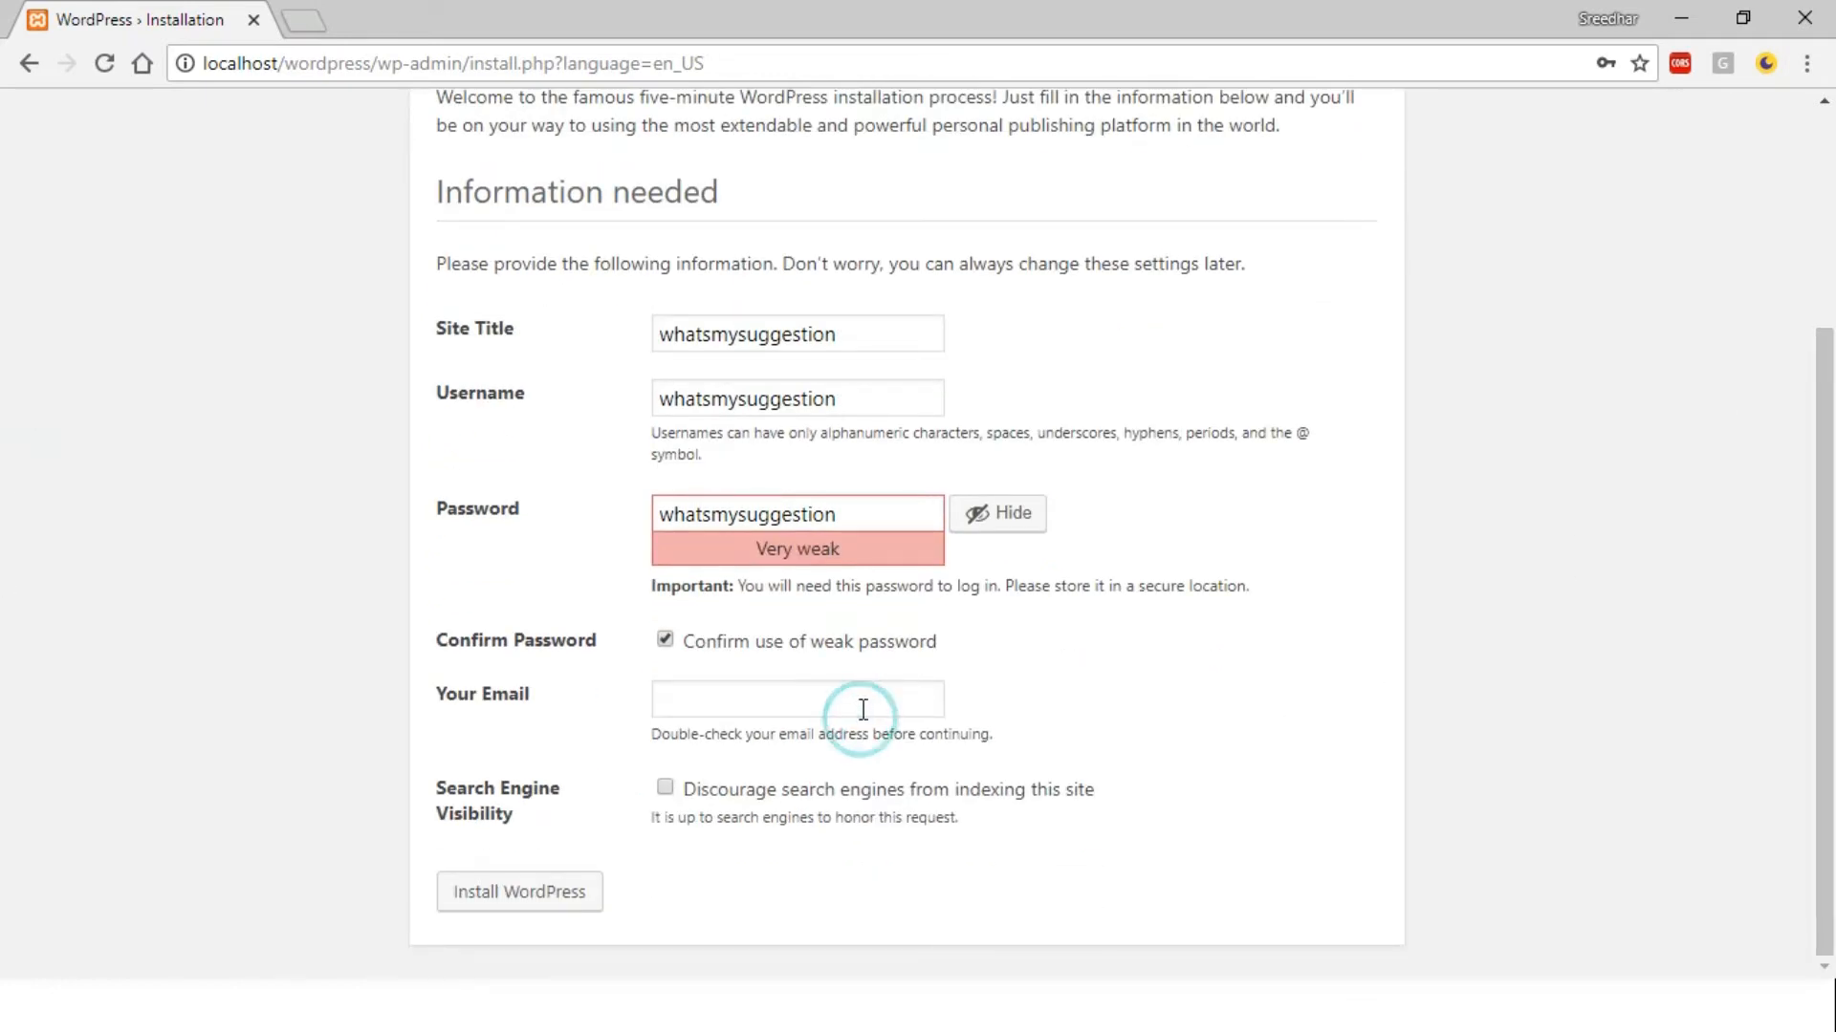
click(863, 706)
key(ctrl+v)
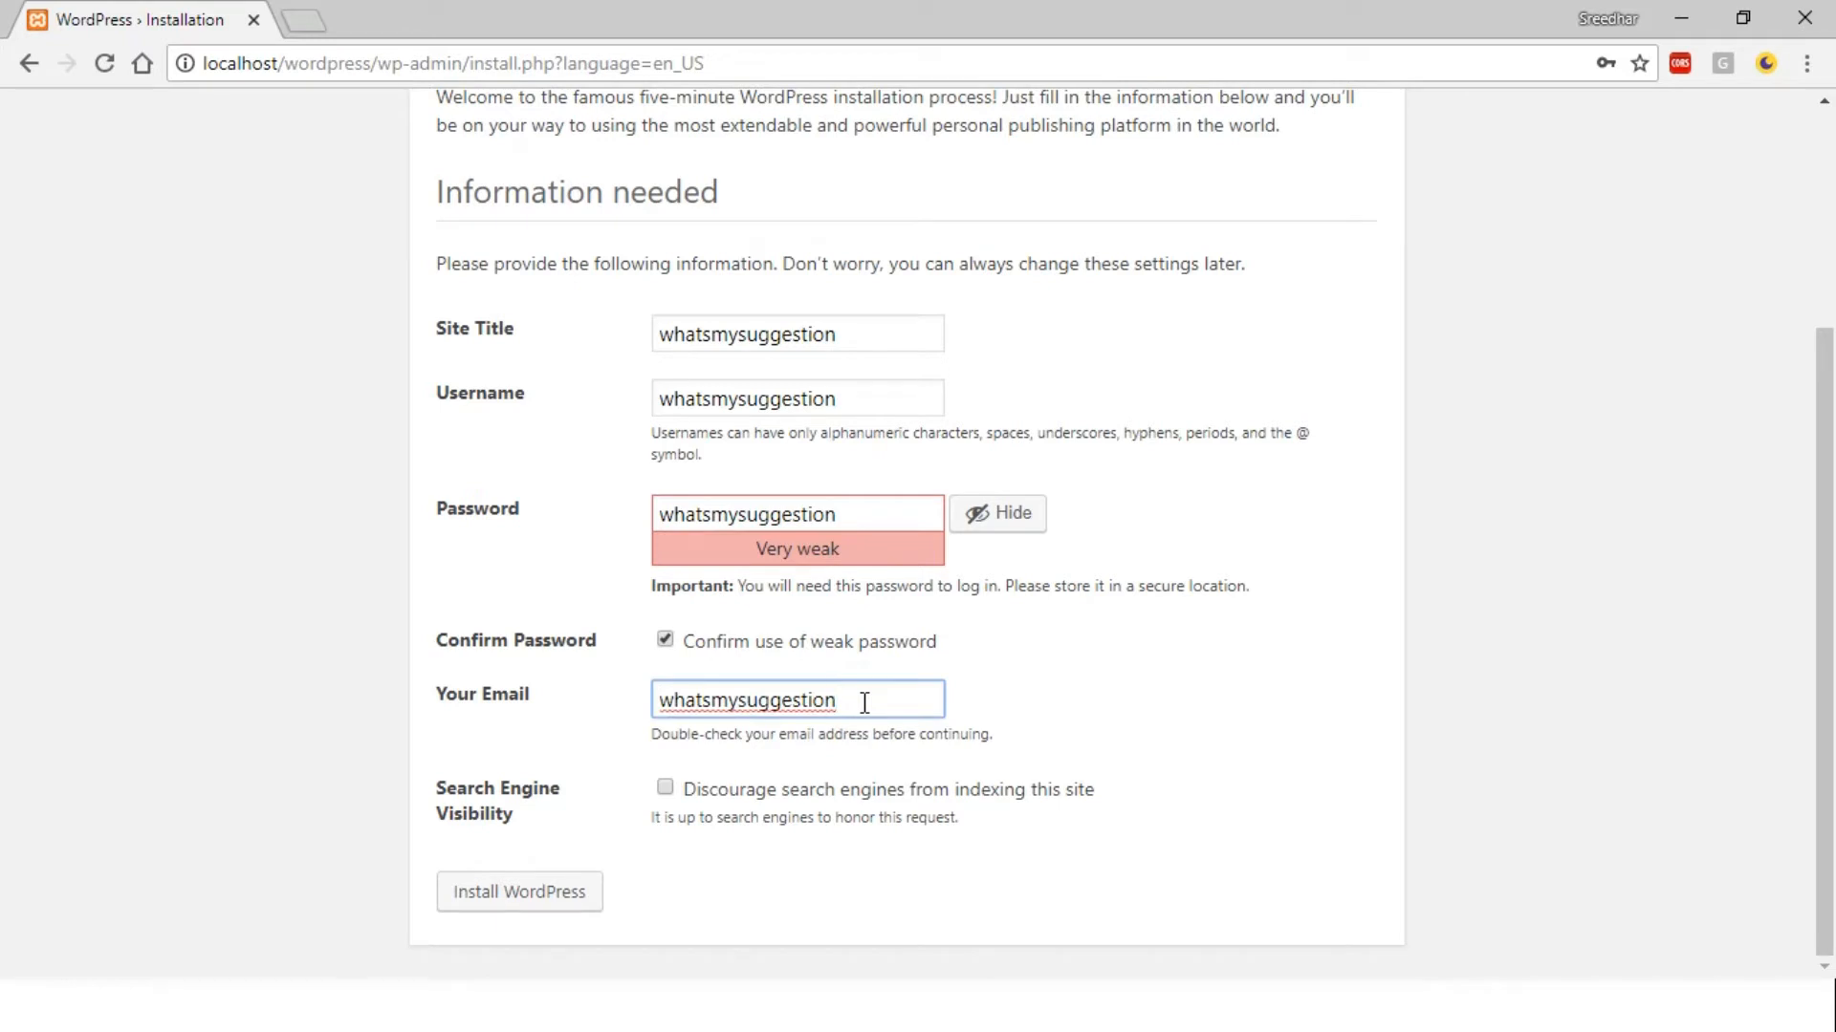
text(@gmail.com)
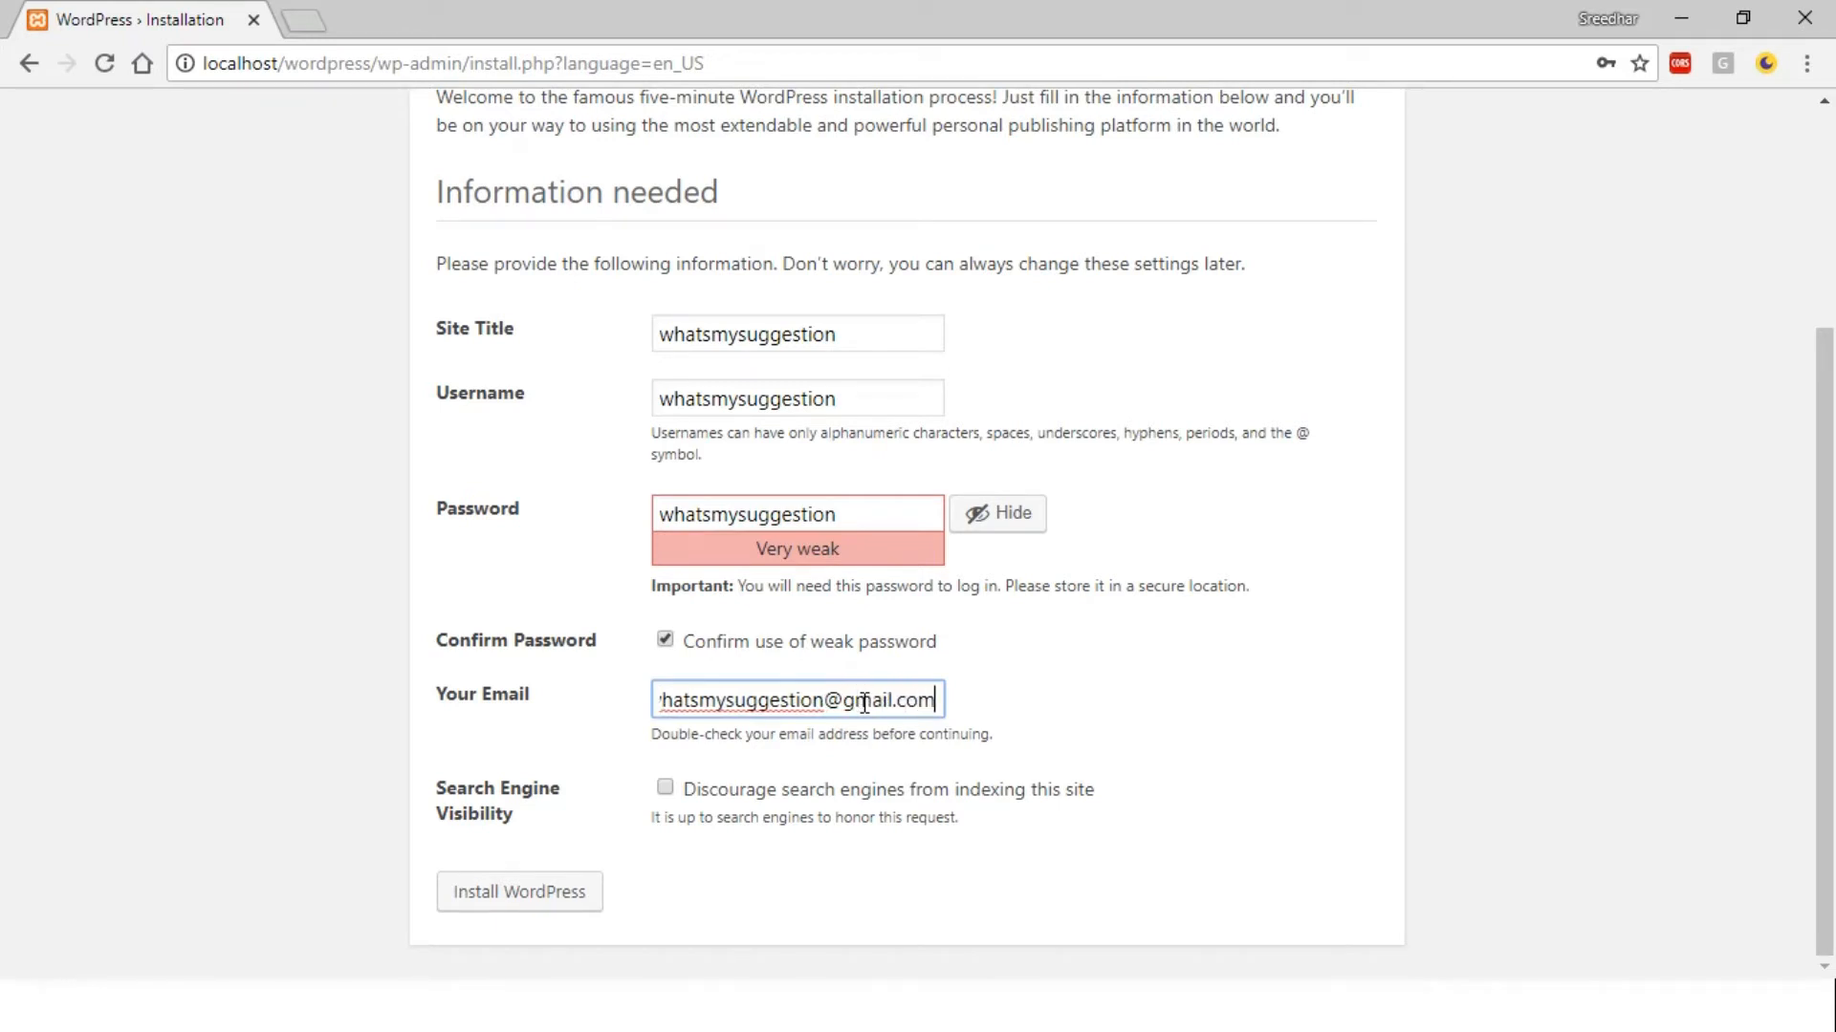
click(1271, 738)
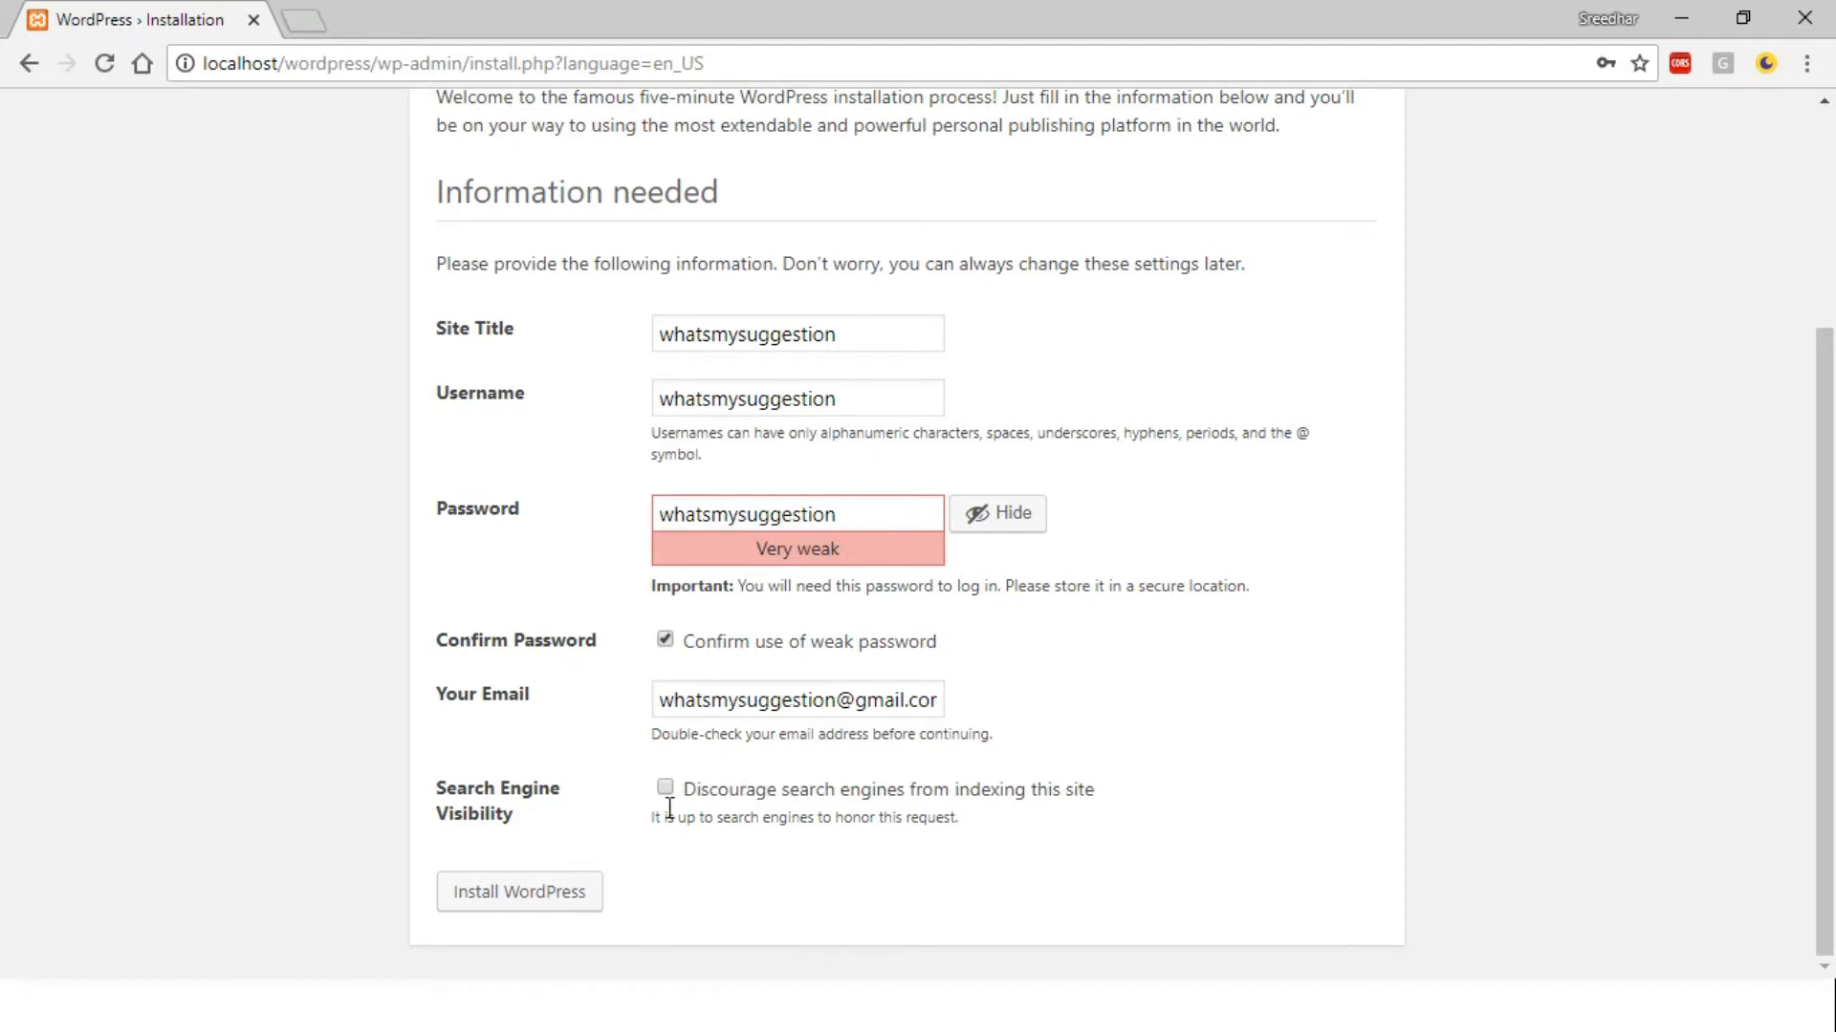
Install WordPress with these details and proceed to the login page
click(541, 906)
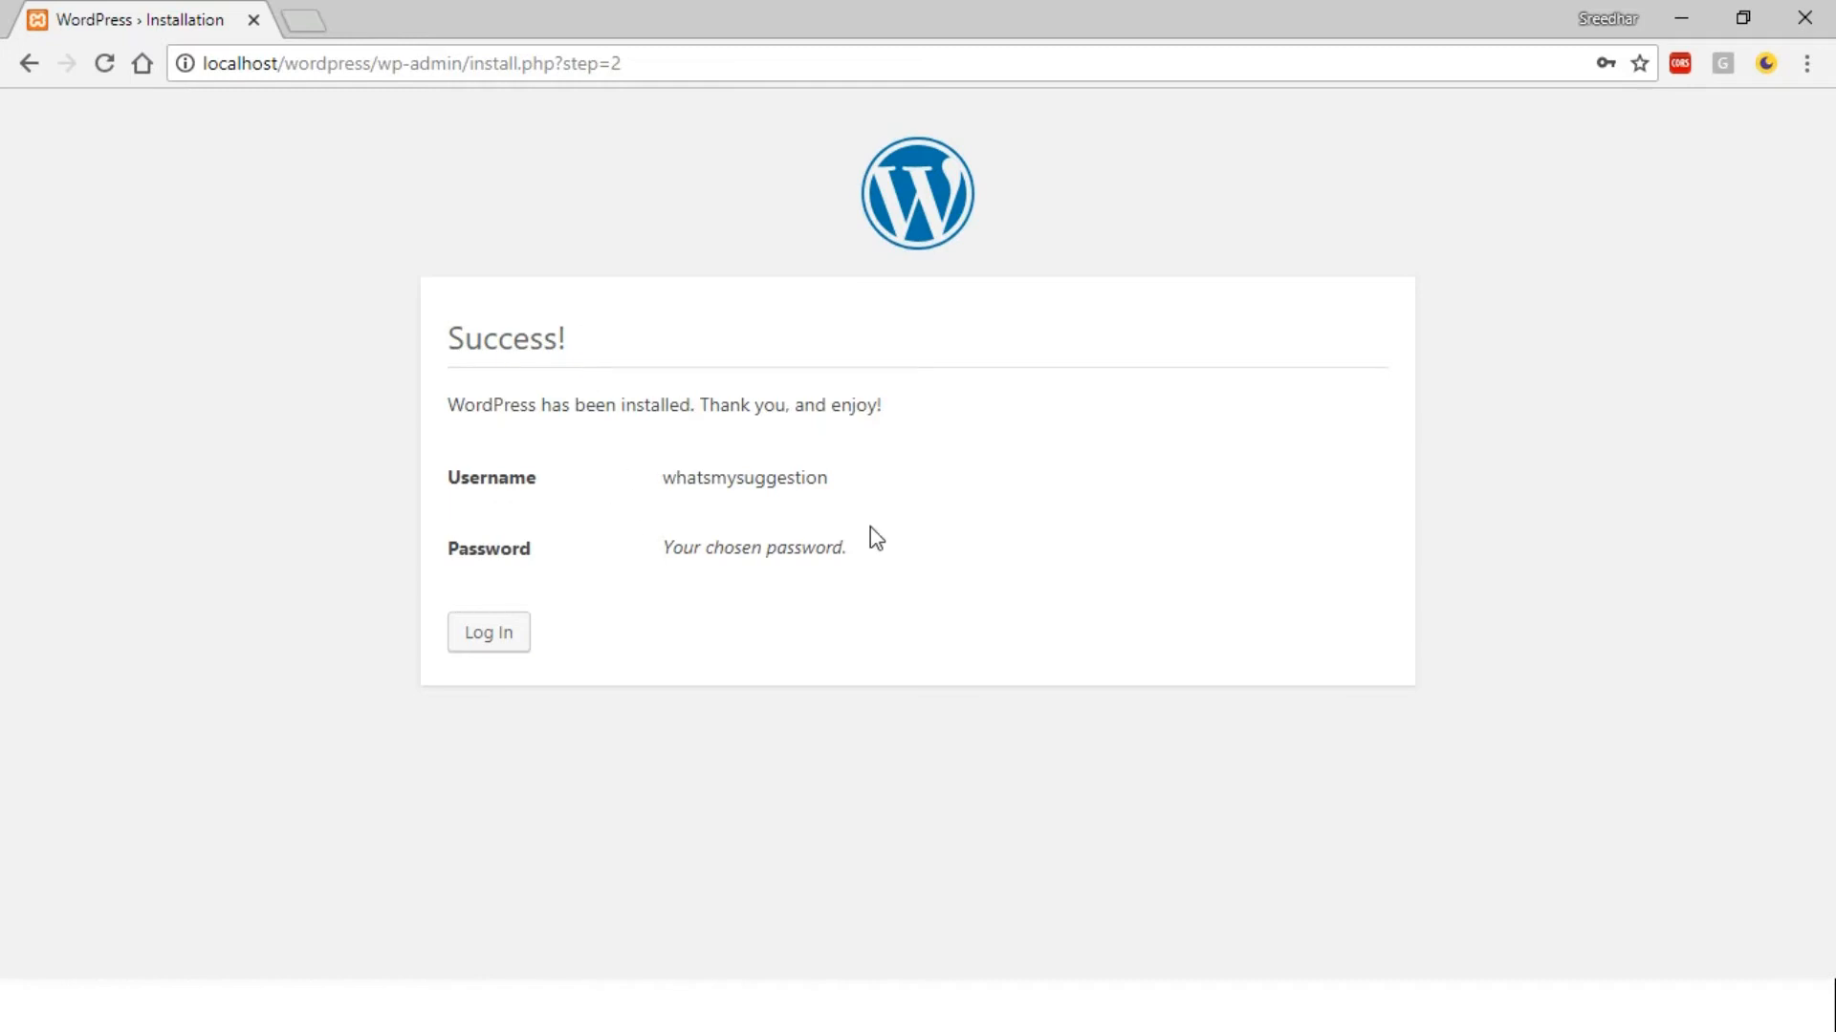
click(837, 471)
click(693, 475)
click(690, 549)
click(486, 635)
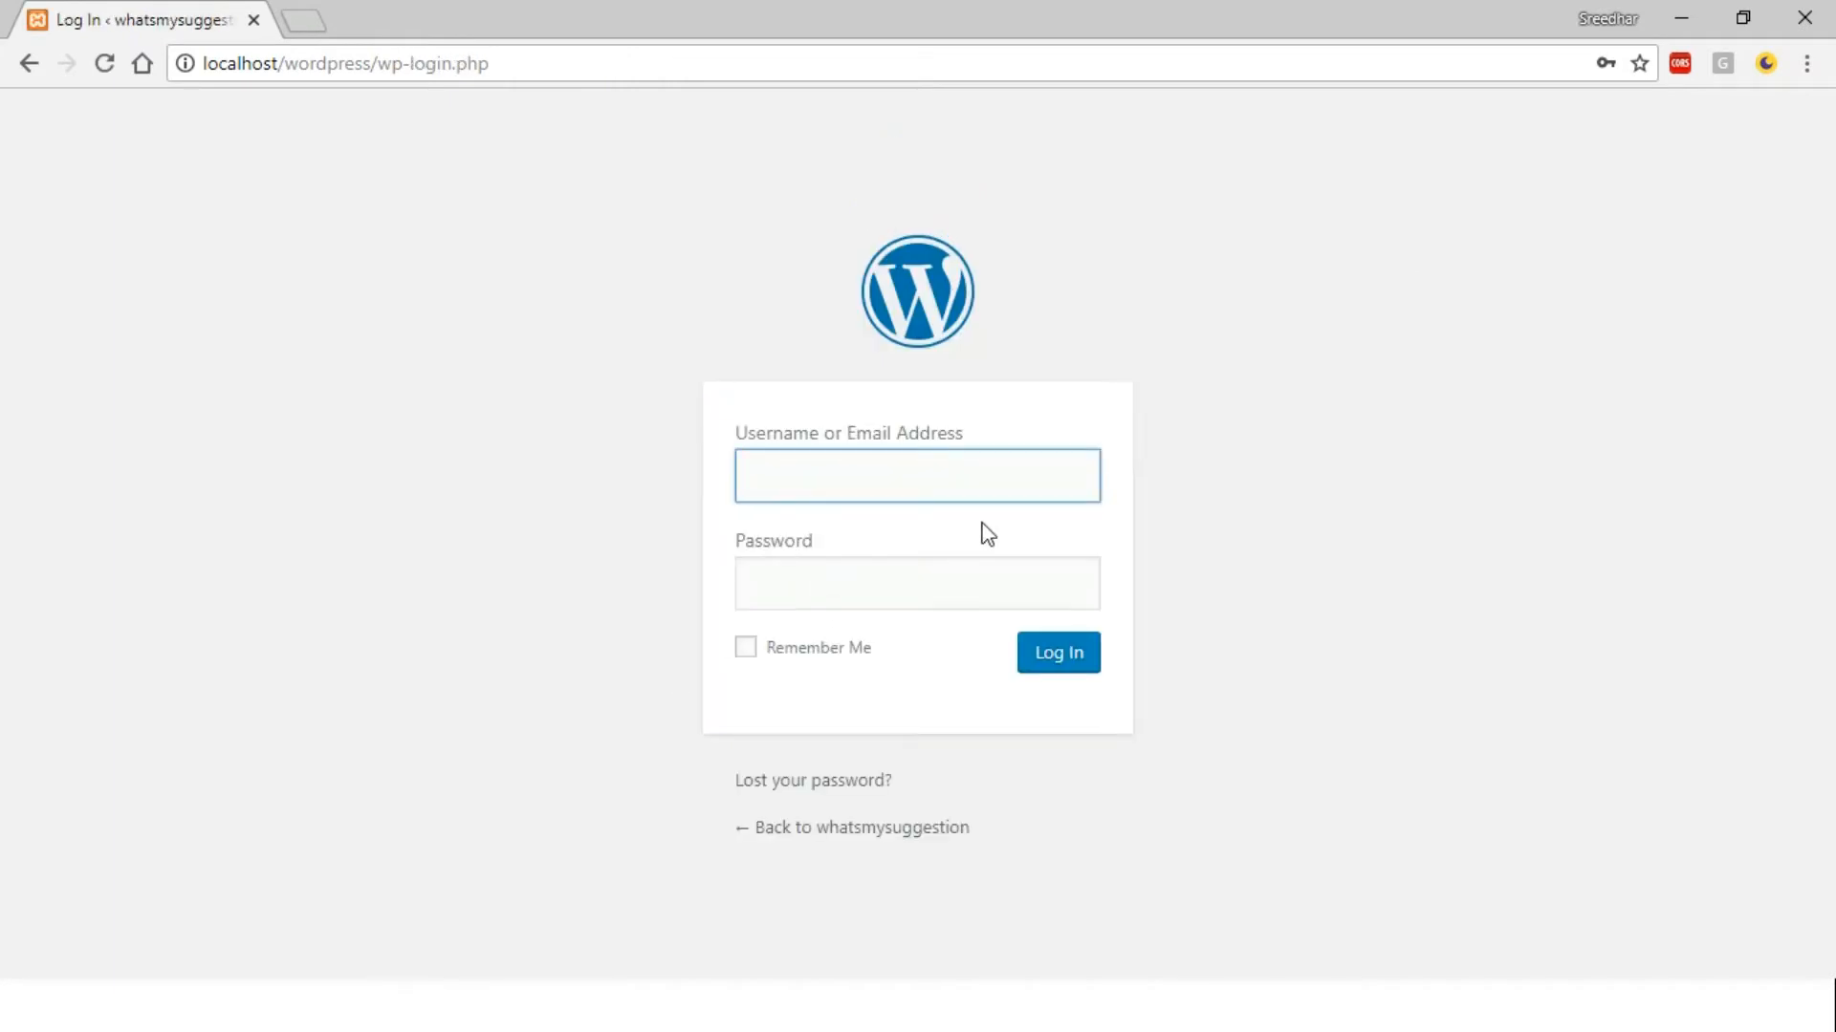
Log in to the dashboard with the admin username and password
text(whatsmysuggestion)
key(Tab)
key(ctrl+v)
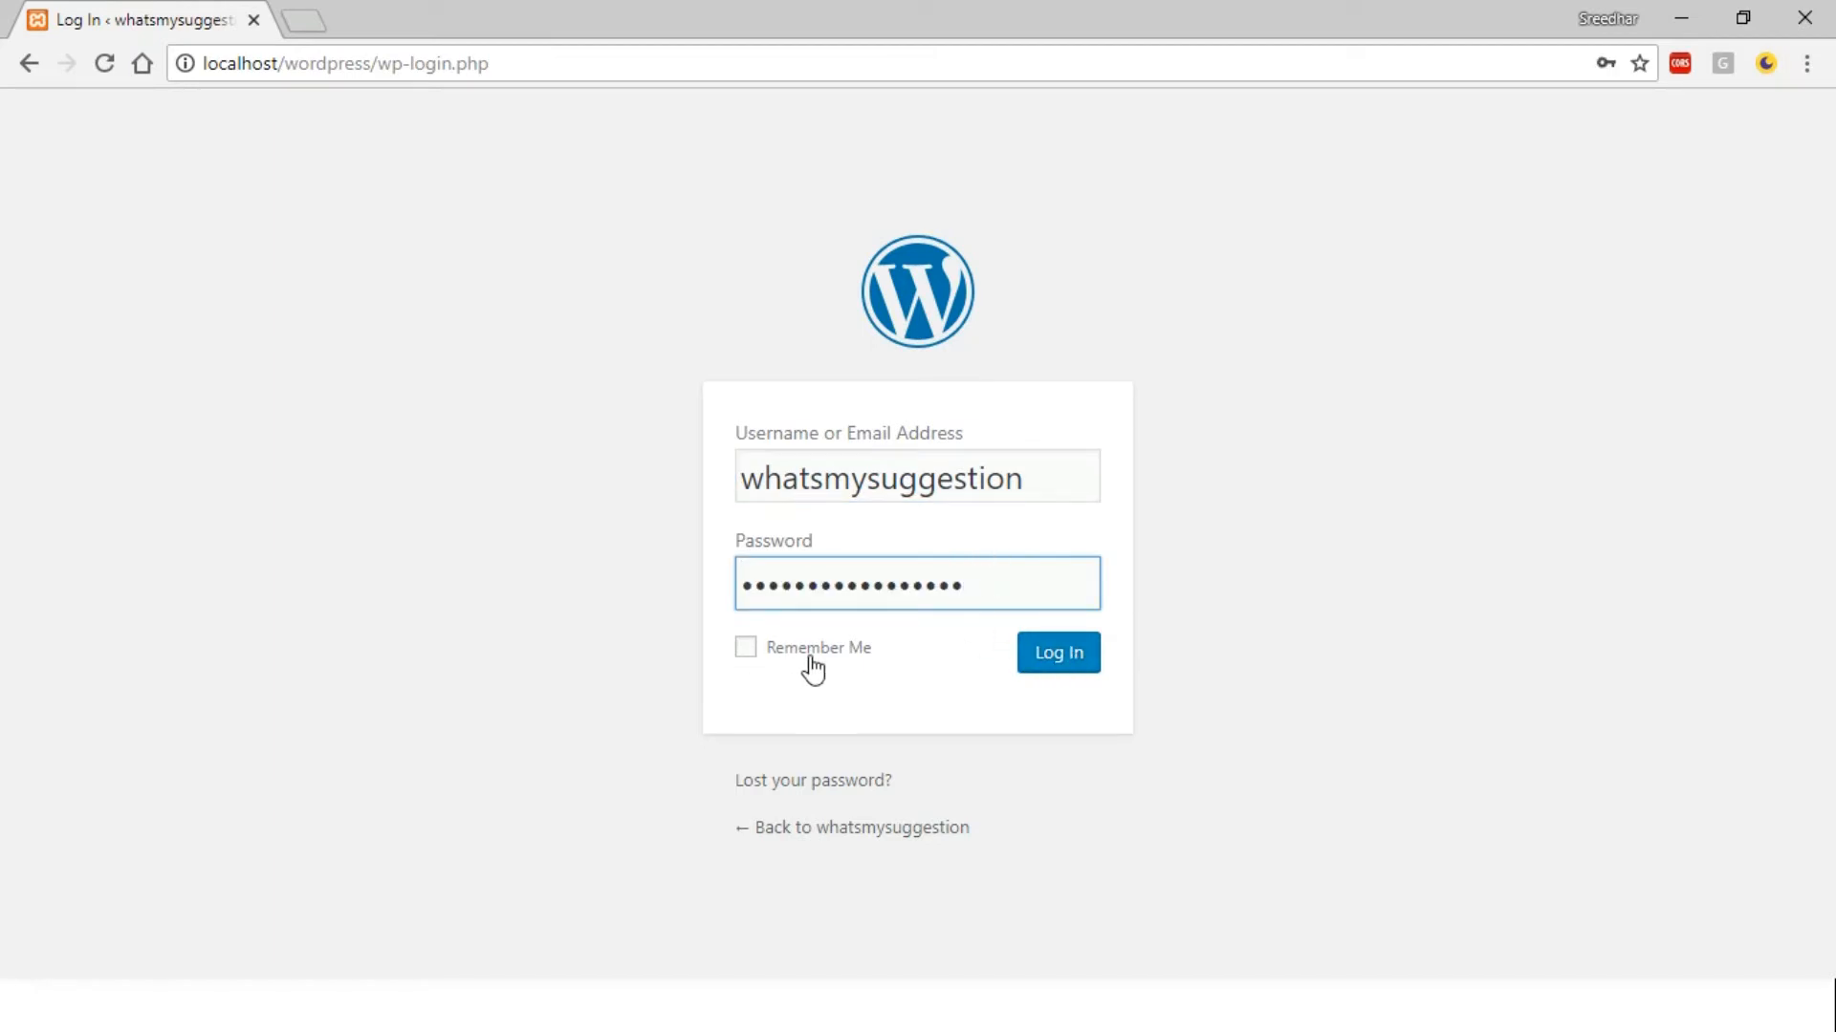
click(1069, 666)
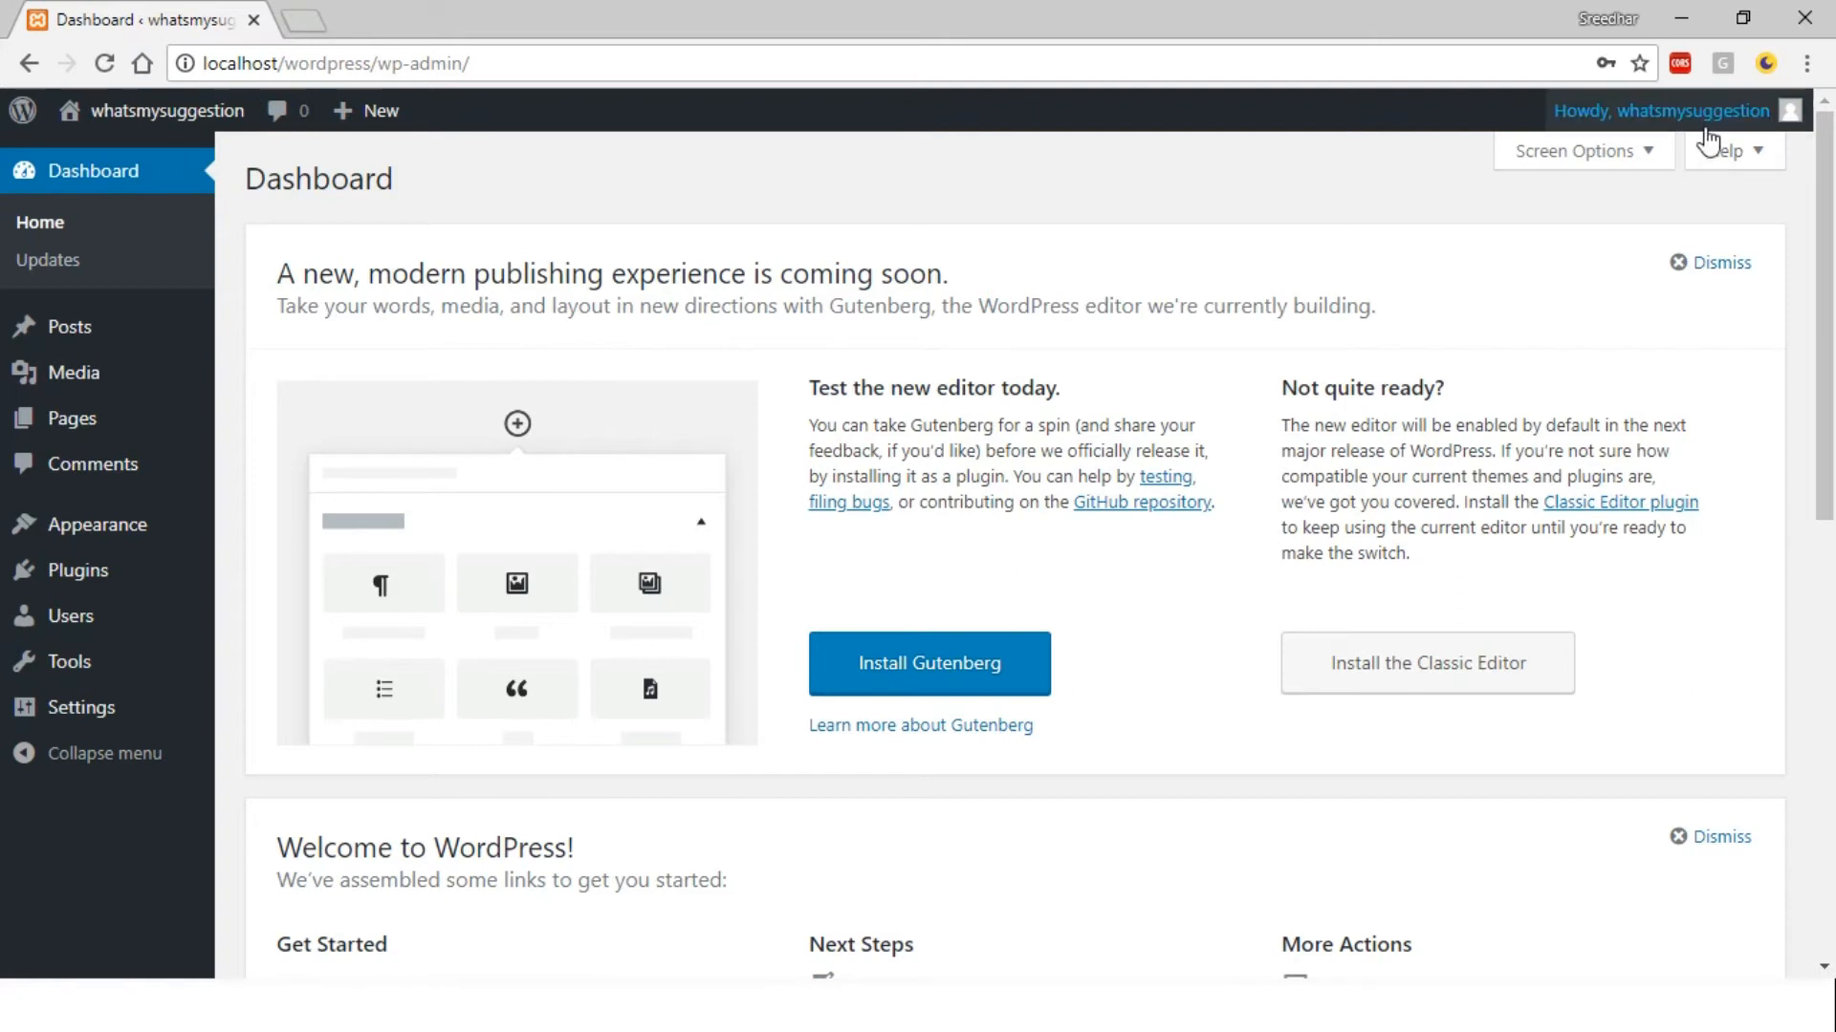
Open Your Profile and preview the Light, Blue, Coffee and Ocean admin colour schemes
mouse_move(1721, 127)
click(1689, 216)
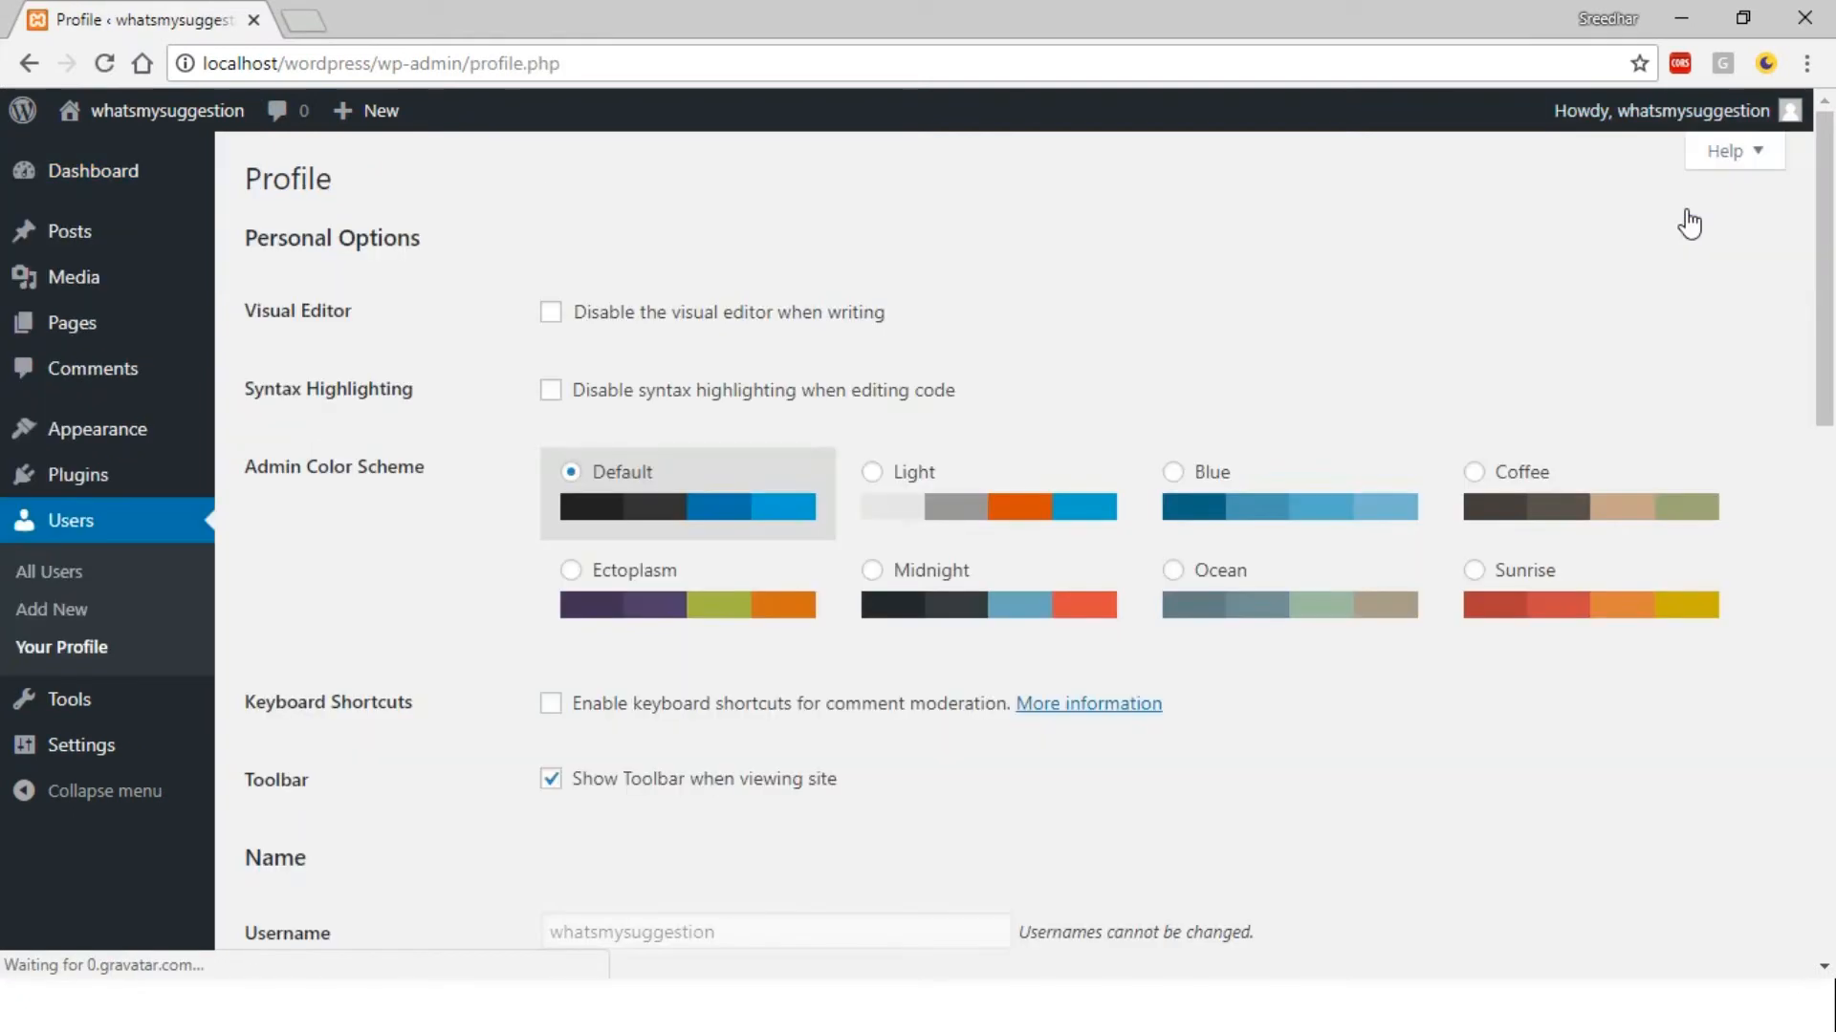
click(1035, 481)
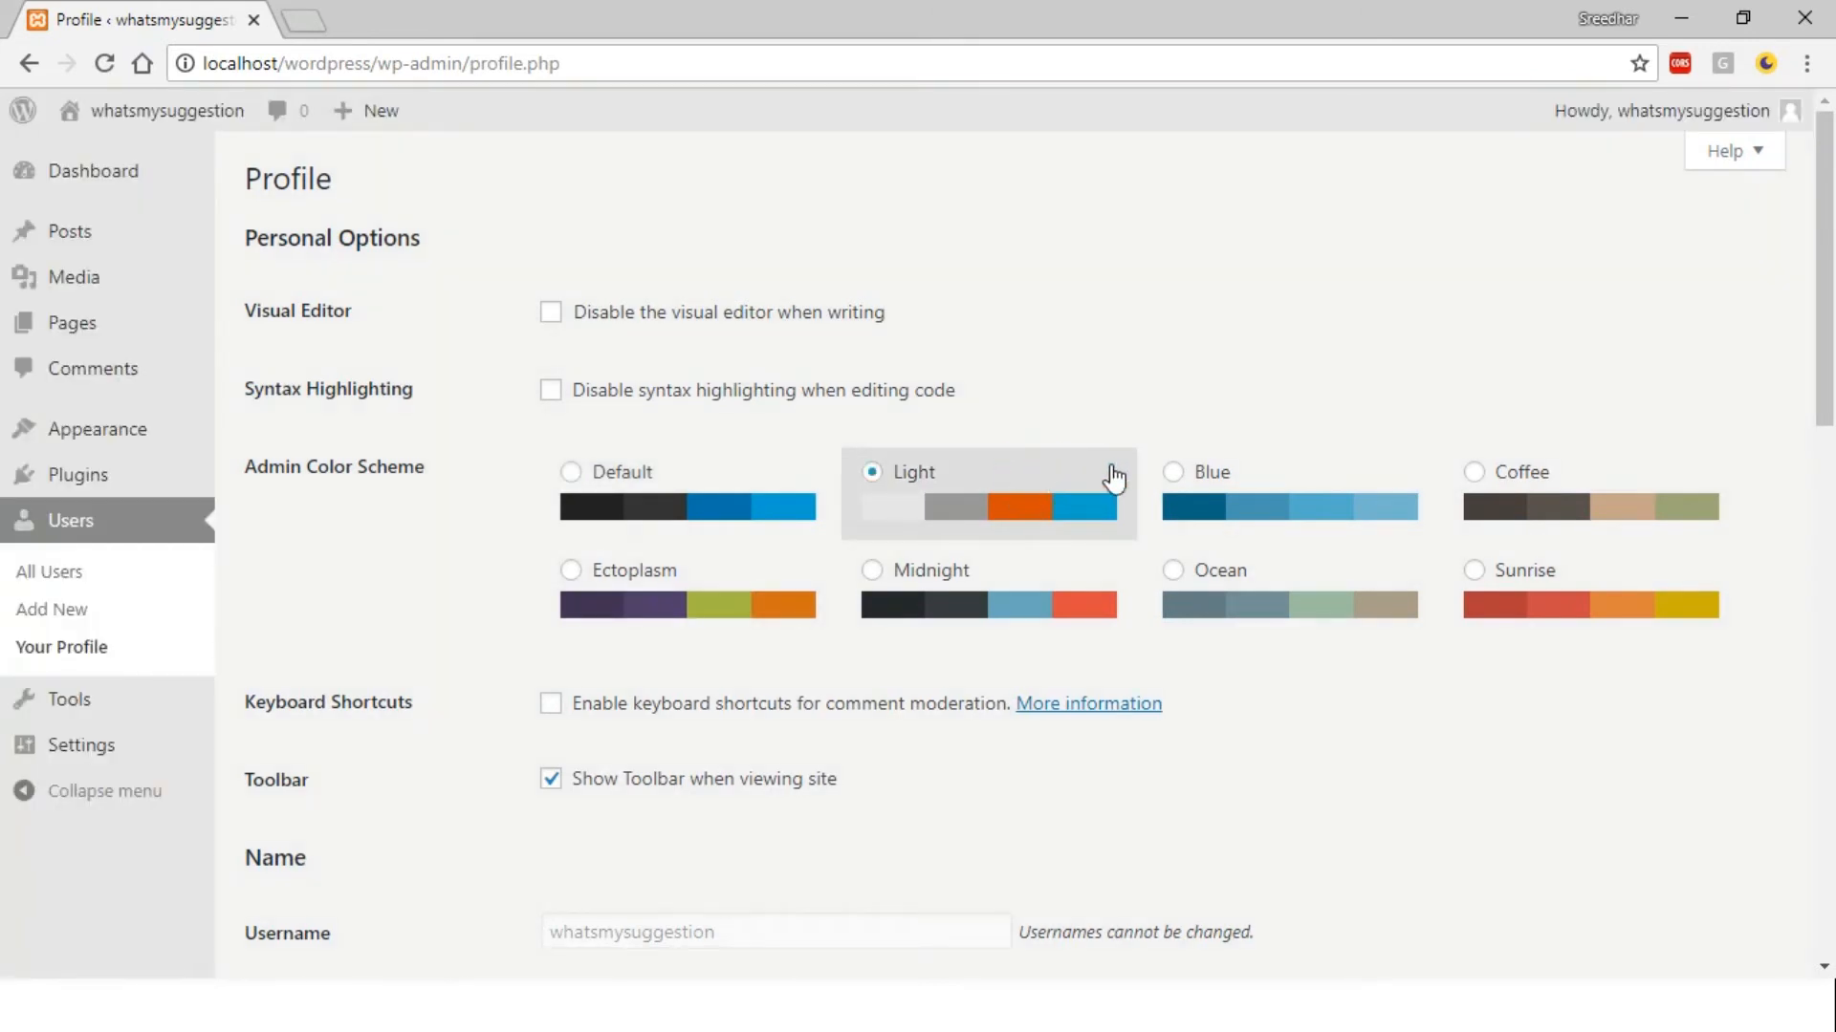
click(1273, 471)
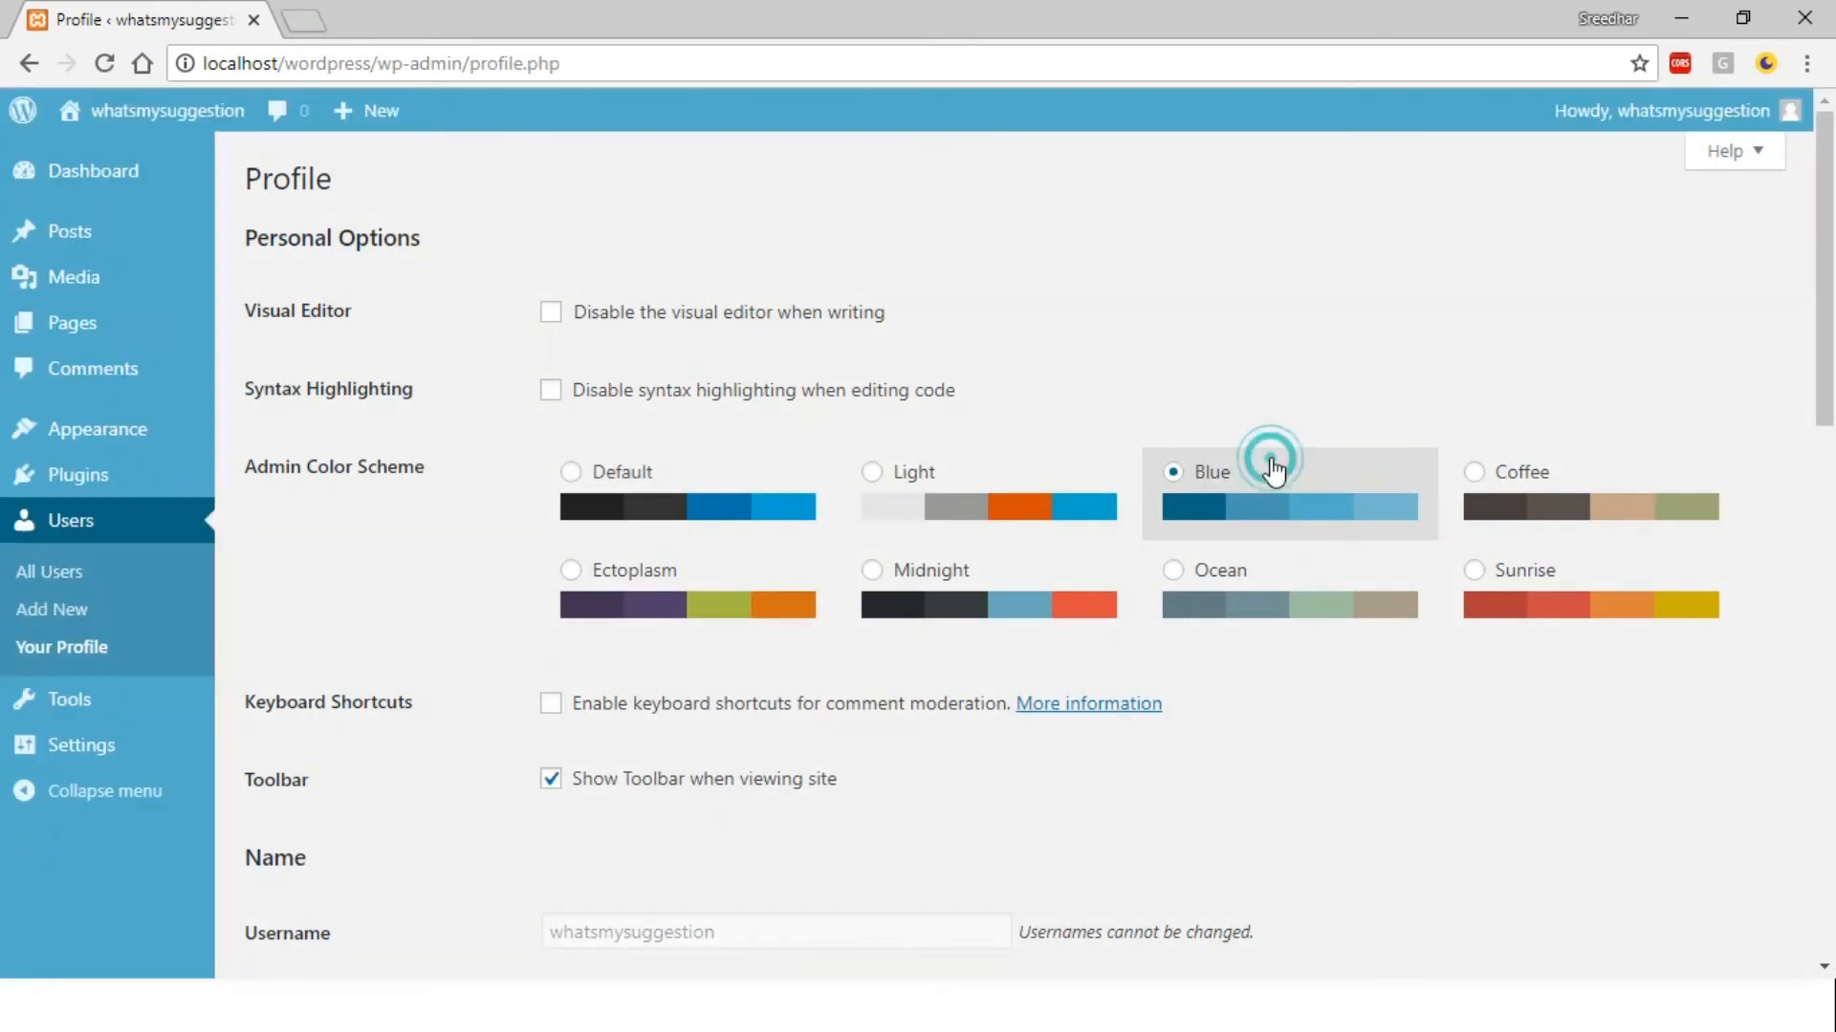
click(1612, 472)
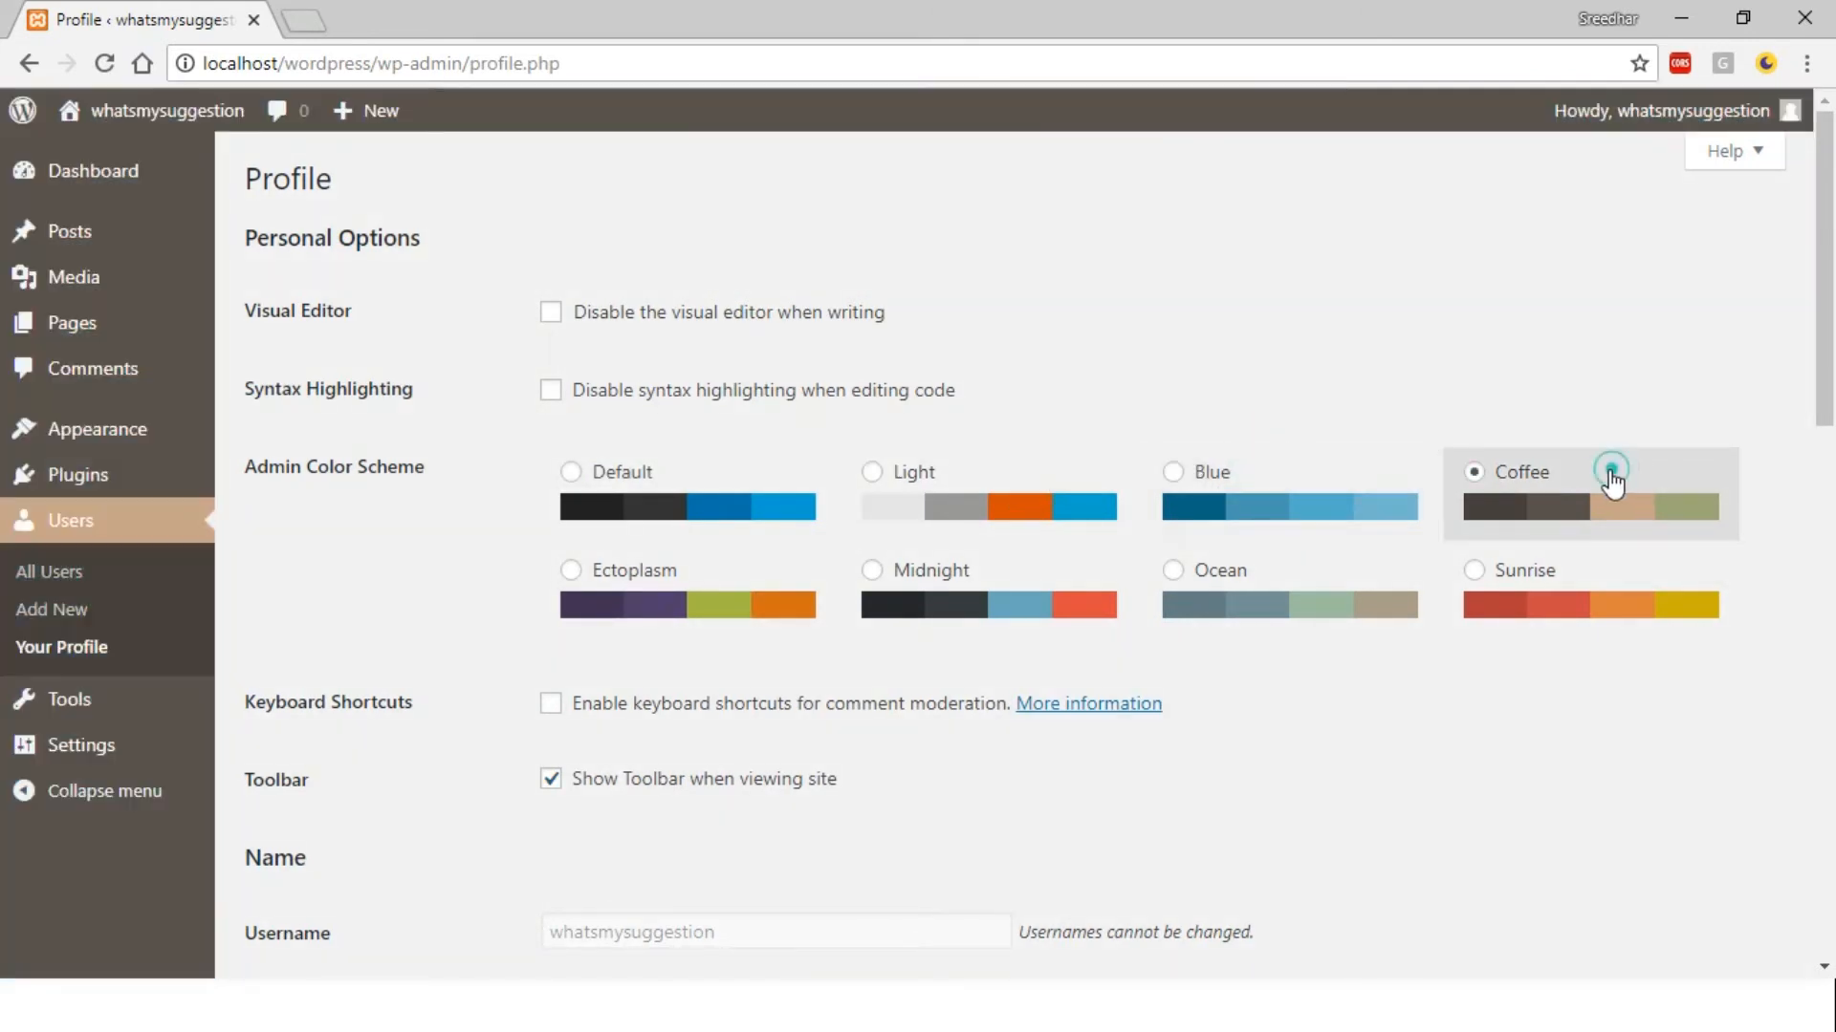
click(1215, 604)
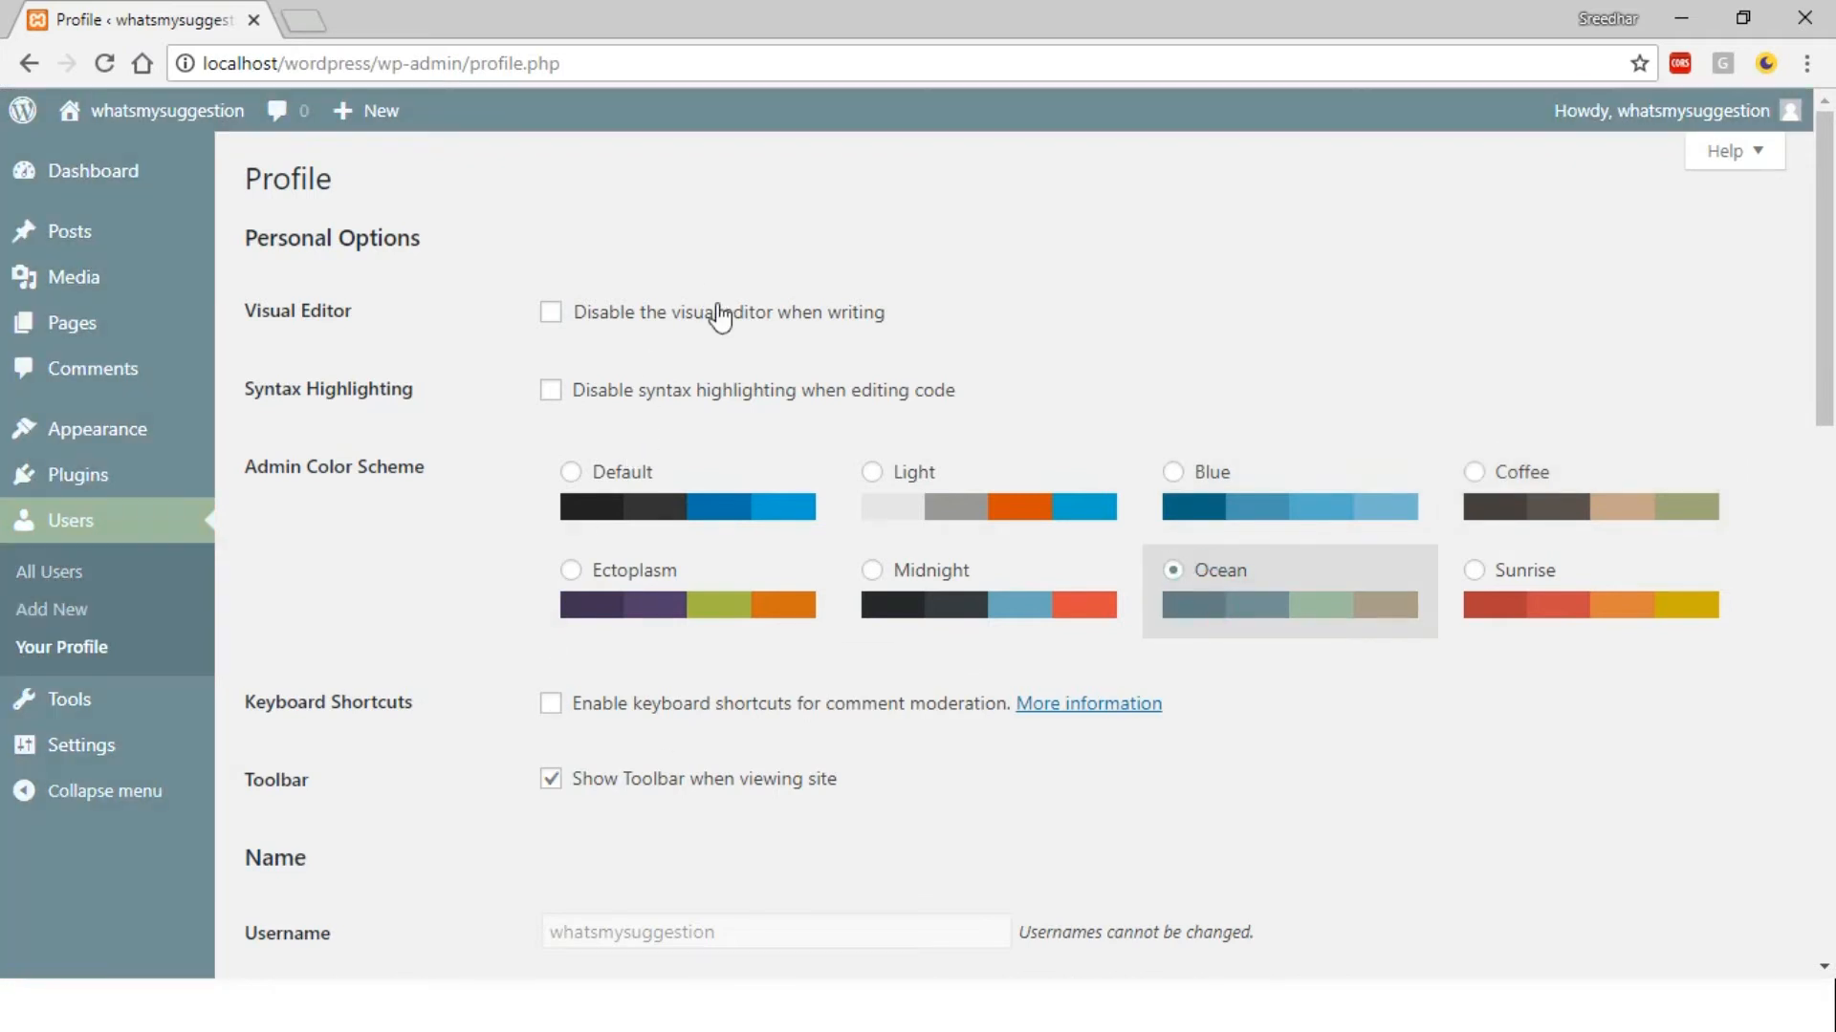
Toggle syntax highlighting off and back on, and return to the Default colour scheme
click(678, 393)
click(678, 396)
click(703, 526)
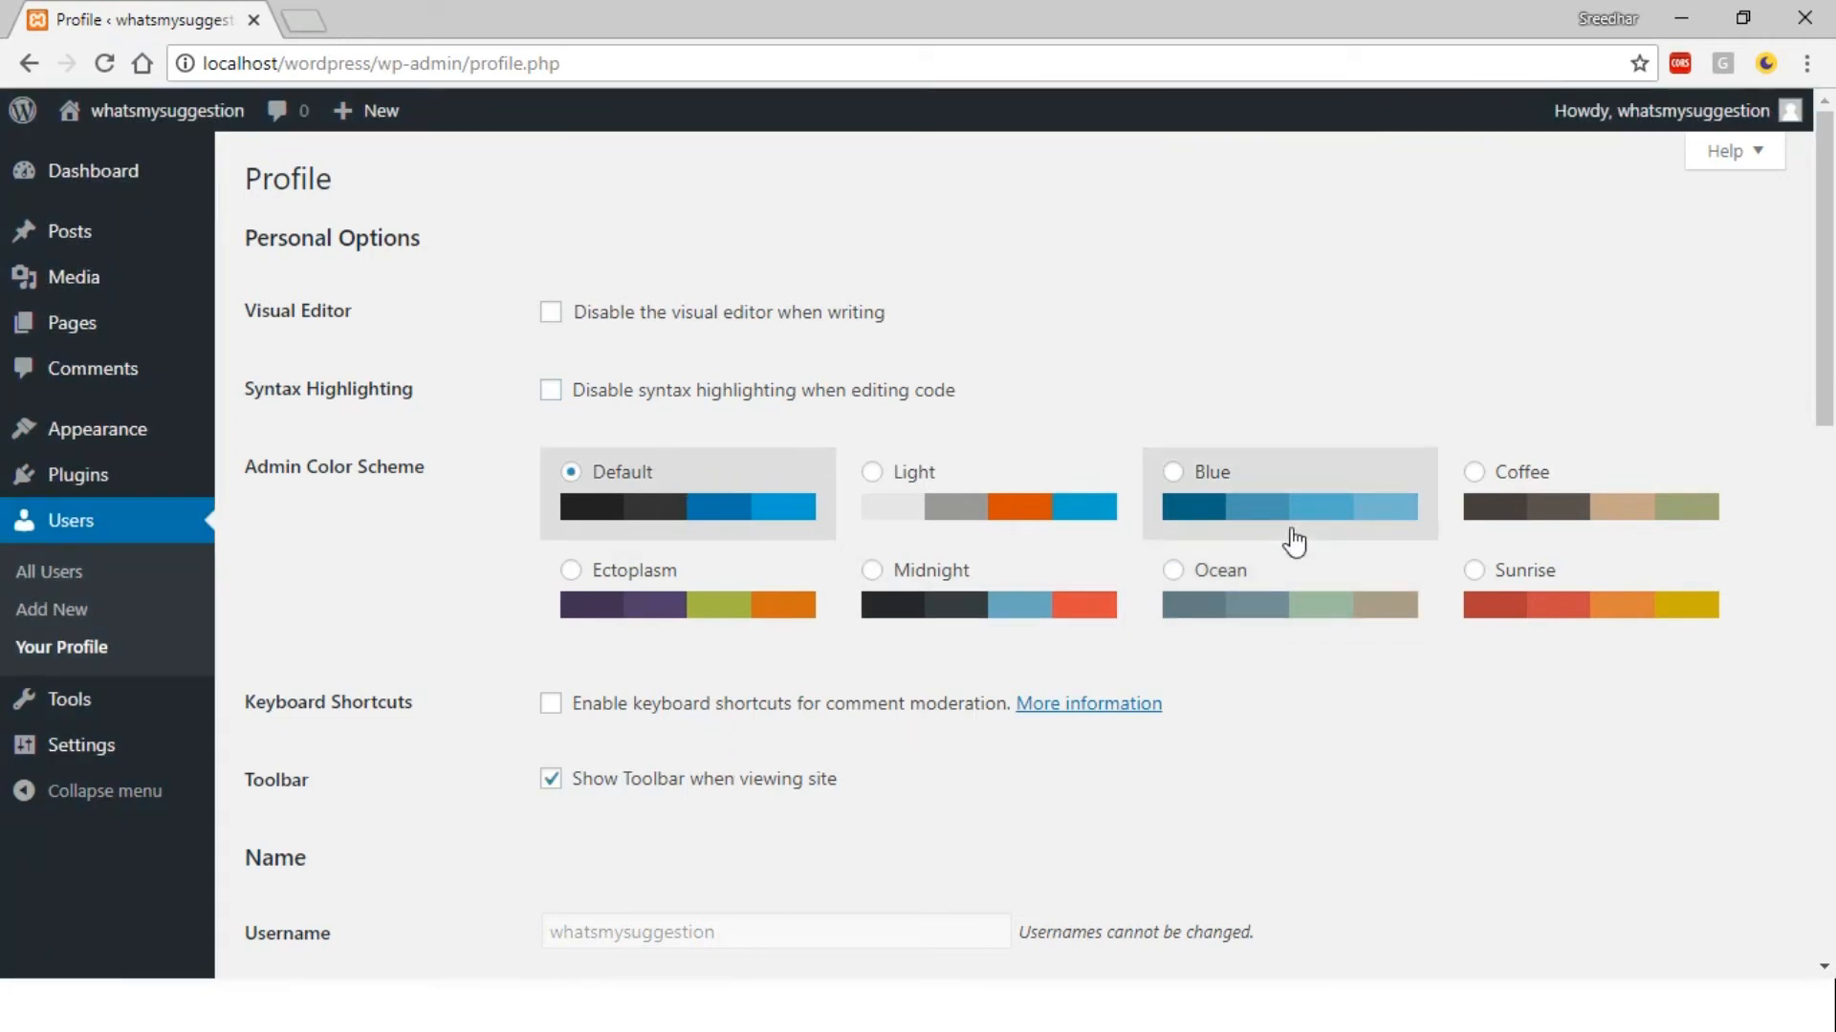
drag(1828, 313, 1829, 439)
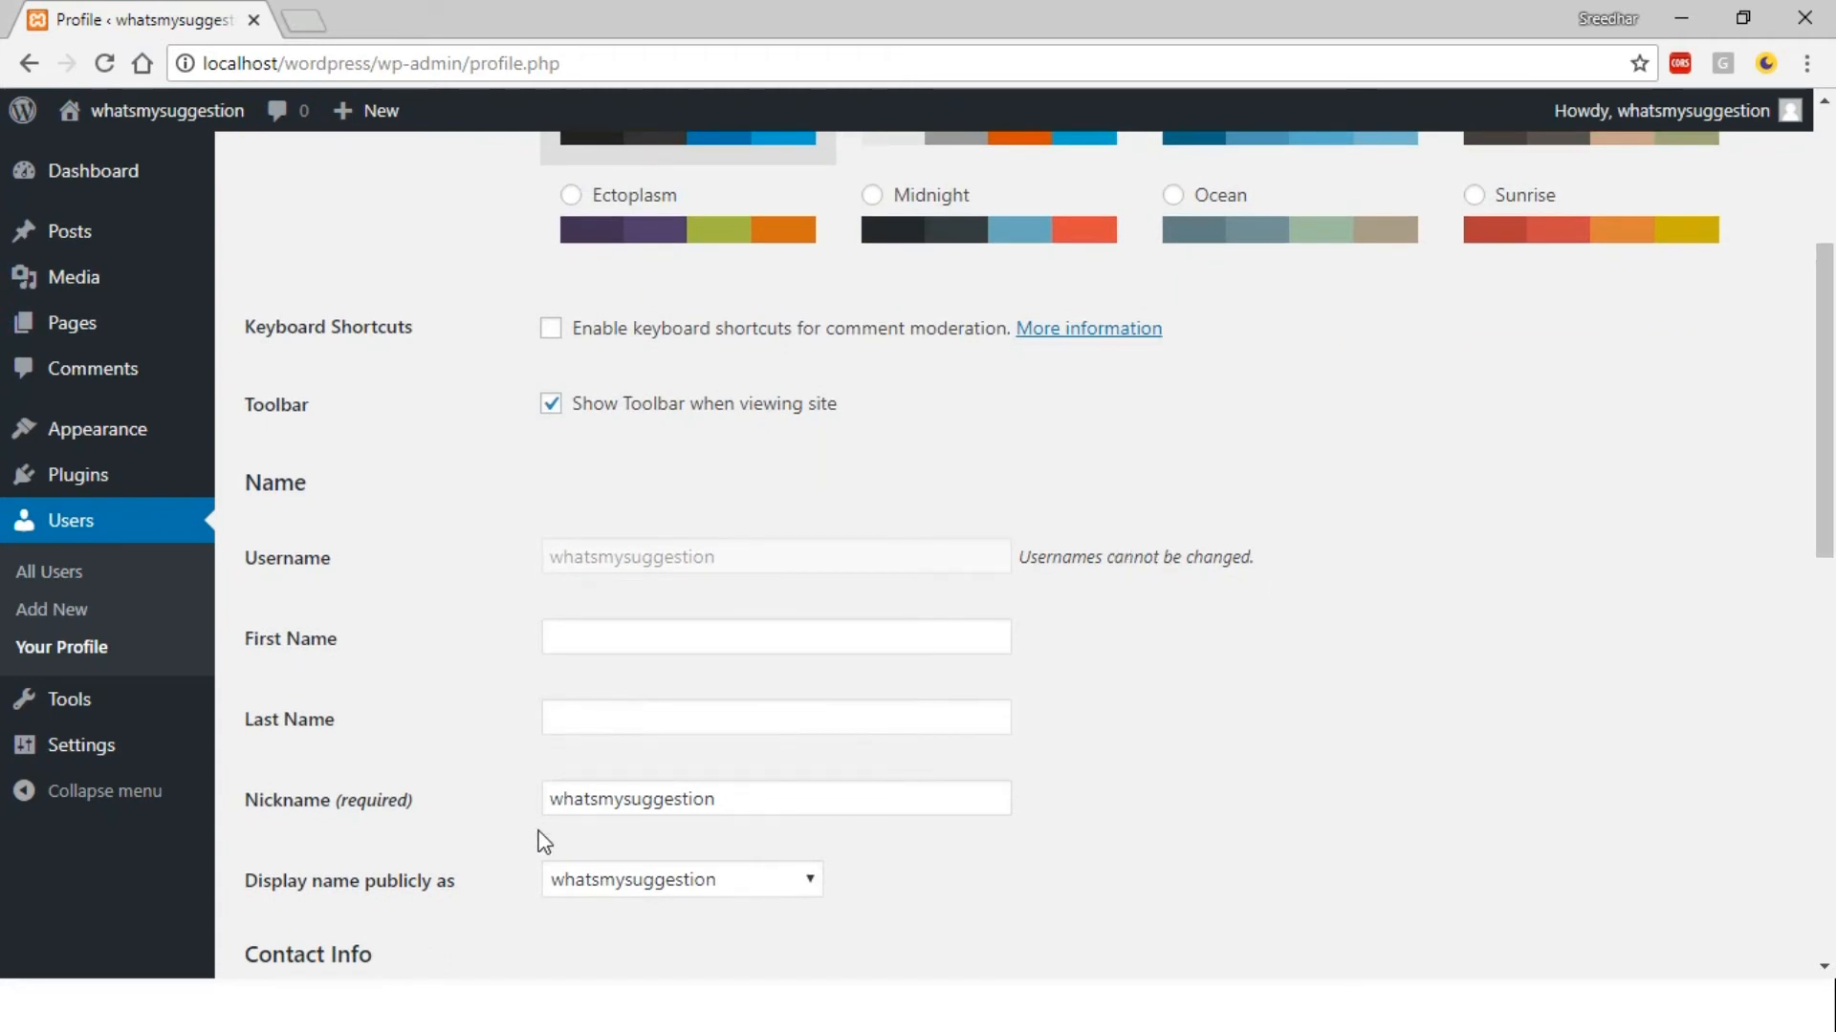
drag(1826, 405, 1778, 738)
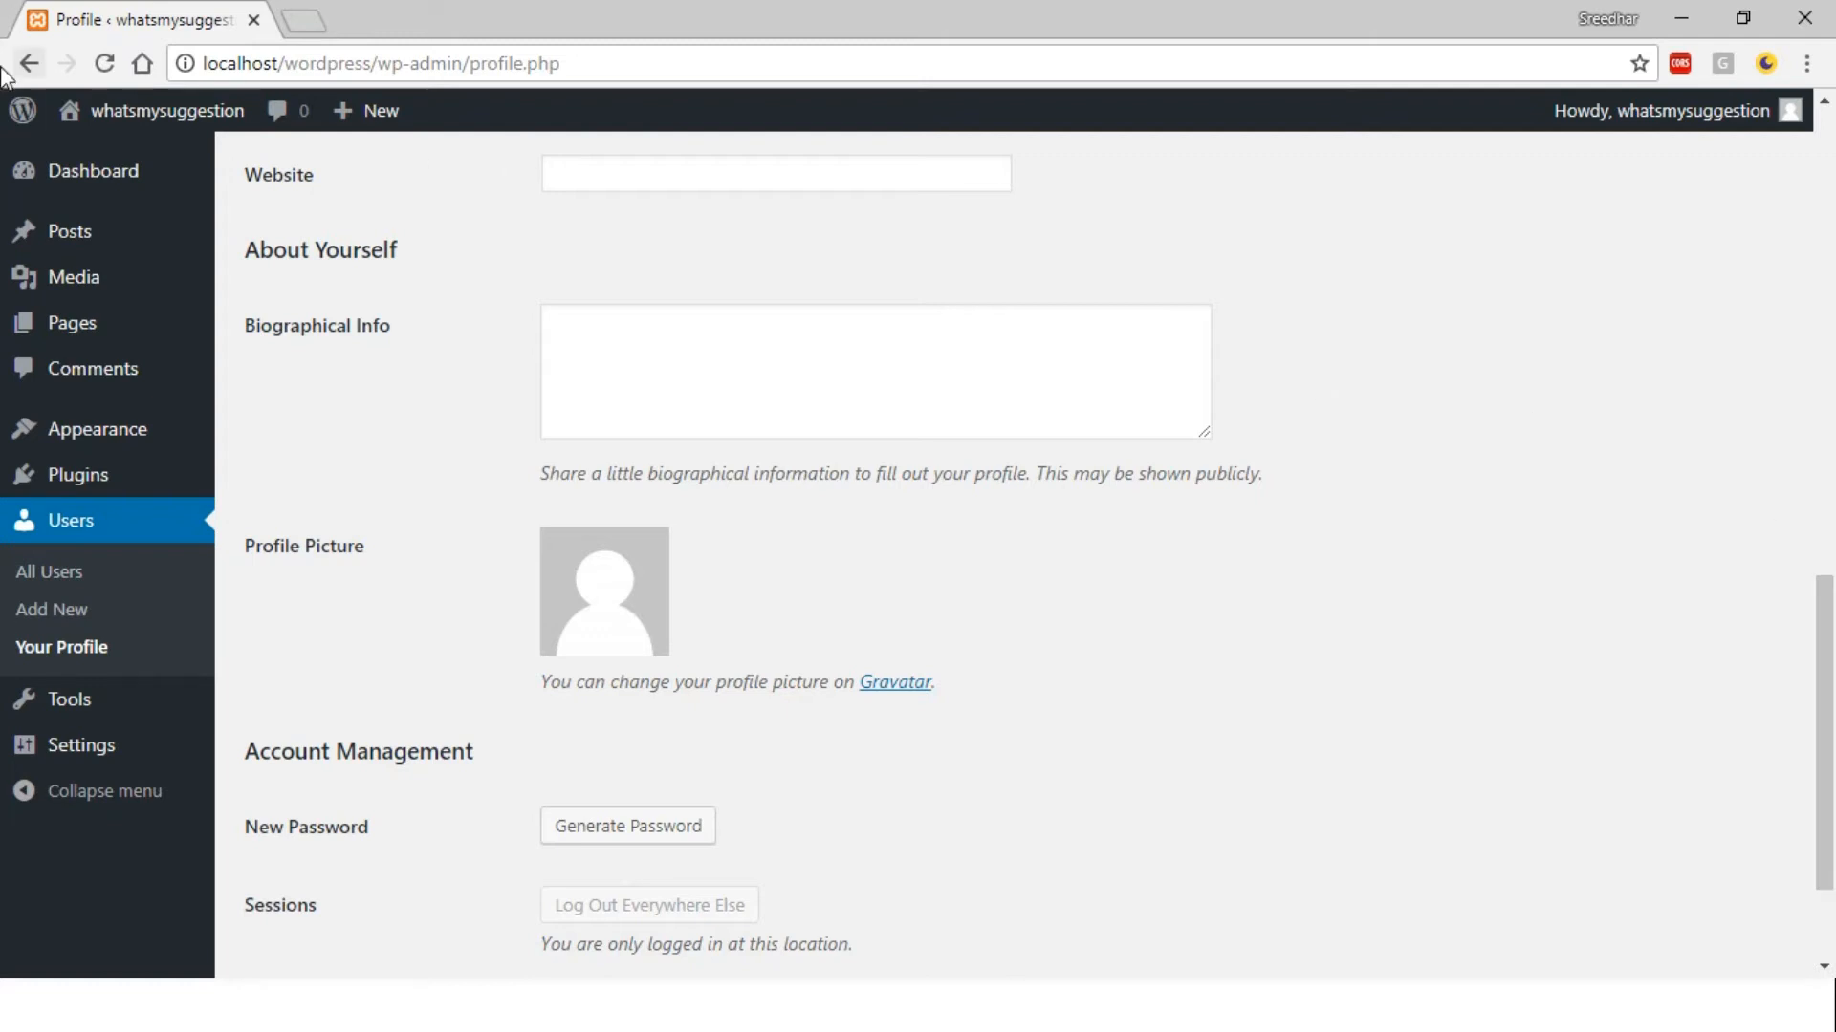
click(74, 118)
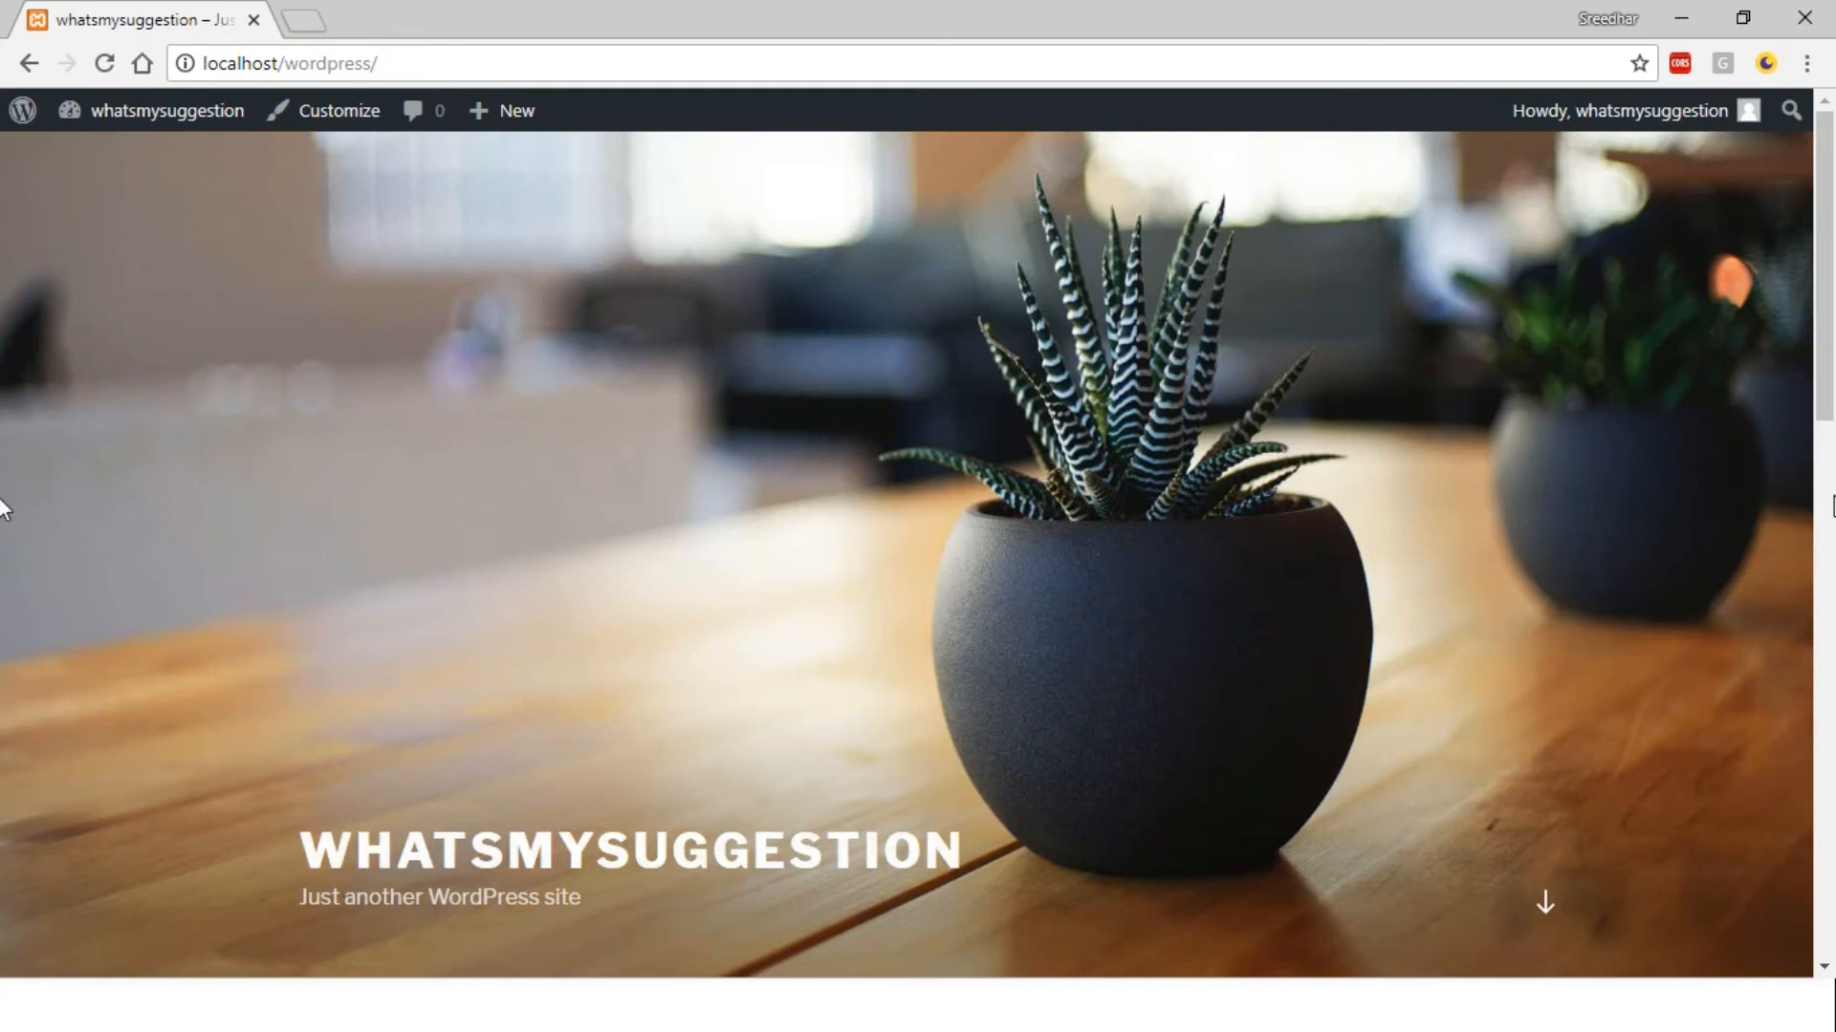
click(1546, 902)
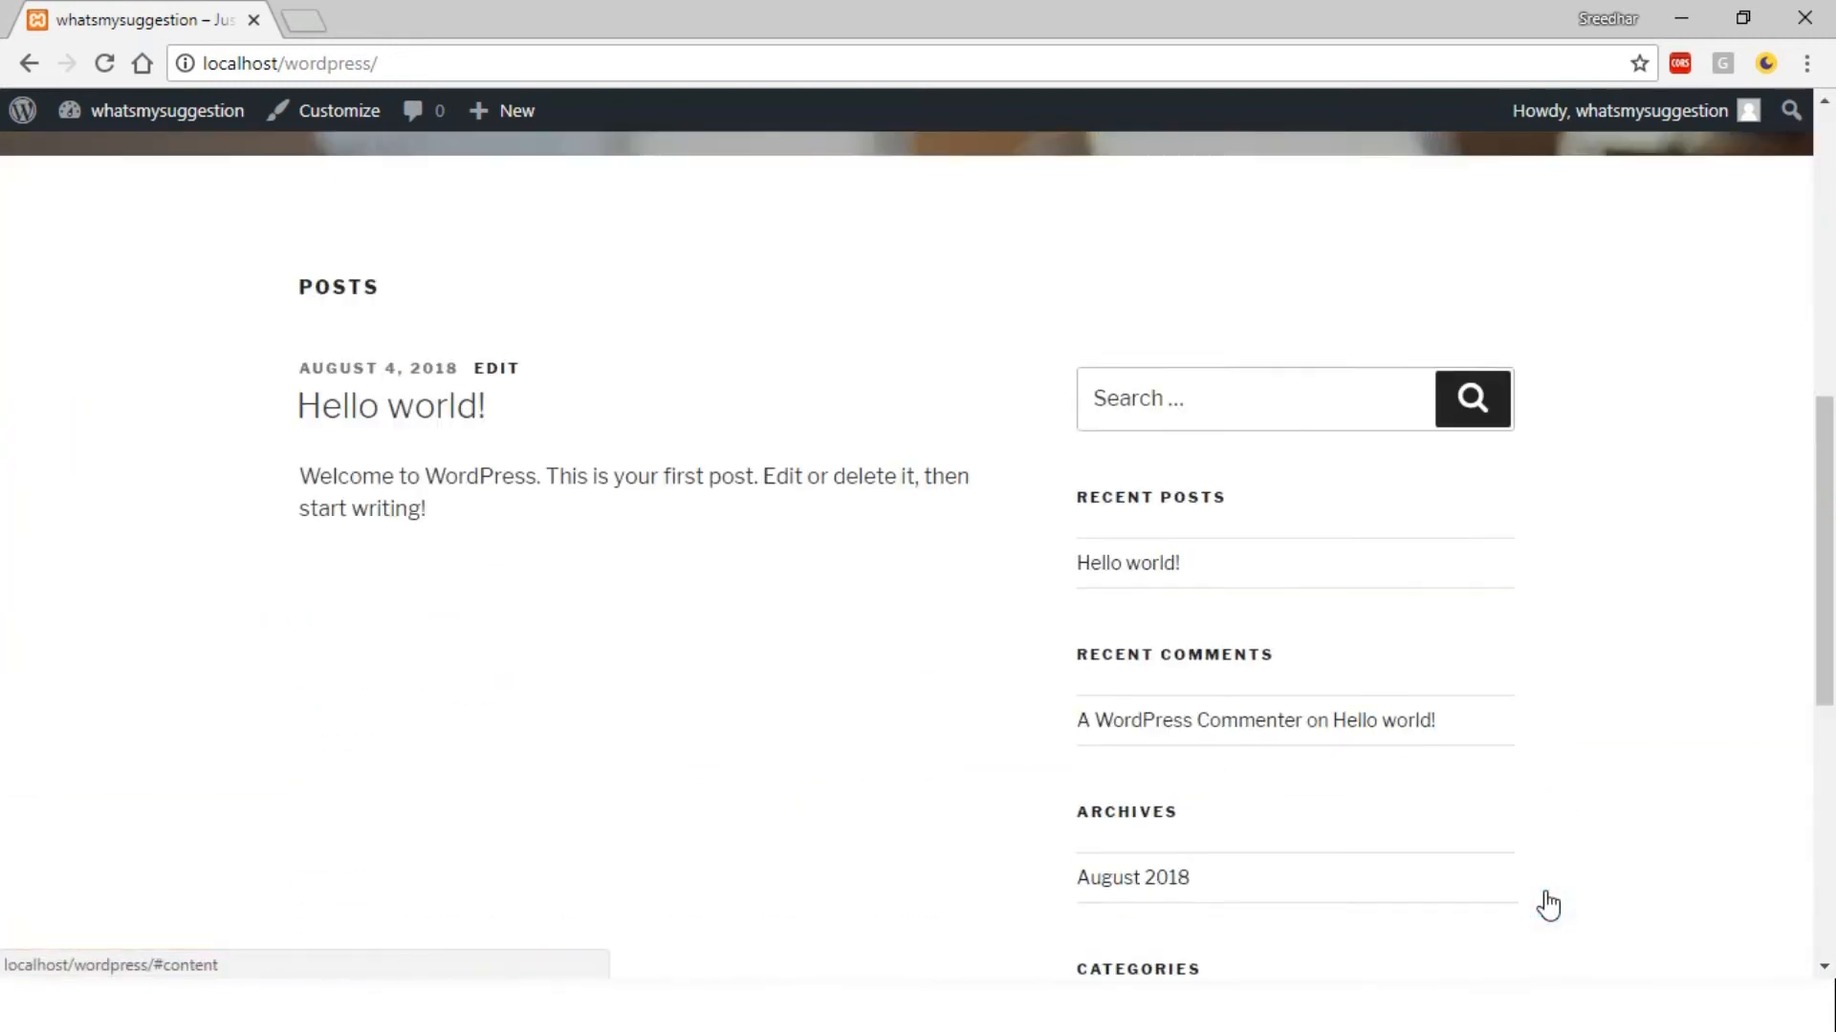
drag(1833, 485, 1834, 103)
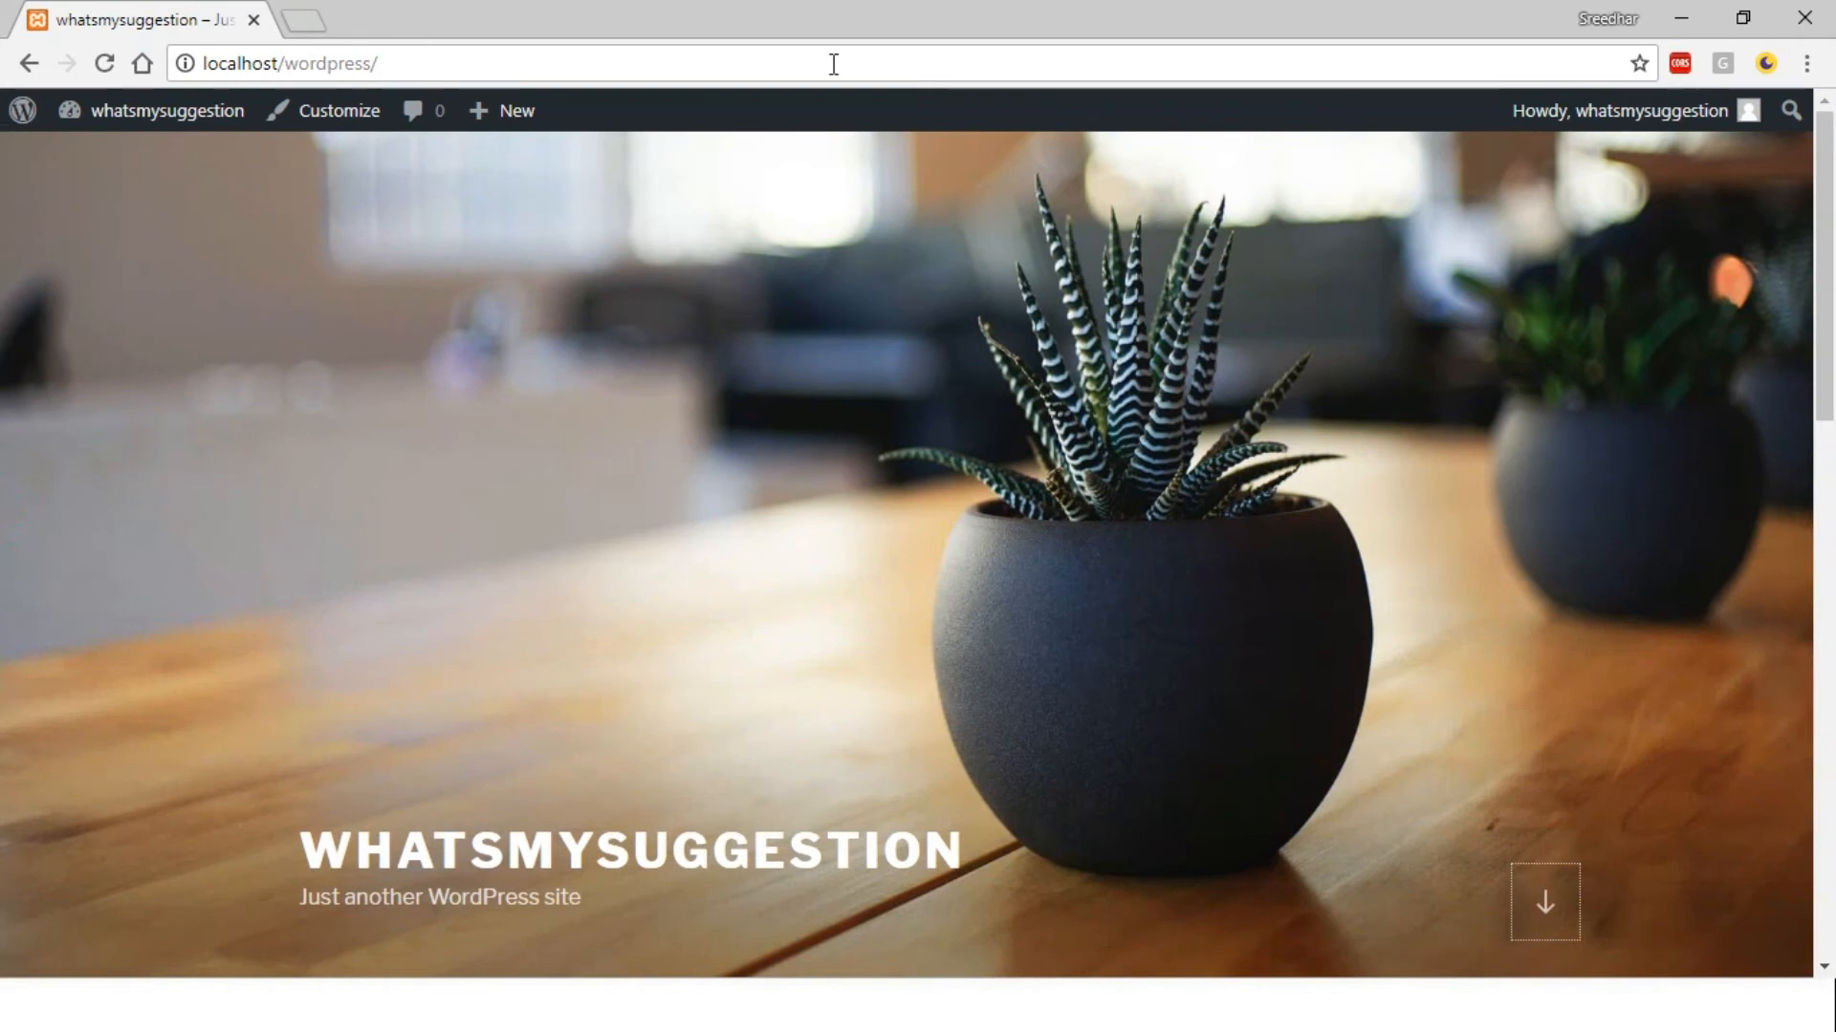
click(25, 63)
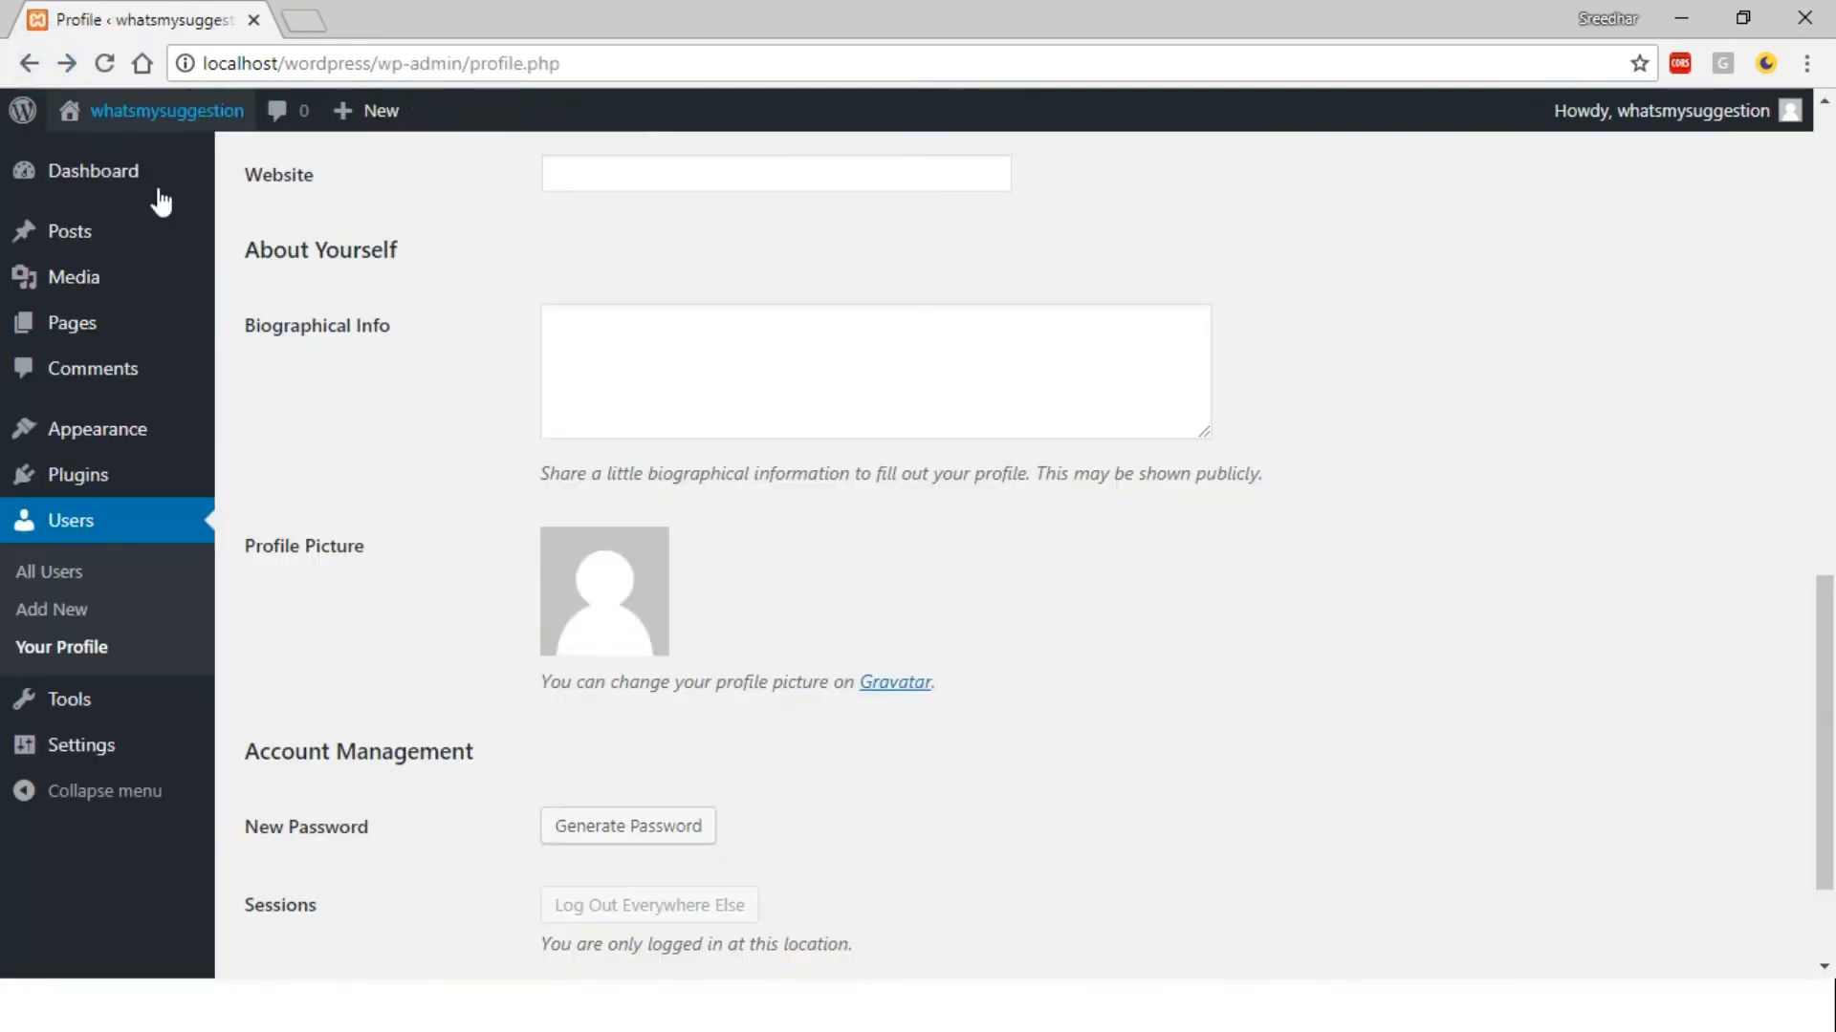
Open Appearance > Themes from the admin sidebar to list the installed themes
mouse_move(68, 121)
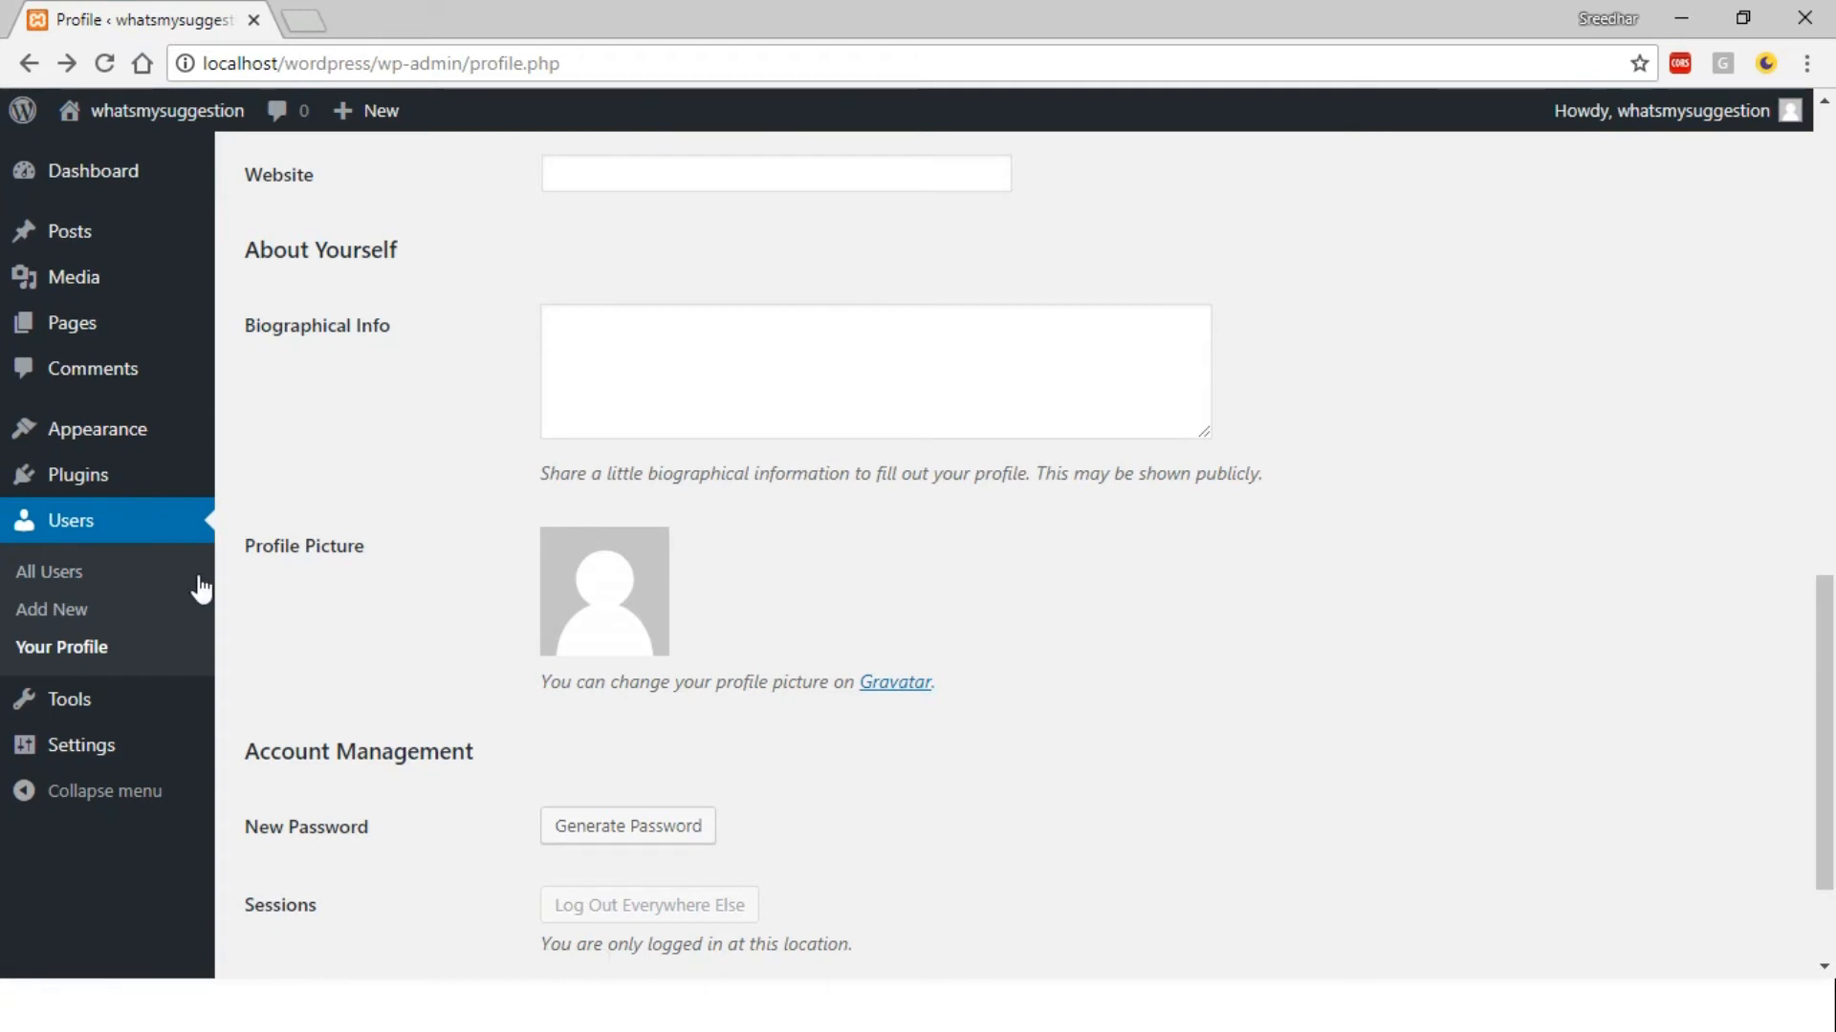
mouse_move(139, 701)
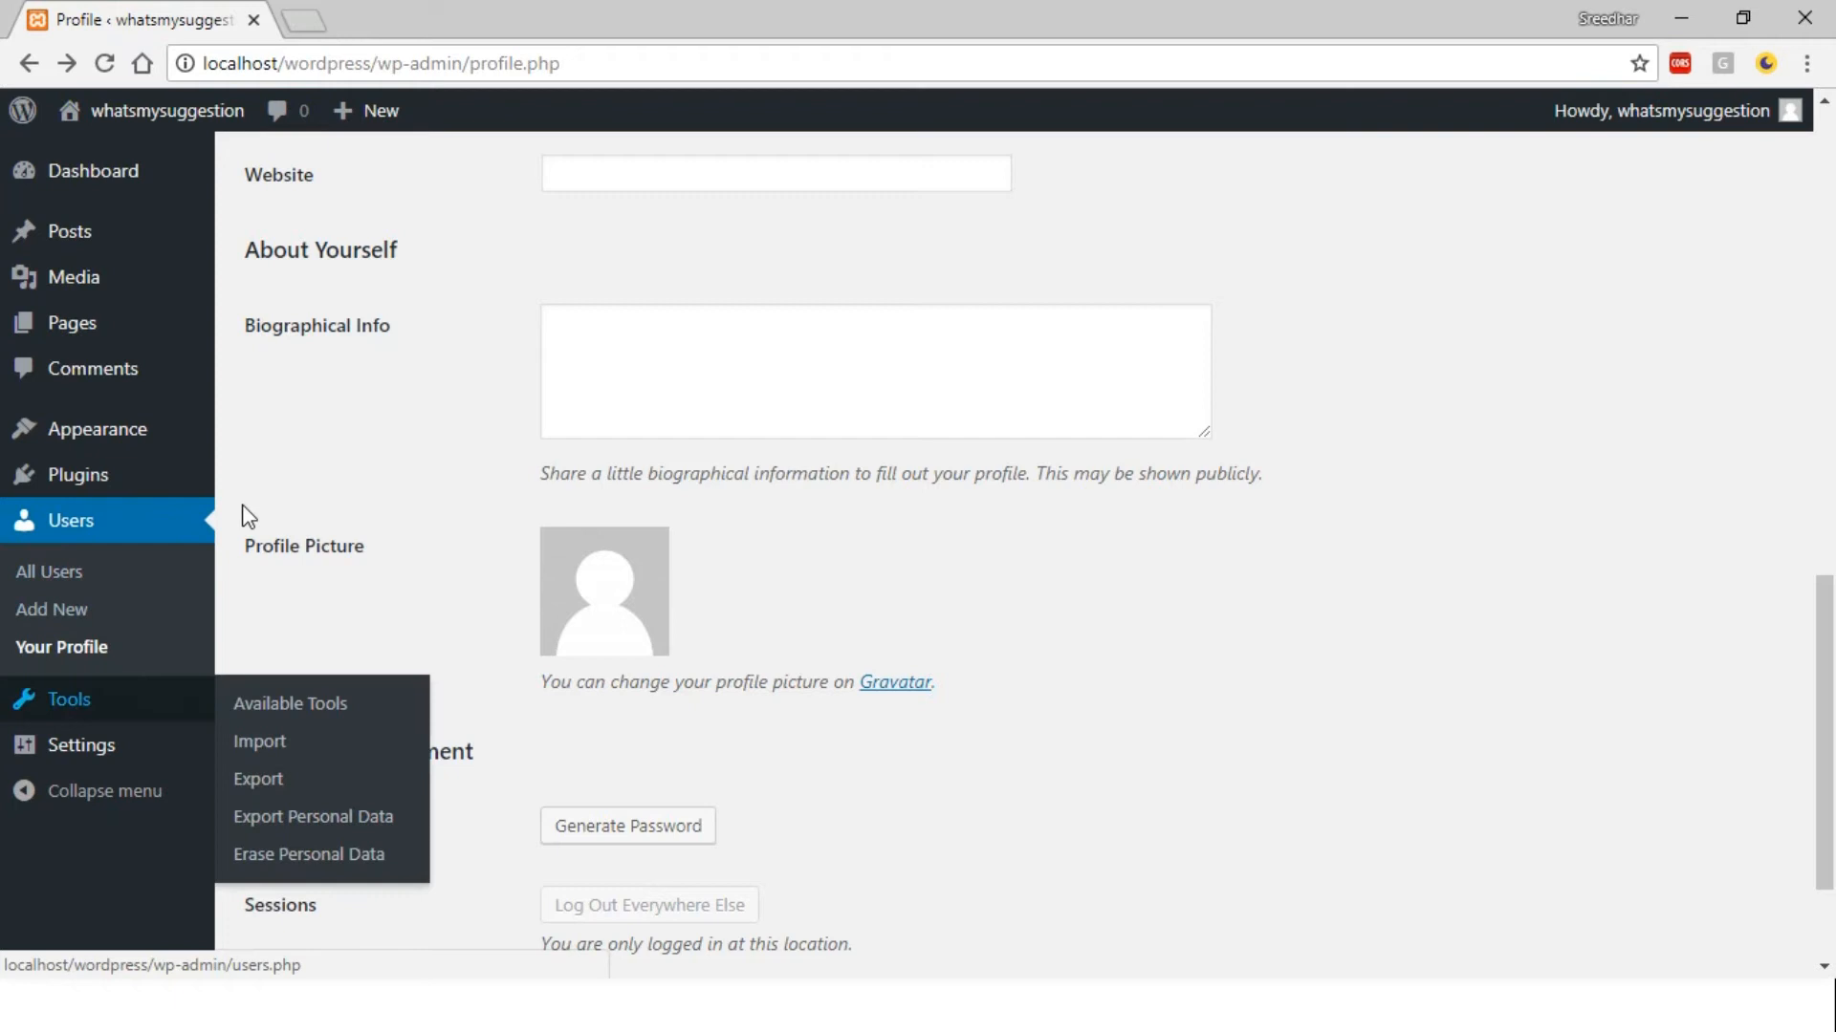
mouse_move(139, 450)
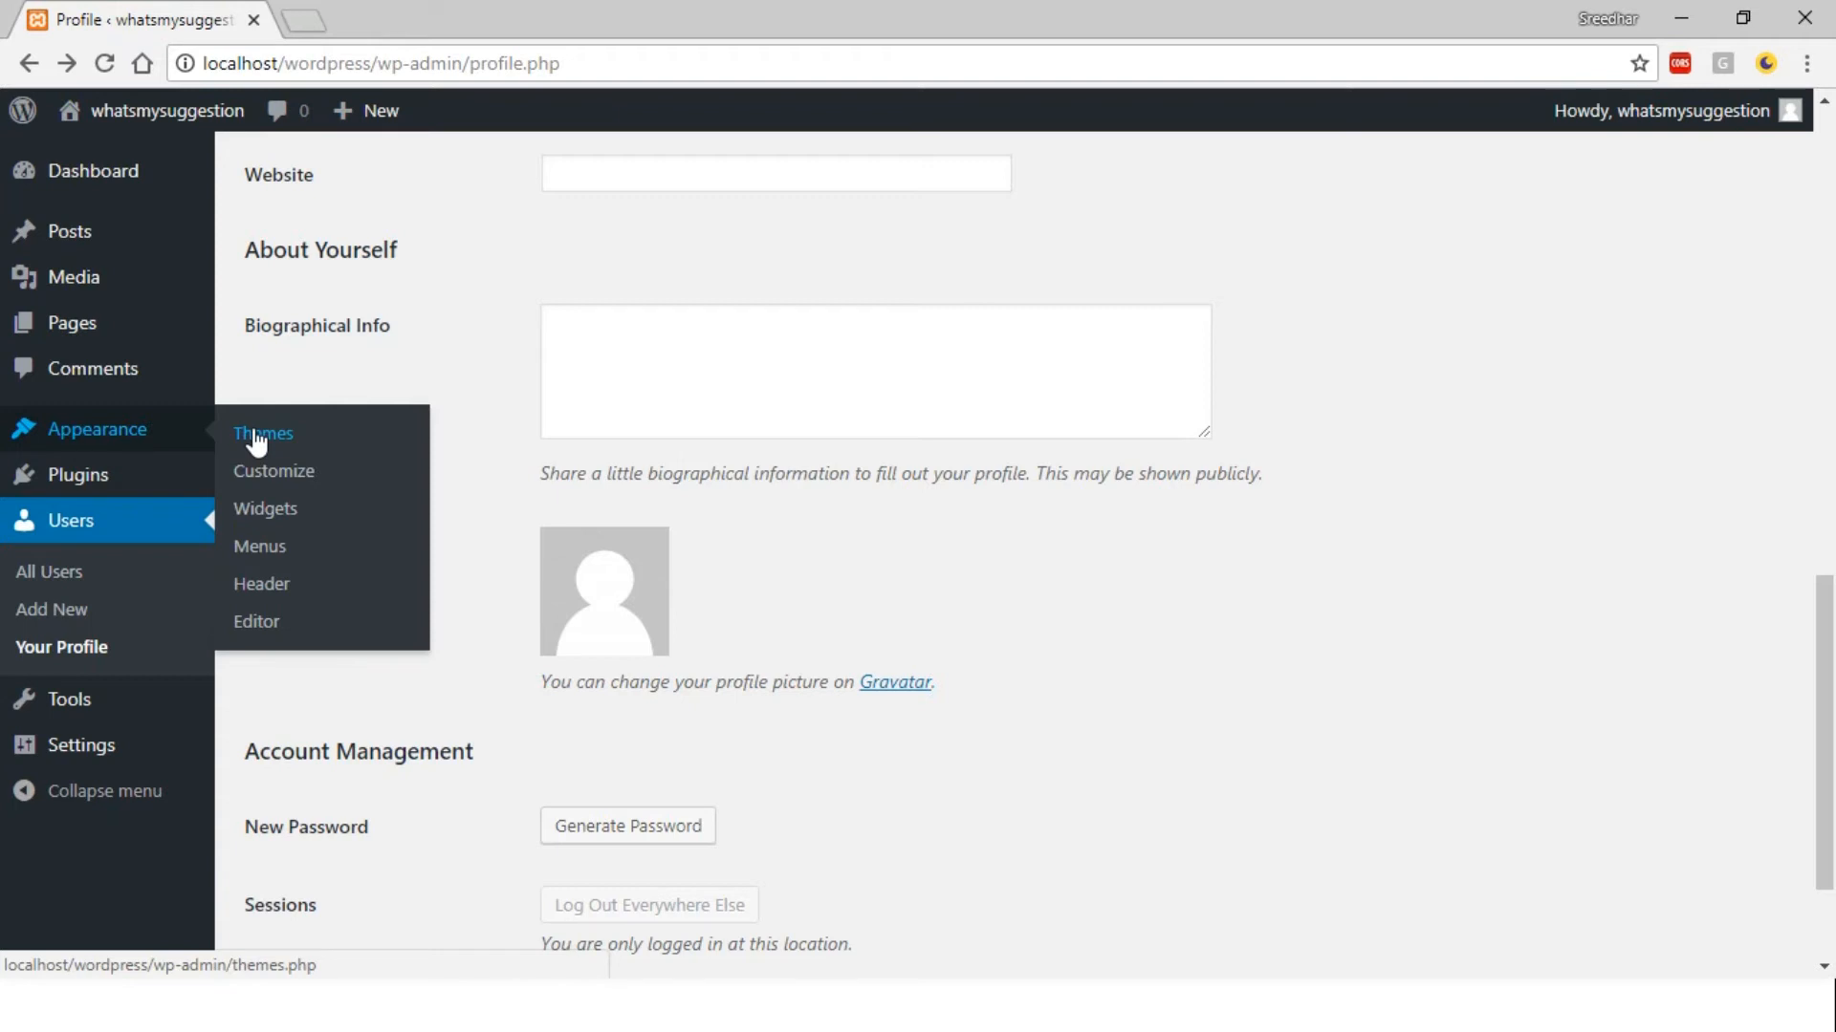
click(319, 442)
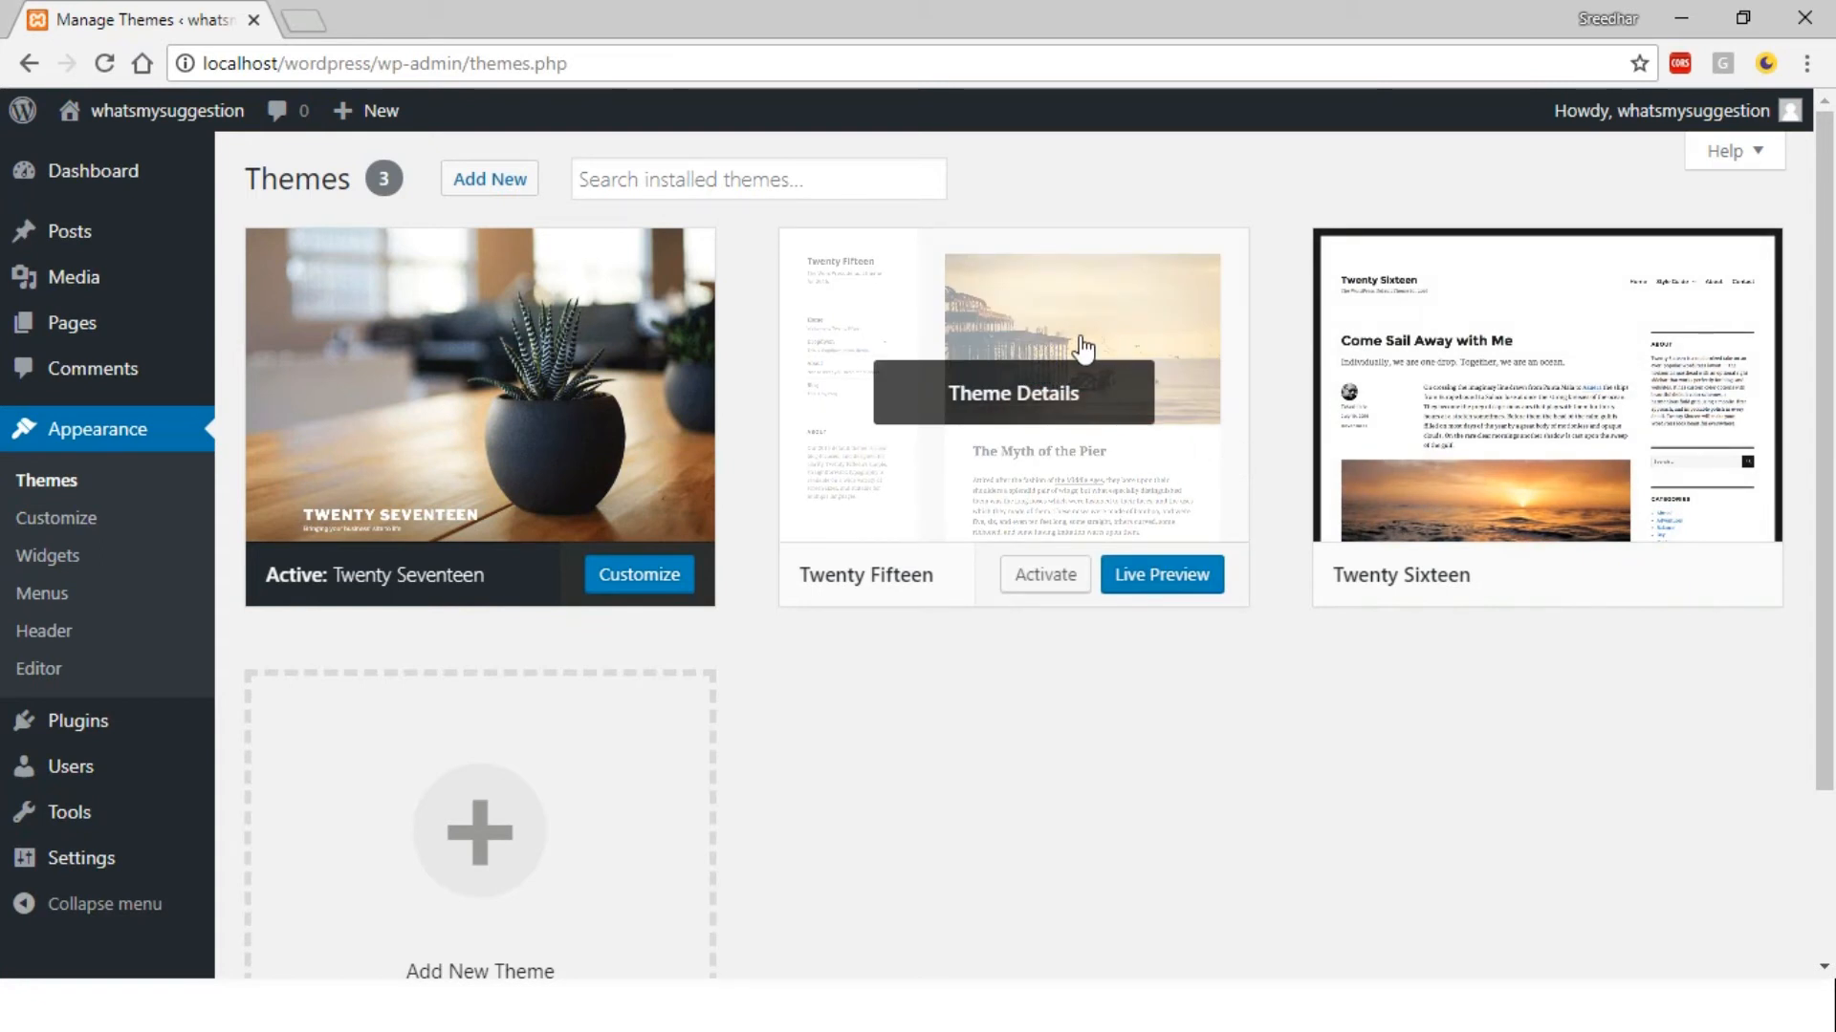
Search the theme directory under Add New for 'shopping'
click(645, 187)
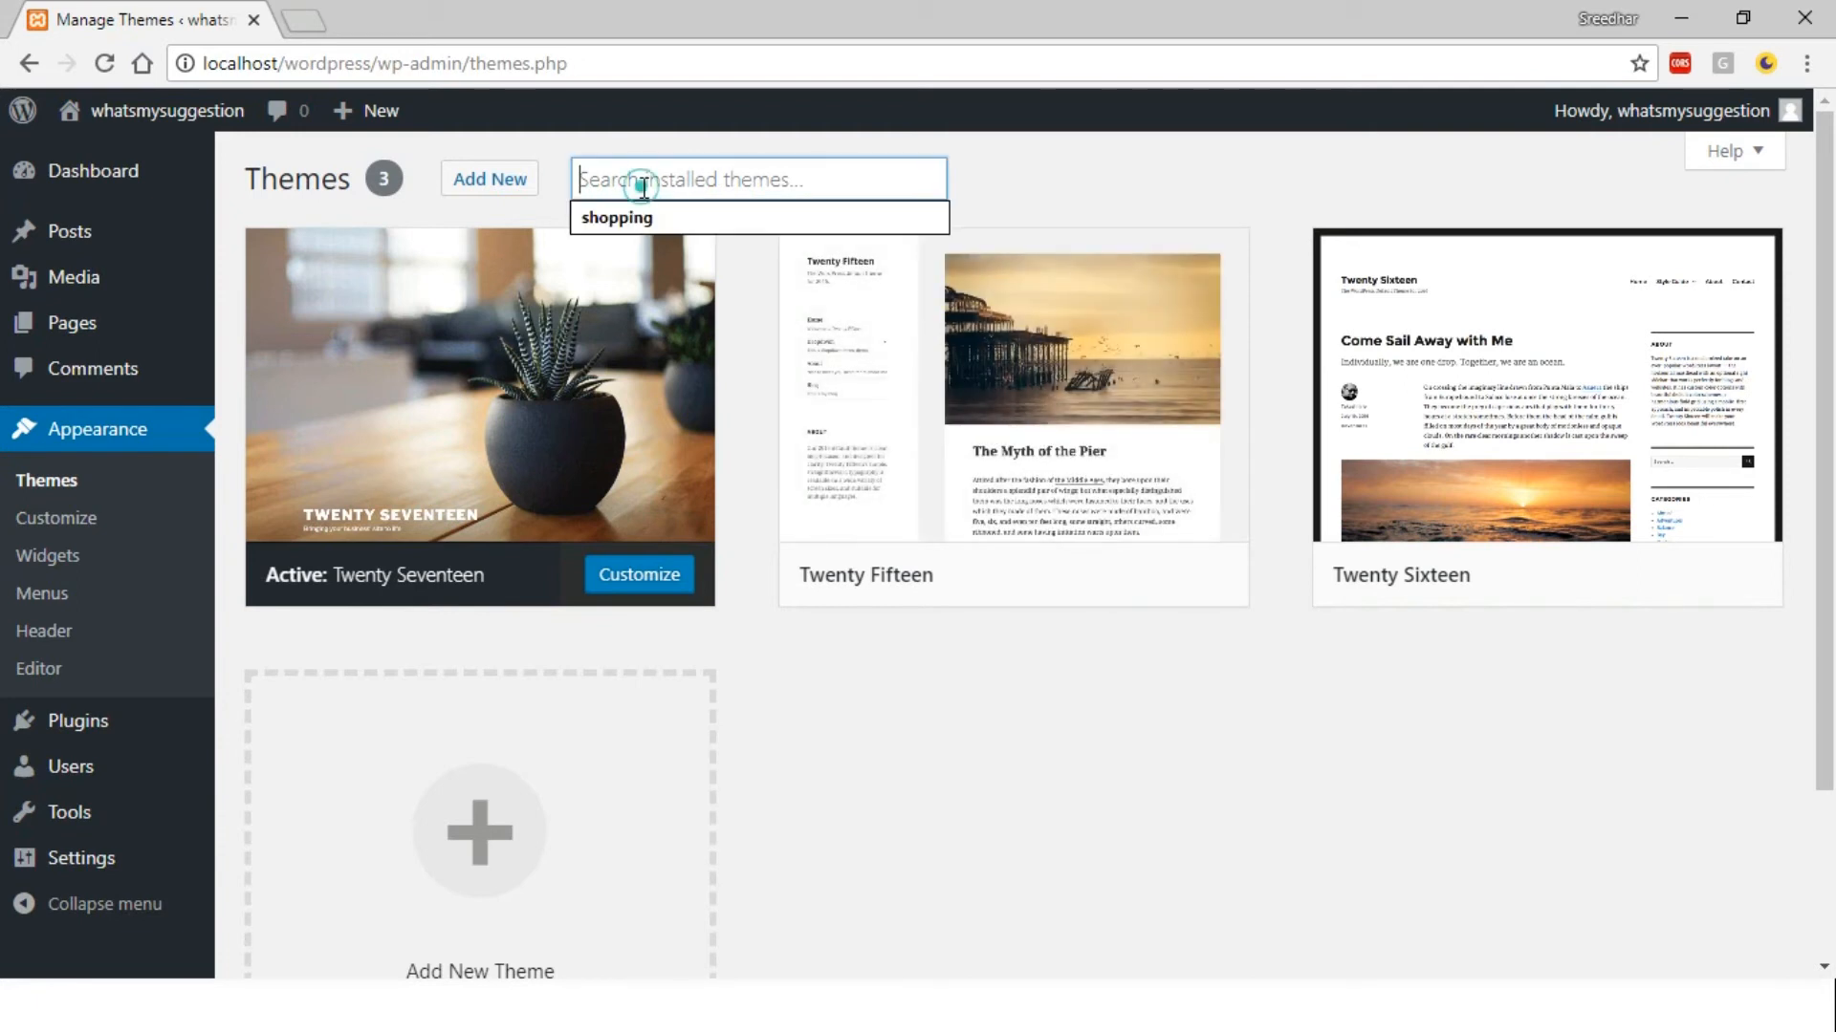
click(644, 219)
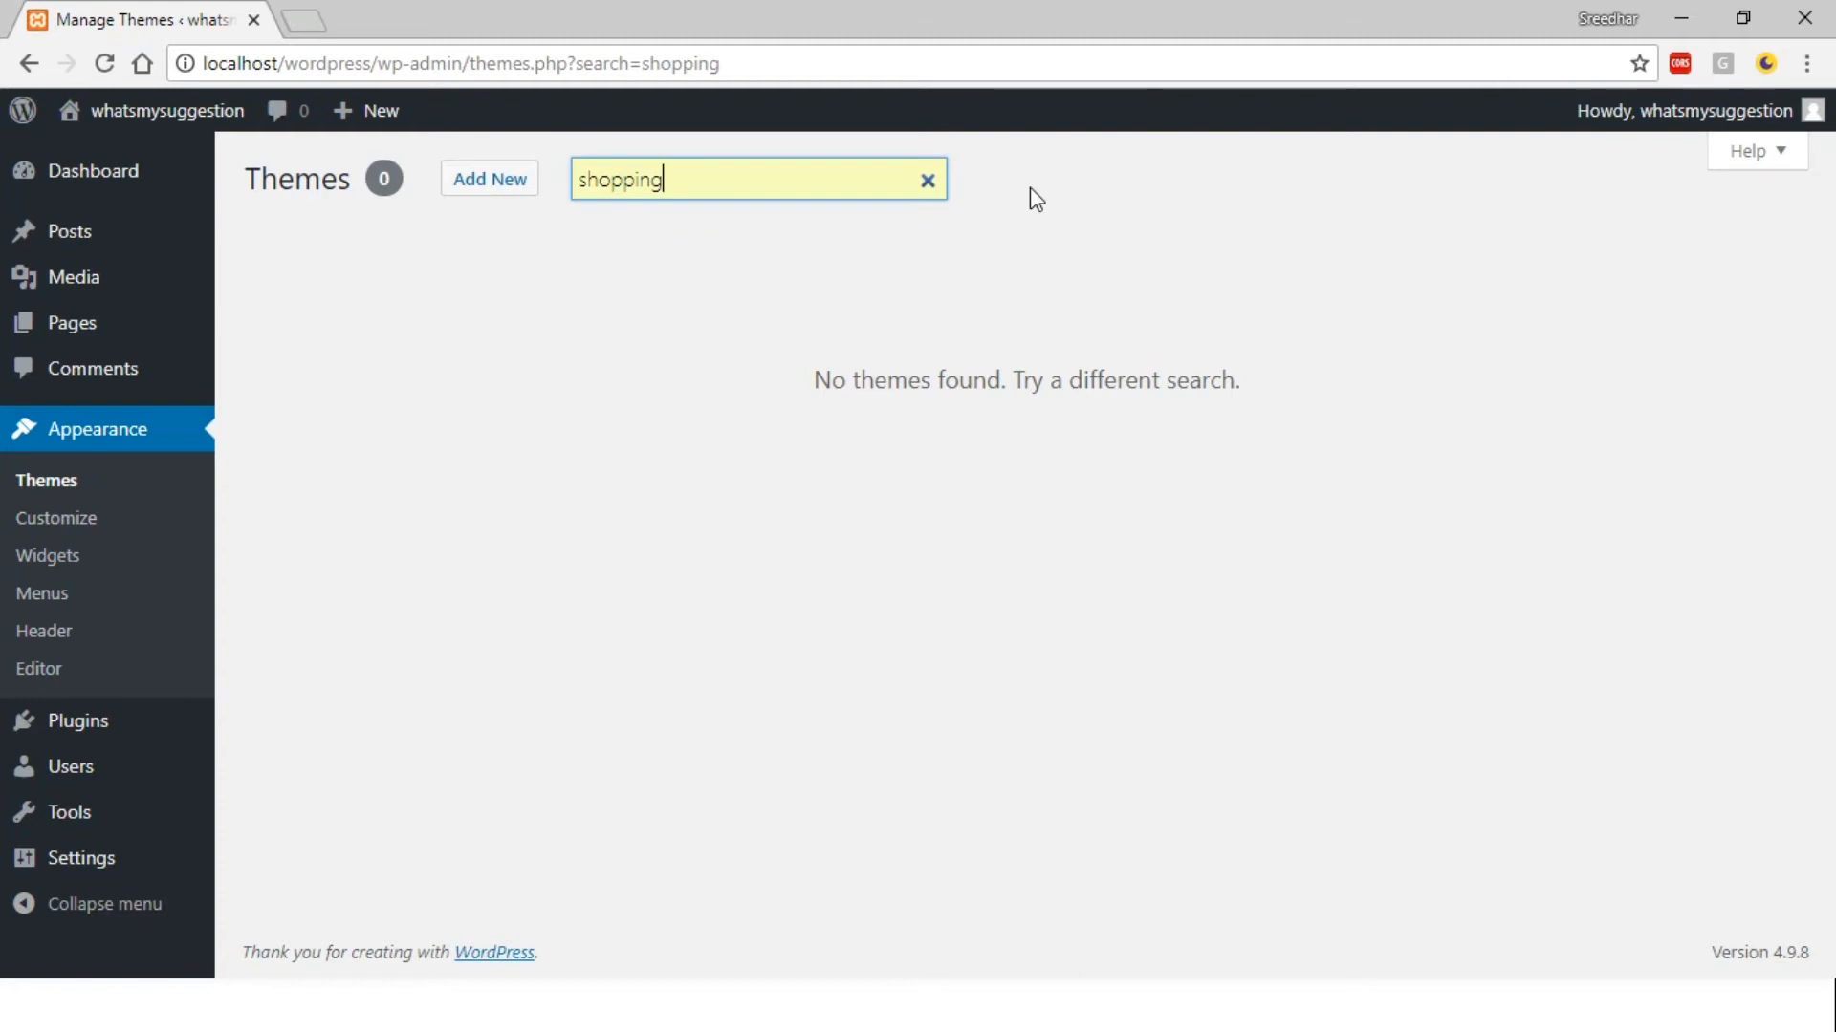
click(514, 182)
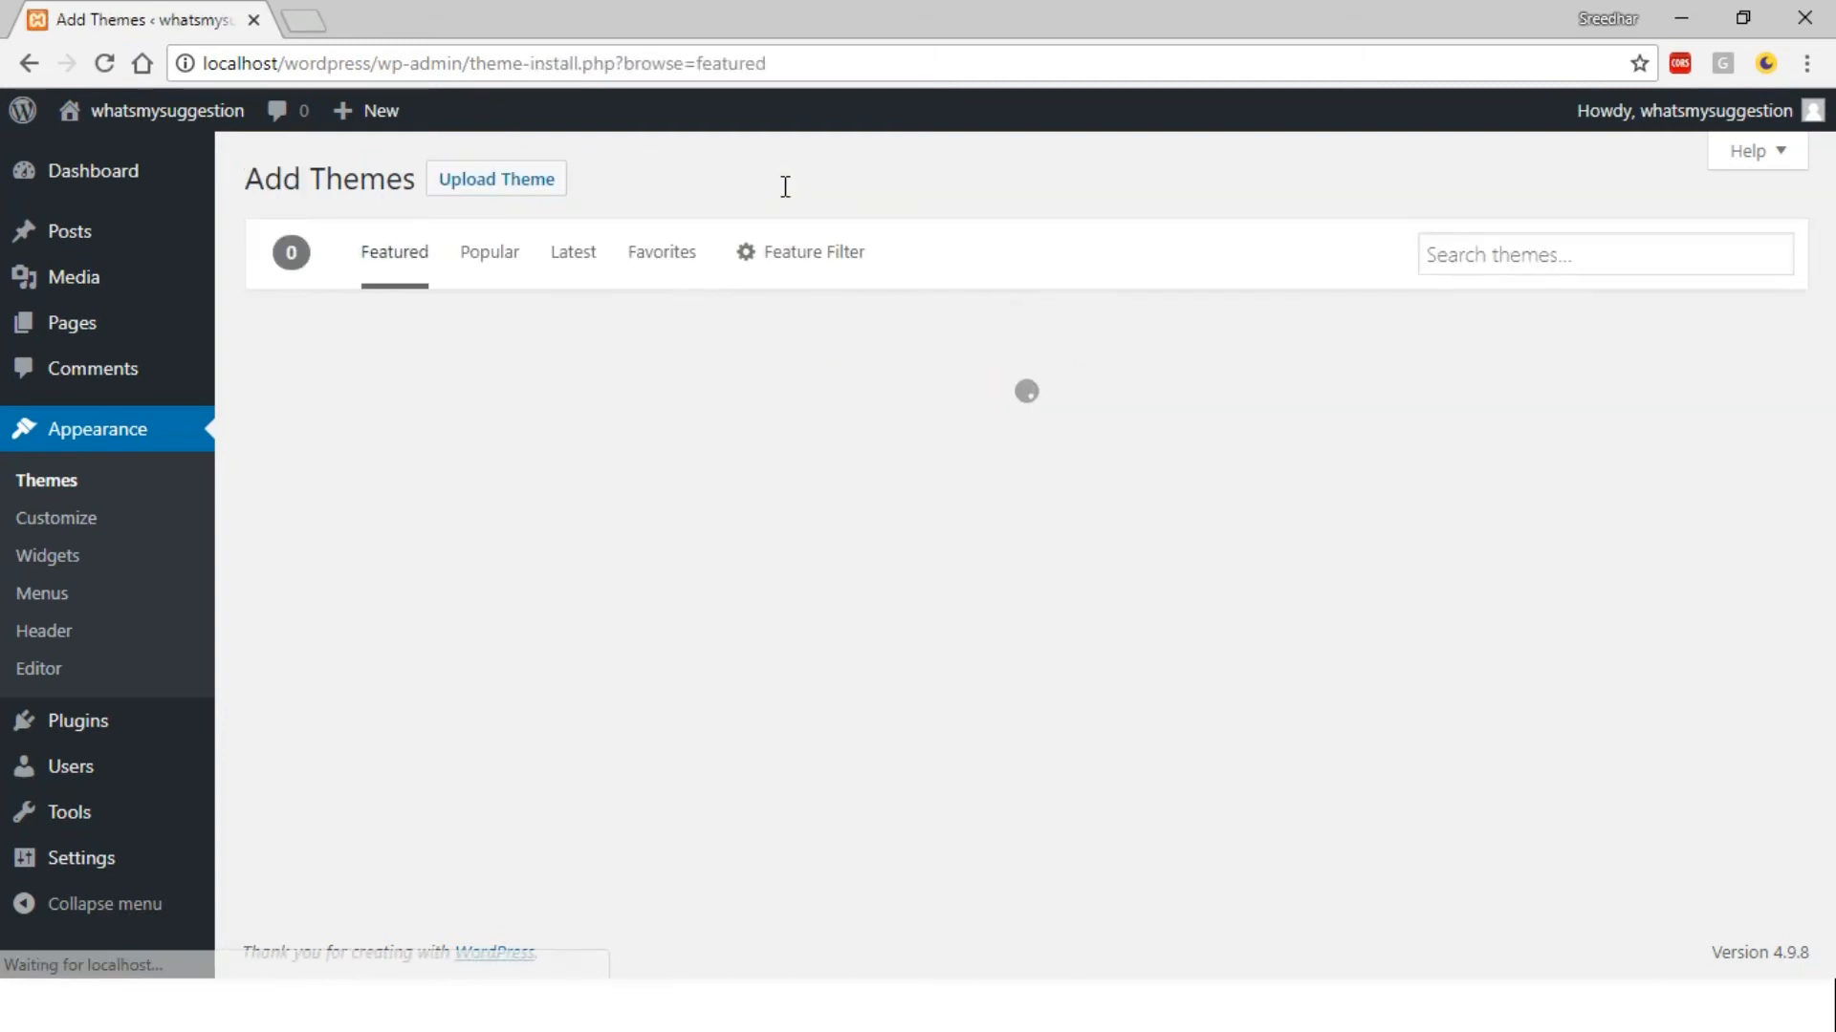
click(1520, 249)
click(1479, 293)
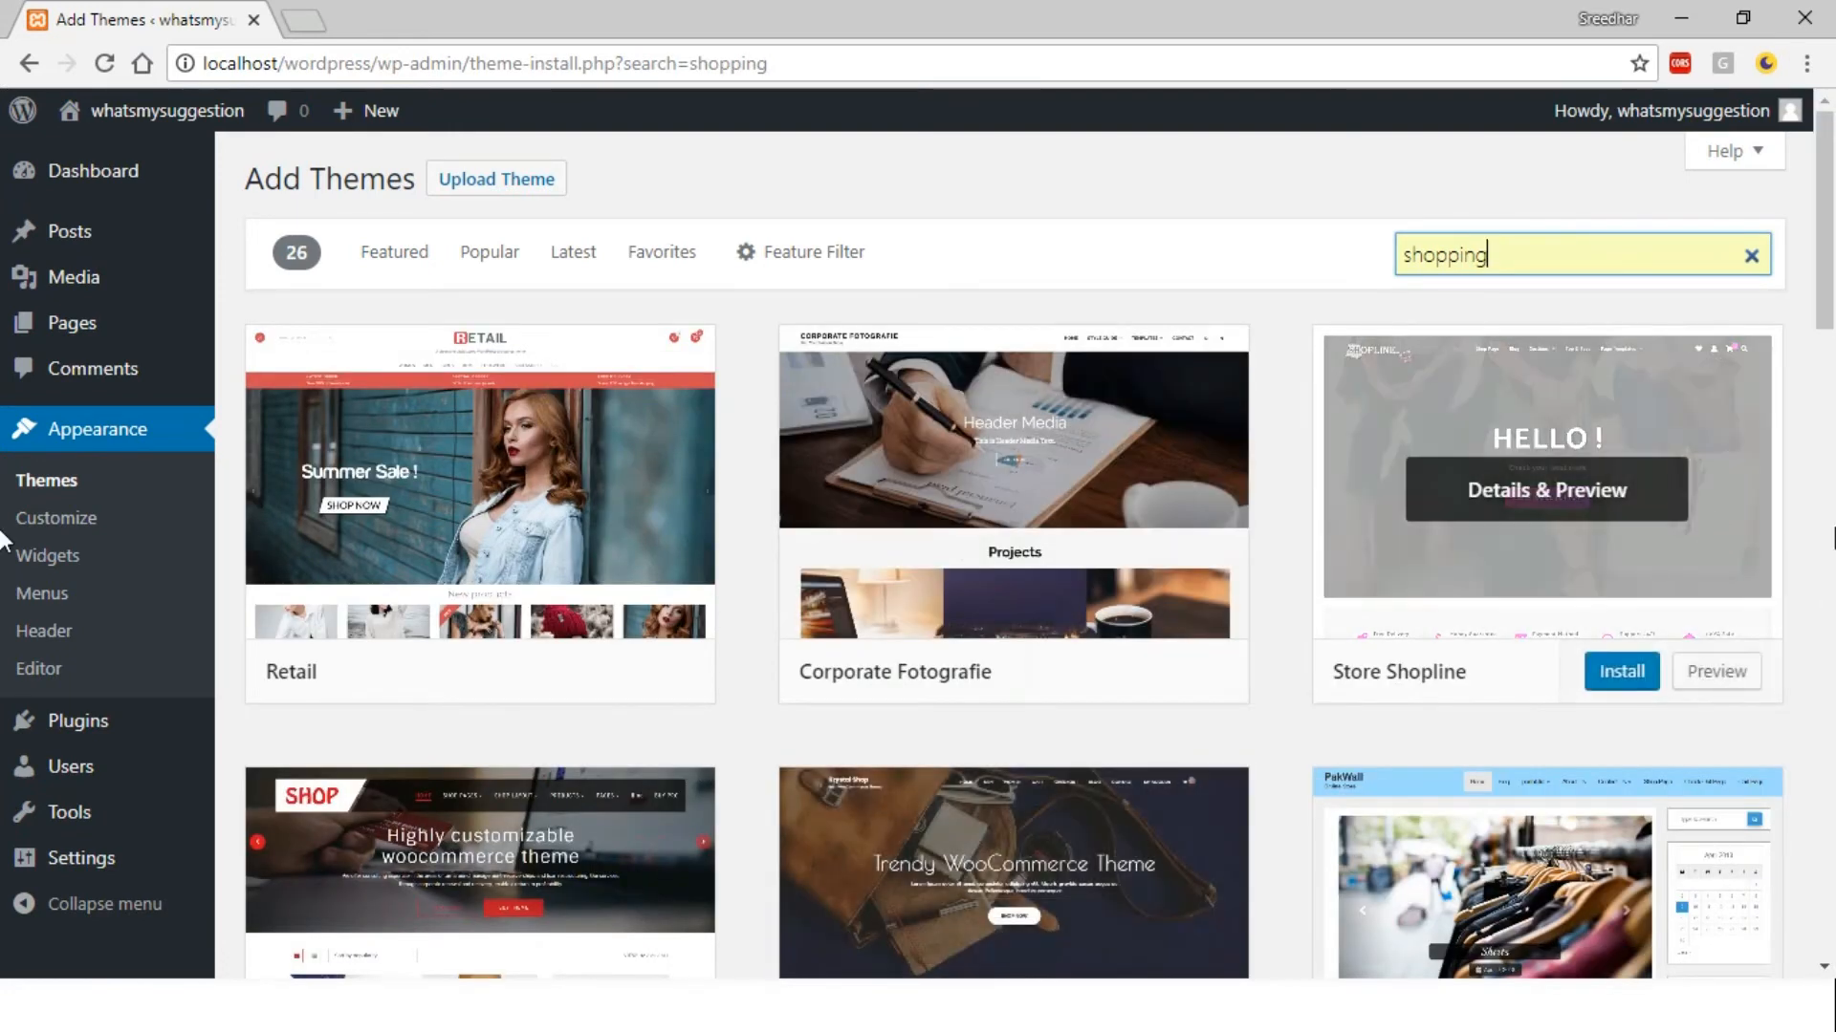
Install the Corporate Fotografie theme and activate it
drag(1828, 292, 1774, 304)
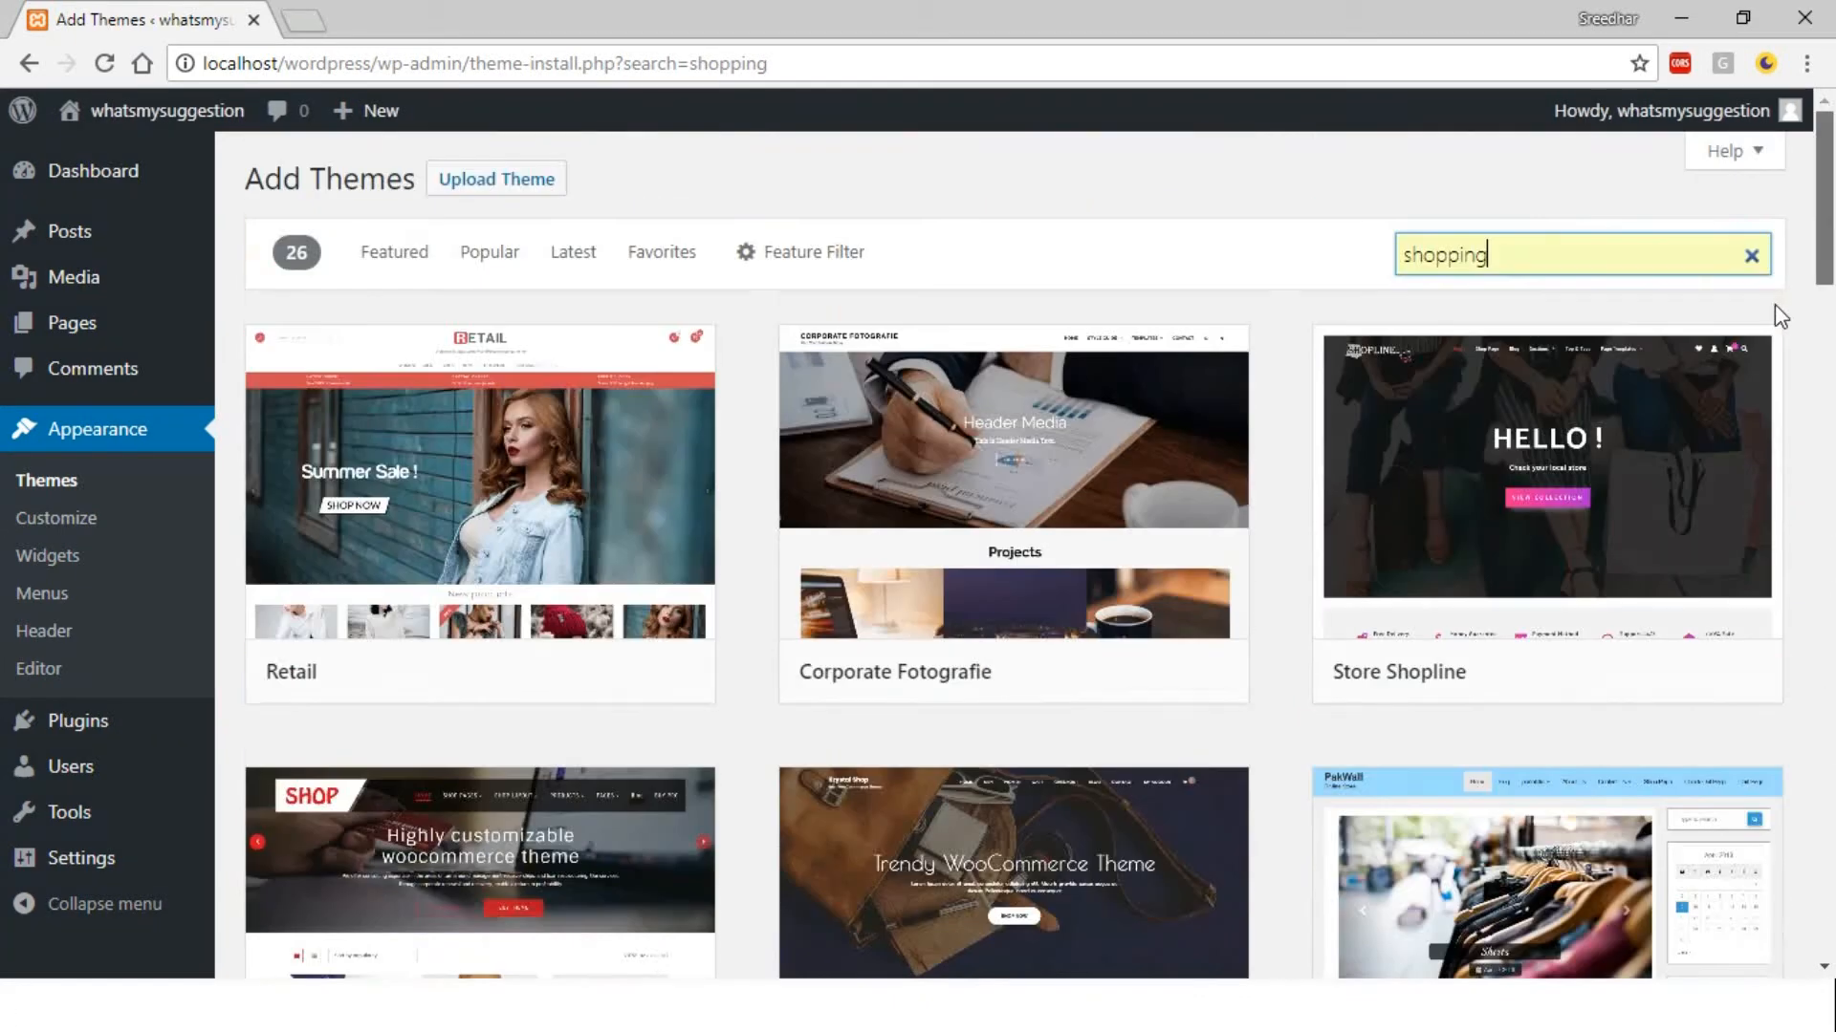
mouse_move(1037, 467)
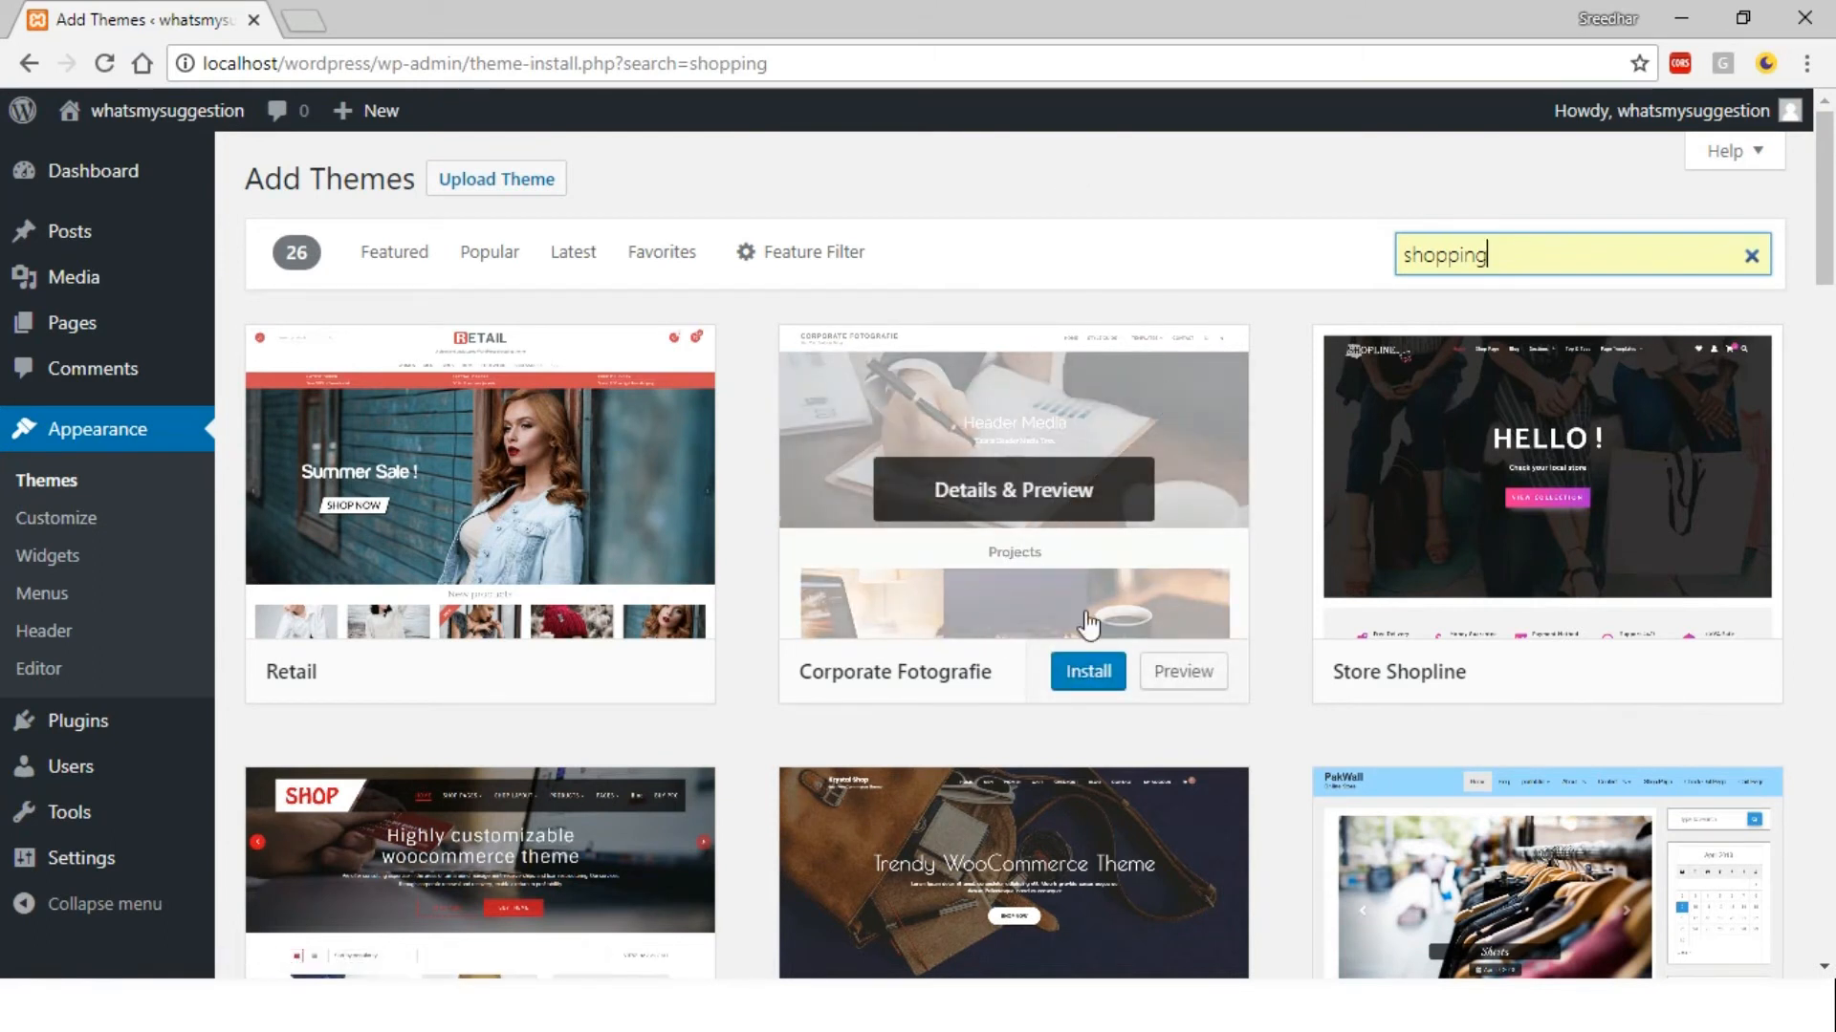
click(1099, 690)
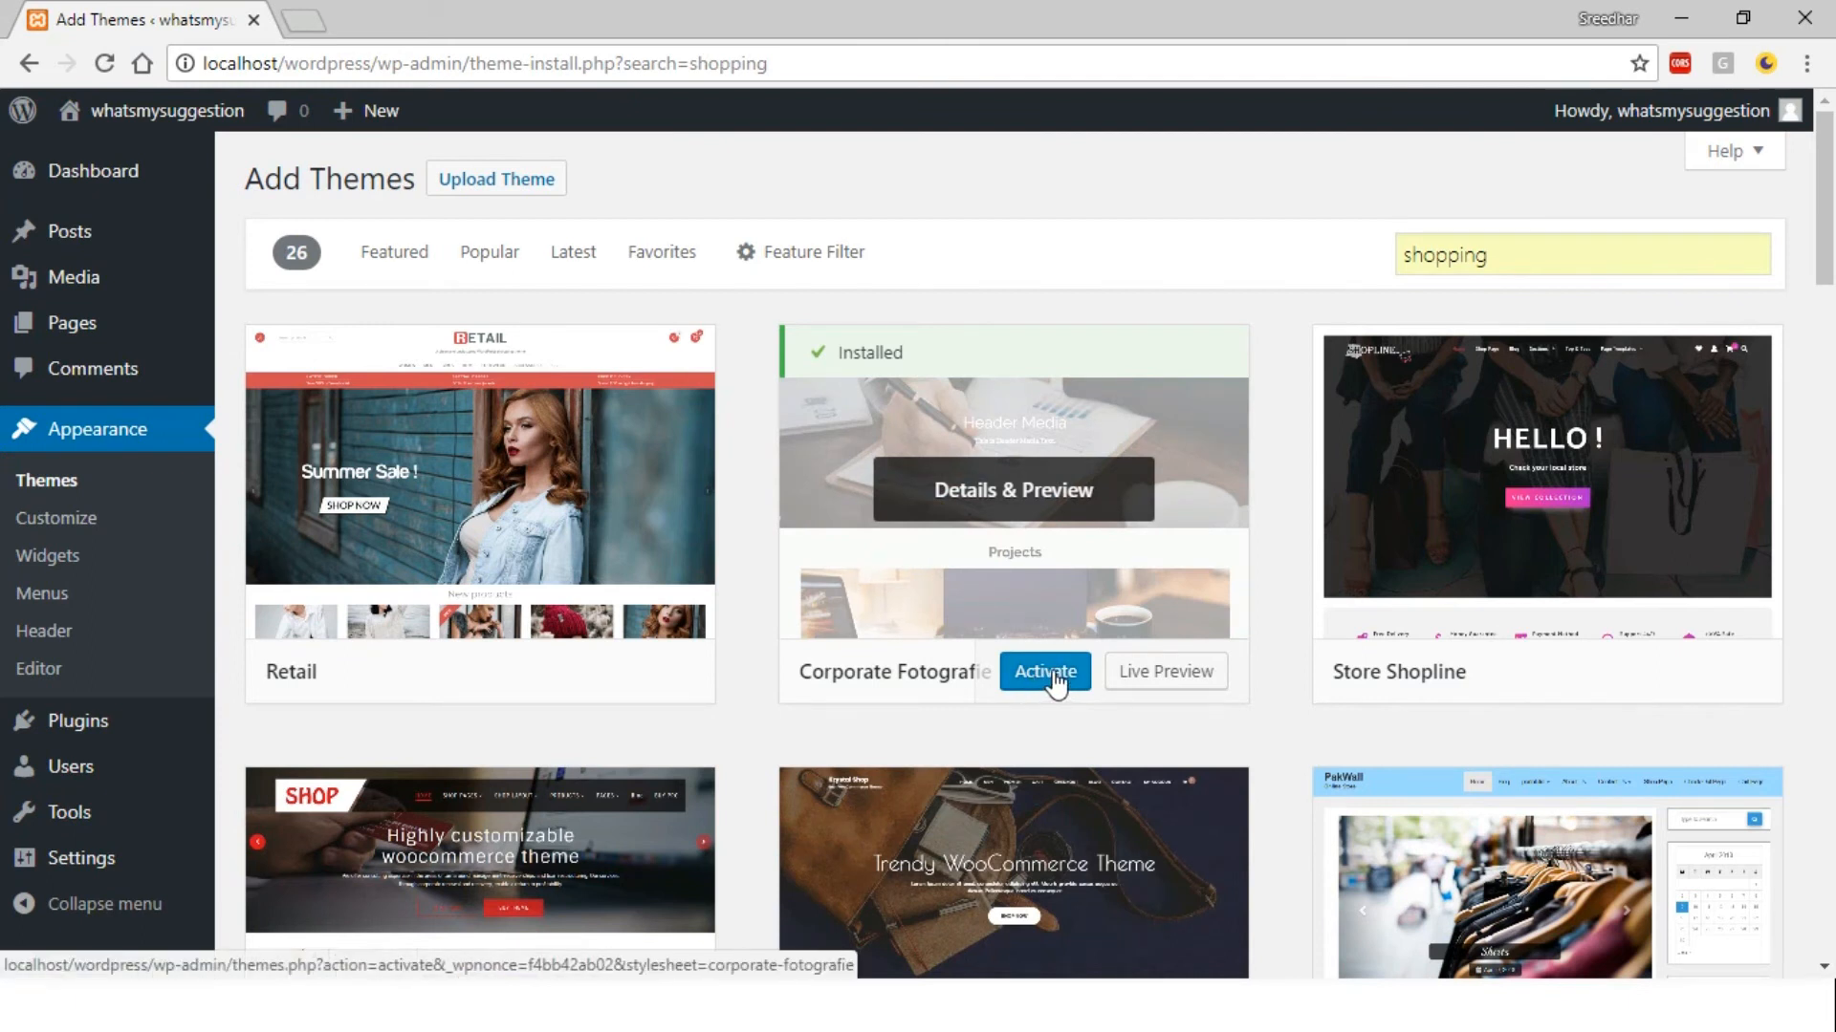
click(1051, 676)
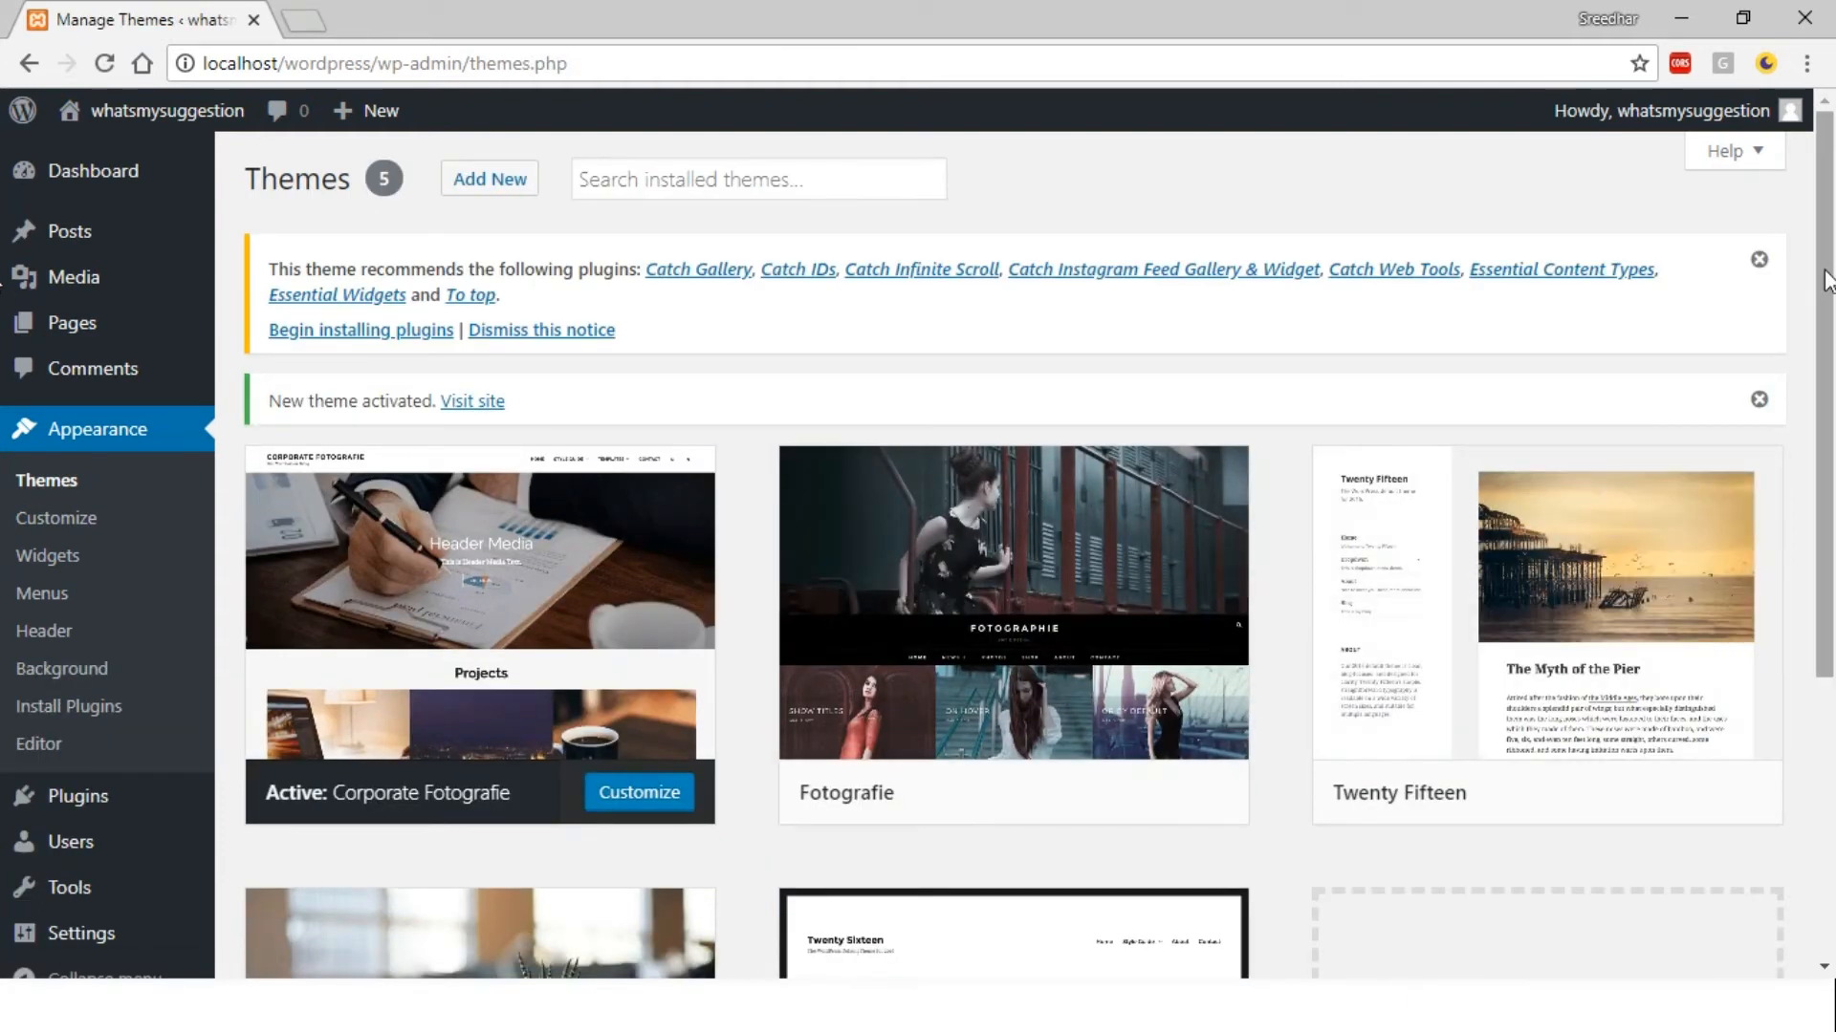
Reopen the installed themes list and look it over with Corporate Fotografie active
scroll(1828, 278, down, 2)
scroll(1829, 247, up, 2)
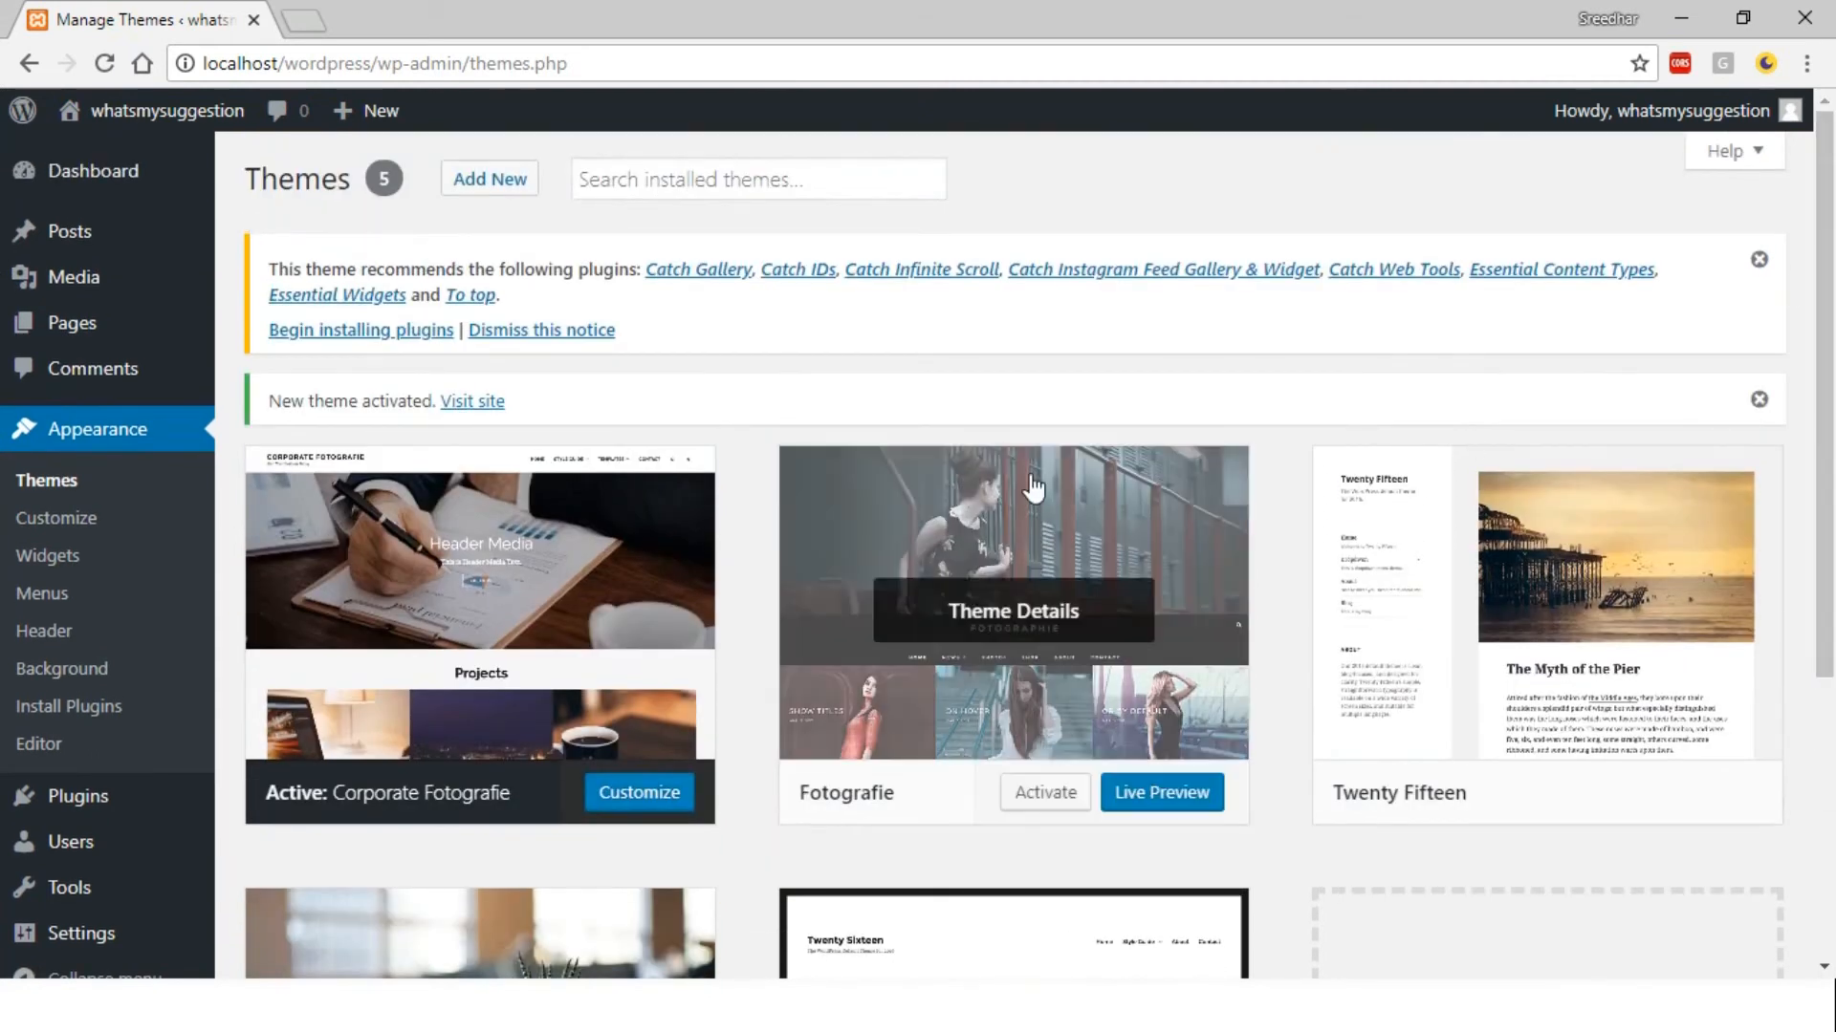
click(98, 439)
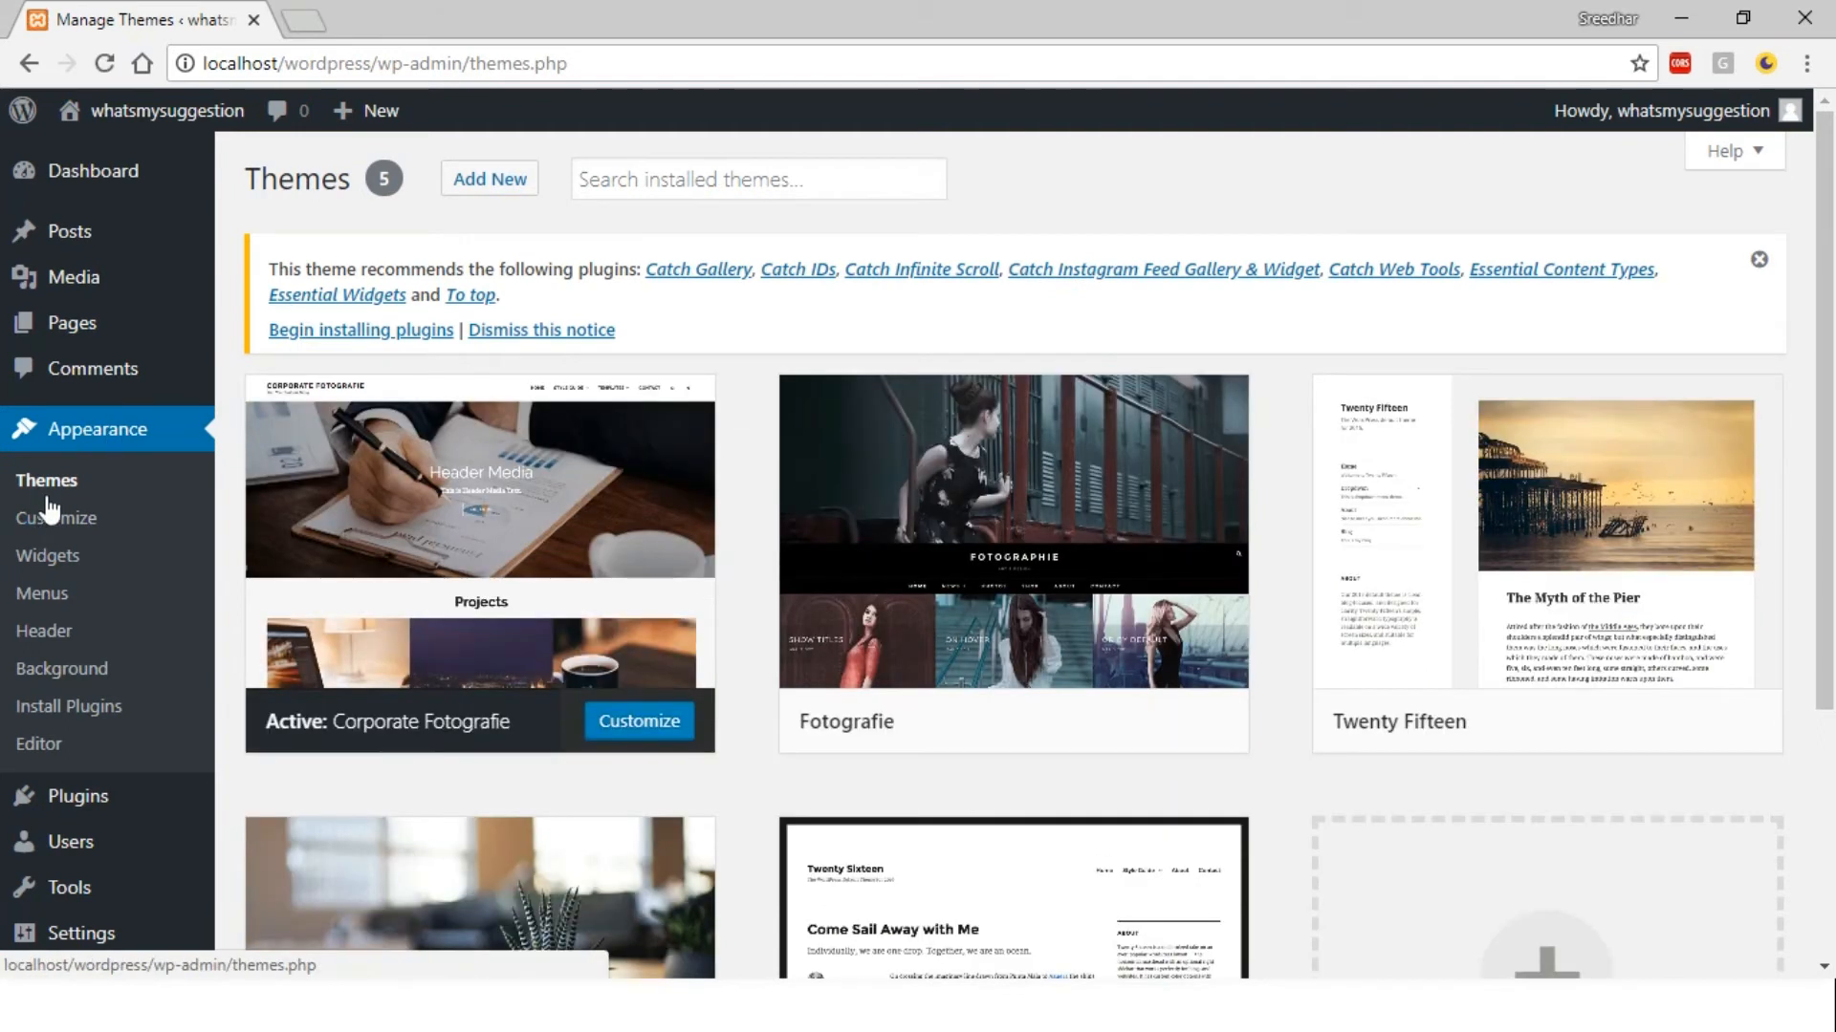
click(53, 487)
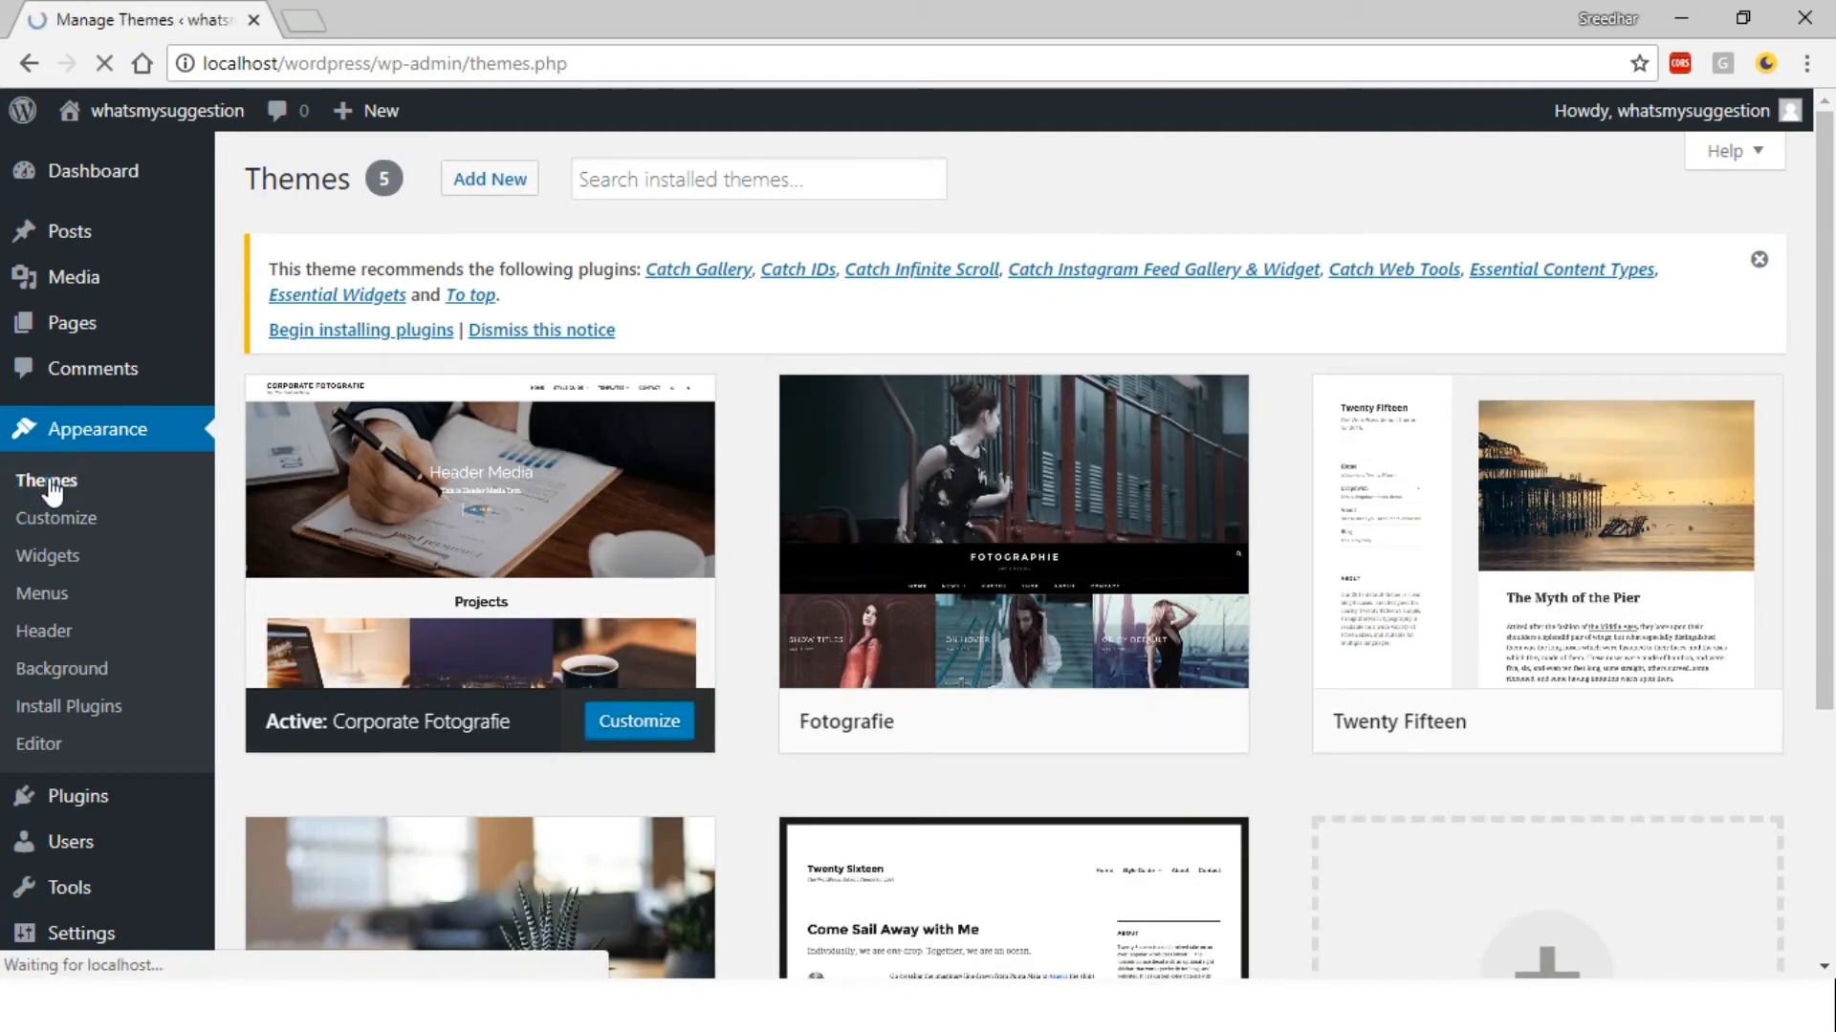
scroll(3, 608, down, 4)
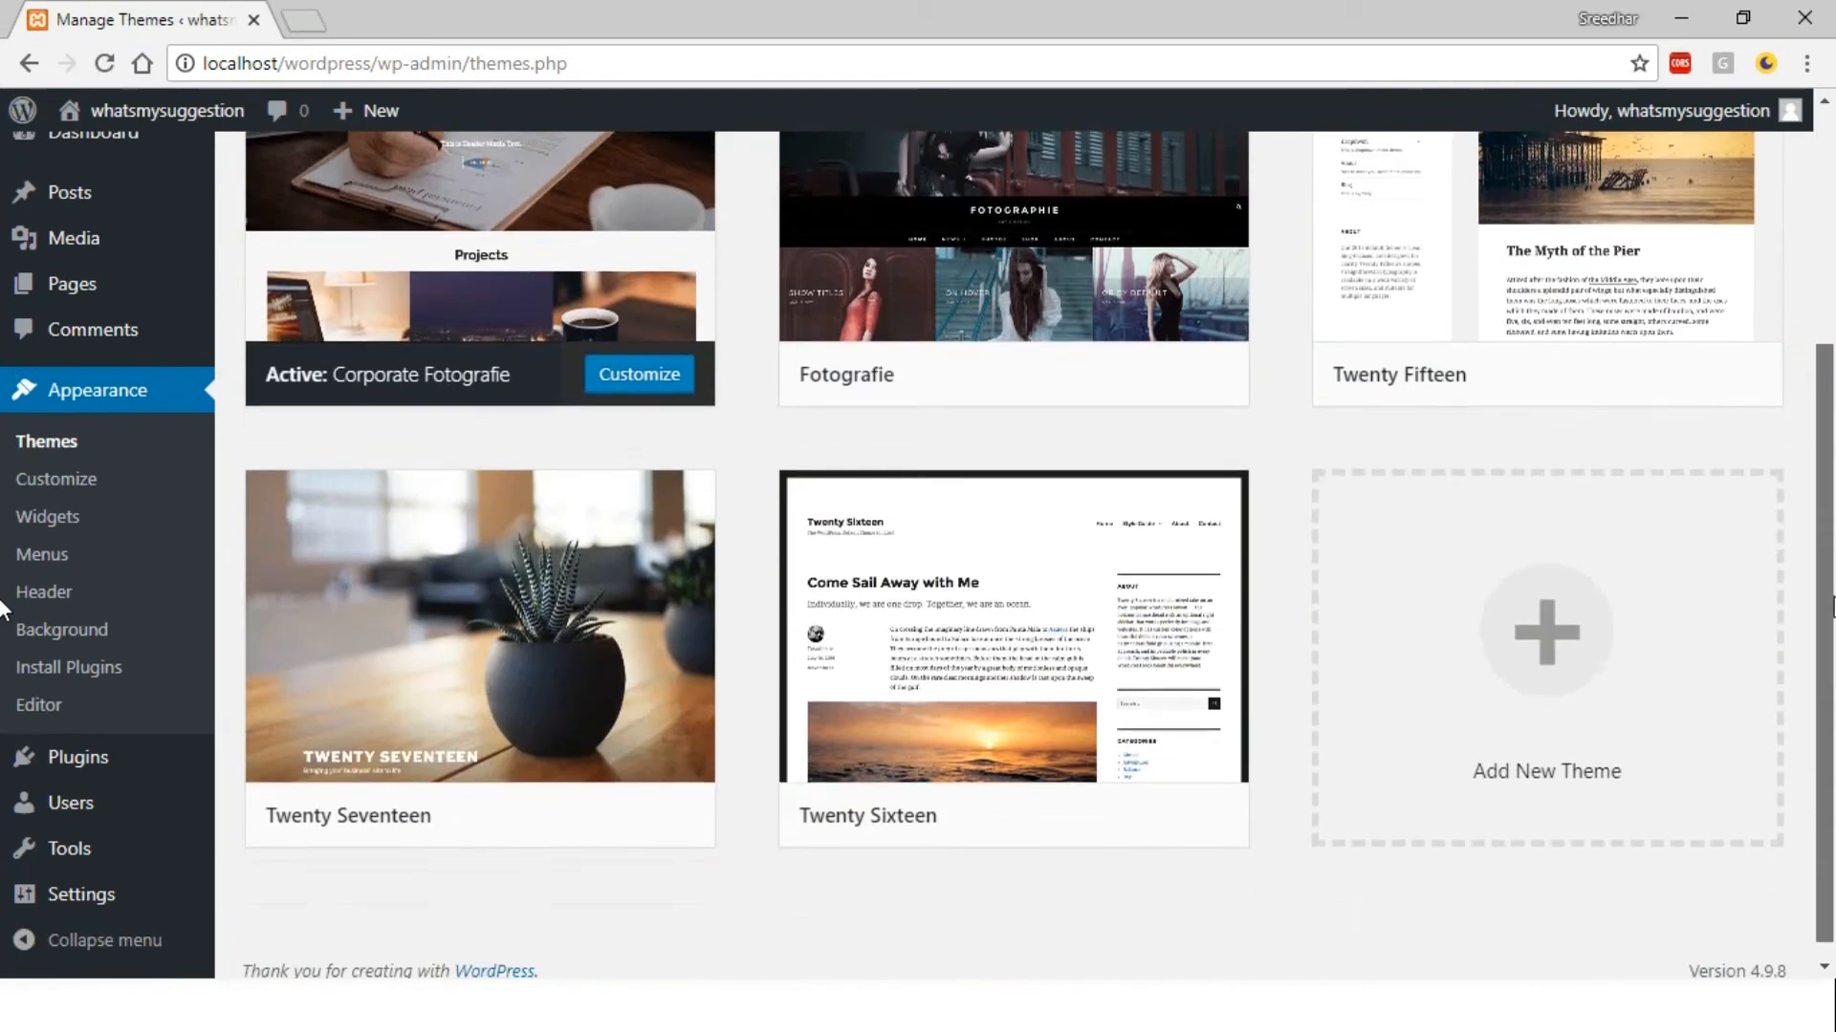
scroll(3, 608, up, 4)
scroll(3, 608, down, 4)
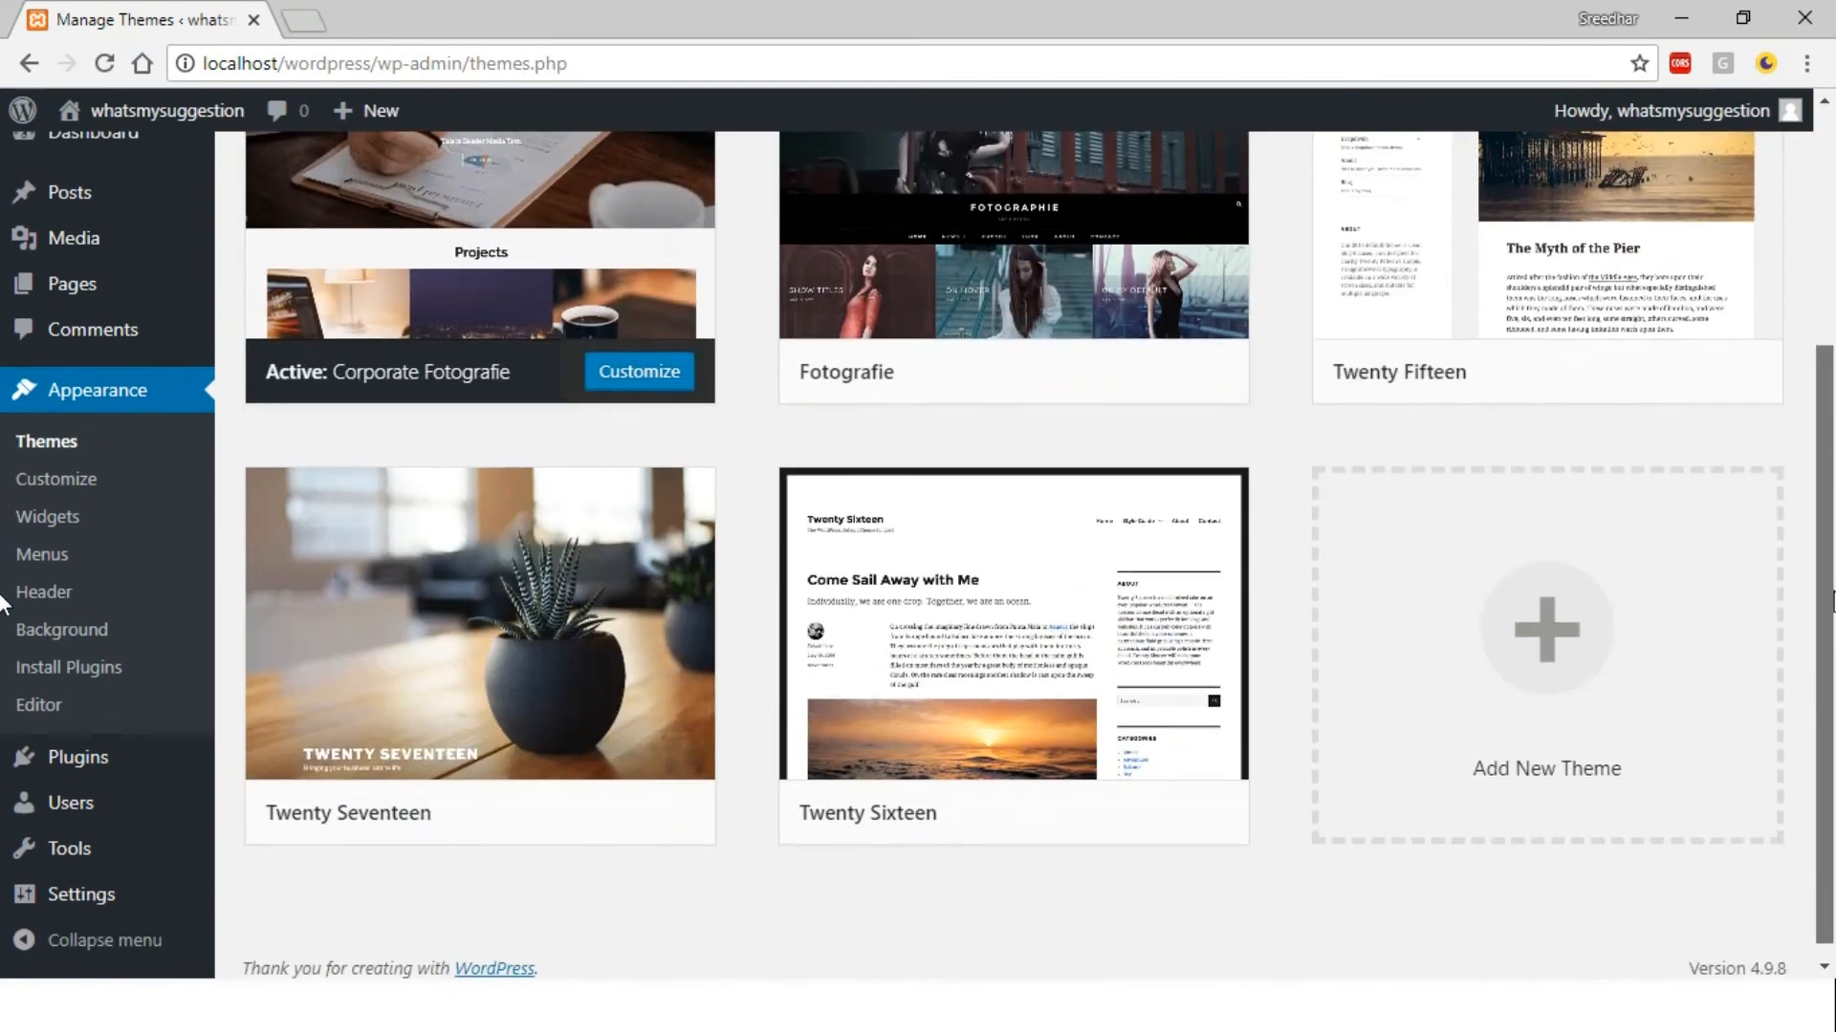
scroll(3, 573, up, 2)
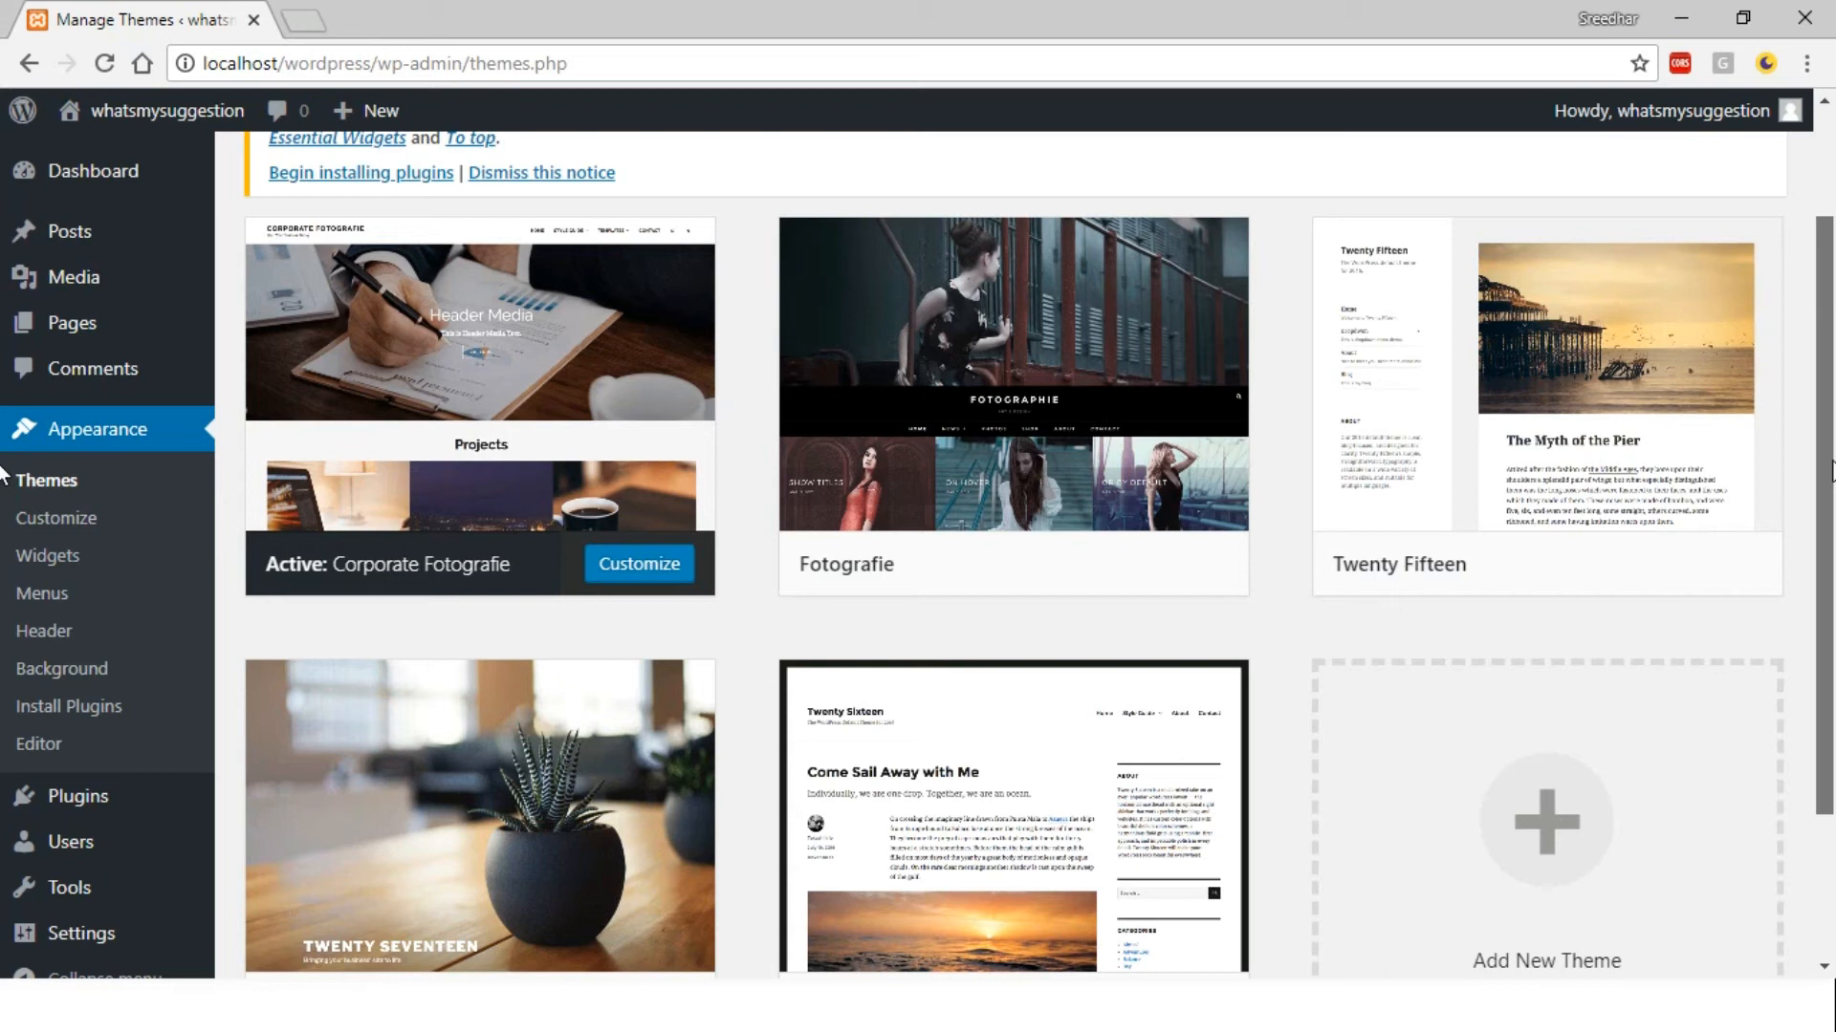
scroll(3, 473, up, 2)
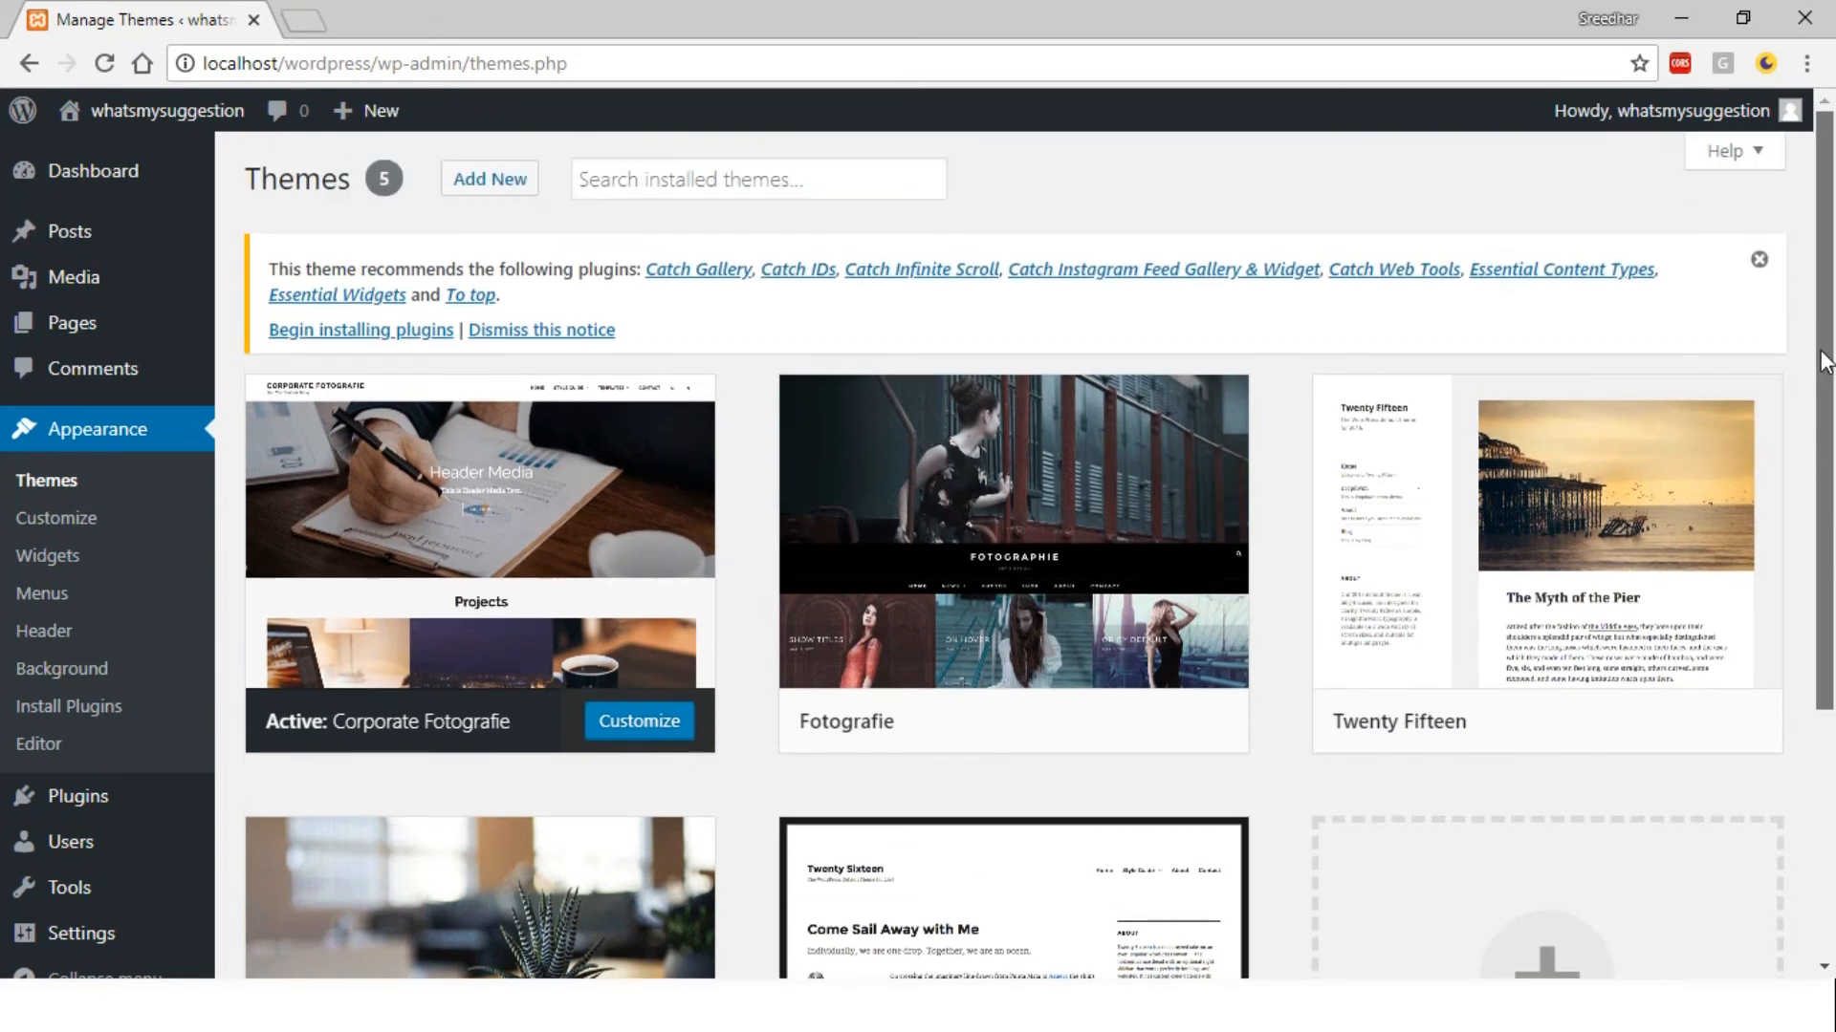
mouse_move(1231, 495)
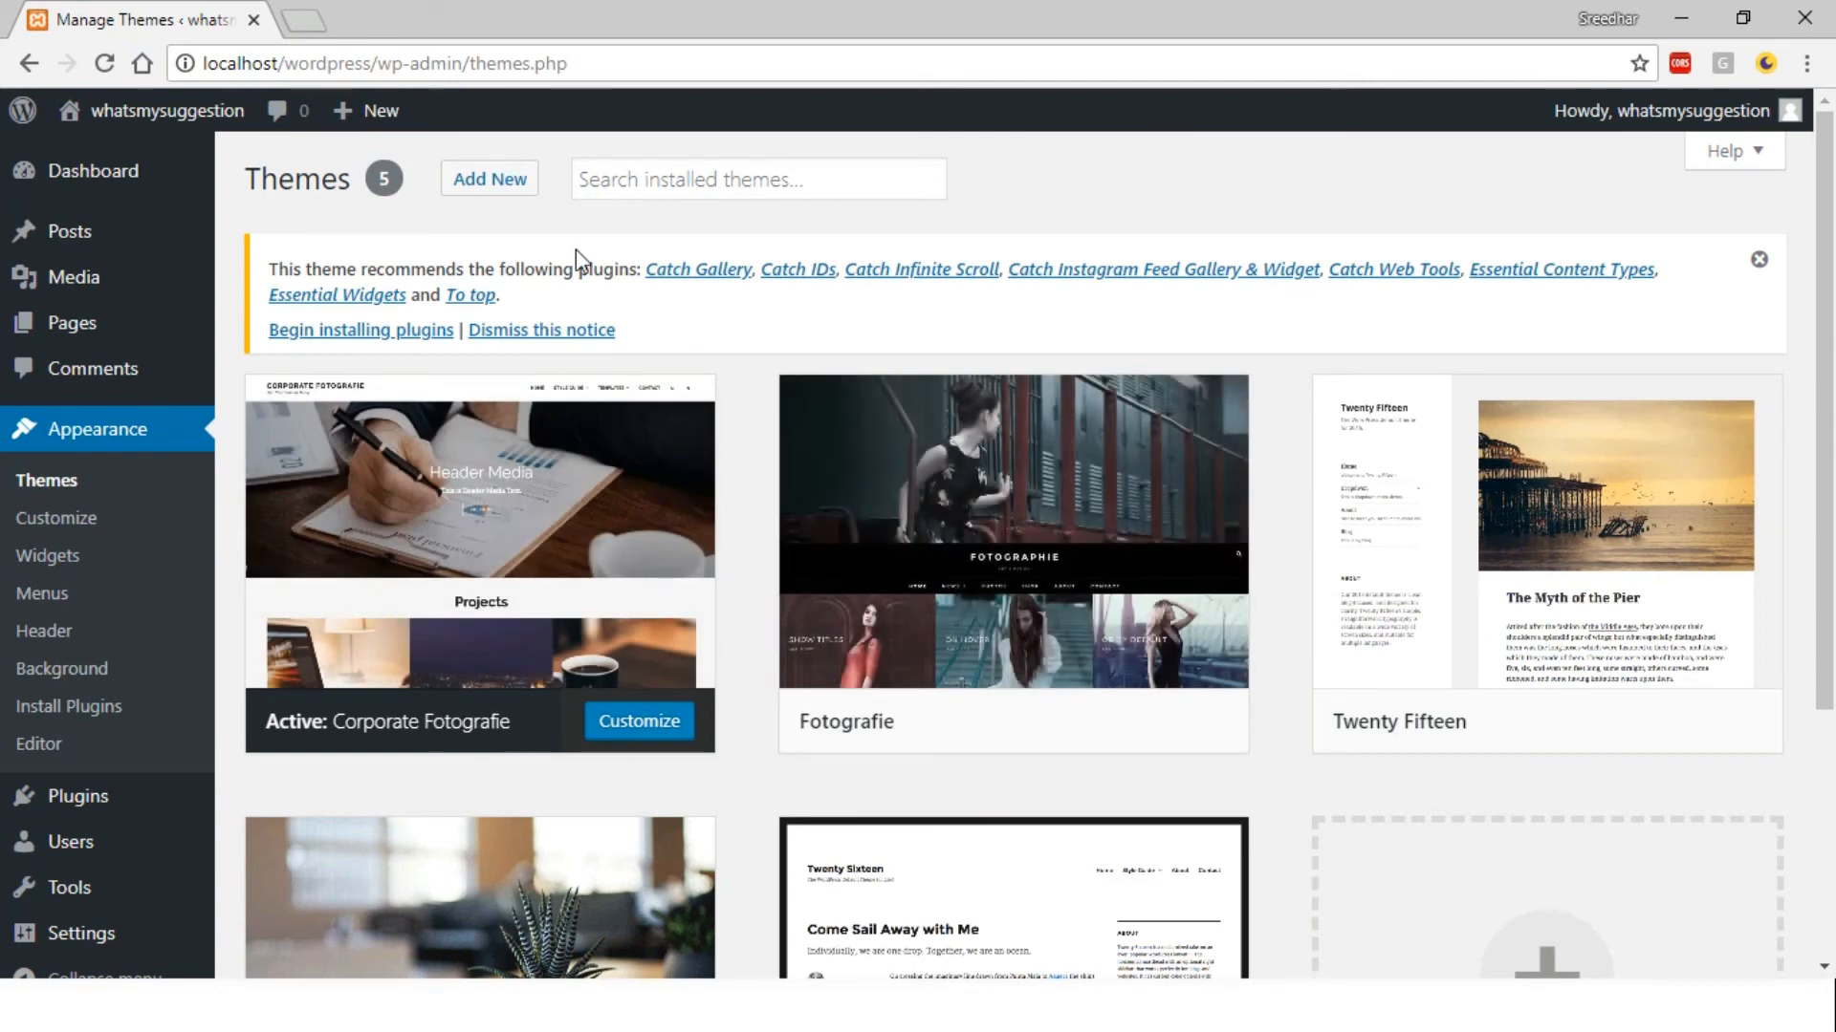
Browse the featured themes to add, return to Themes, then visit the site's front page
click(502, 196)
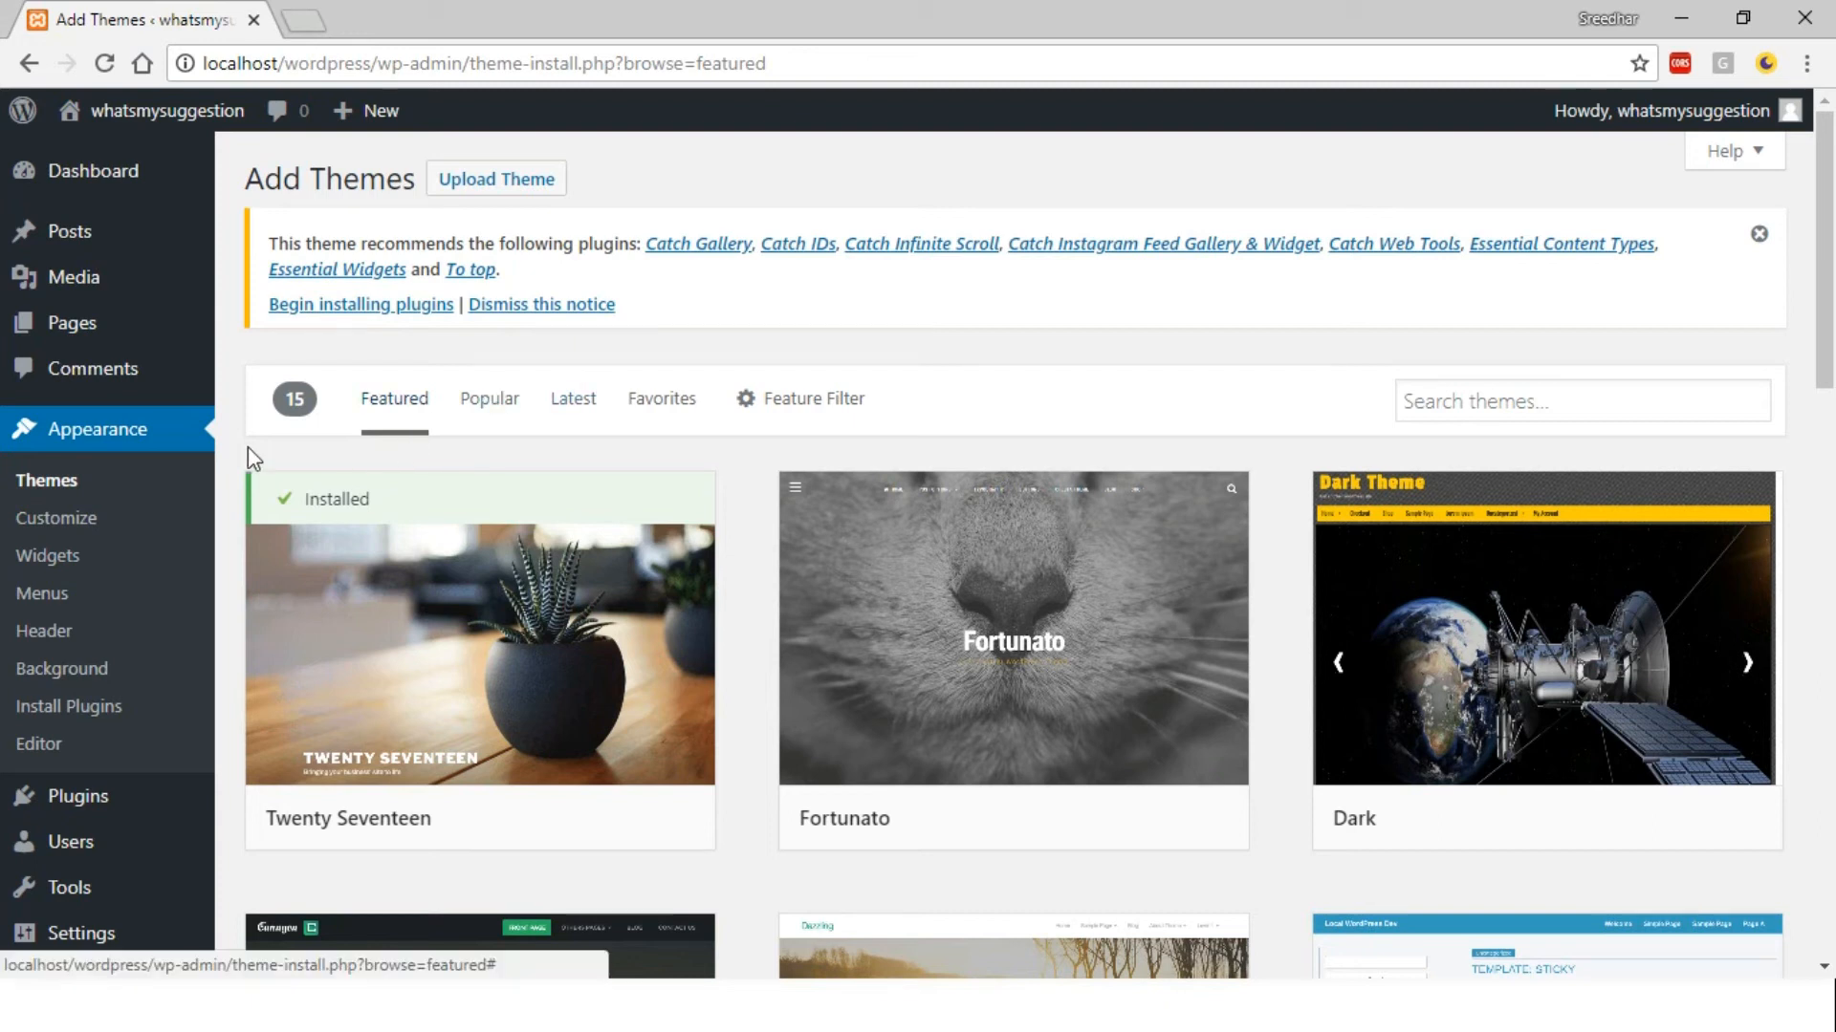
click(68, 480)
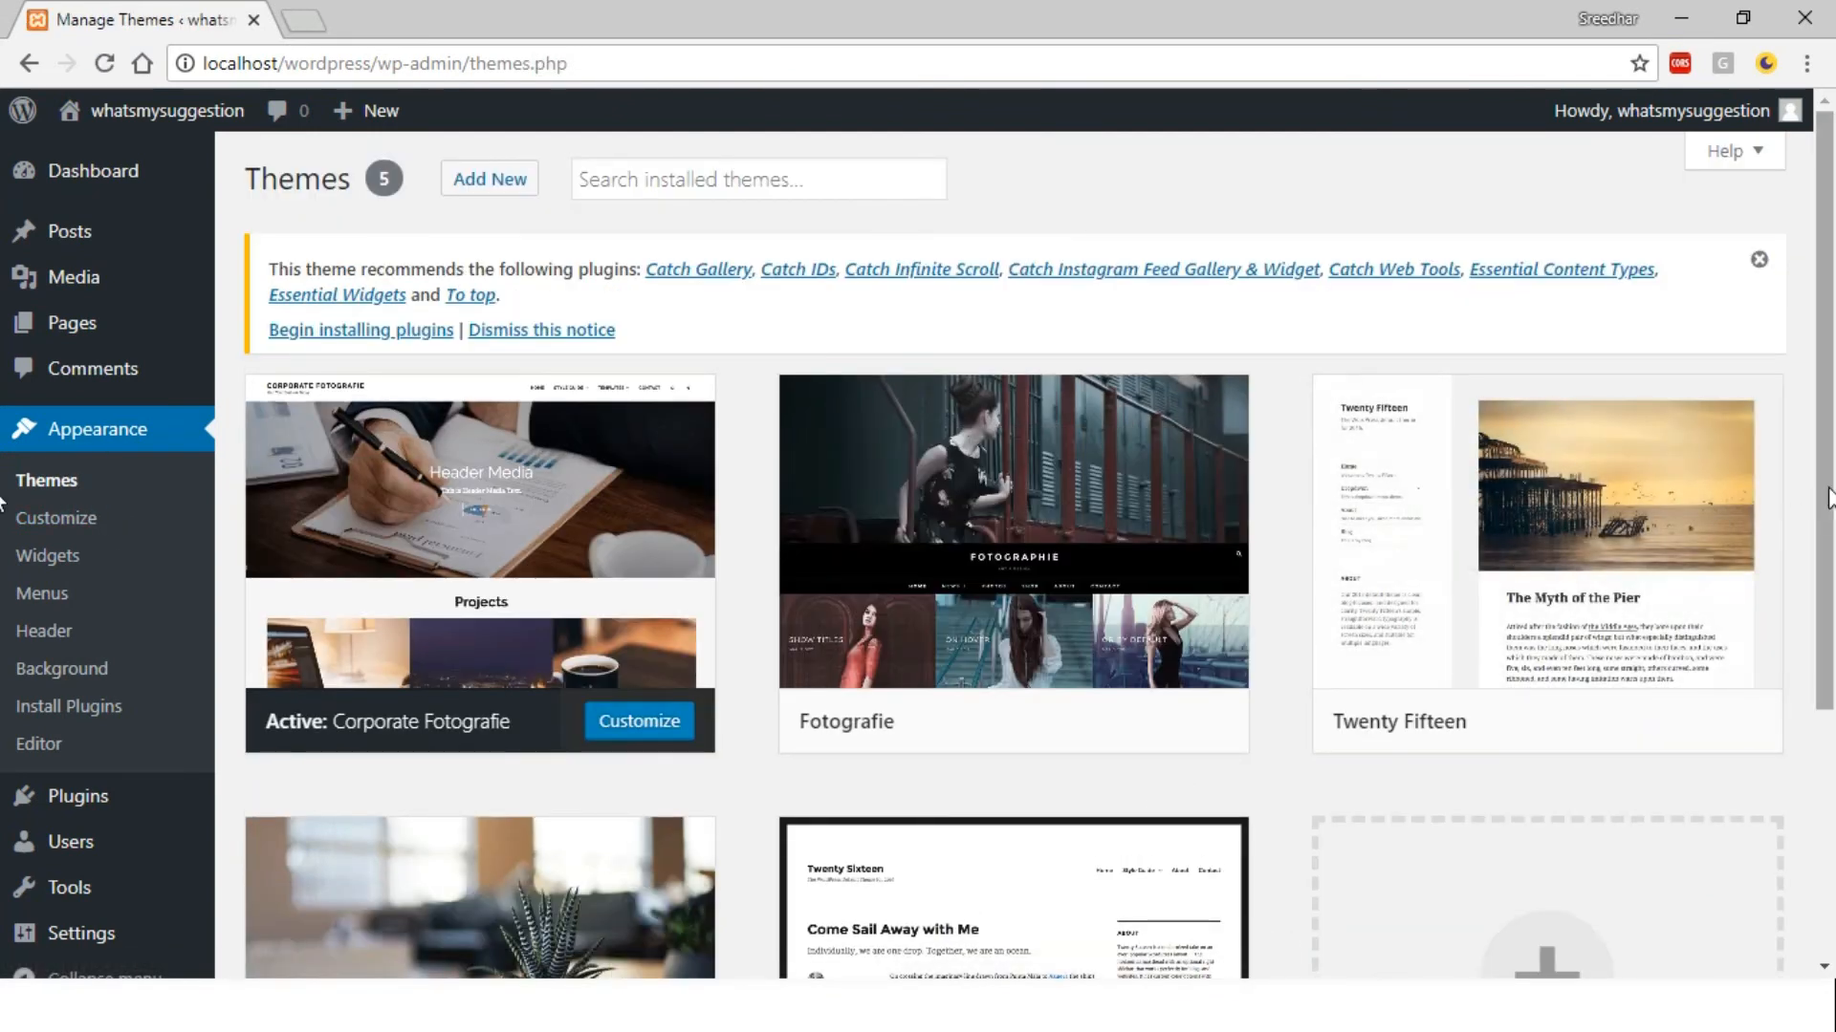
scroll(4, 502, down, 3)
scroll(5, 745, down, 2)
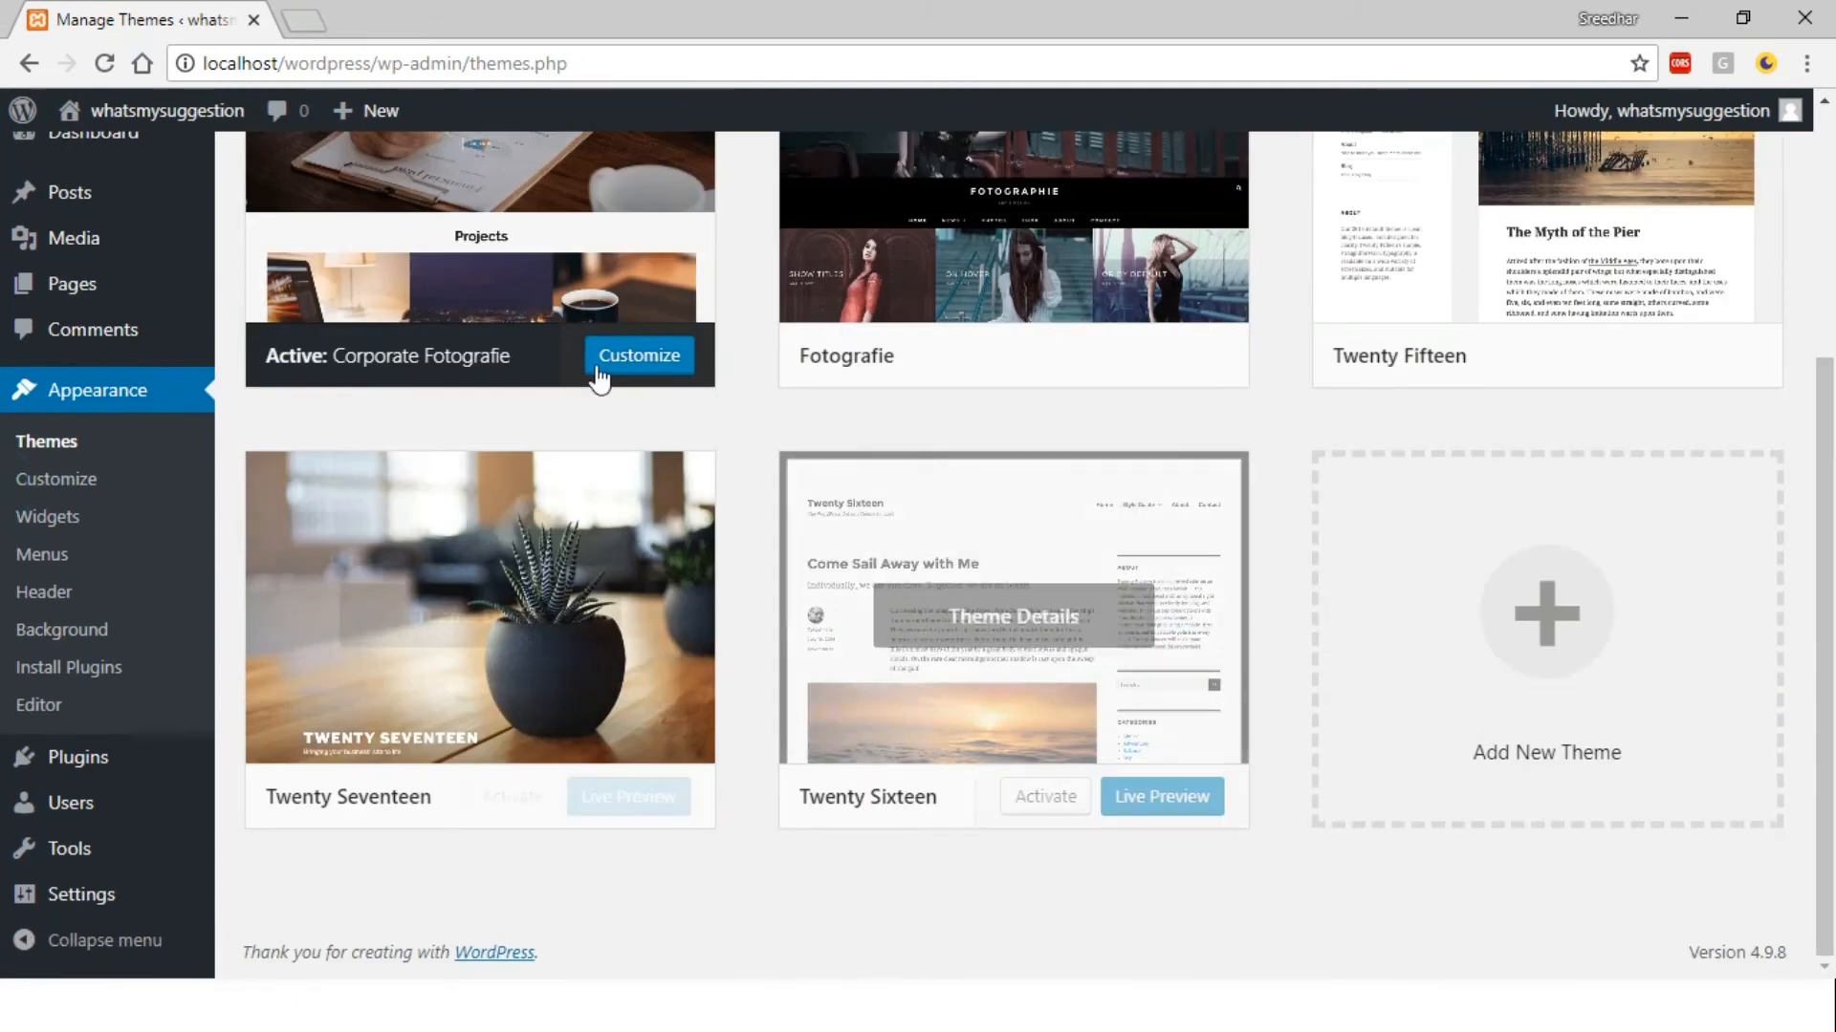
mouse_move(144, 111)
click(119, 165)
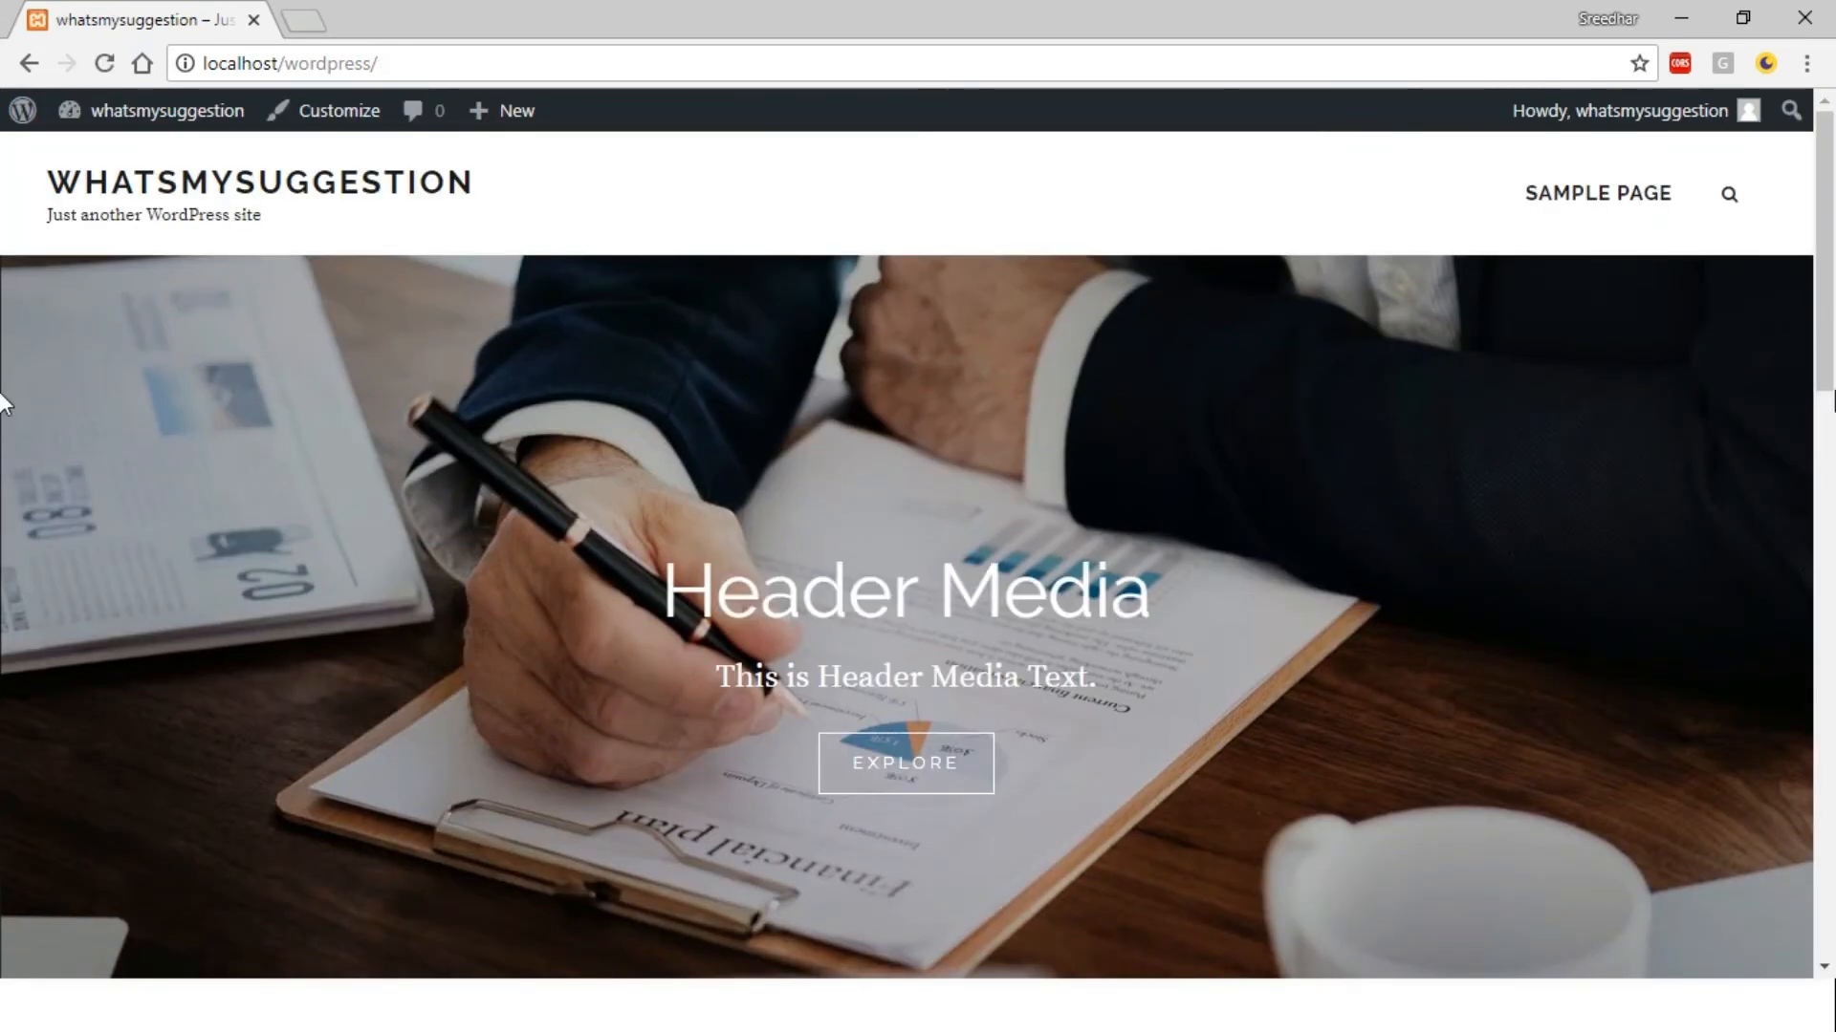
Scroll past the Header Media banner to the Hello world! post, then log out as admin
scroll(2, 459, down, 4)
scroll(2, 483, down, 11)
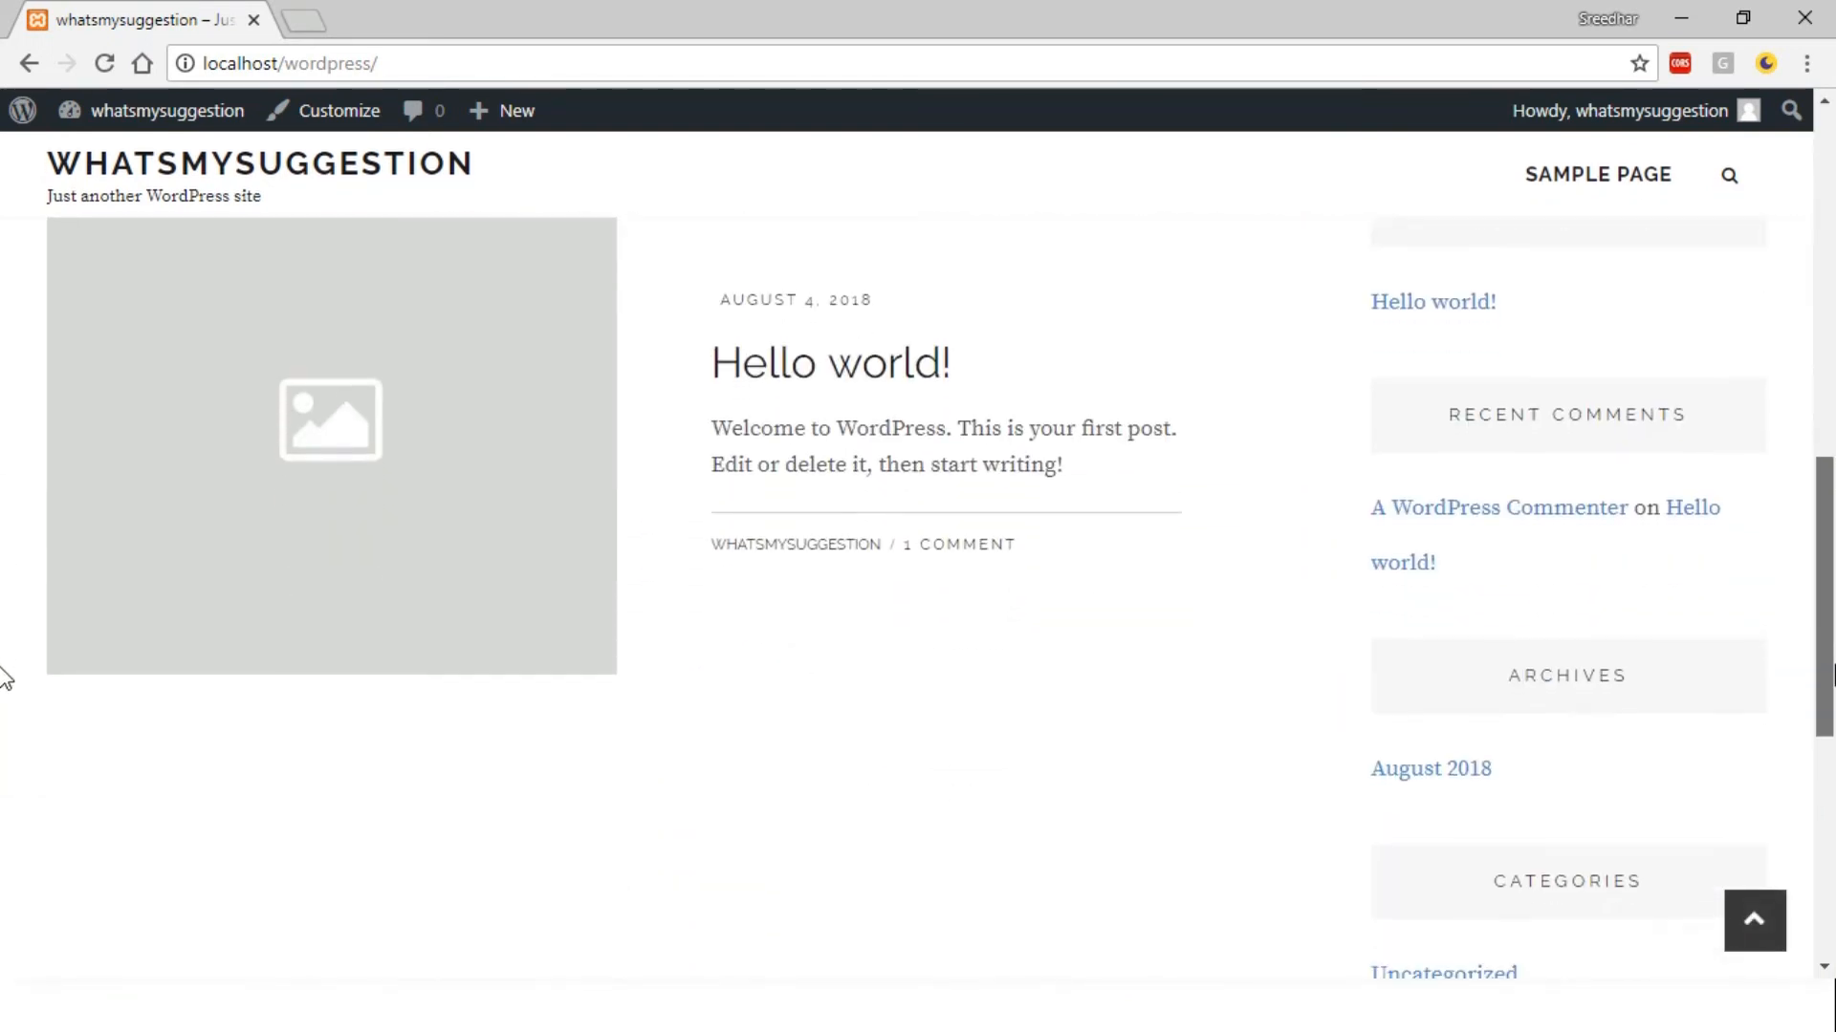
drag(1833, 636, 1833, 256)
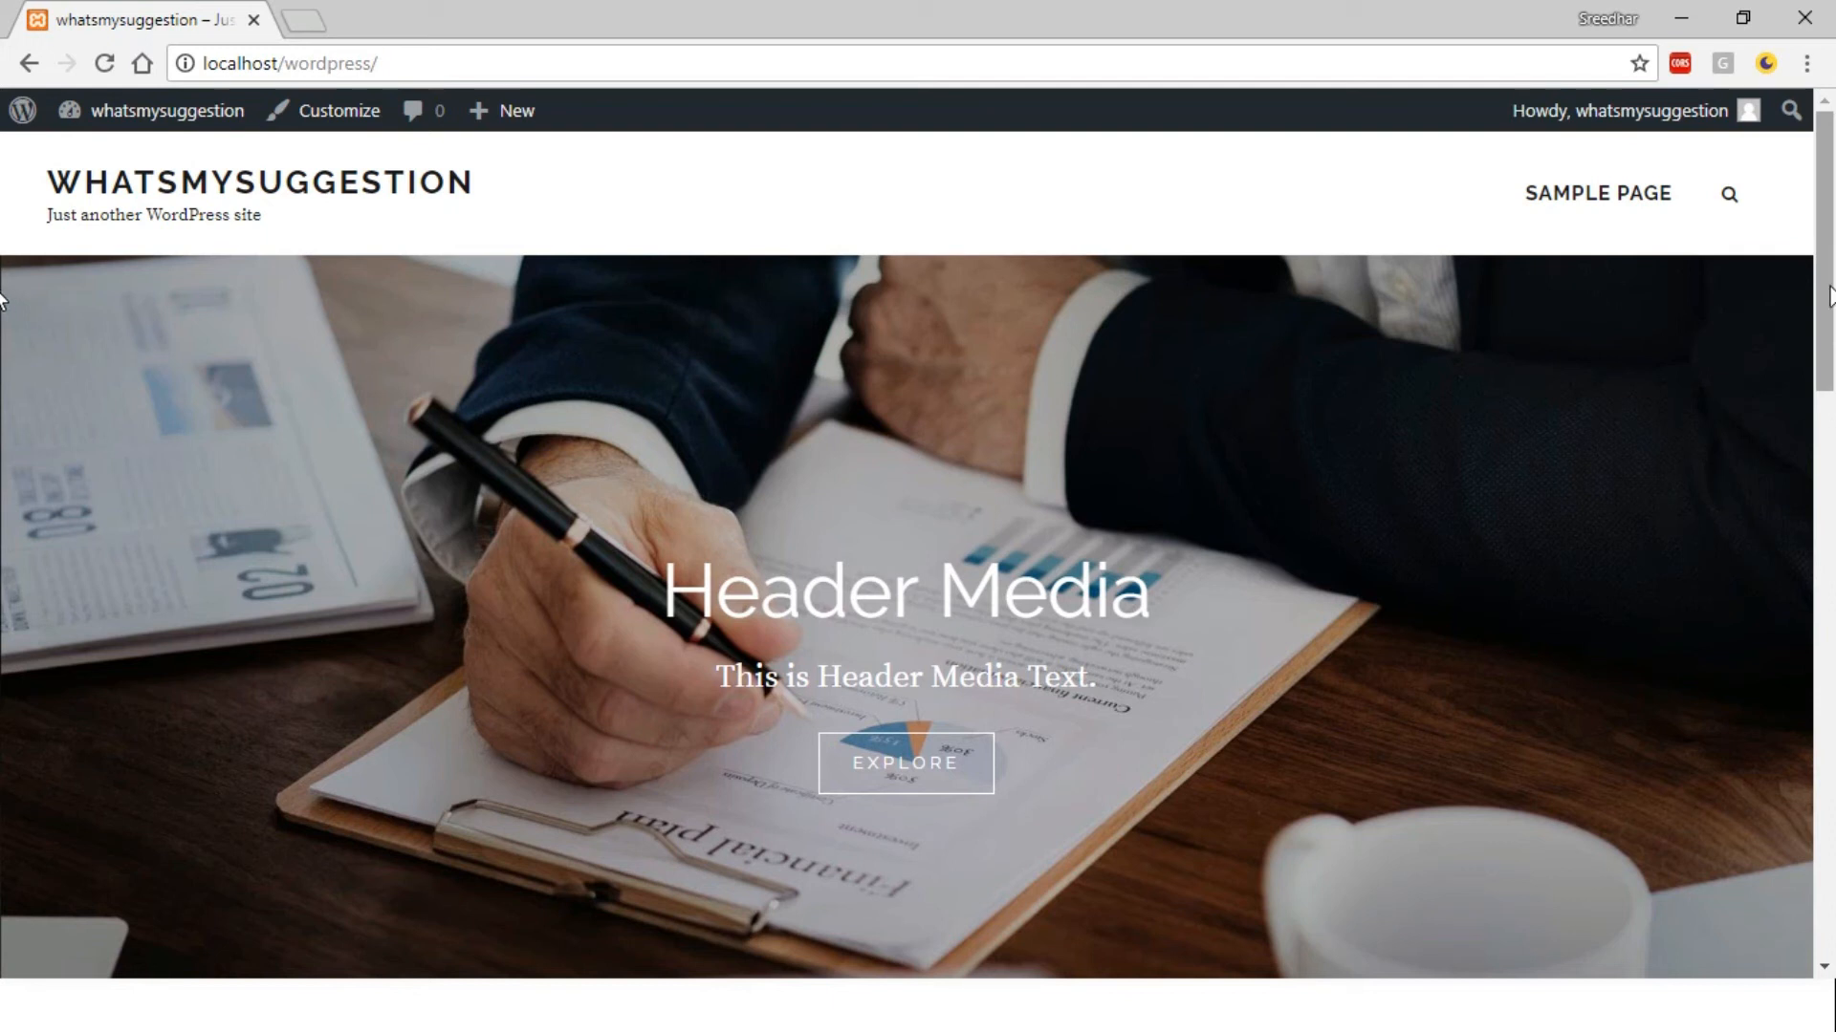
mouse_move(1584, 124)
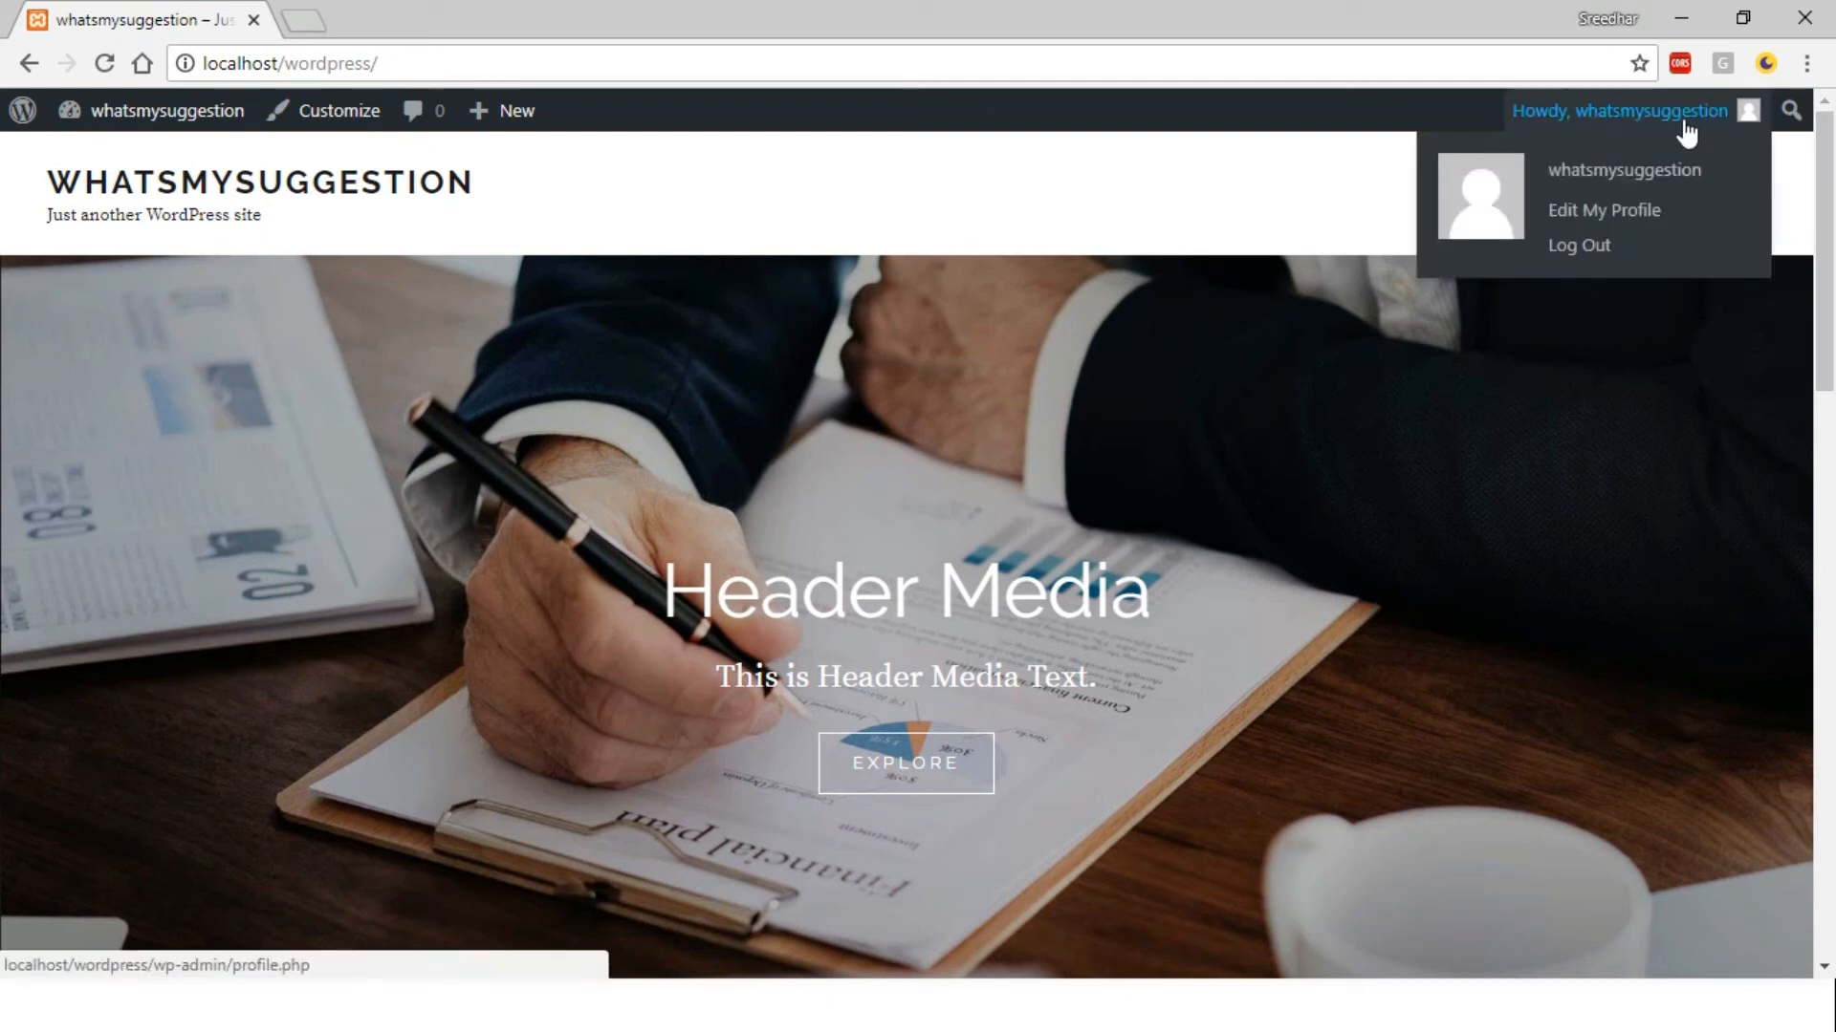
click(1569, 270)
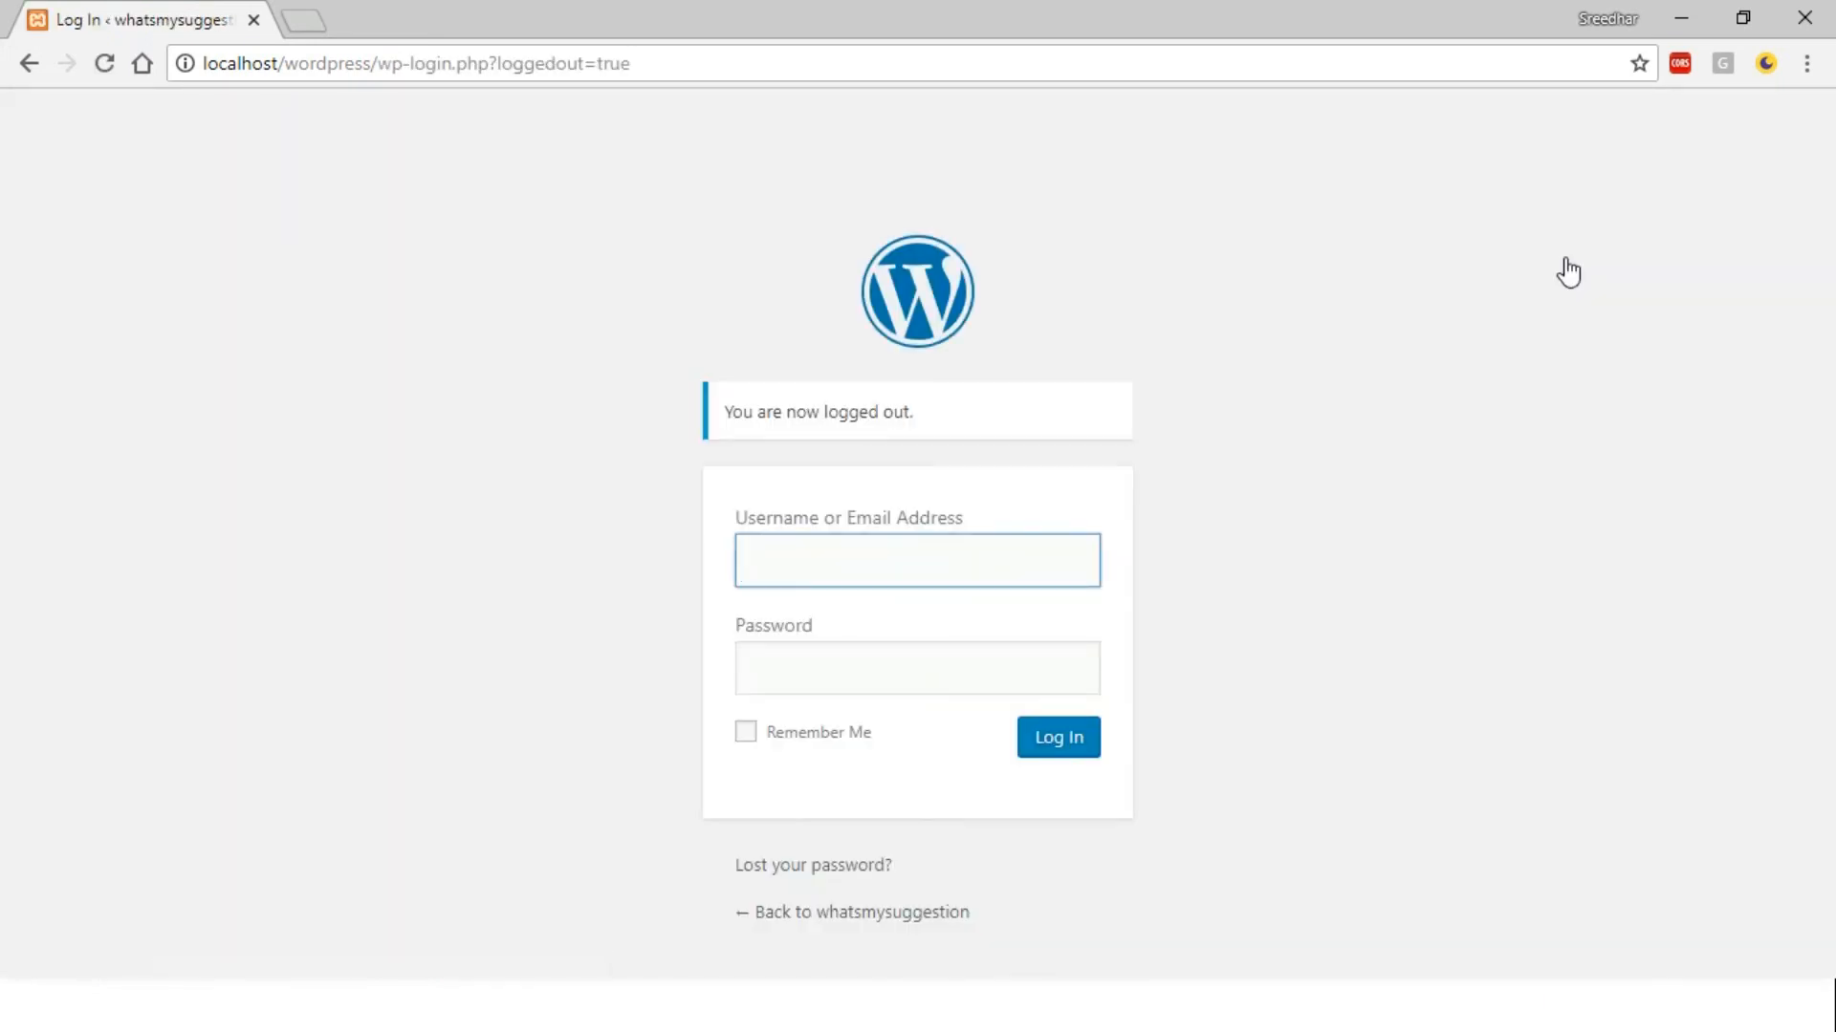
Load localhost/wordpress in a new browser tab
click(307, 13)
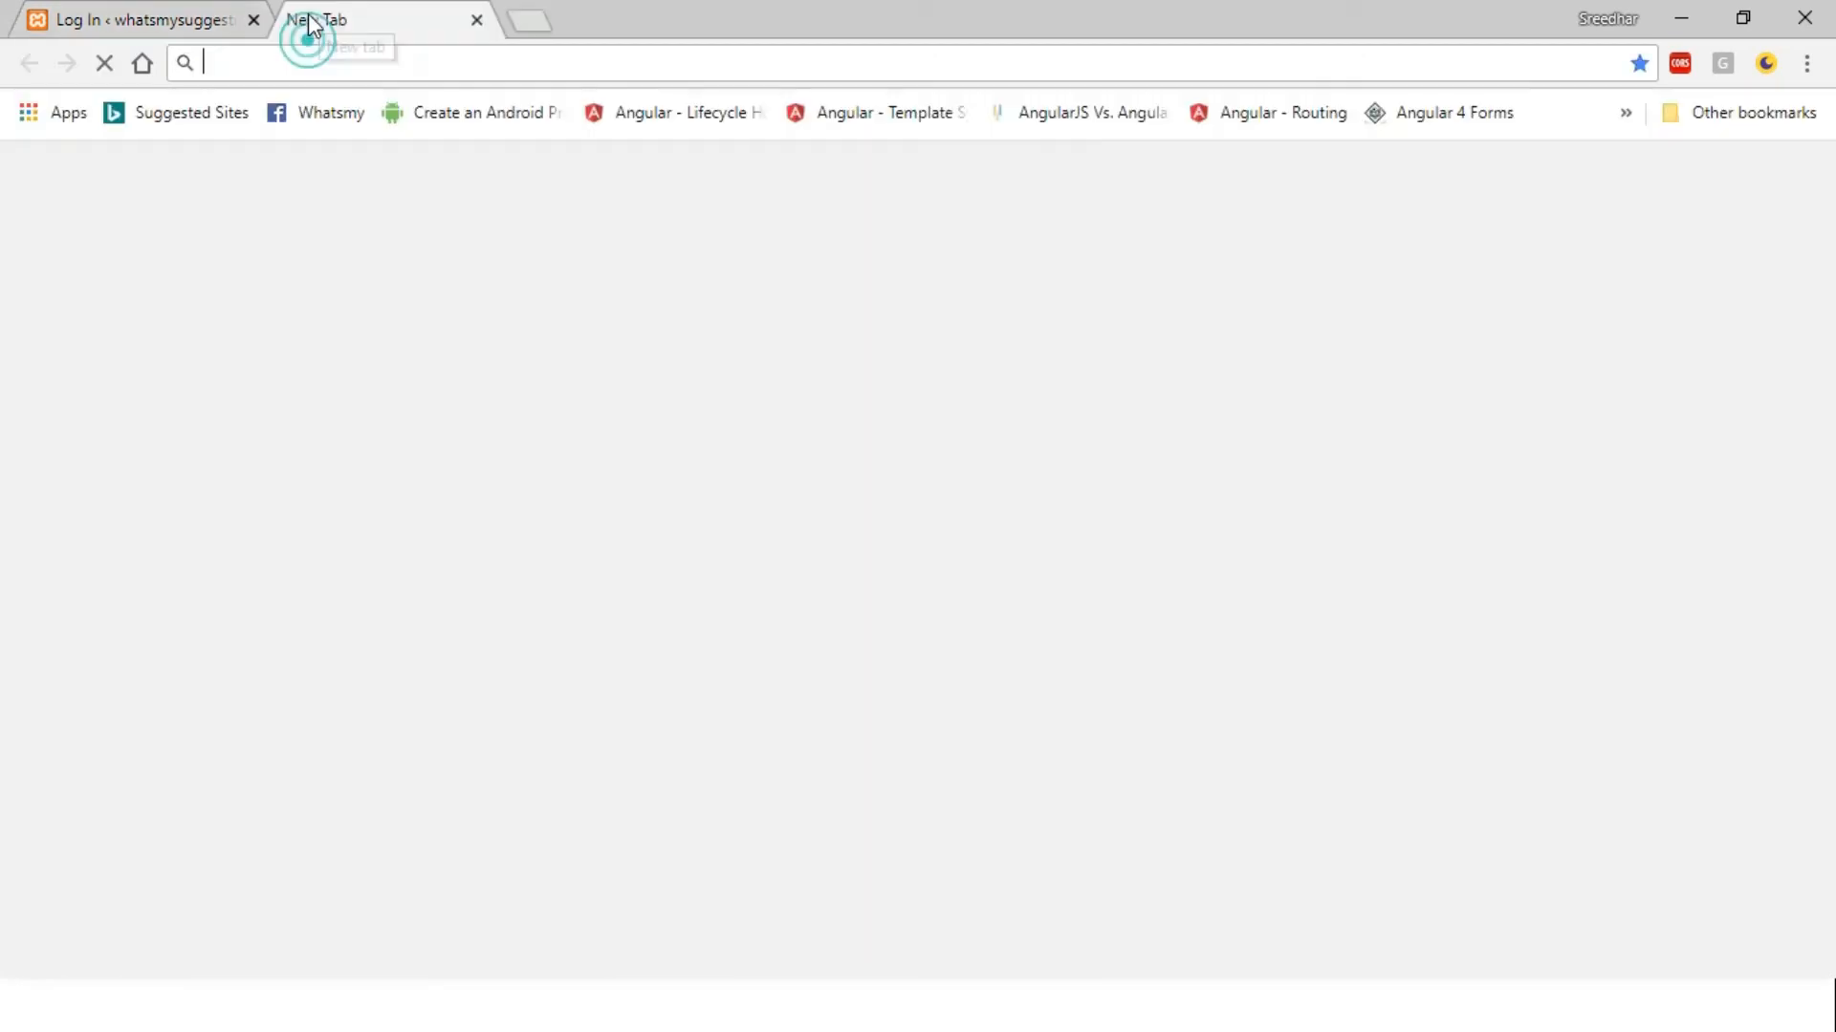
text(lo)
key(End)
key(BackSpace)
key(BackSpace)
key(BackSpace)
key(BackSpace)
key(BackSpace)
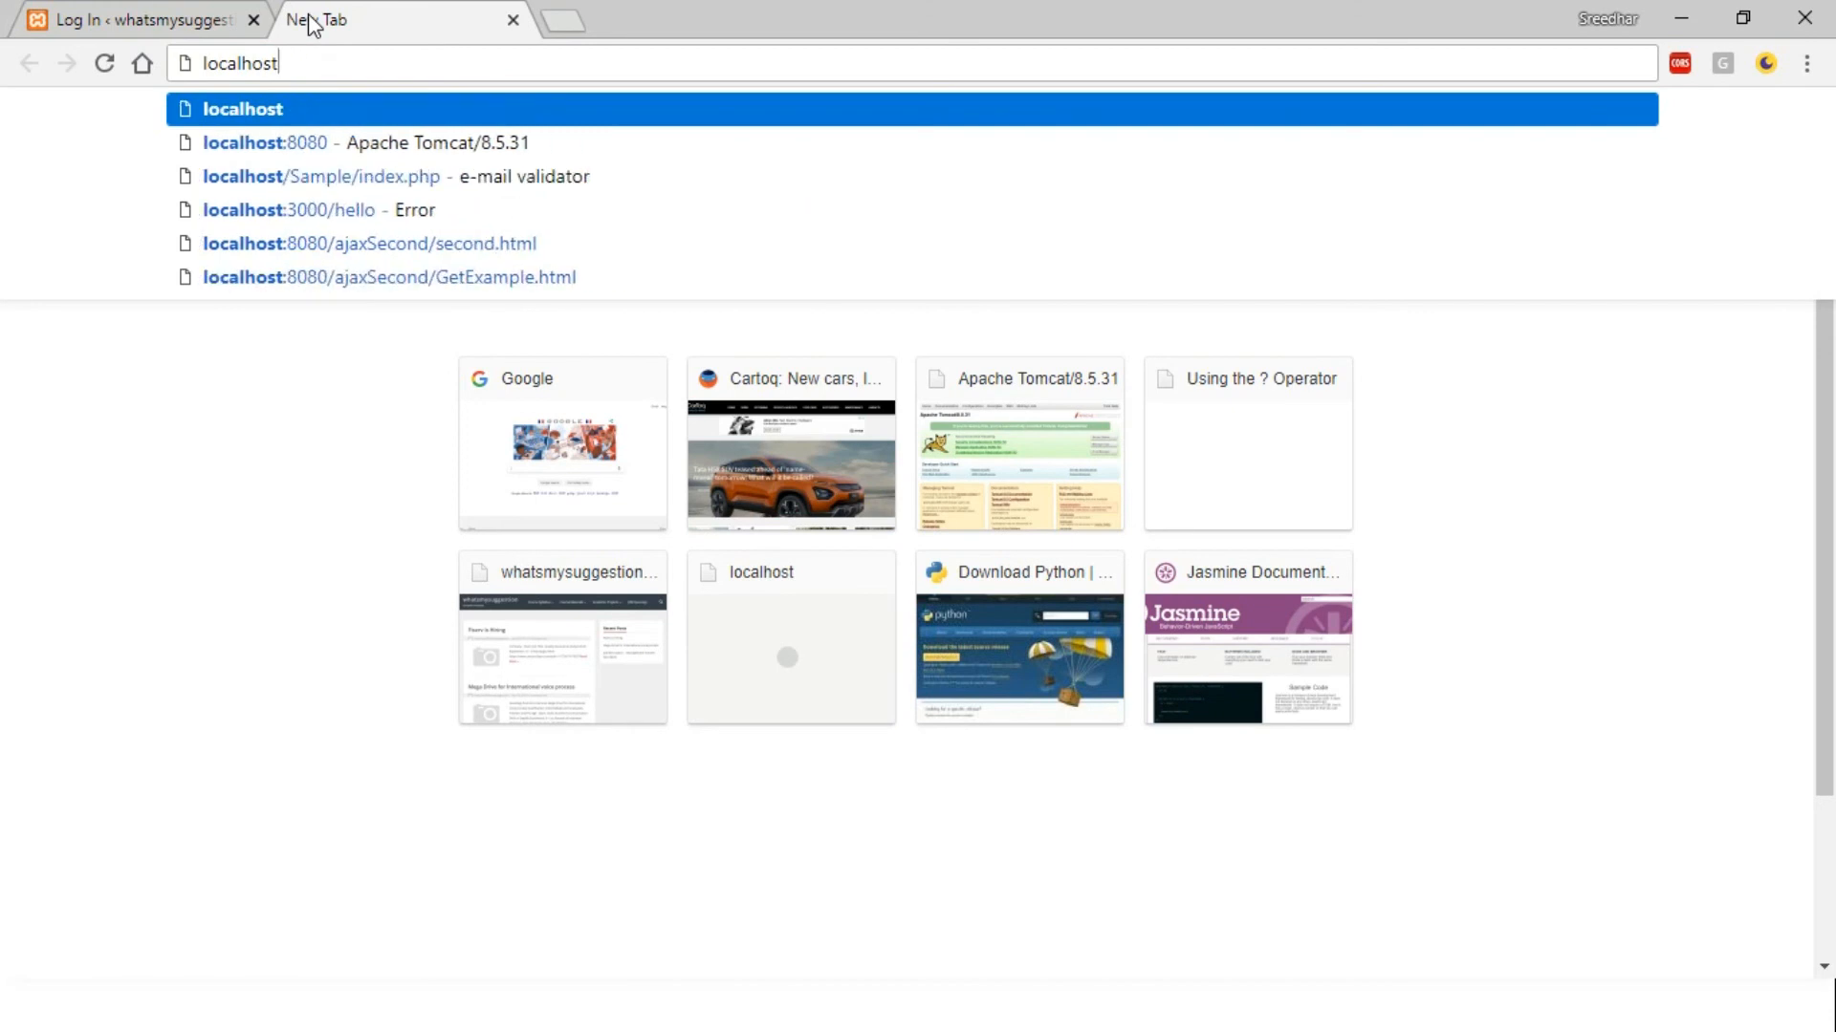
text(/wordpress)
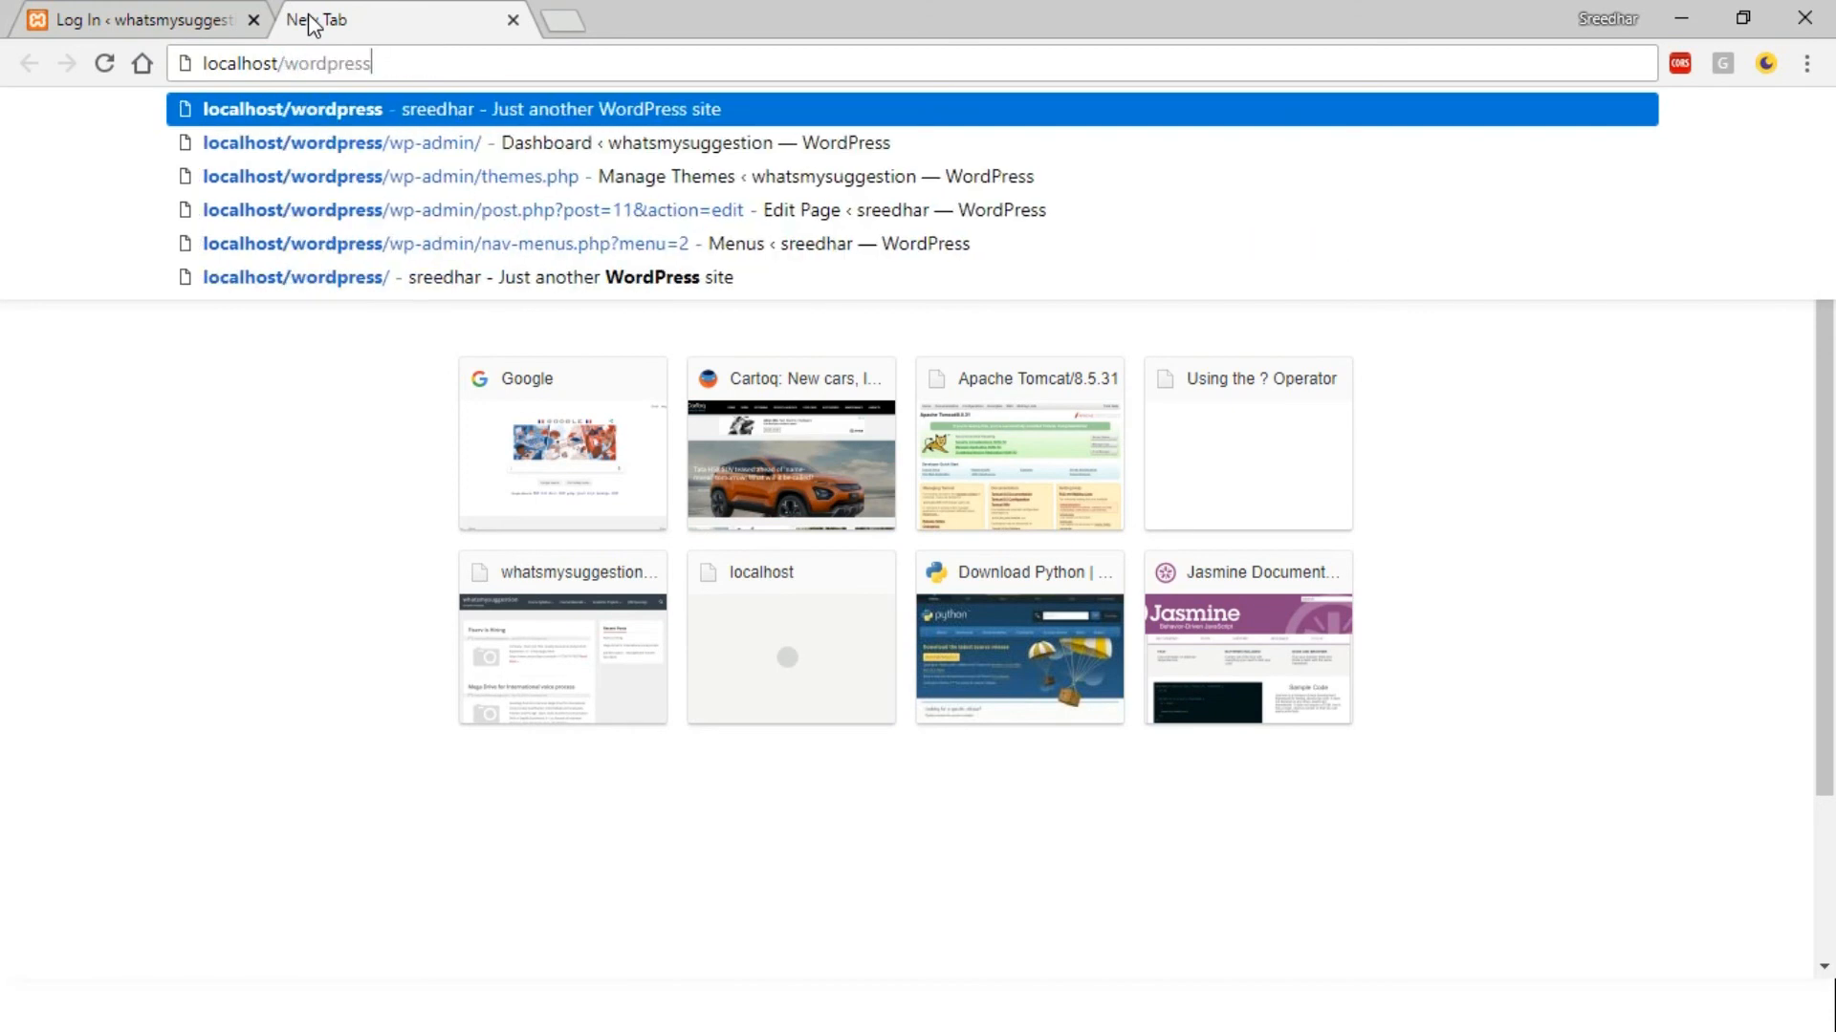
key(Return)
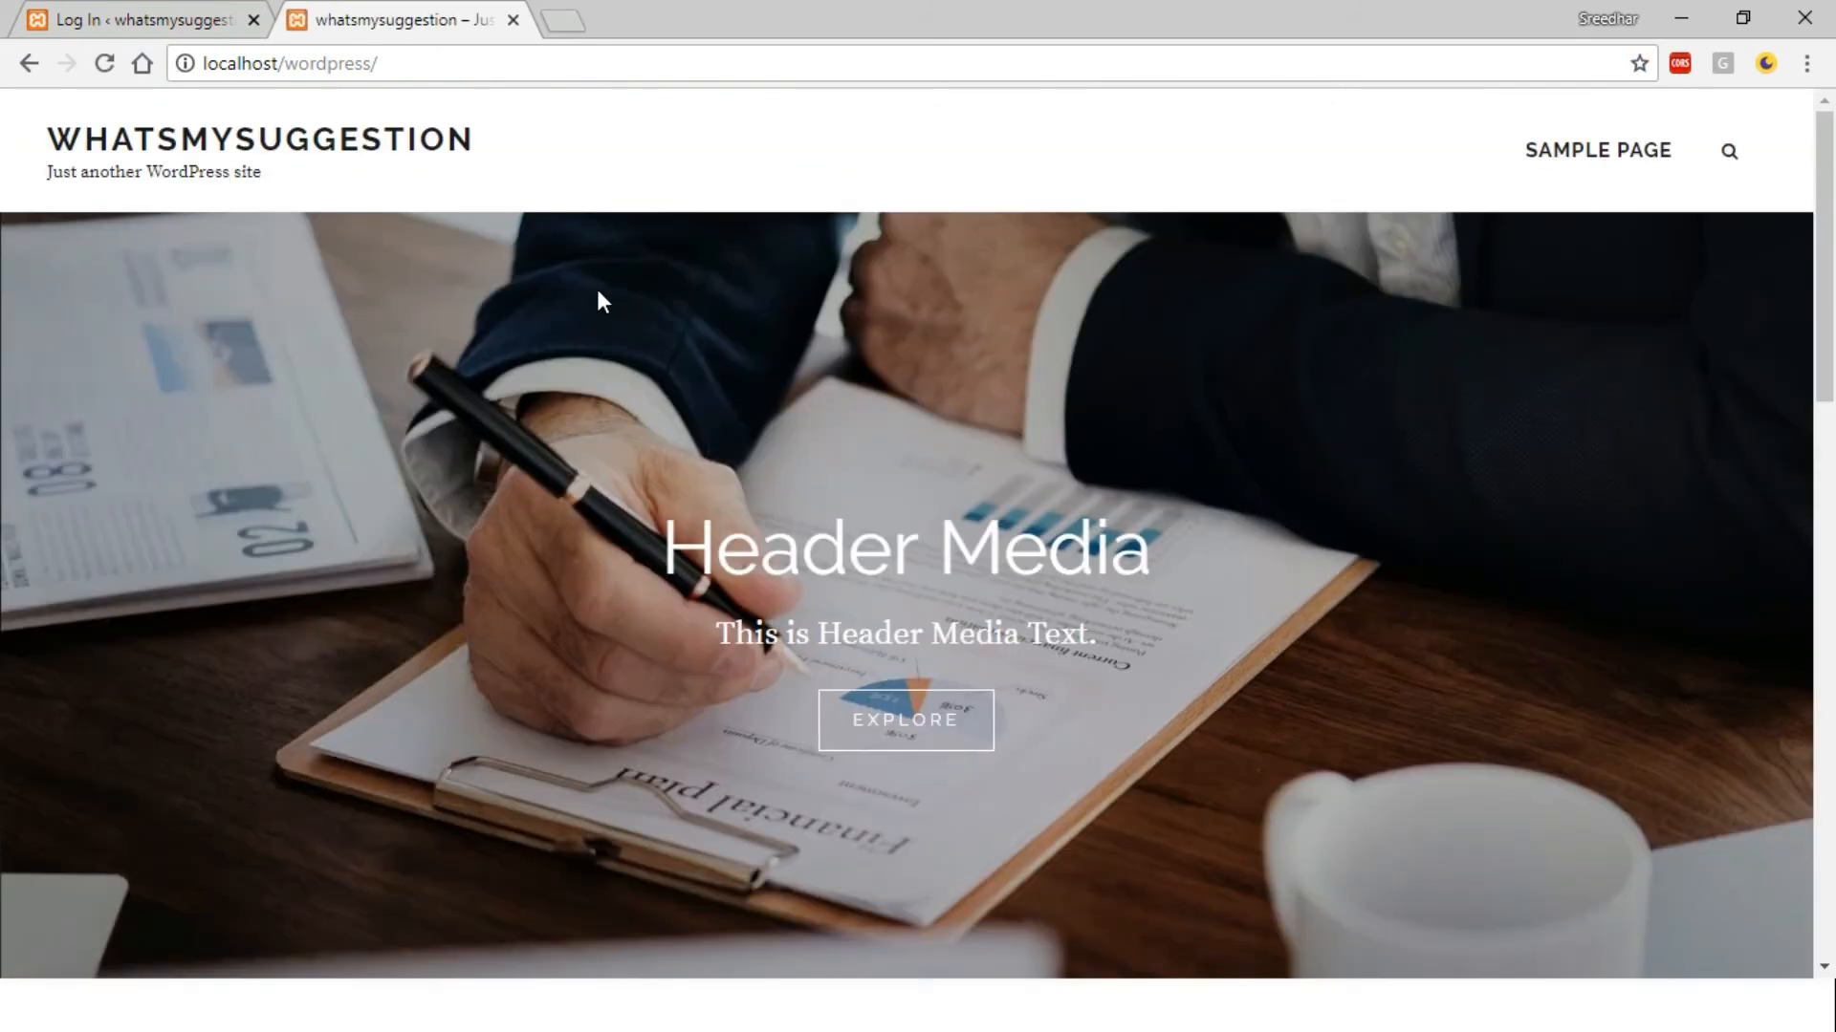
Scroll the Corporate Fotografie home page down to the footer and back, then close the tab
drag(1823, 266, 1814, 87)
drag(1833, 203, 1834, 784)
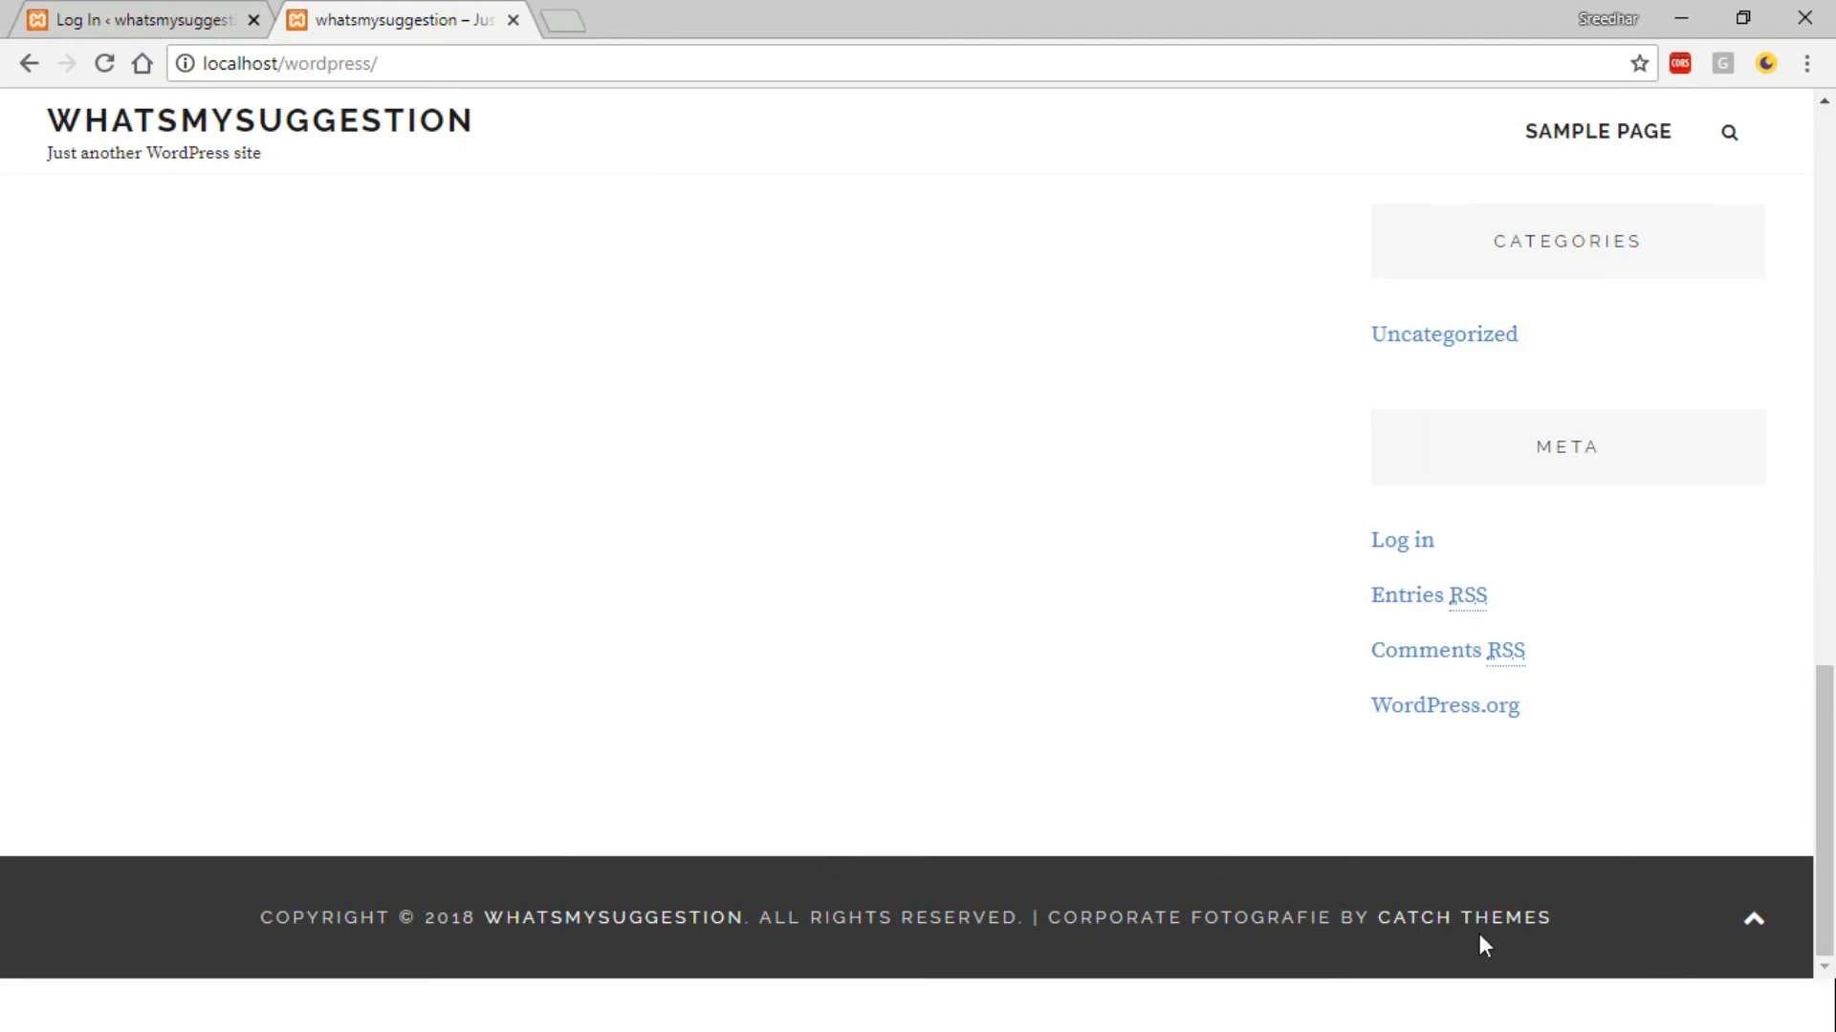
drag(1833, 713, 1822, 108)
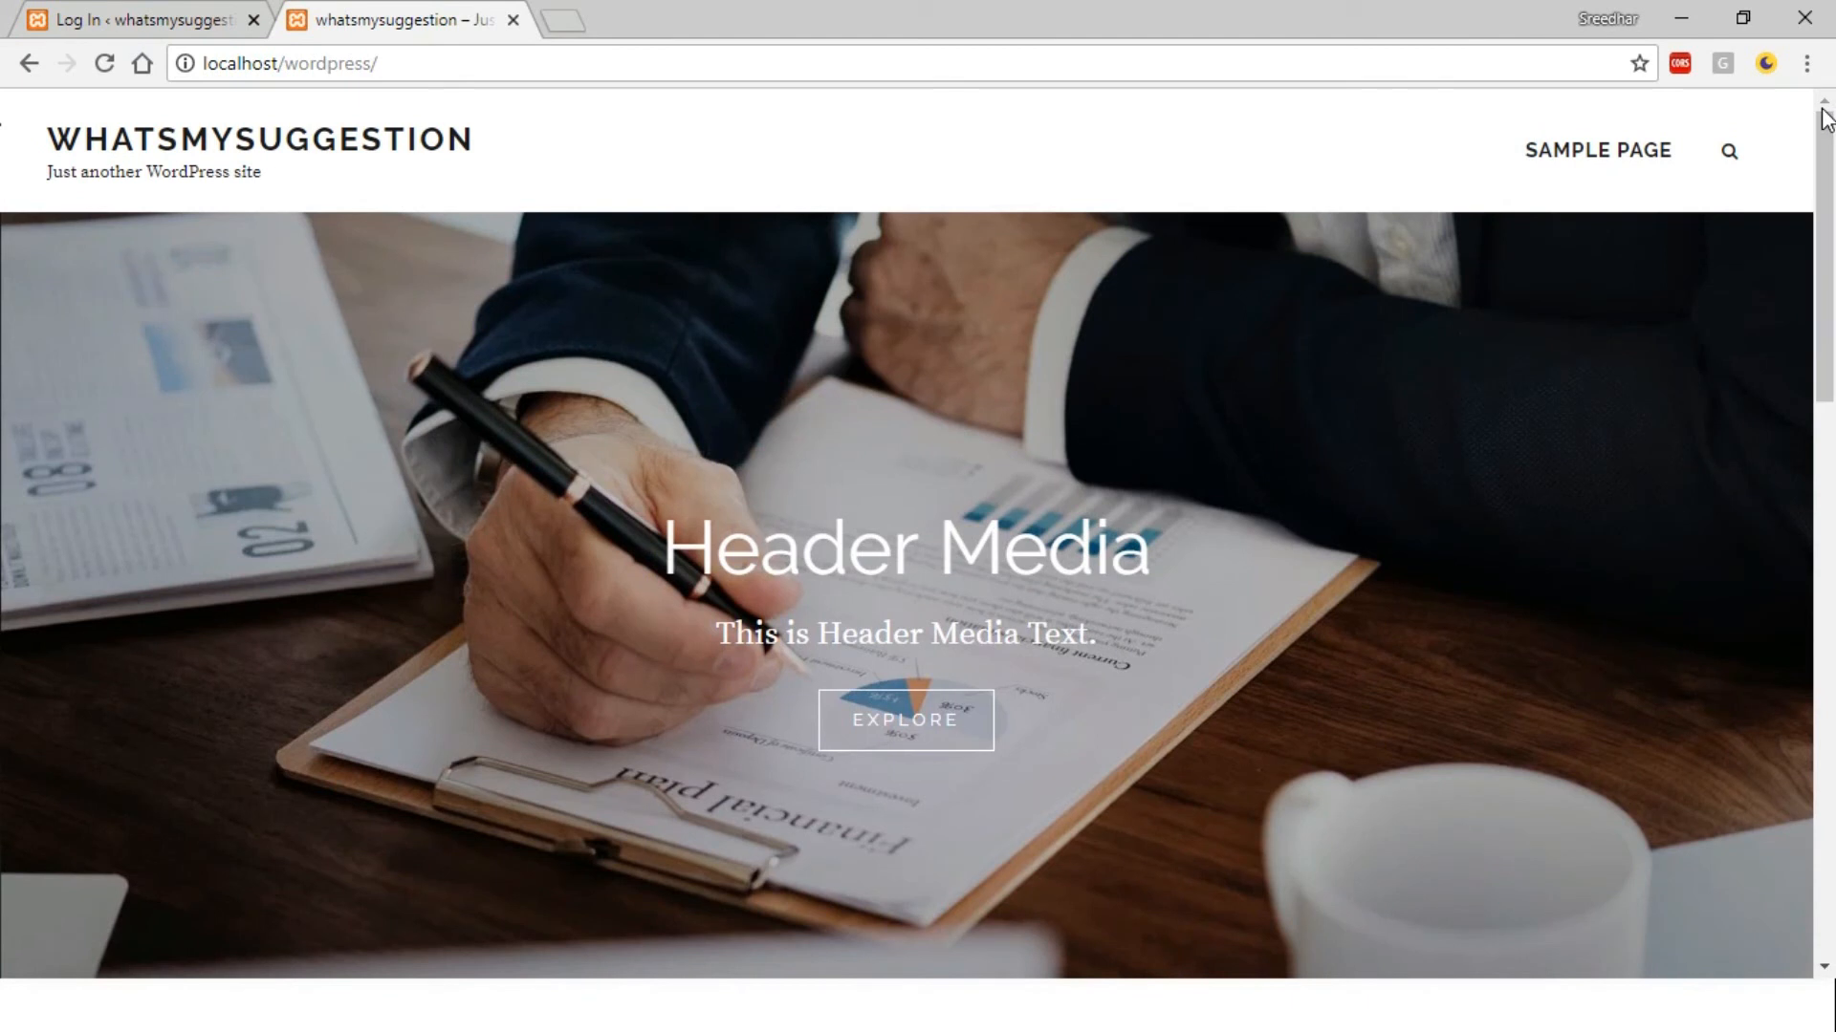
click(512, 20)
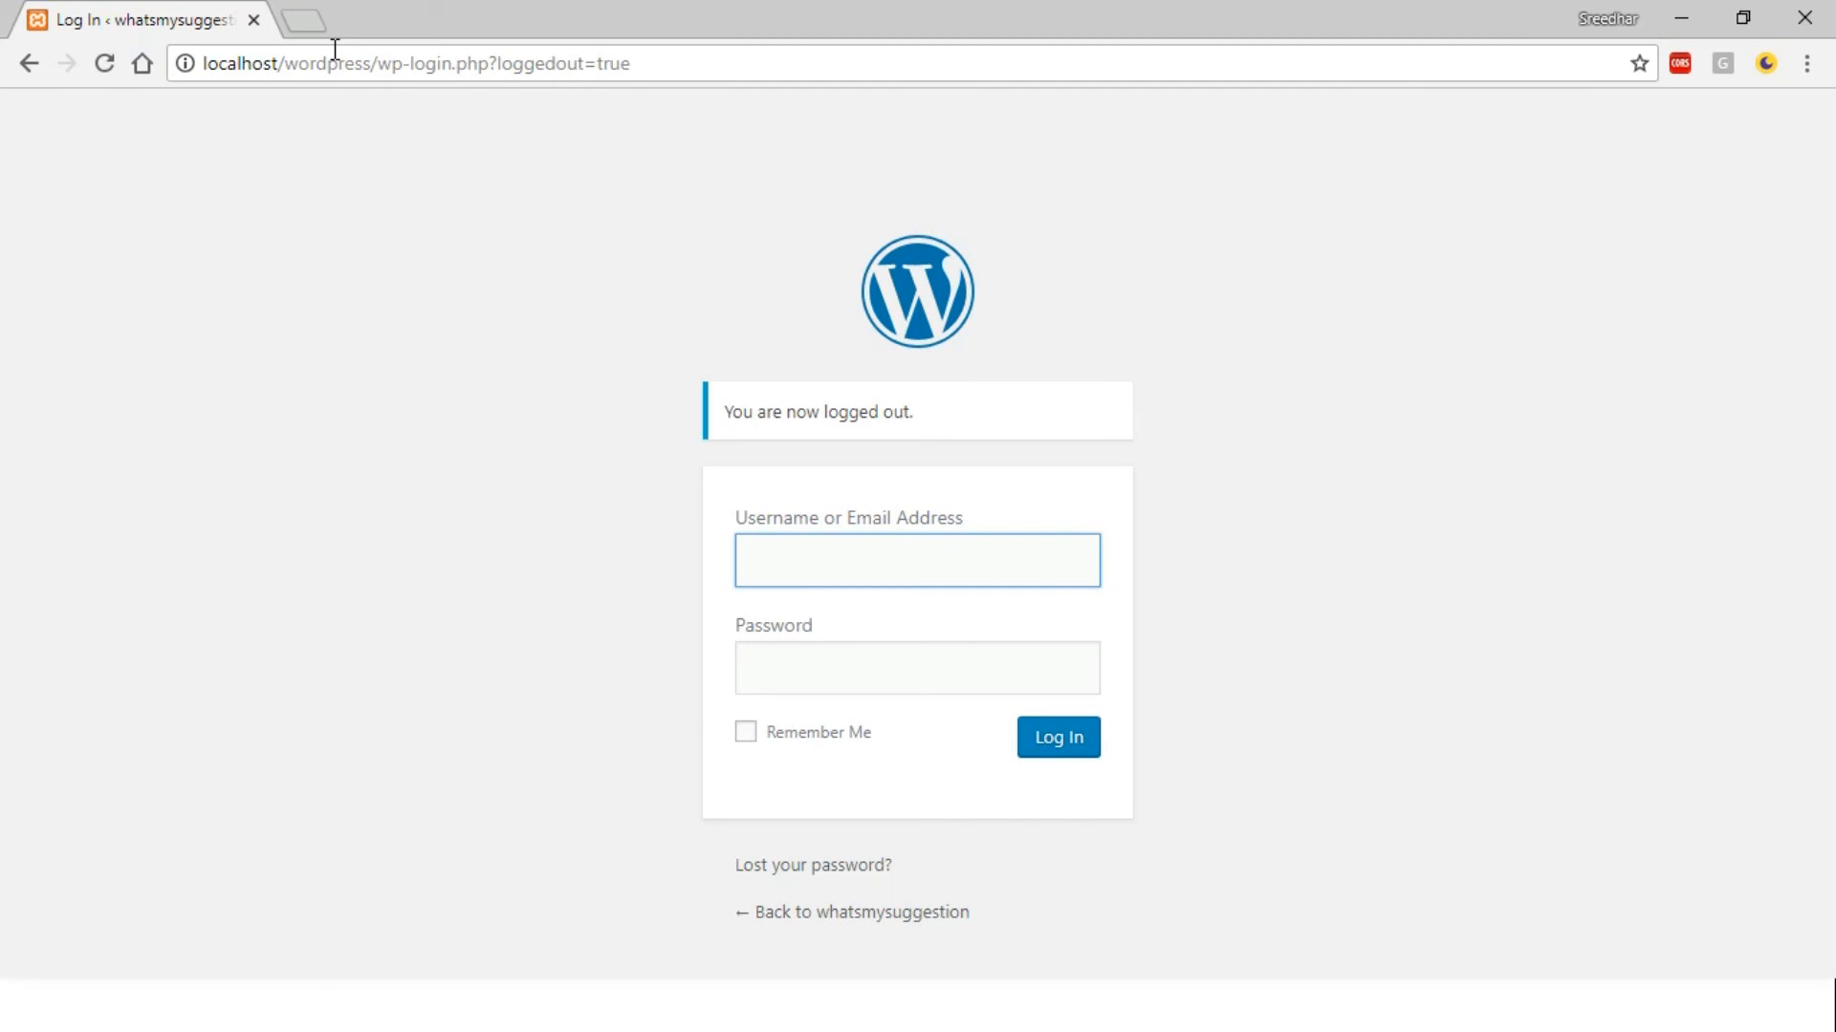
Switch to the MySQL console window
key(alt+Tab)
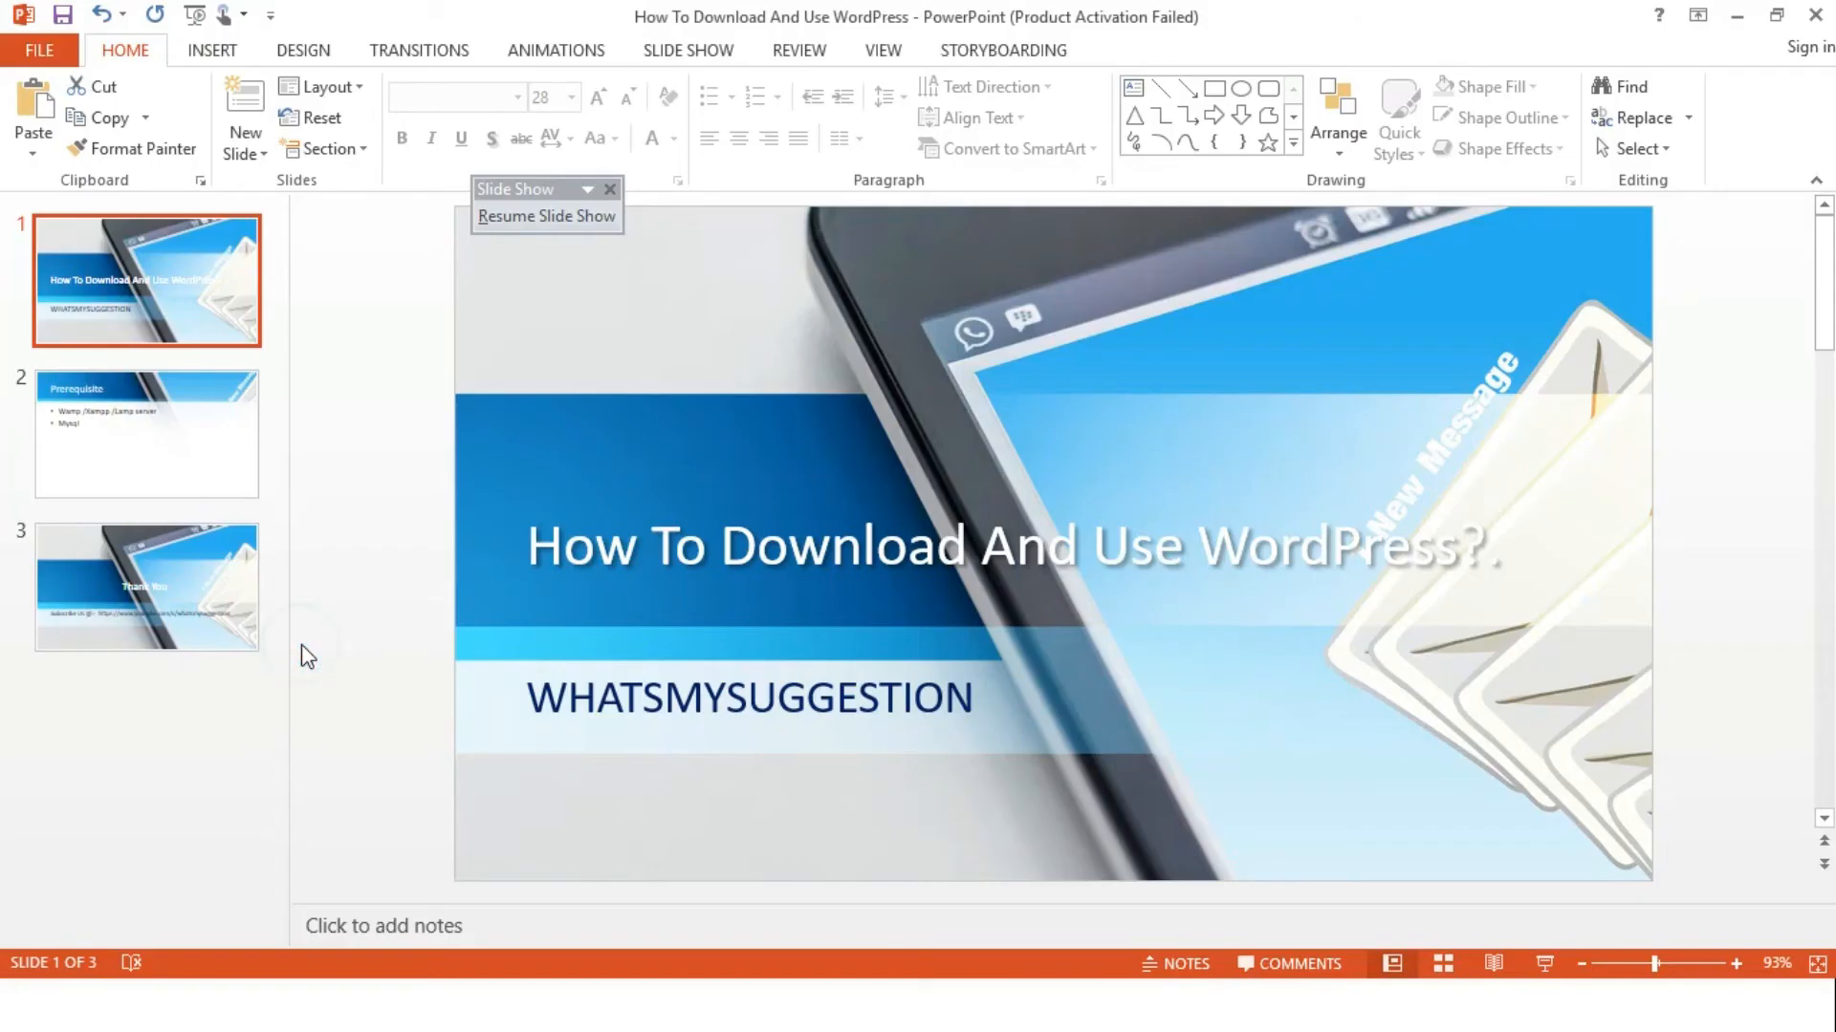
key(alt+Tab)
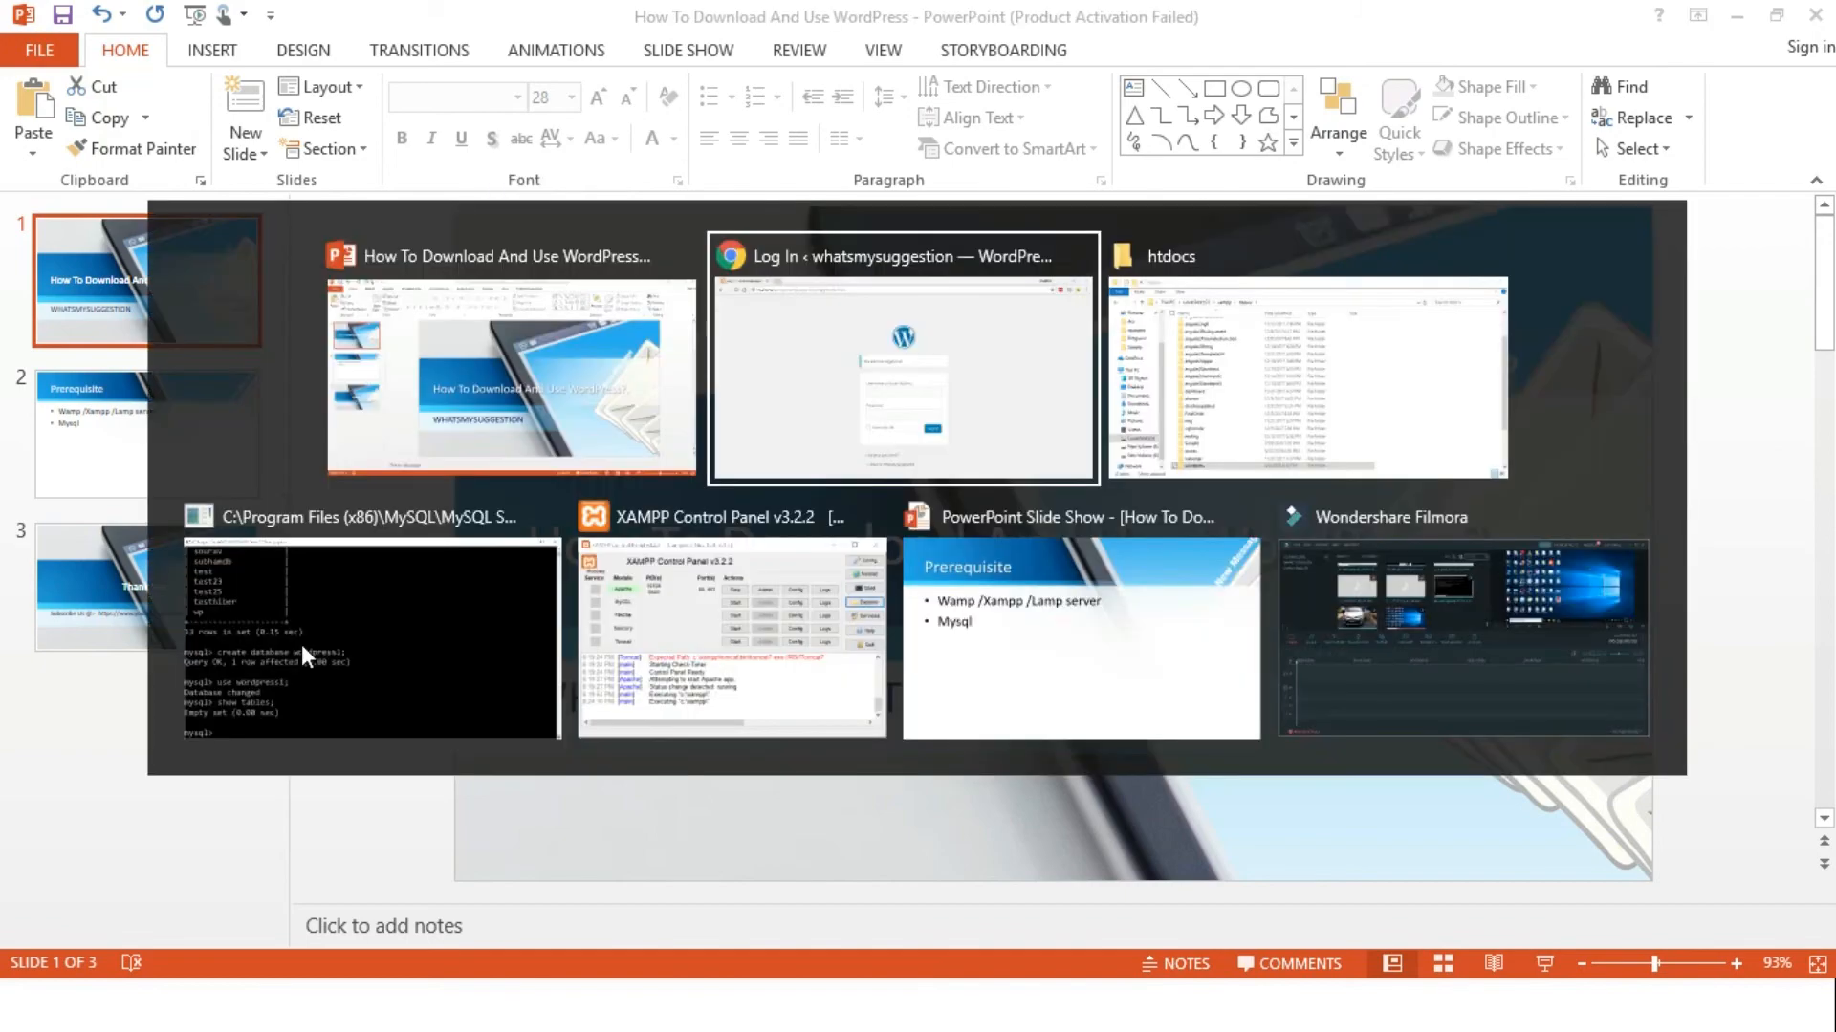
click(364, 579)
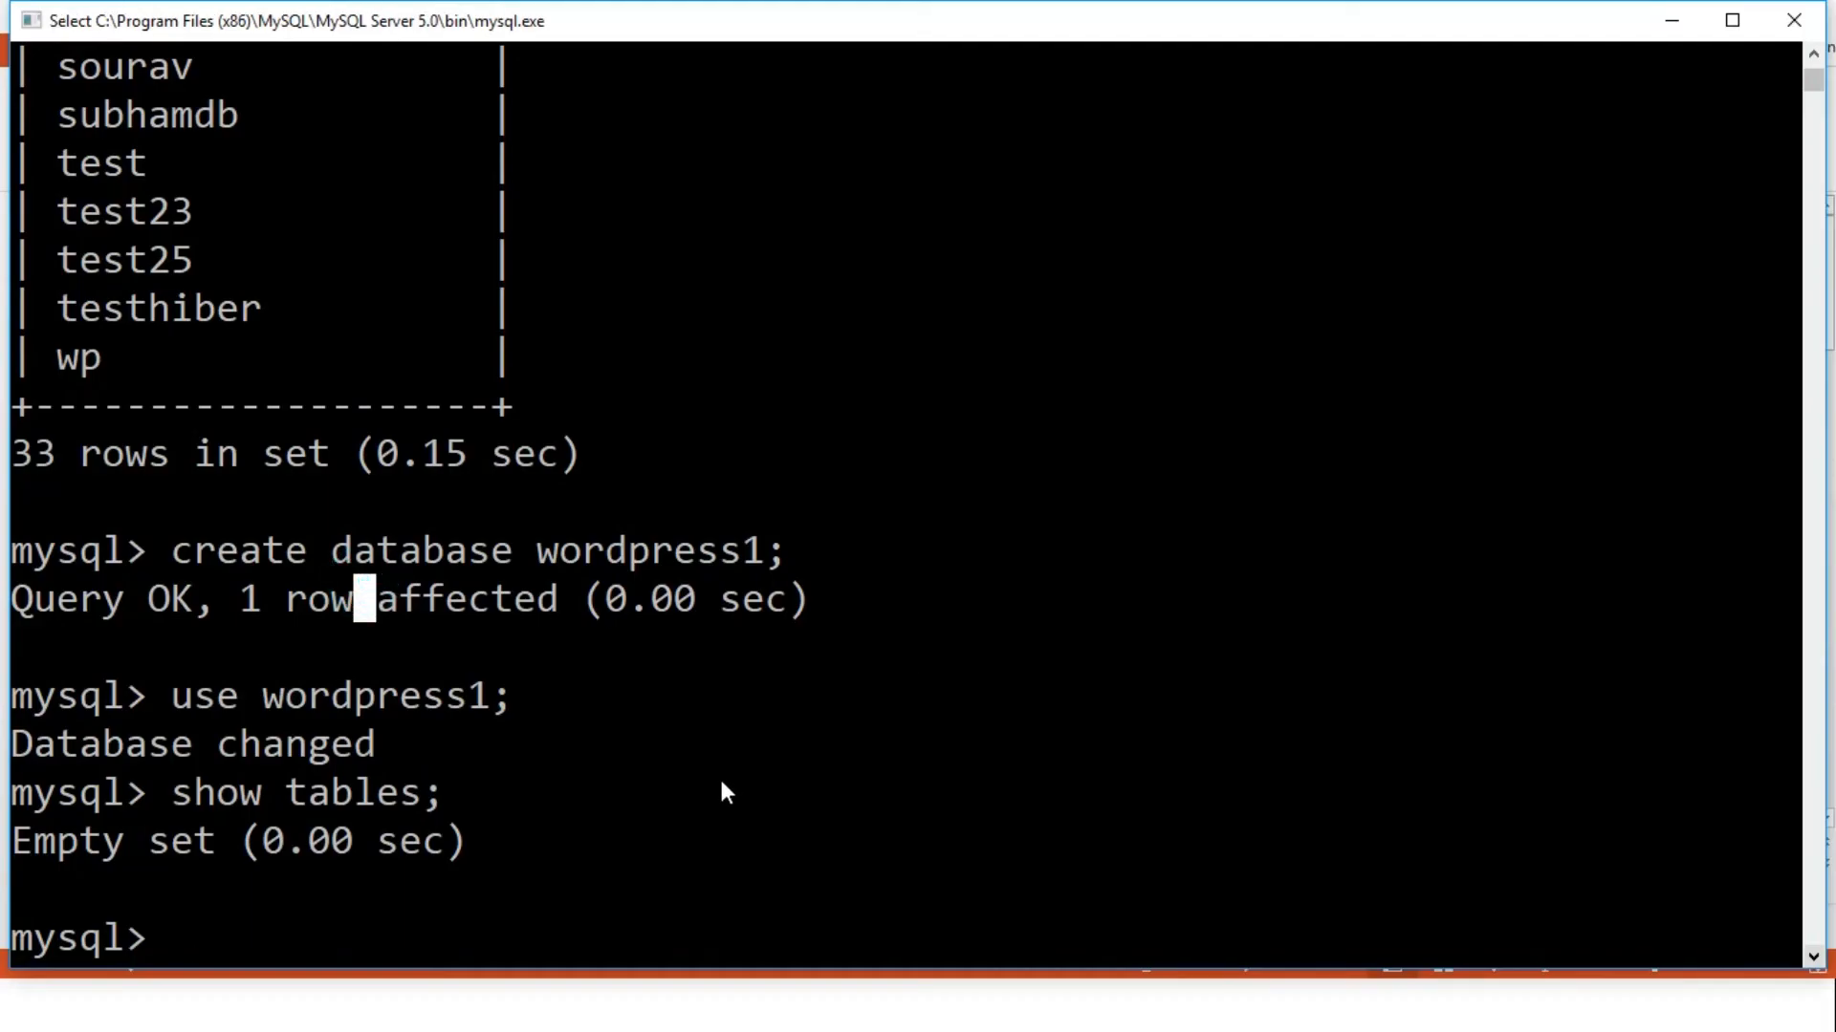
Run 'show tables;' to list wordpress1's 12 tables, then advance the slide show
text(show tables;)
key(Return)
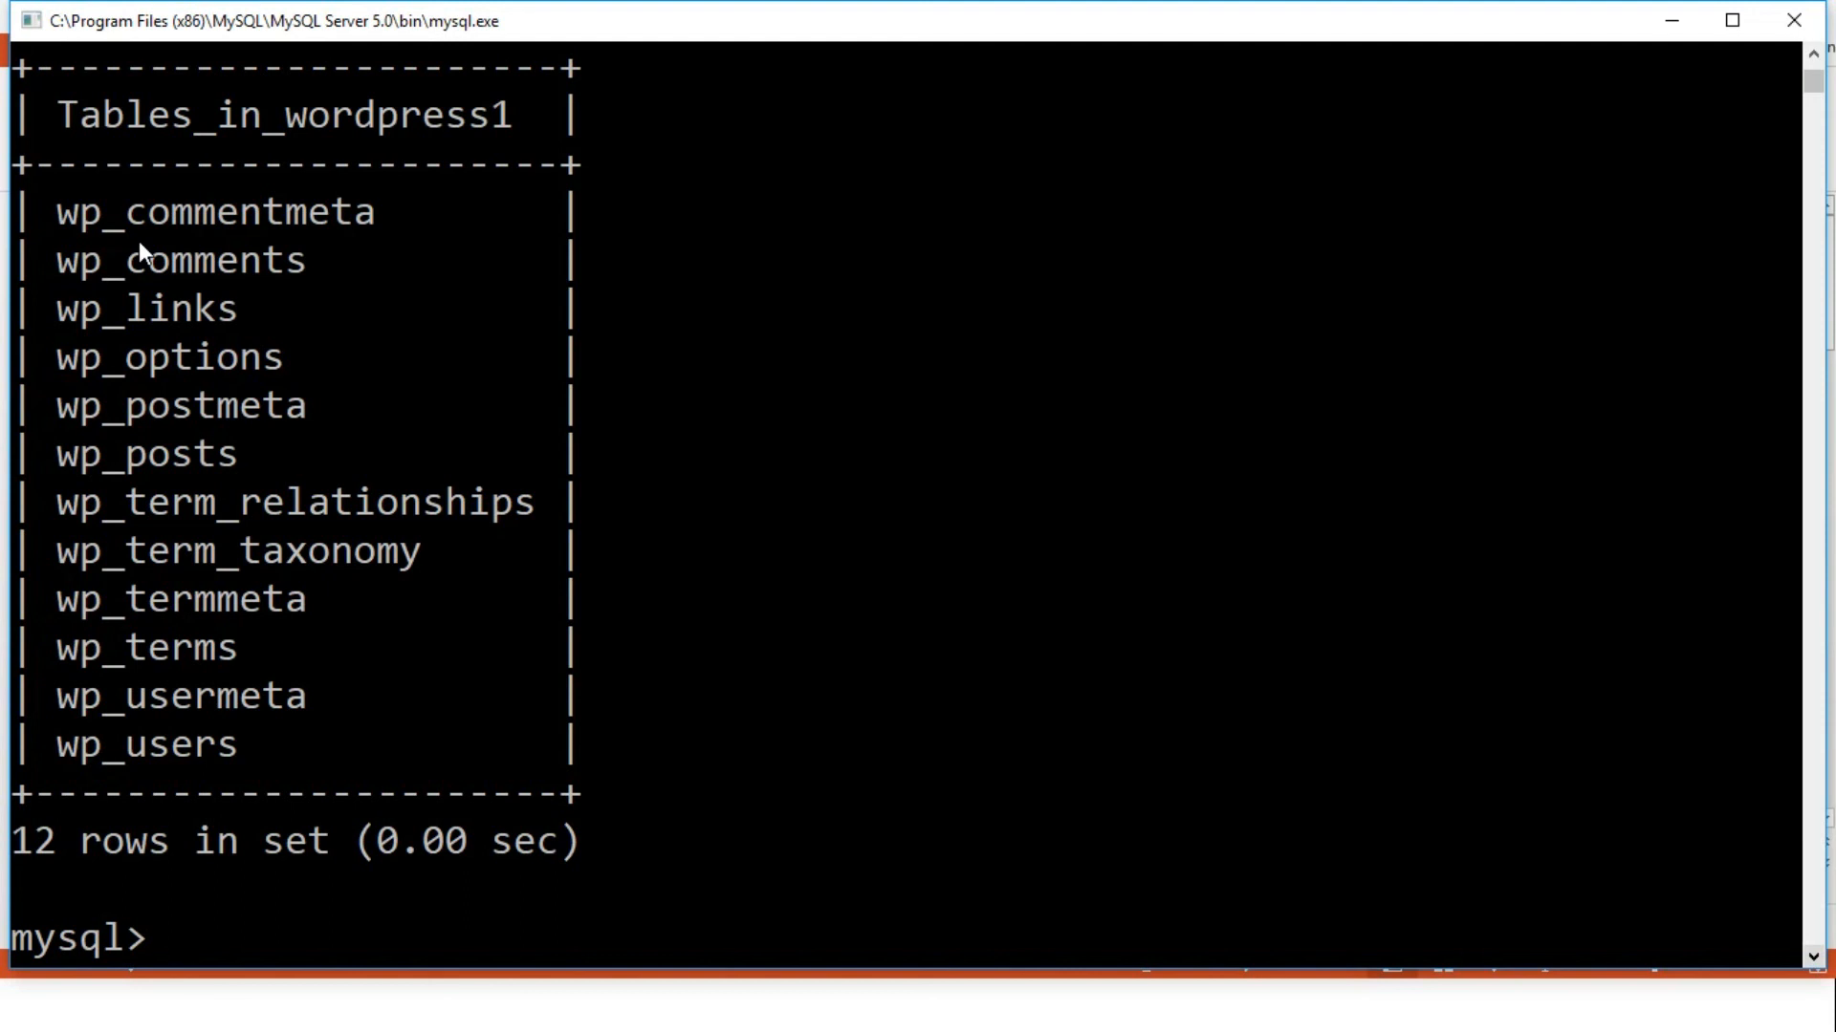
click(838, 1017)
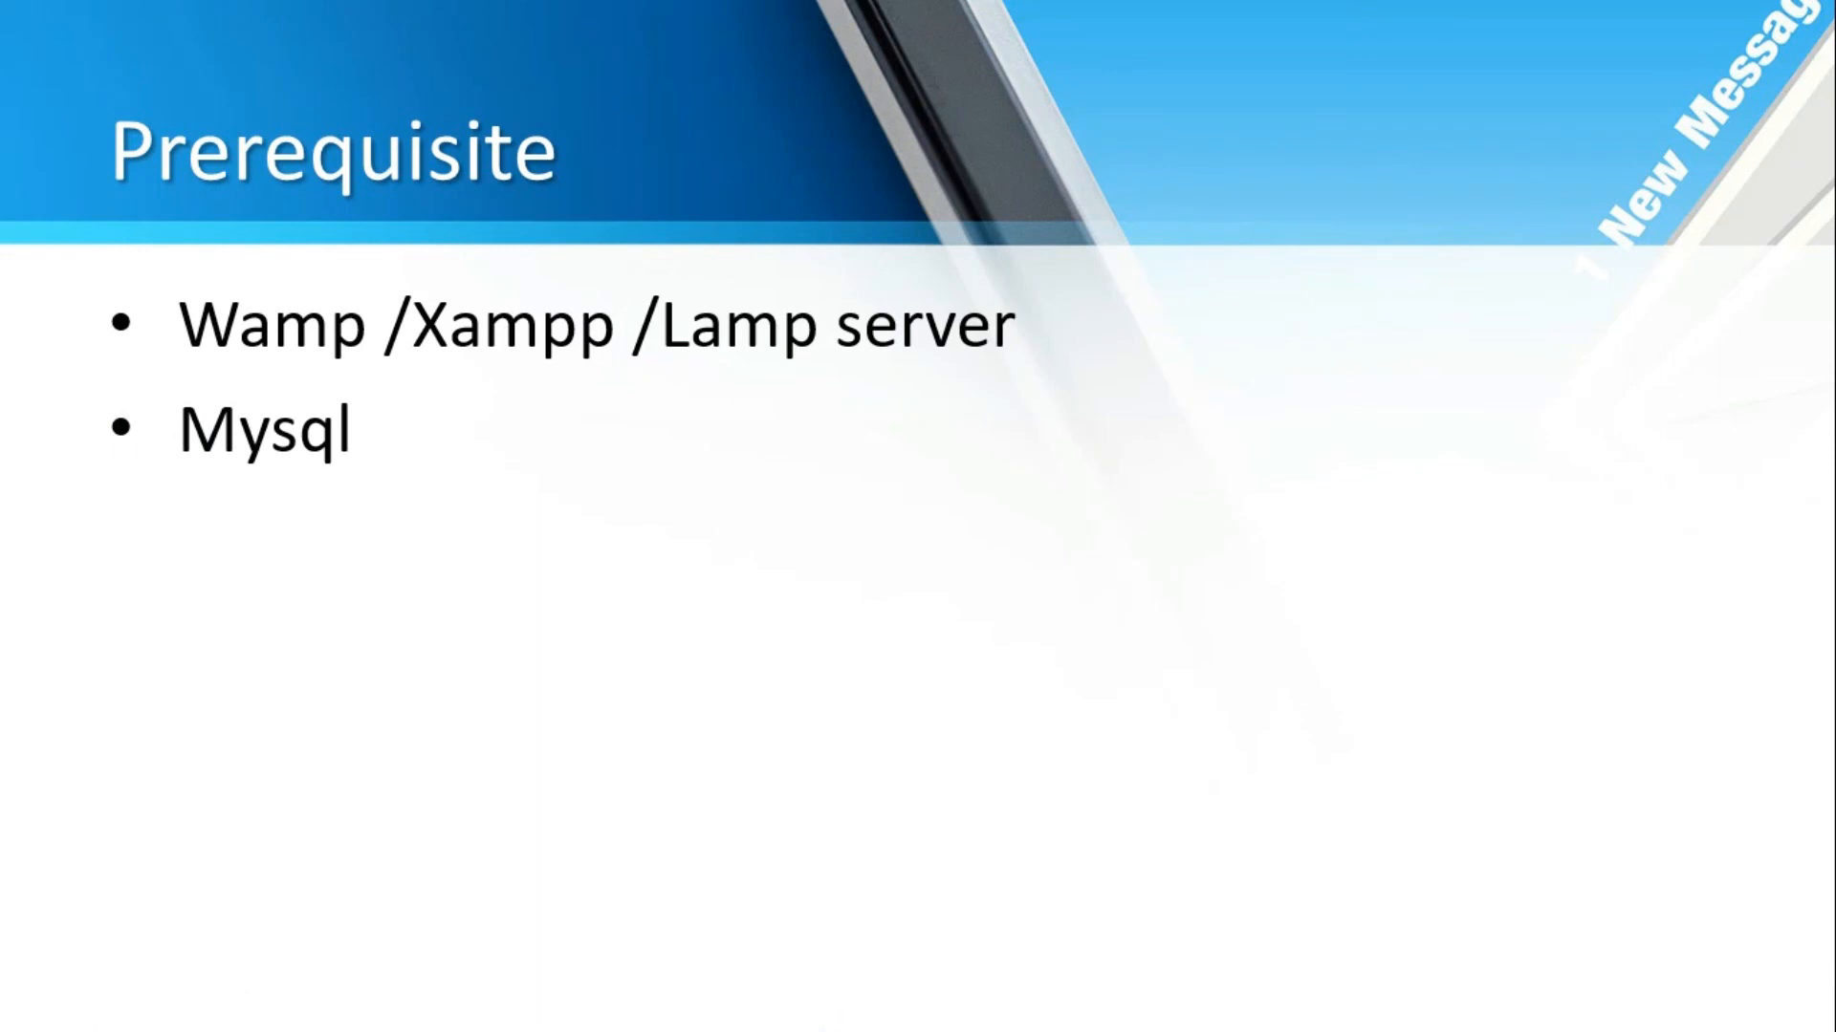
key(Right)
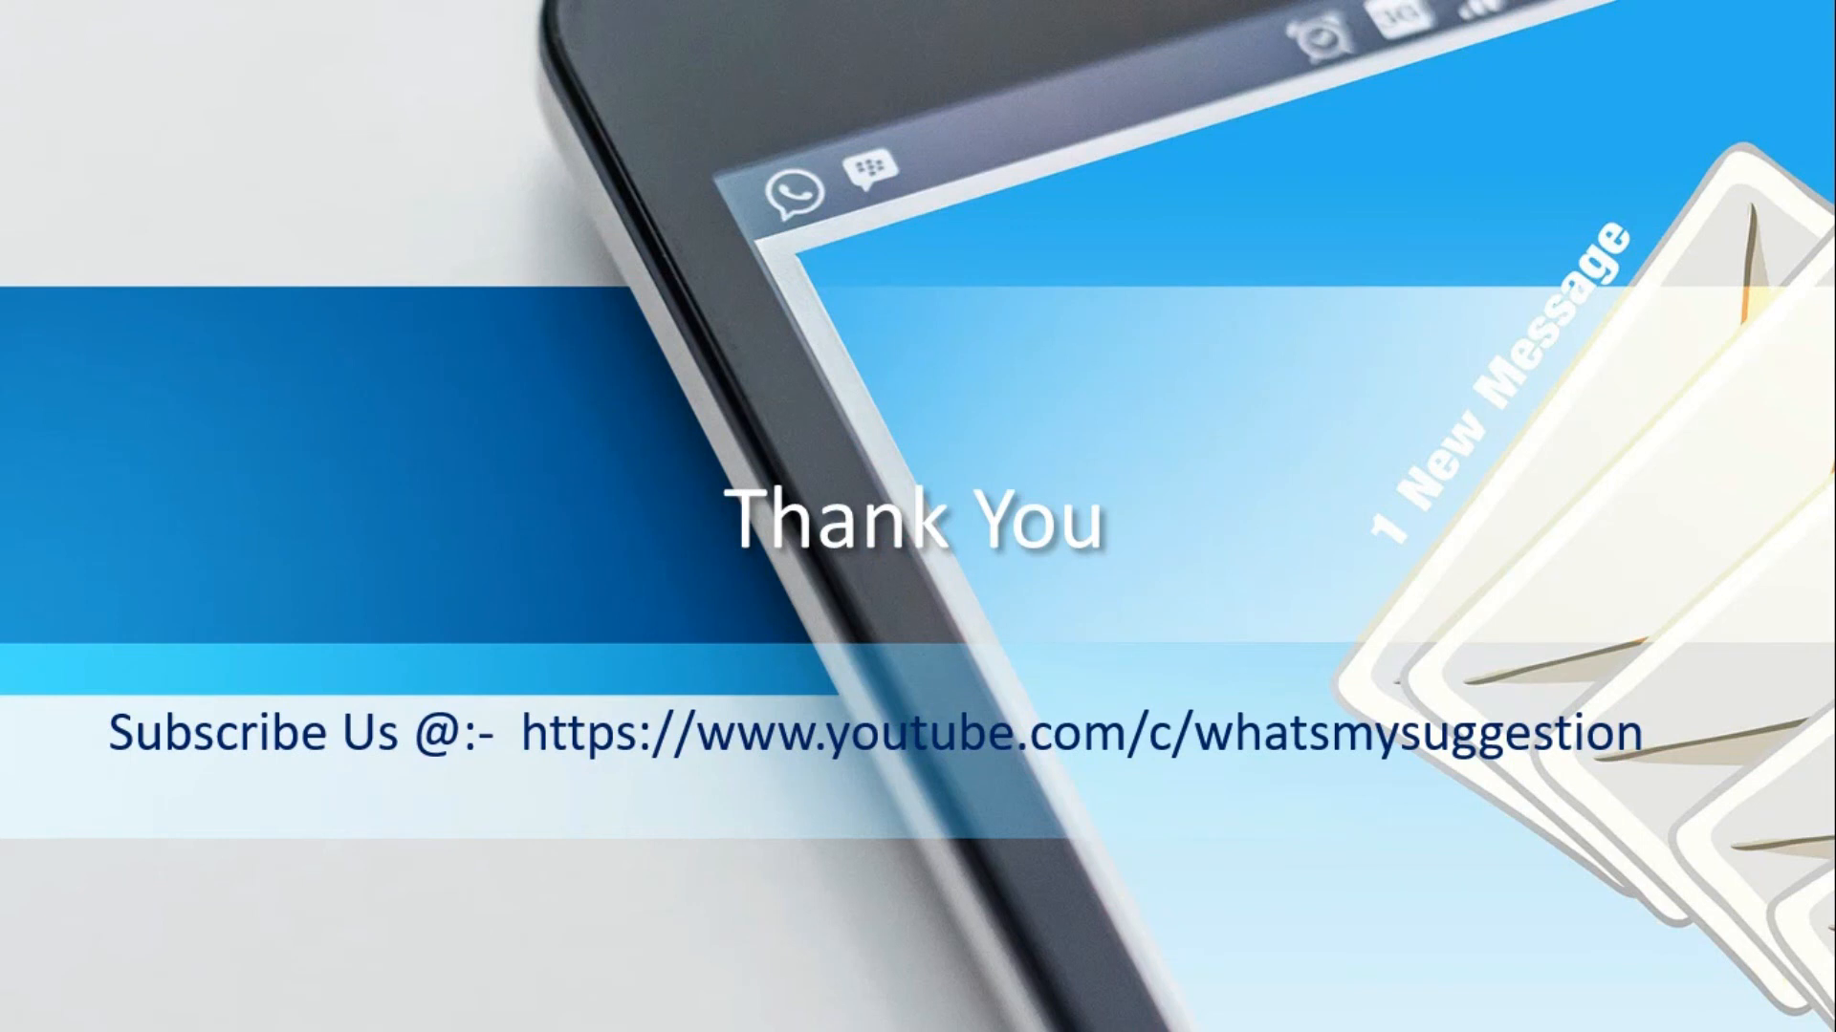